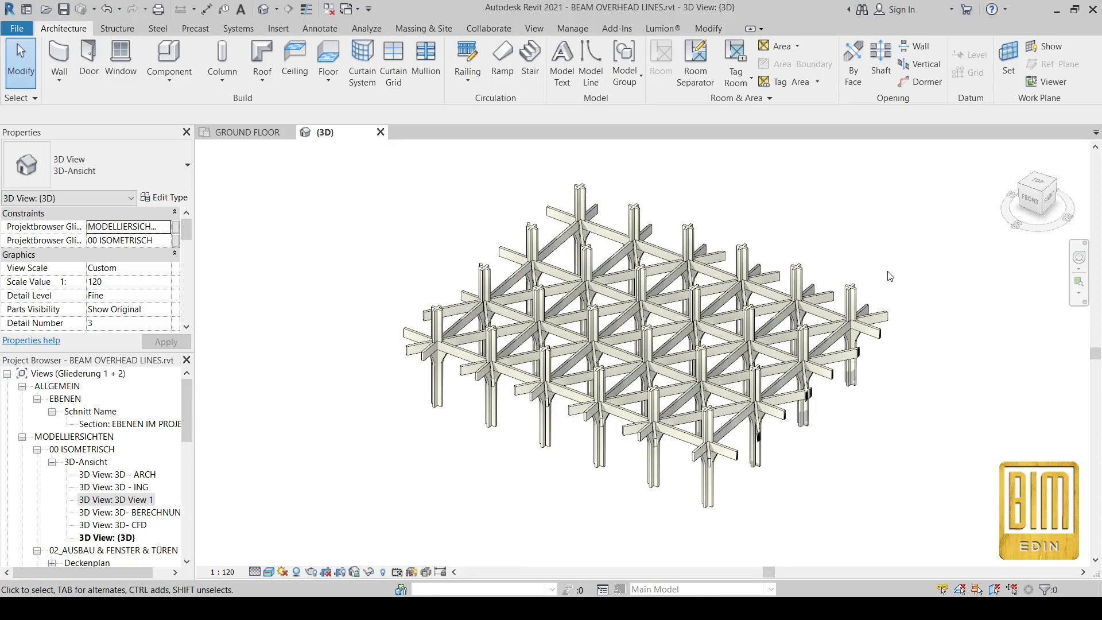
# Step: Open the 1. FLOOR plan from the Project Browser
pyautogui.click(245, 132)
pyautogui.scroll(-2, 679, 367)
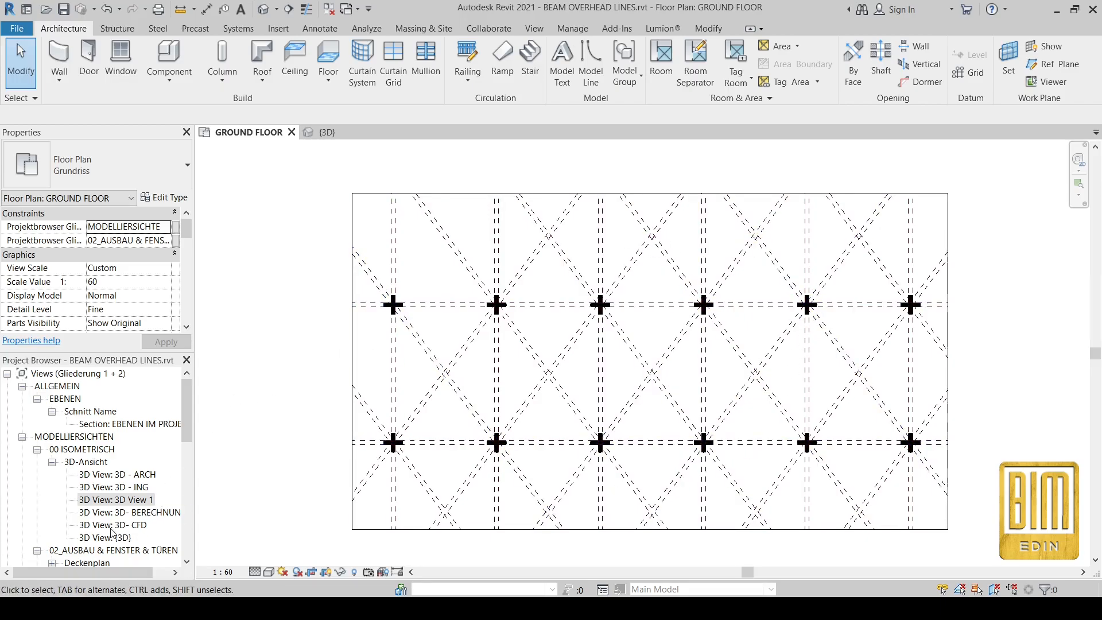
pyautogui.scroll(-3, 112, 530)
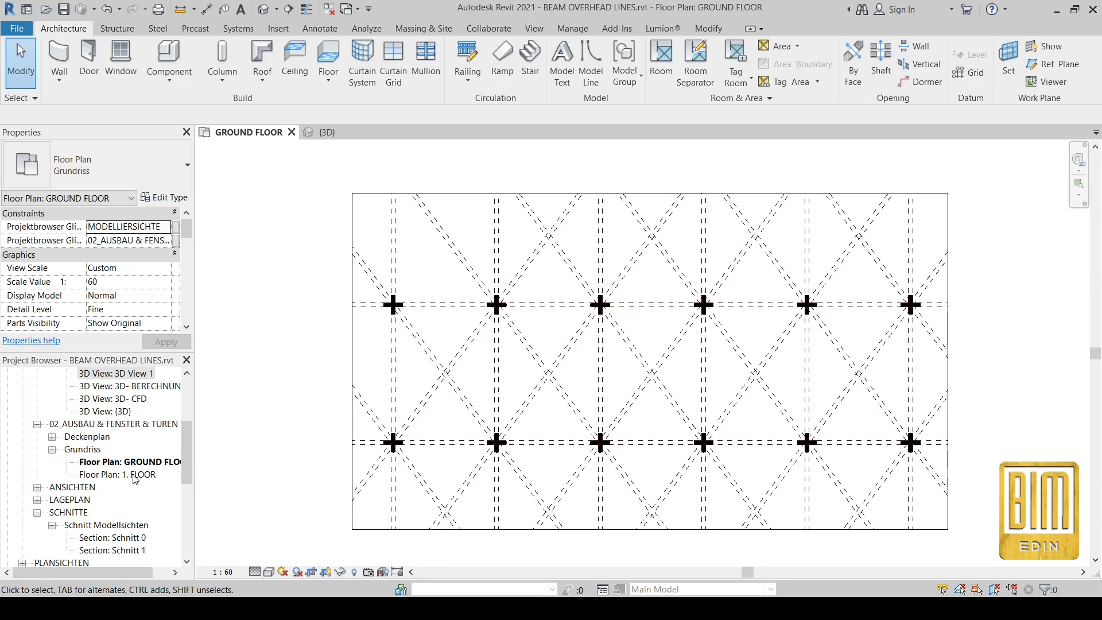
pyautogui.doubleClick(134, 475)
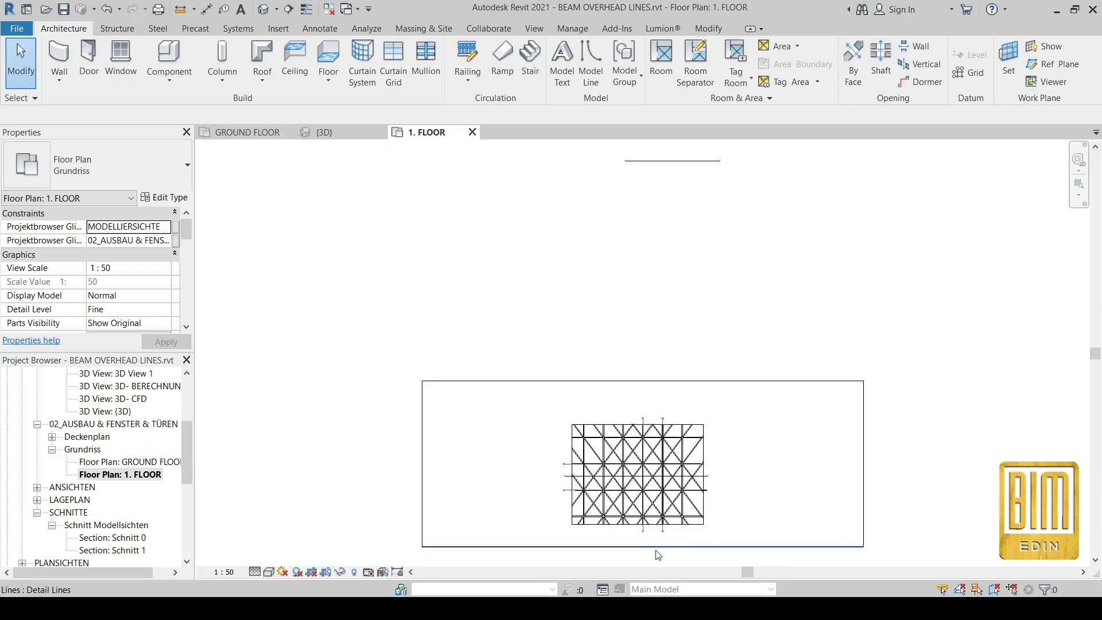
pyautogui.scroll(5, 658, 554)
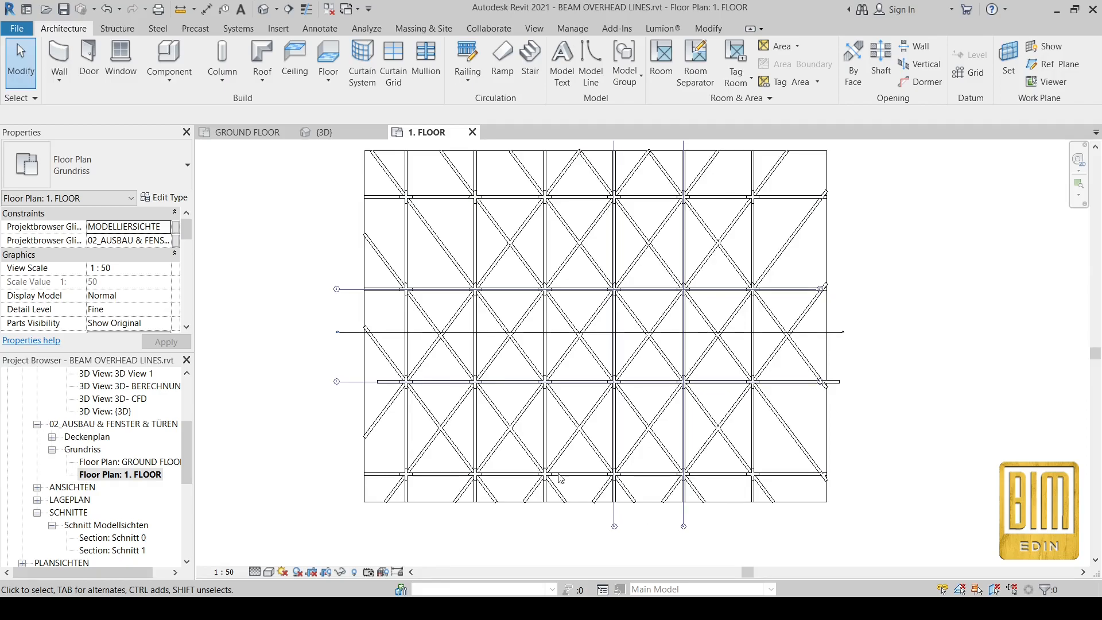
pyautogui.scroll(-8, 125, 292)
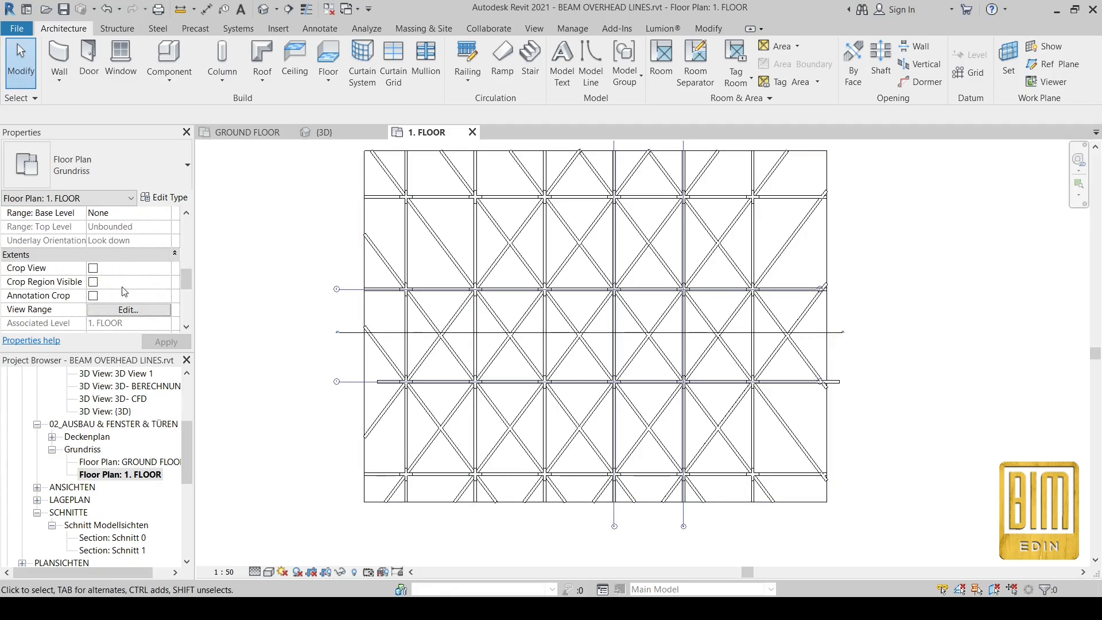
# Step: Turn on Crop View and a visible crop region, then pull the crop's left edge in
pyautogui.click(93, 281)
pyautogui.click(93, 268)
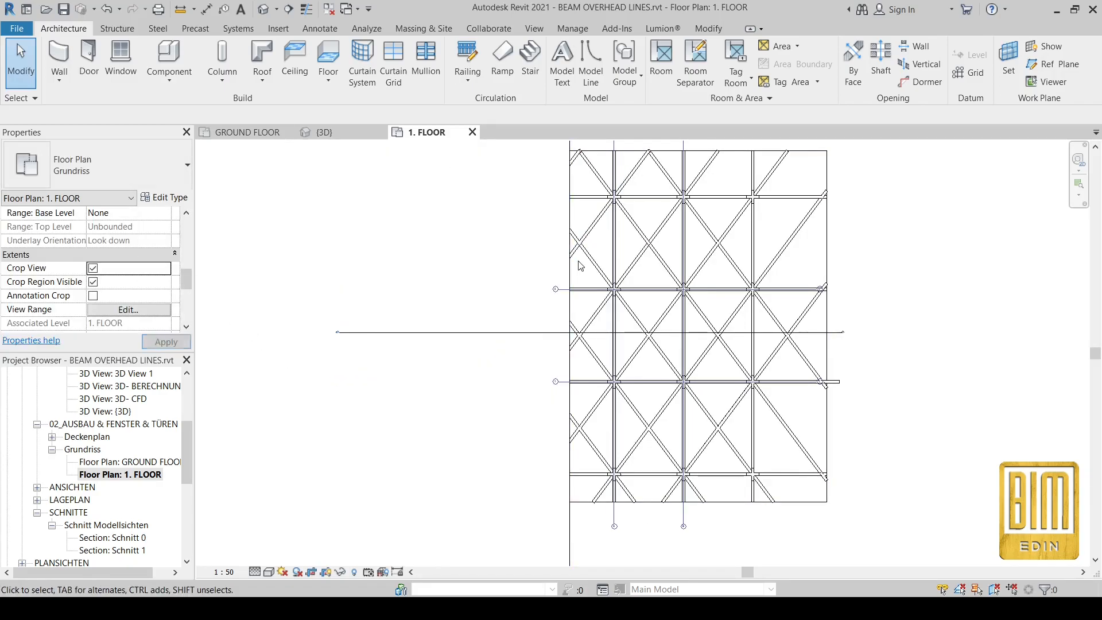
pyautogui.click(571, 325)
pyautogui.moveTo(571, 325); pyautogui.dragTo(300, 327)
pyautogui.scroll(-2, 713, 307)
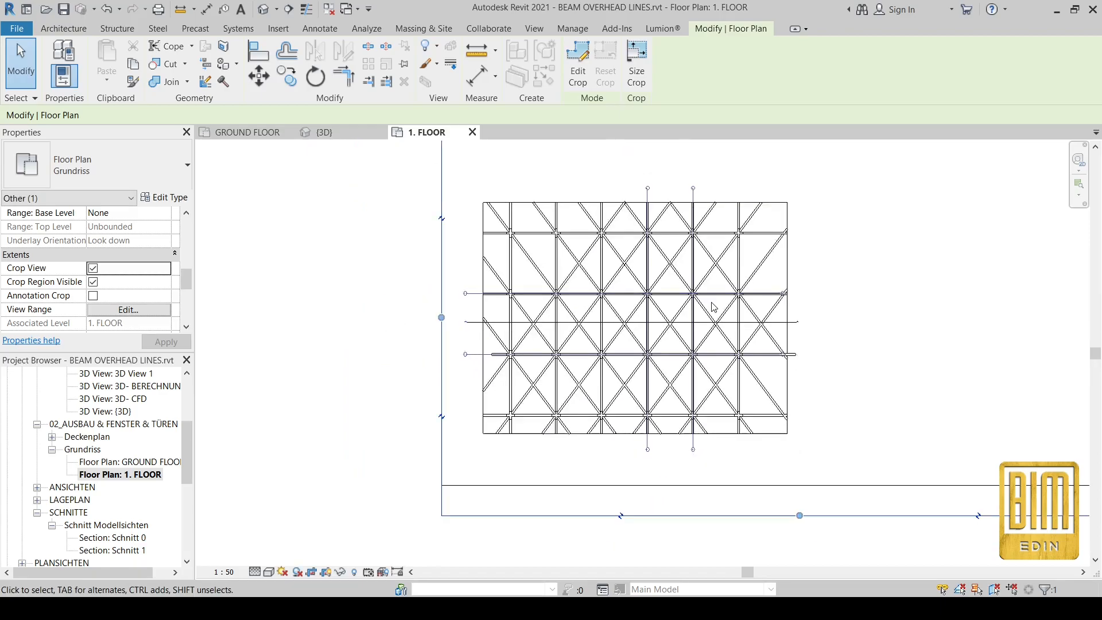
pyautogui.scroll(3, 525, 293)
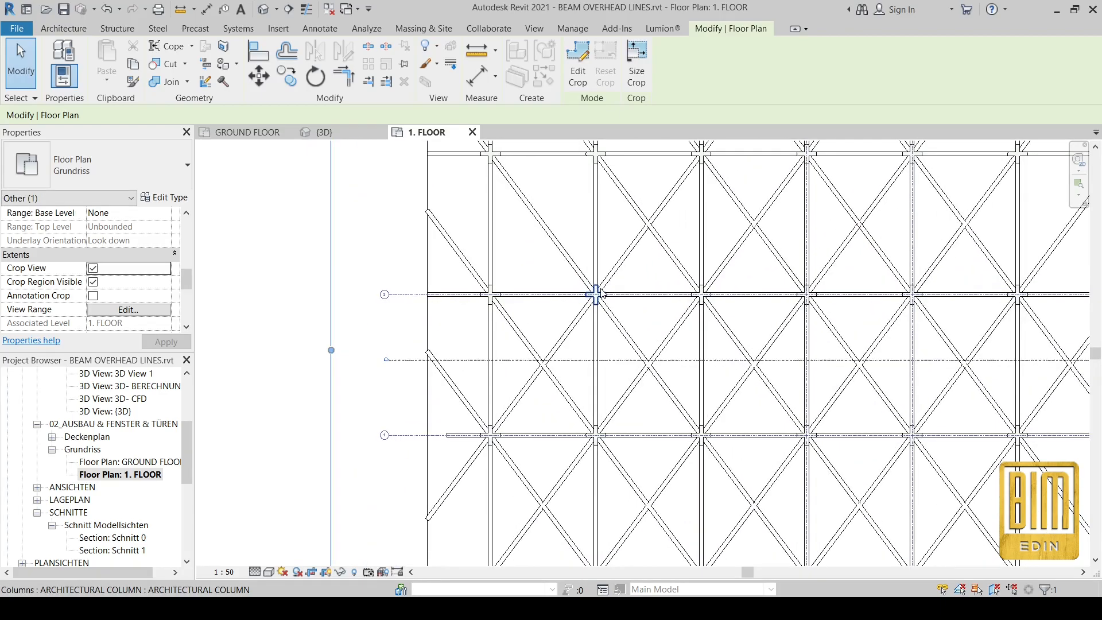
# Step: Go to the Schnitt 1 section view from the section line
pyautogui.press('Escape')
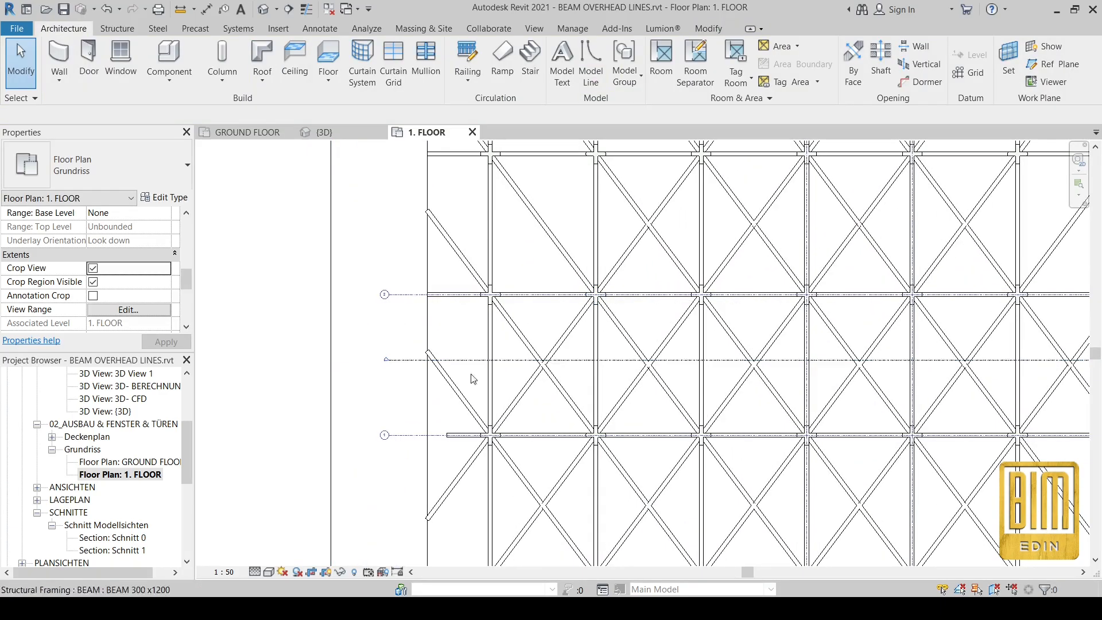
pyautogui.scroll(-4, 497, 376)
pyautogui.scroll(5, 514, 389)
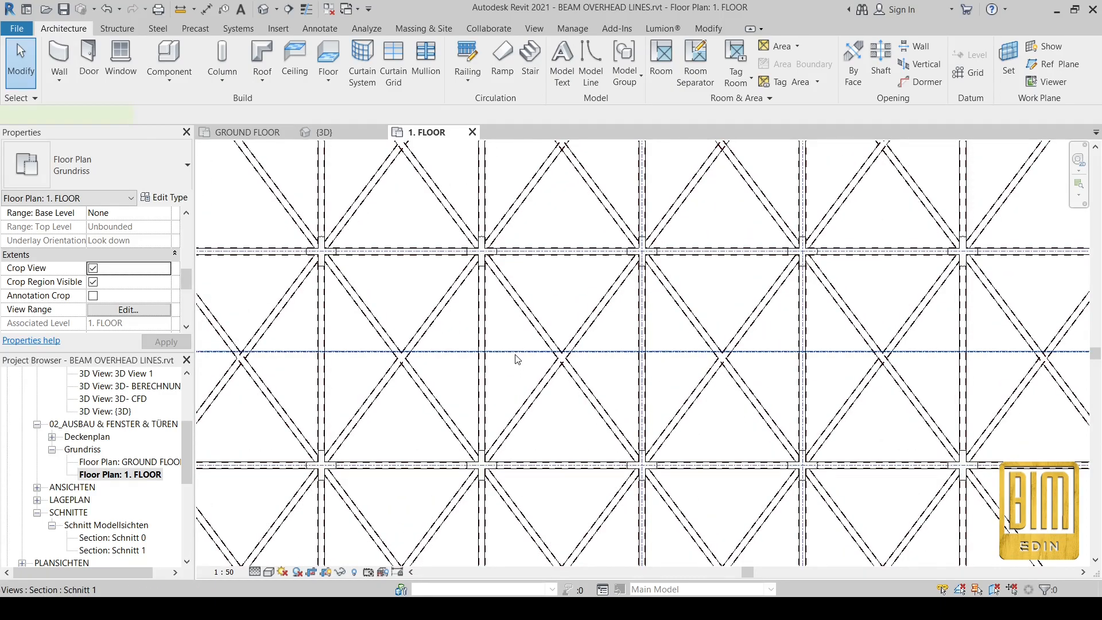
pyautogui.rightClick(517, 359)
pyautogui.click(574, 100)
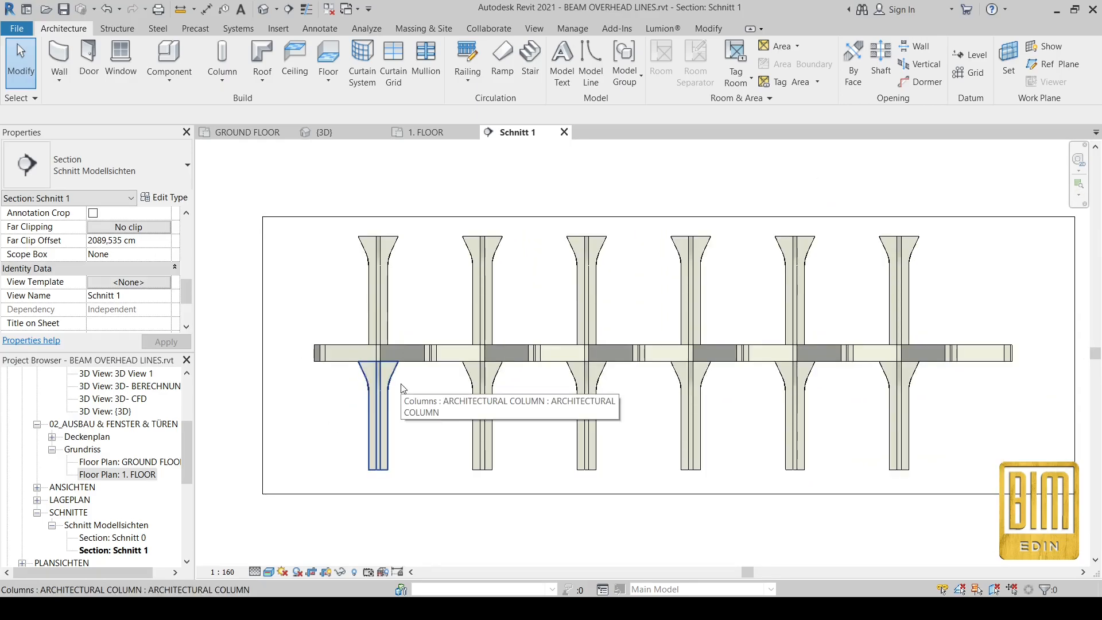
# Step: Reveal hidden elements in Schnitt 1, unhide the ground floor slab, and exit reveal mode
pyautogui.click(353, 571)
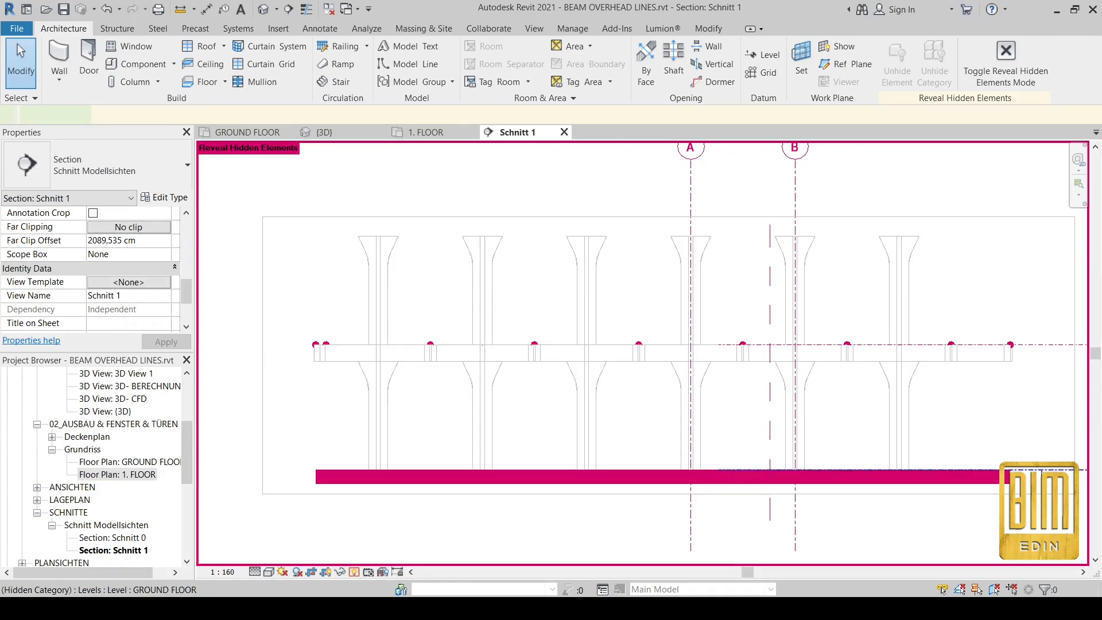
pyautogui.click(1040, 470)
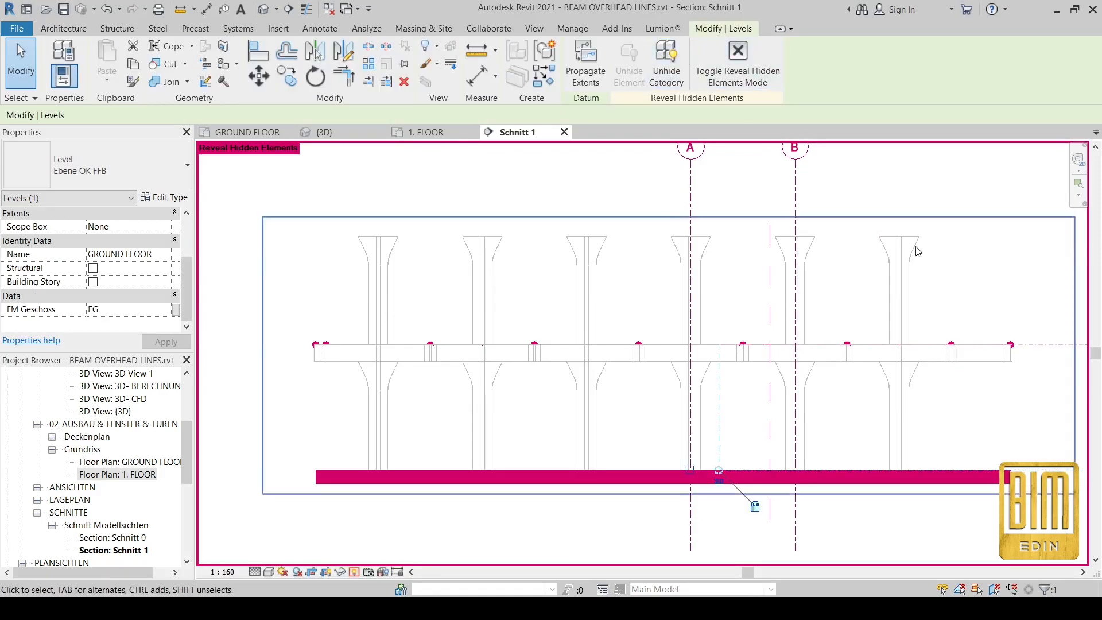
pyautogui.click(1001, 475)
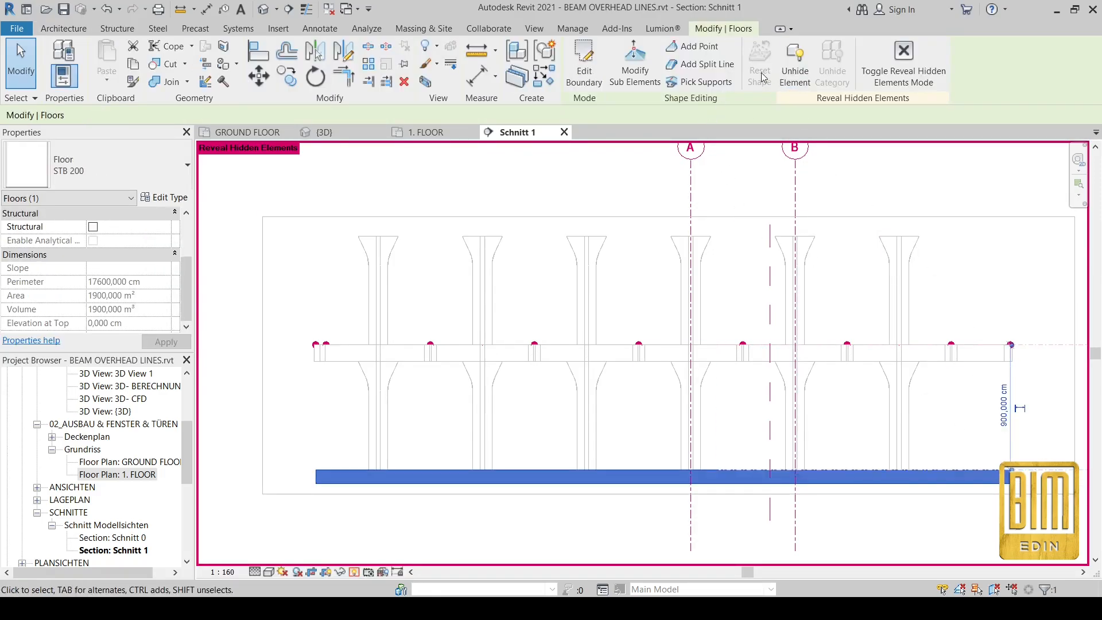
pyautogui.click(793, 67)
pyautogui.click(903, 60)
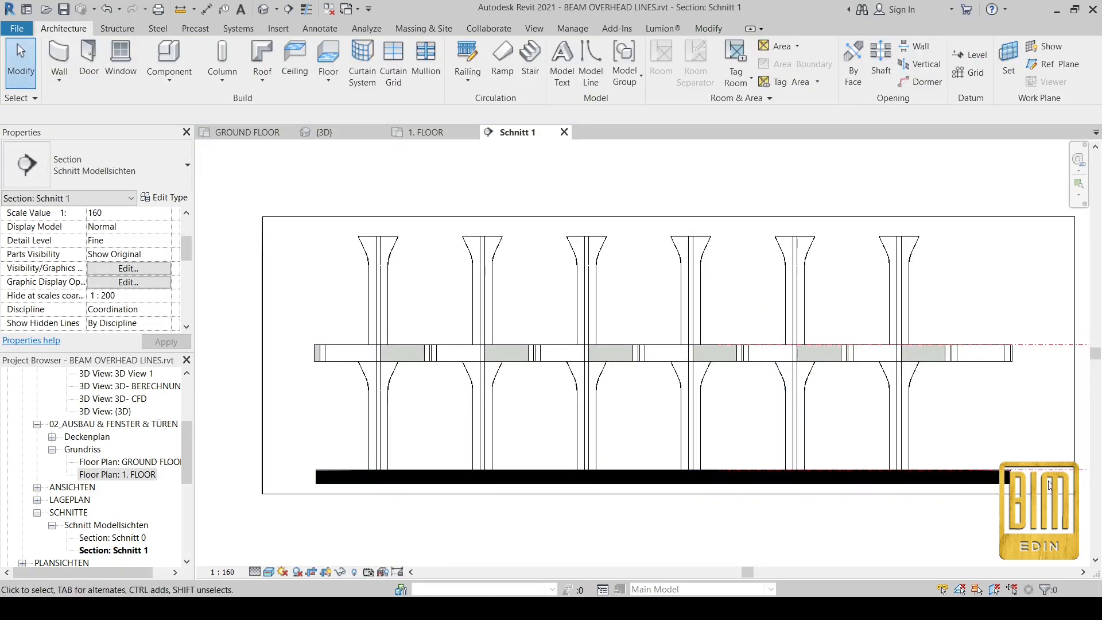
# Step: Pan the section to the level labels and select the overhead beam
pyautogui.moveTo(1033, 490); pyautogui.dragTo(776, 458, button='middle')
pyautogui.scroll(-2, 776, 458)
pyautogui.scroll(2, 590, 435)
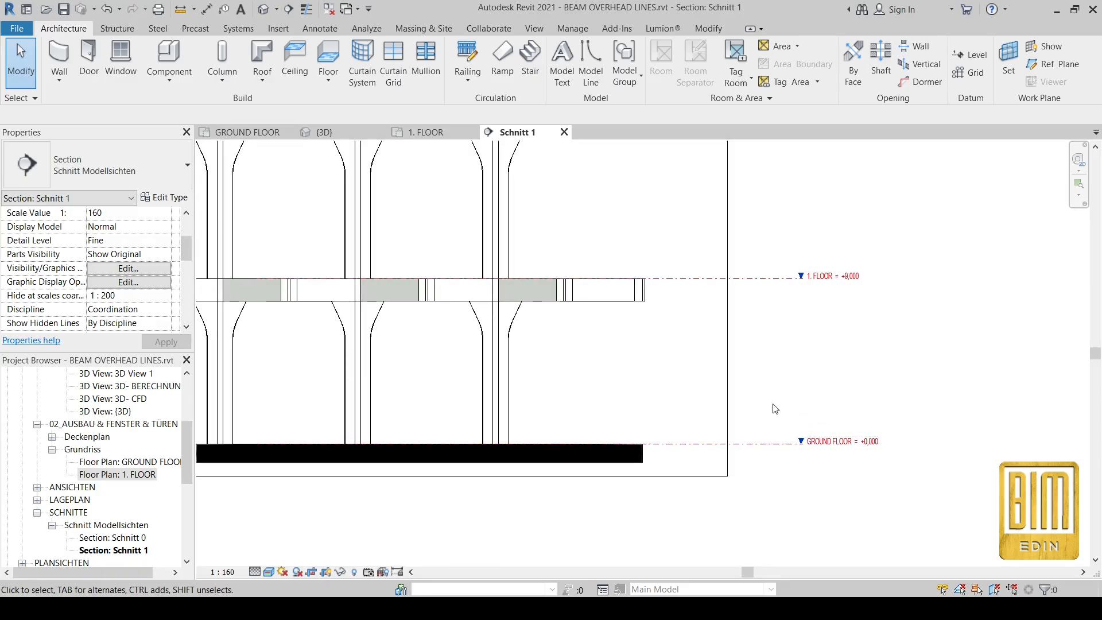
pyautogui.scroll(3, 597, 281)
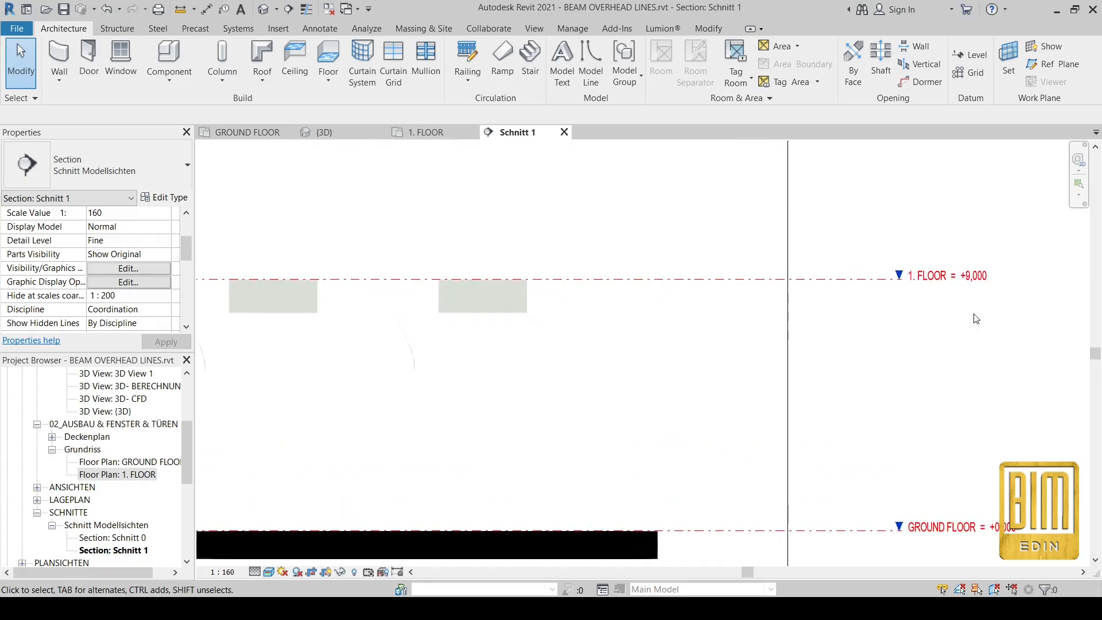
pyautogui.scroll(-2, 935, 257)
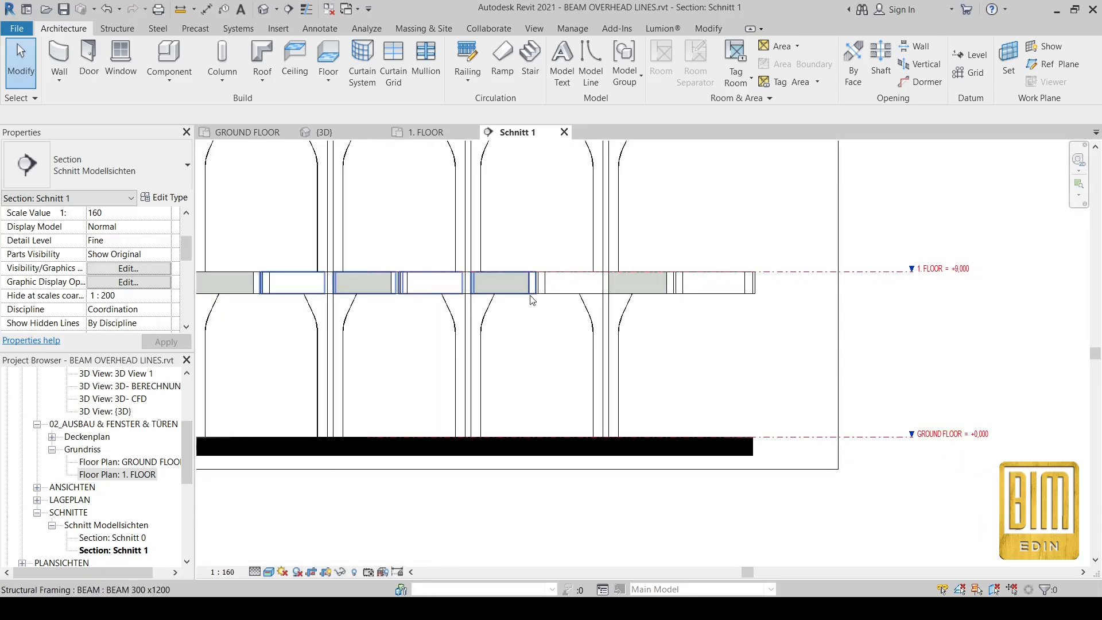
pyautogui.click(530, 296)
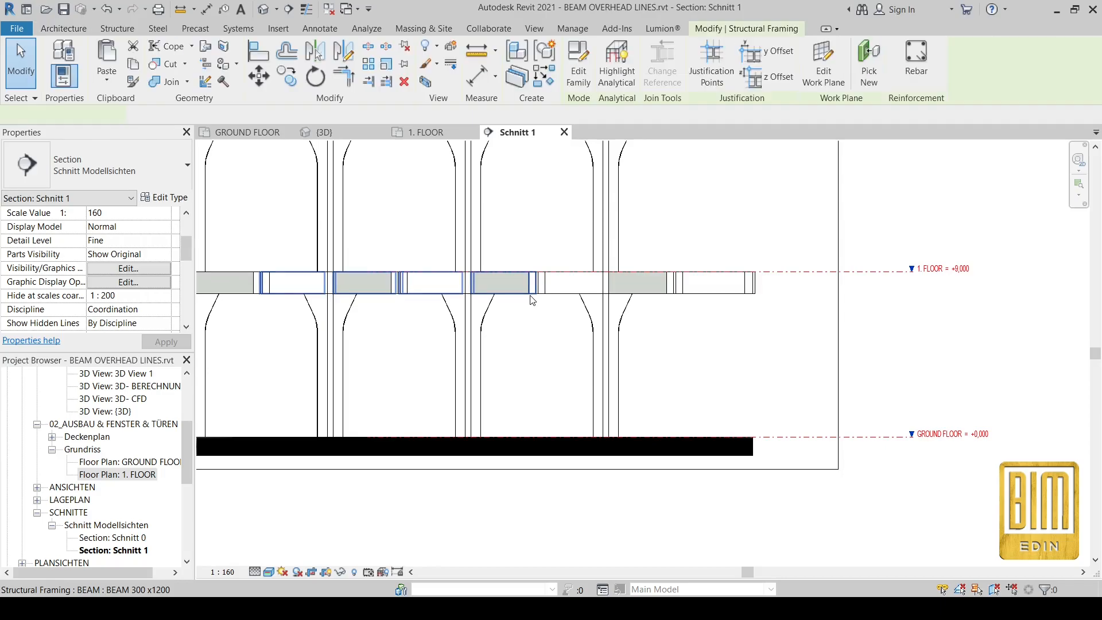
# Step: Turn on Thin Lines in the 1. FLOOR plan, then open the GROUND FLOOR plan
pyautogui.doubleClick(115, 477)
pyautogui.click(778, 212)
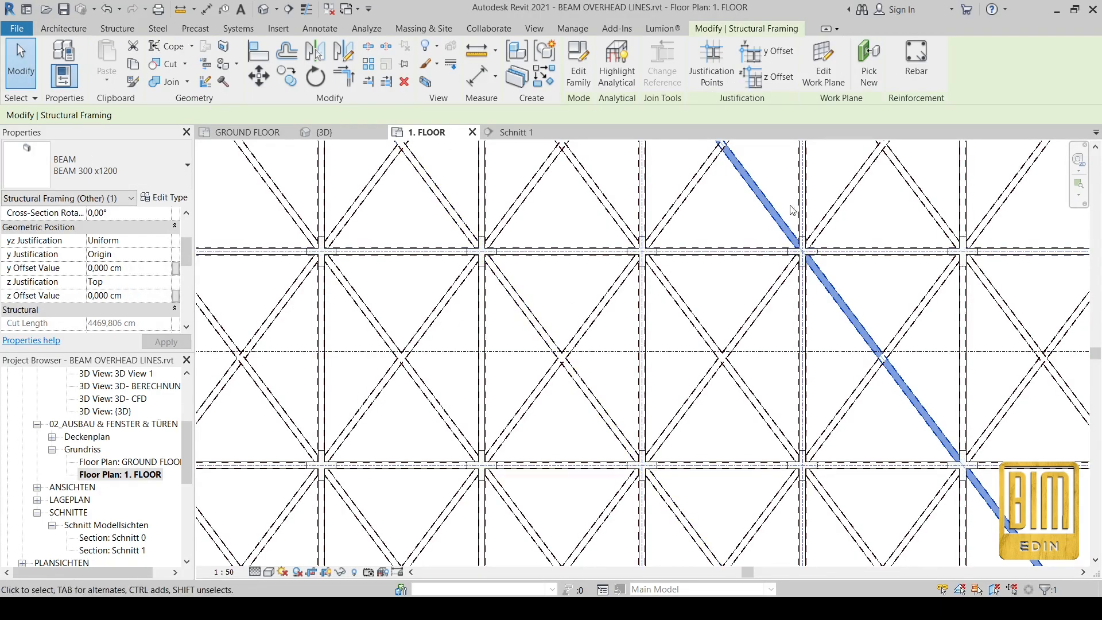
pyautogui.click(307, 9)
pyautogui.scroll(2, 783, 199)
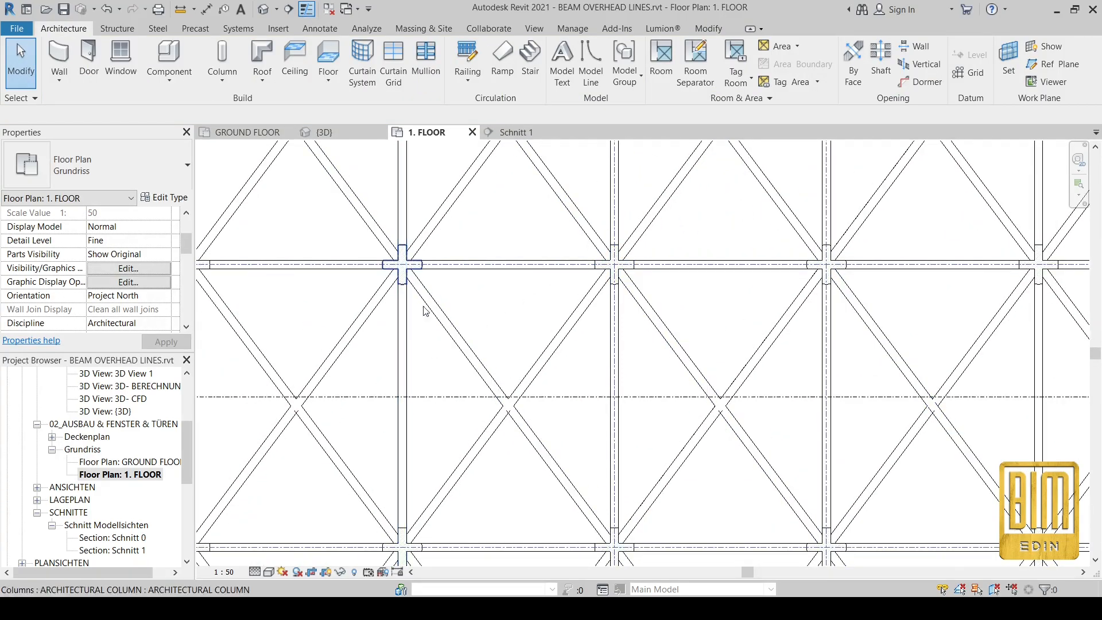
pyautogui.doubleClick(126, 462)
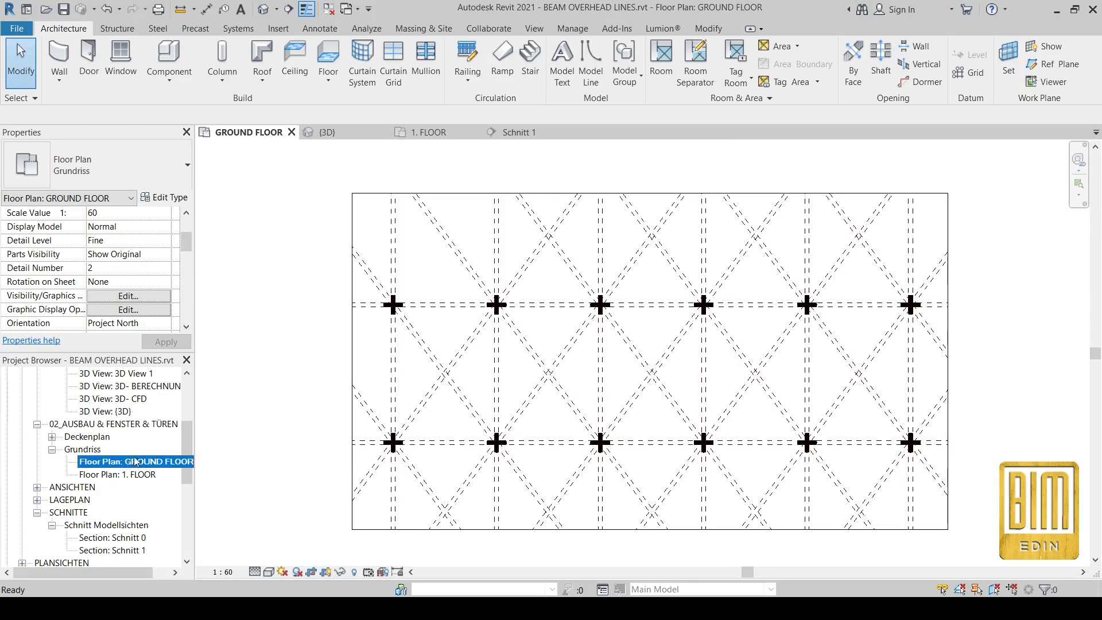
# Step: Untick OVERHEAD LINES in the BEAM 300 x1200 type properties, toggling it to compare the plan
pyautogui.scroll(4, 546, 384)
pyautogui.scroll(1, 547, 384)
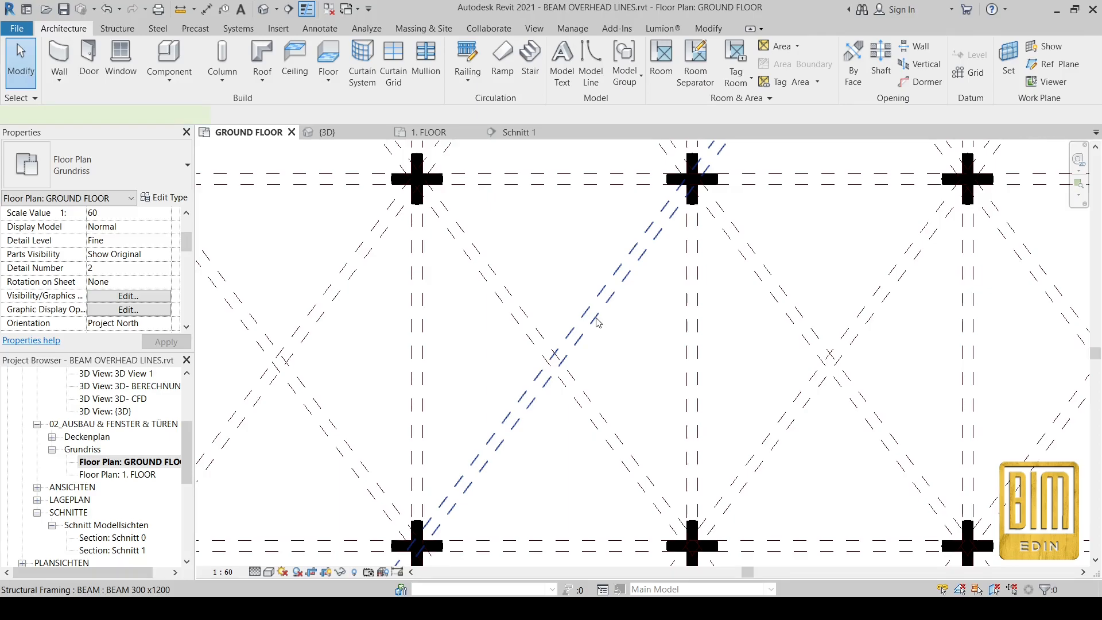
pyautogui.click(596, 322)
pyautogui.click(165, 197)
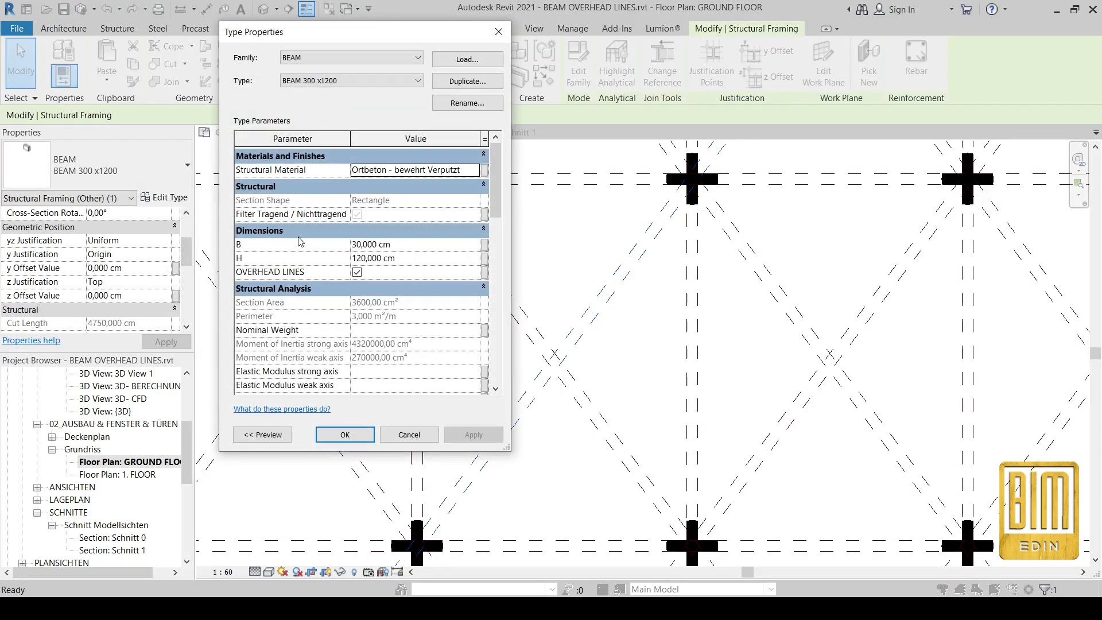
pyautogui.click(357, 272)
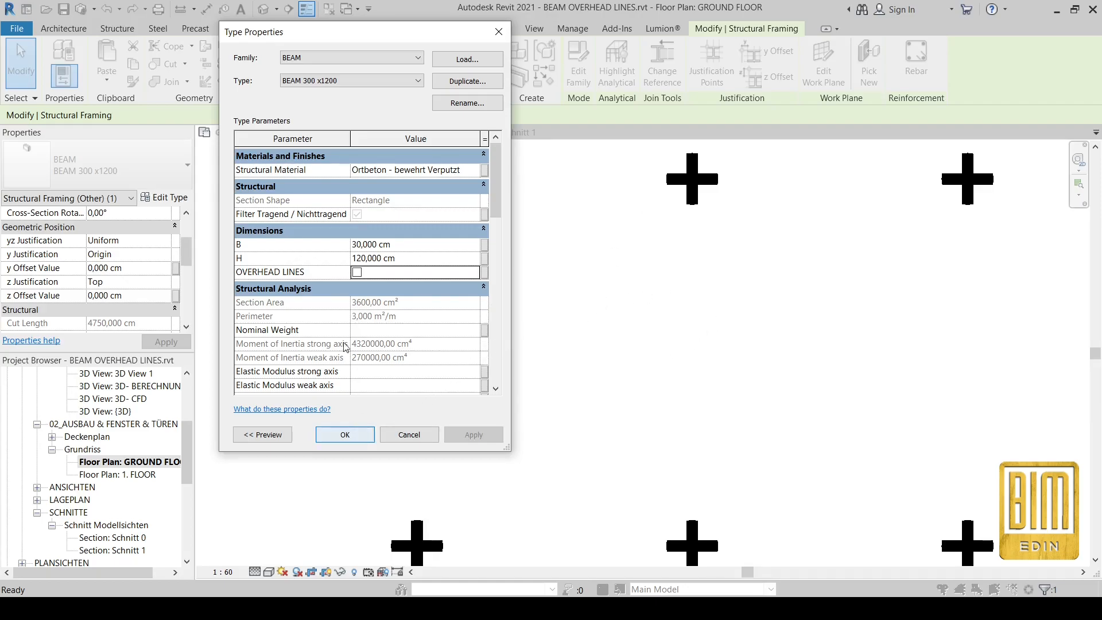
pyautogui.click(357, 272)
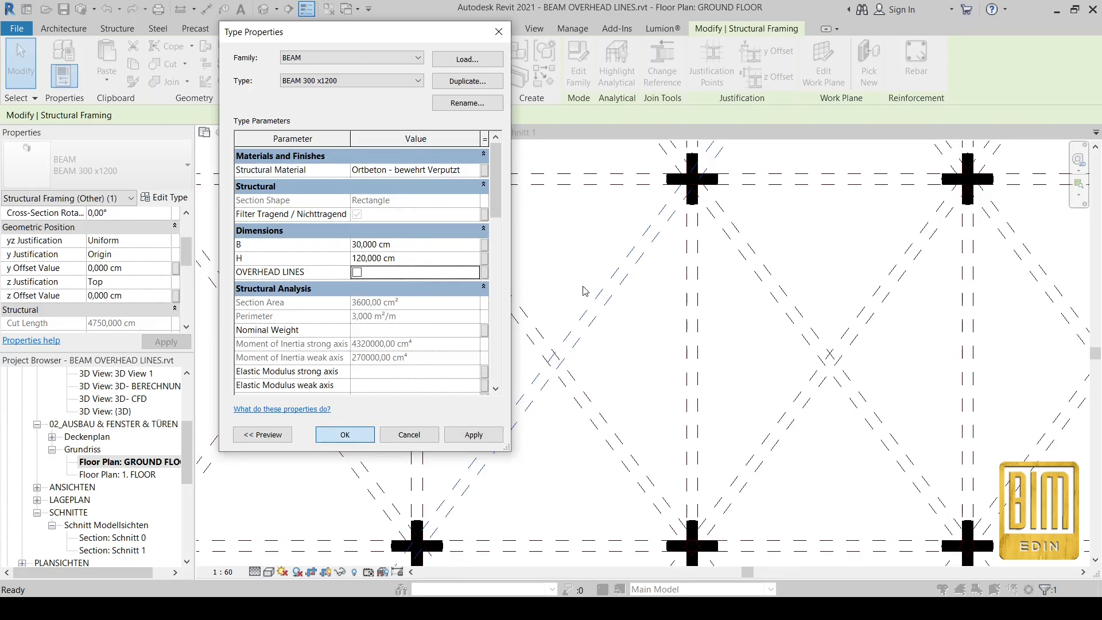
pyautogui.scroll(-2, 640, 409)
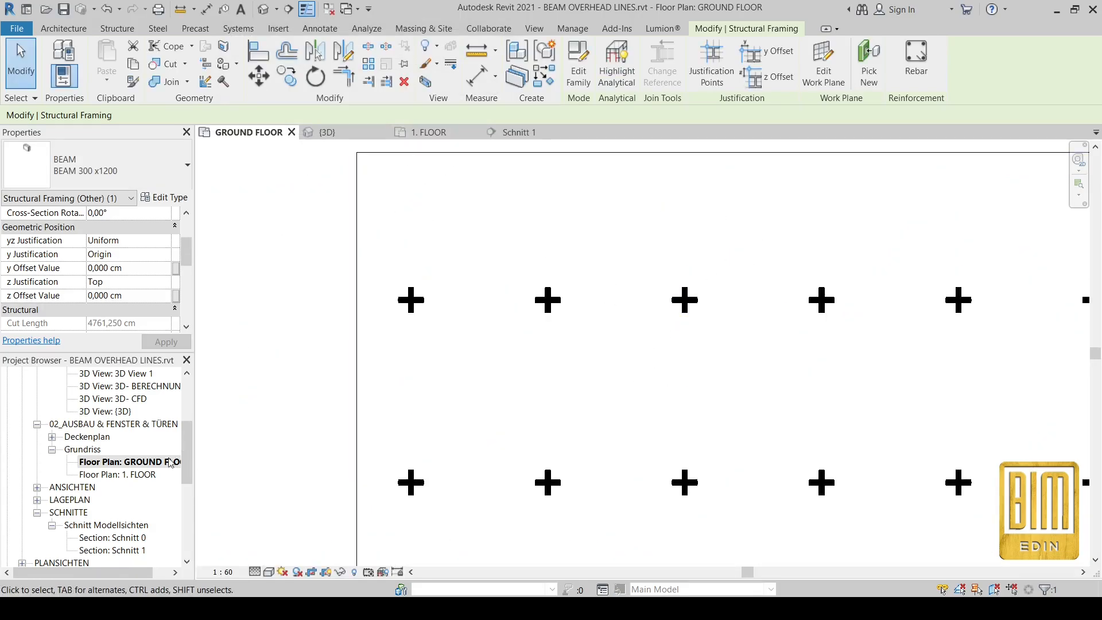
# Step: Open the 1. FLOOR plan and tile all open views side by side
pyautogui.doubleClick(138, 476)
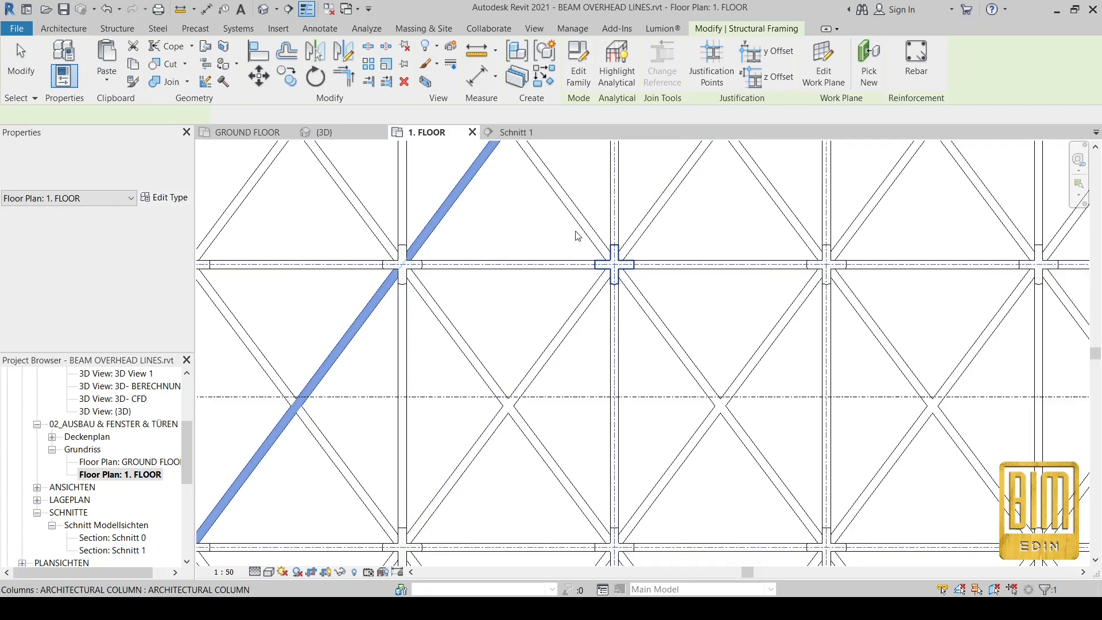
pyautogui.press('Escape')
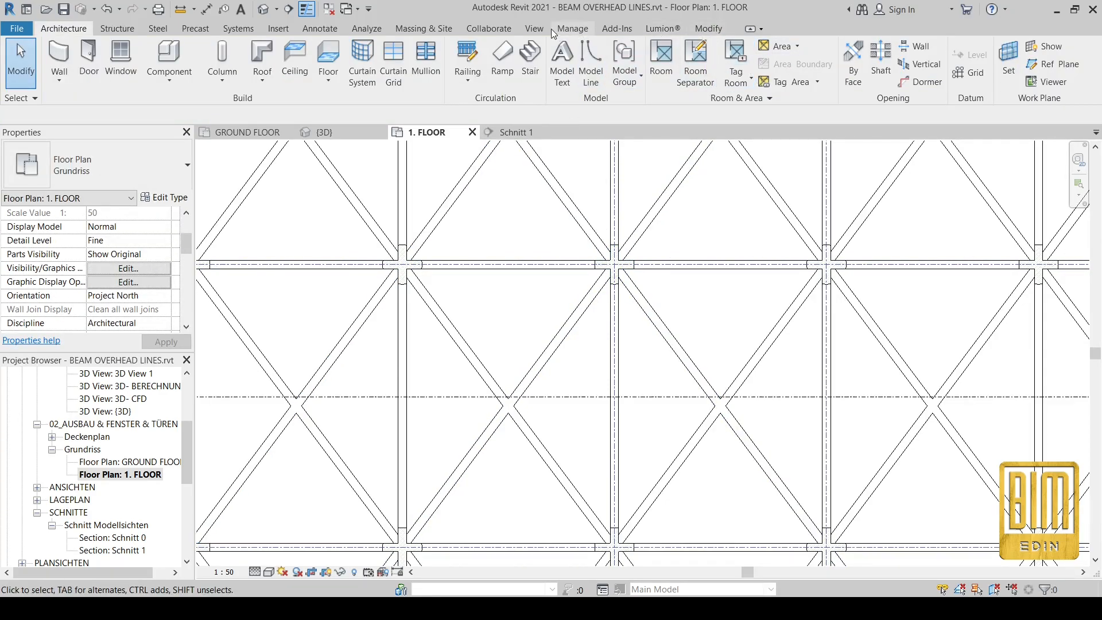
pyautogui.click(534, 29)
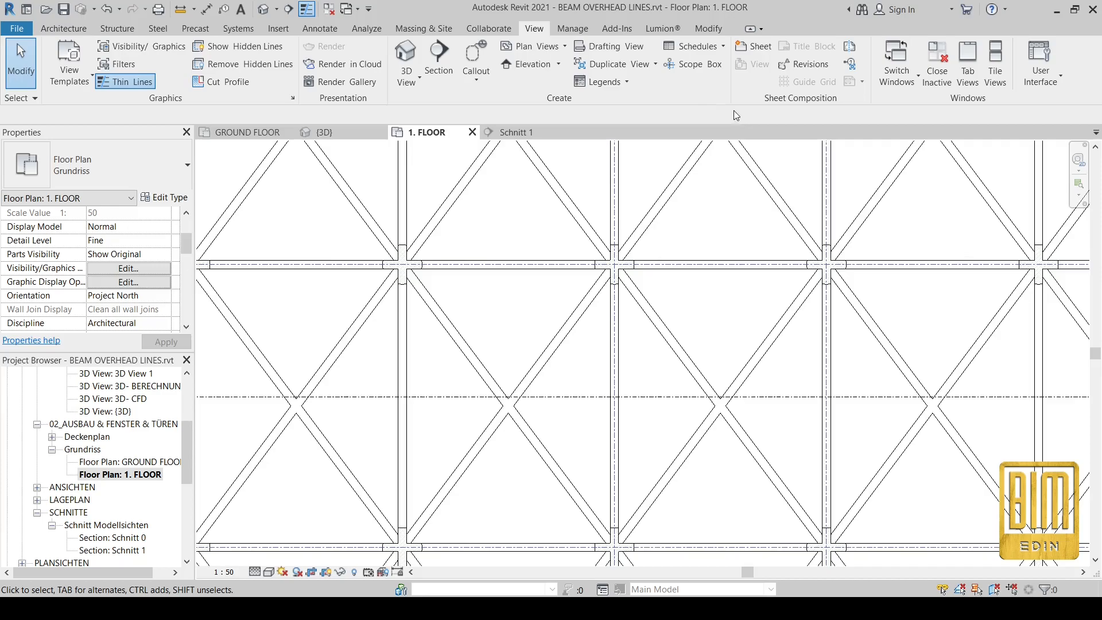
pyautogui.click(995, 68)
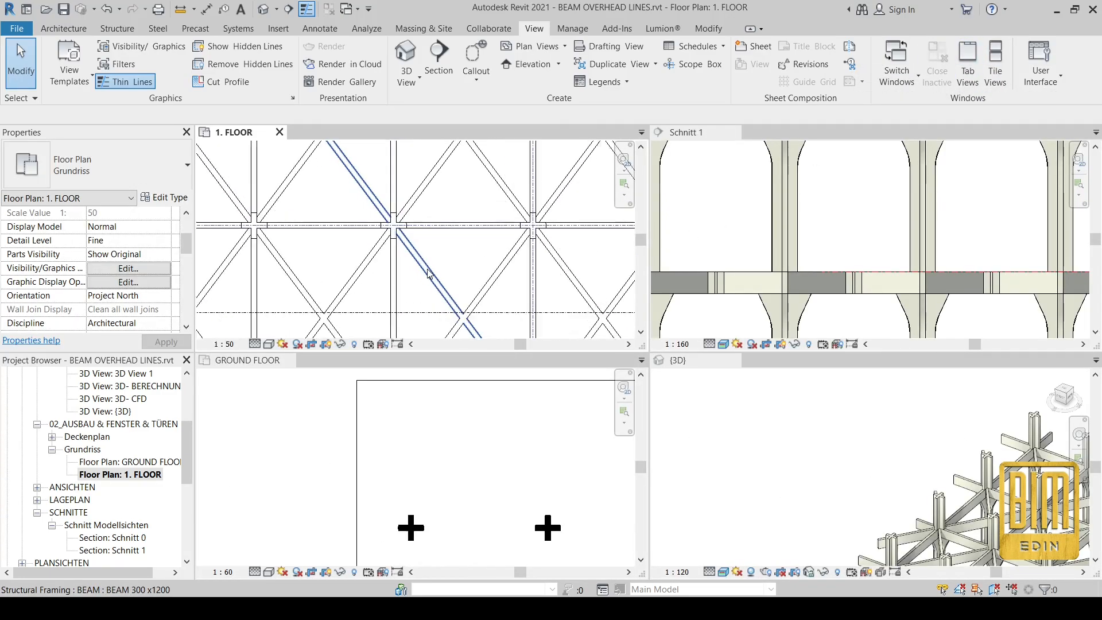
# Step: Zoom through the Schnitt 1 section and 3D views, then select a beam in the 3D lattice
pyautogui.scroll(-4, 405, 238)
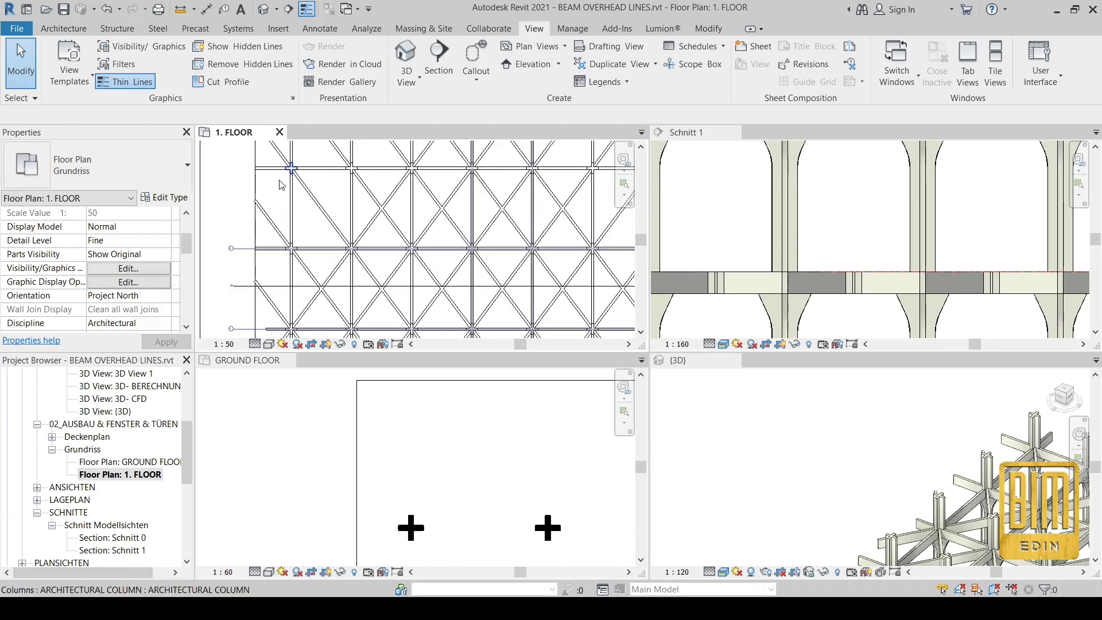
pyautogui.scroll(-2, 278, 389)
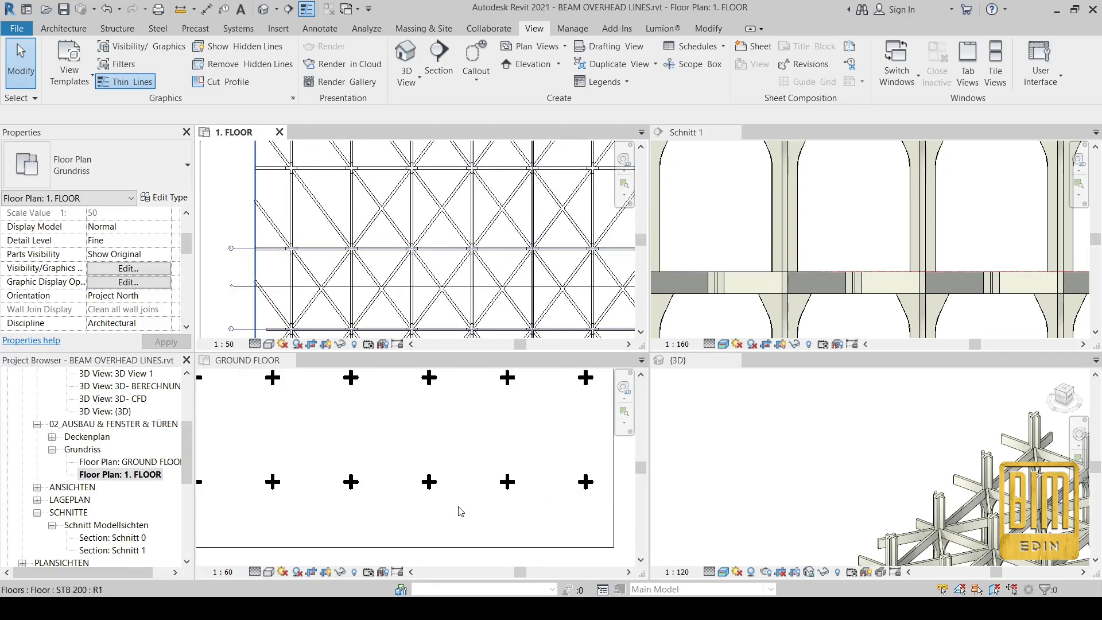
pyautogui.scroll(-2, 448, 477)
pyautogui.scroll(1, 430, 460)
pyautogui.scroll(-4, 870, 276)
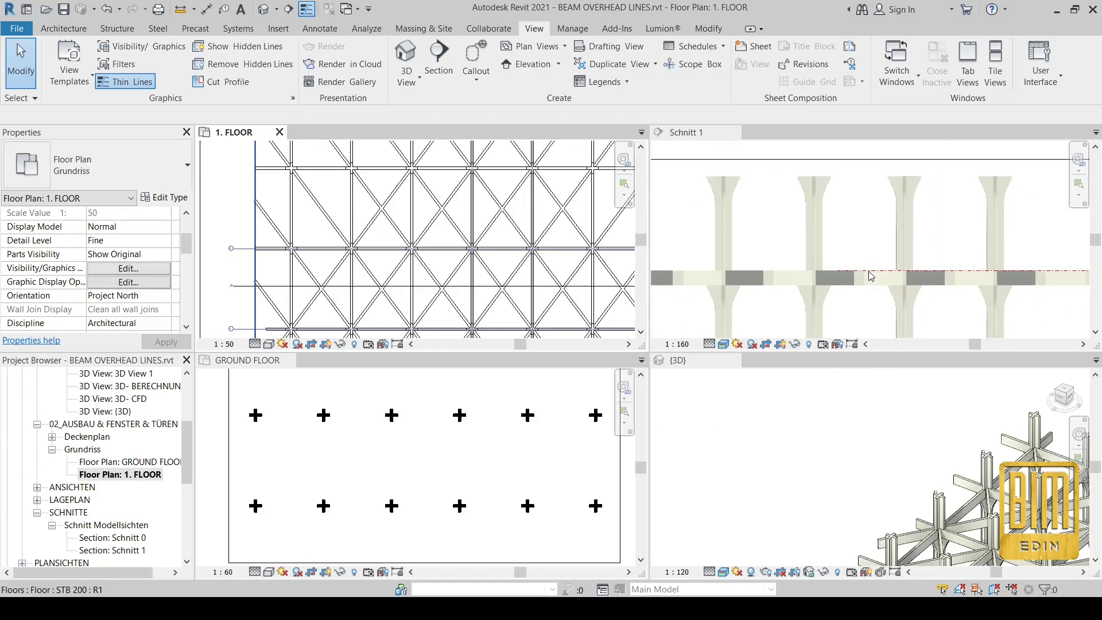
pyautogui.scroll(1, 769, 295)
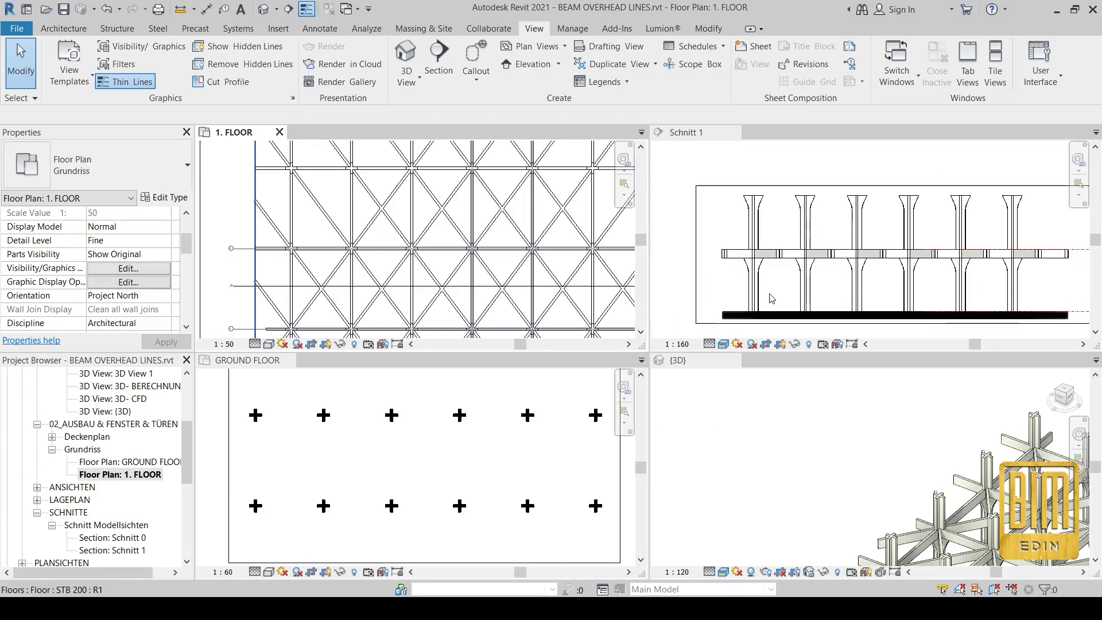
pyautogui.scroll(-2, 756, 221)
pyautogui.scroll(5, 1038, 236)
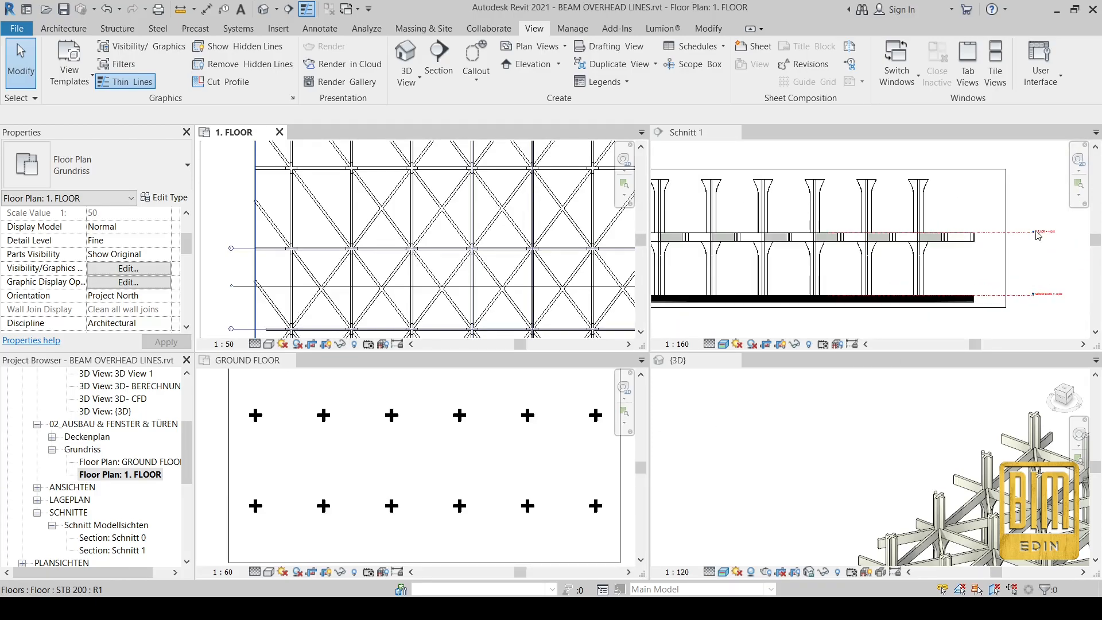
pyautogui.scroll(-2, 947, 276)
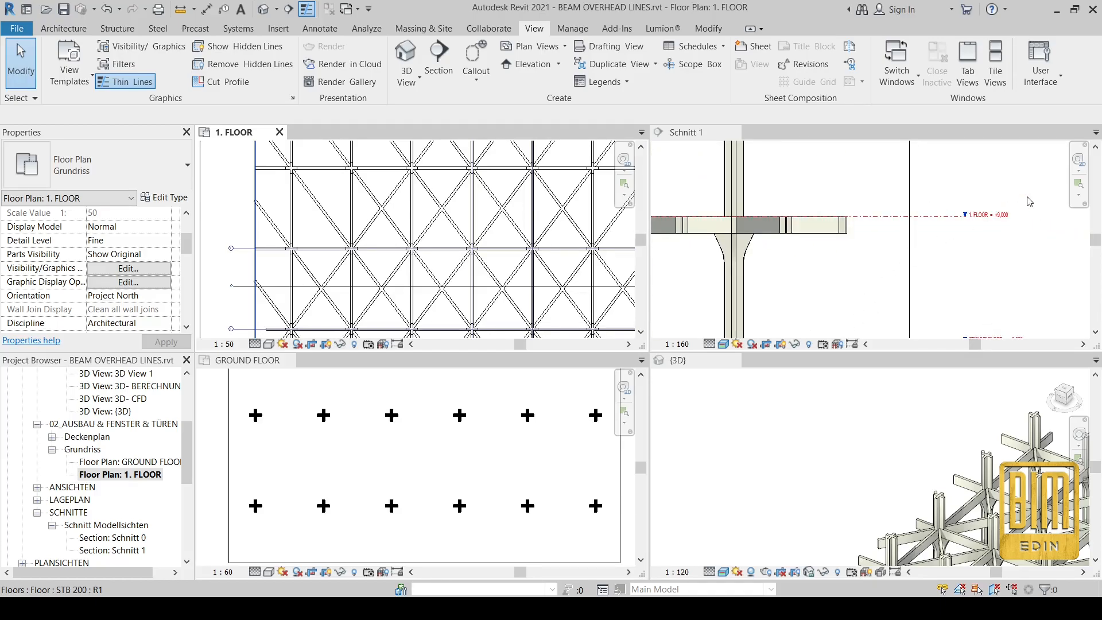
pyautogui.scroll(-2, 1030, 201)
pyautogui.scroll(3, 1000, 188)
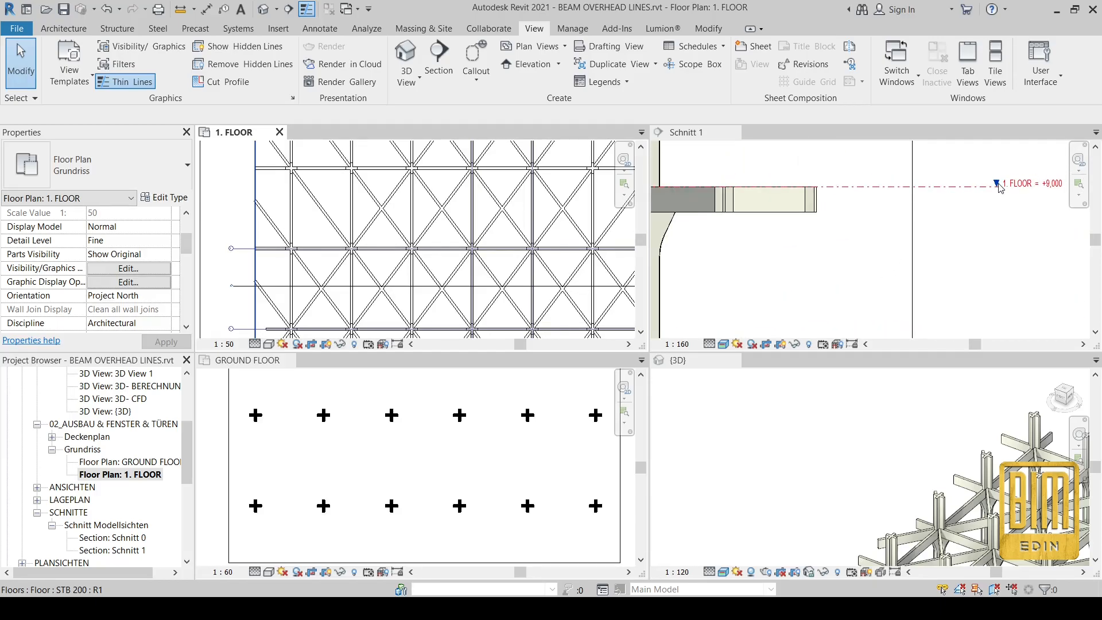
pyautogui.scroll(-2, 999, 176)
pyautogui.scroll(2, 1013, 307)
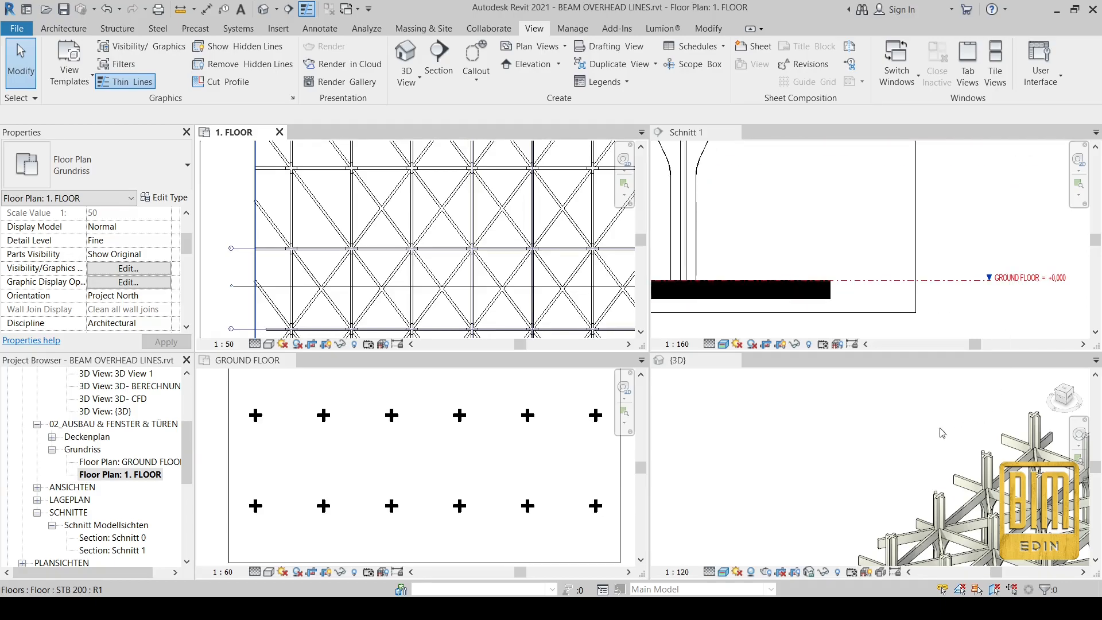
pyautogui.scroll(5, 858, 411)
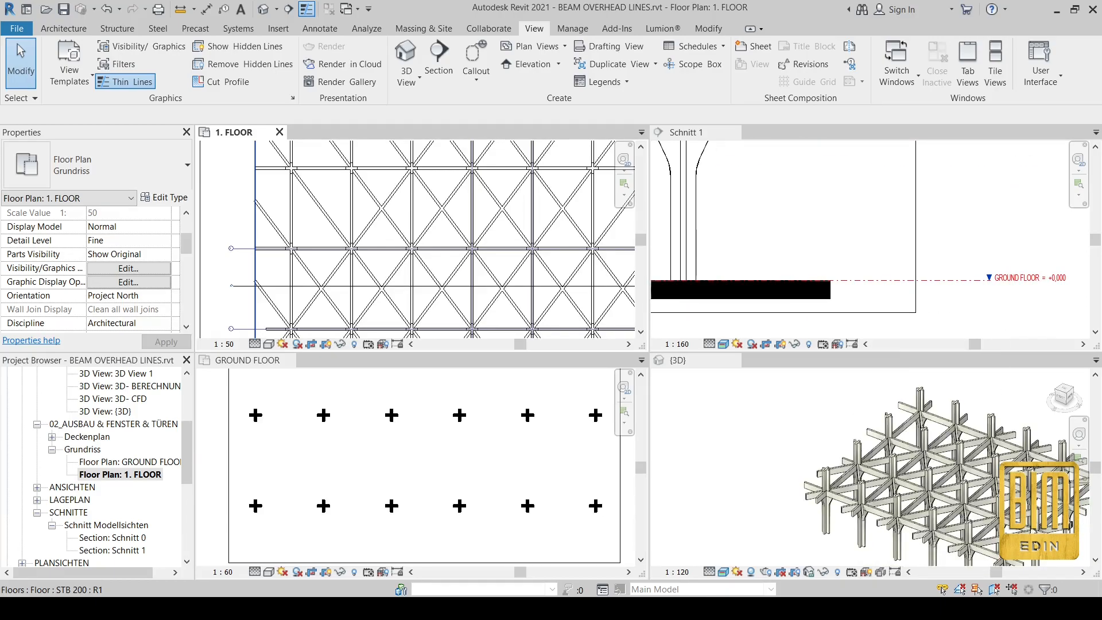
pyautogui.scroll(2, 898, 439)
pyautogui.scroll(-2, 898, 439)
pyautogui.scroll(4, 897, 439)
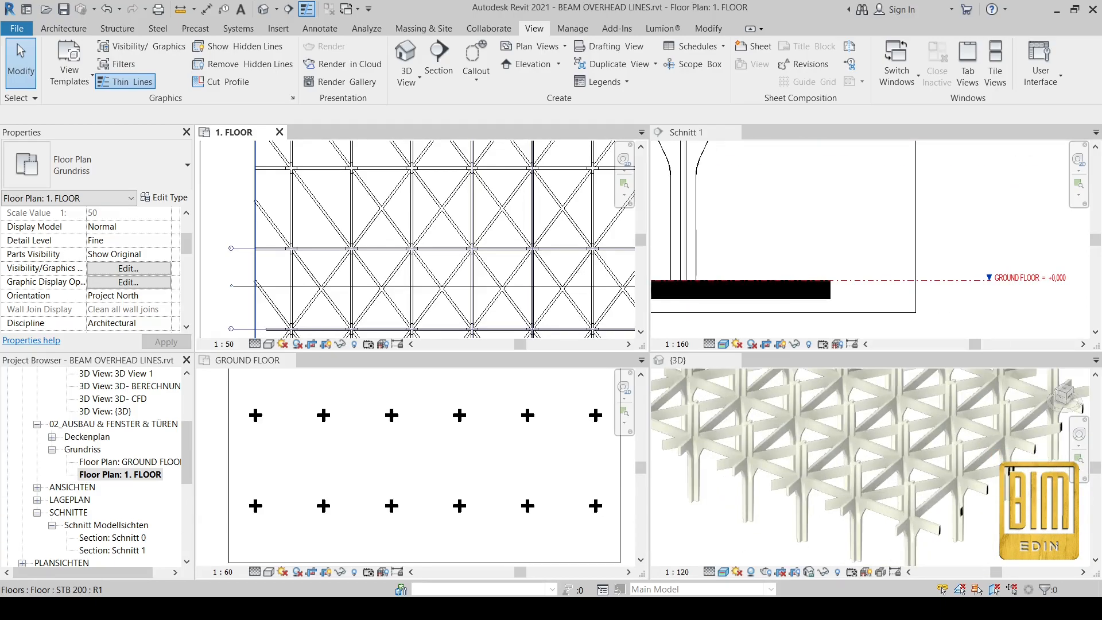
pyautogui.scroll(-2, 944, 476)
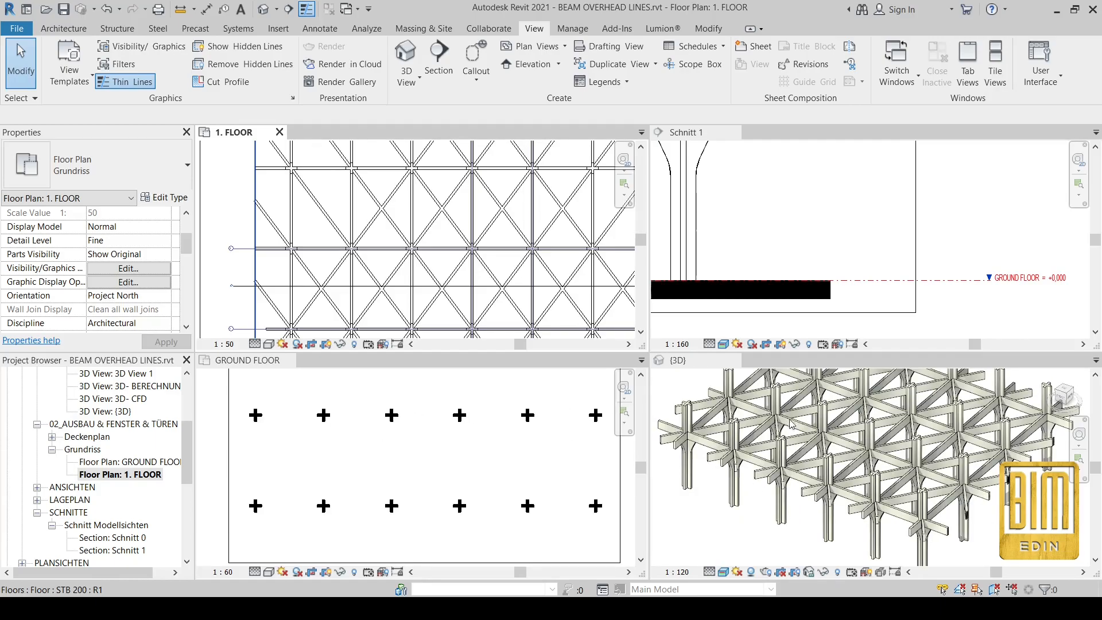
pyautogui.click(806, 416)
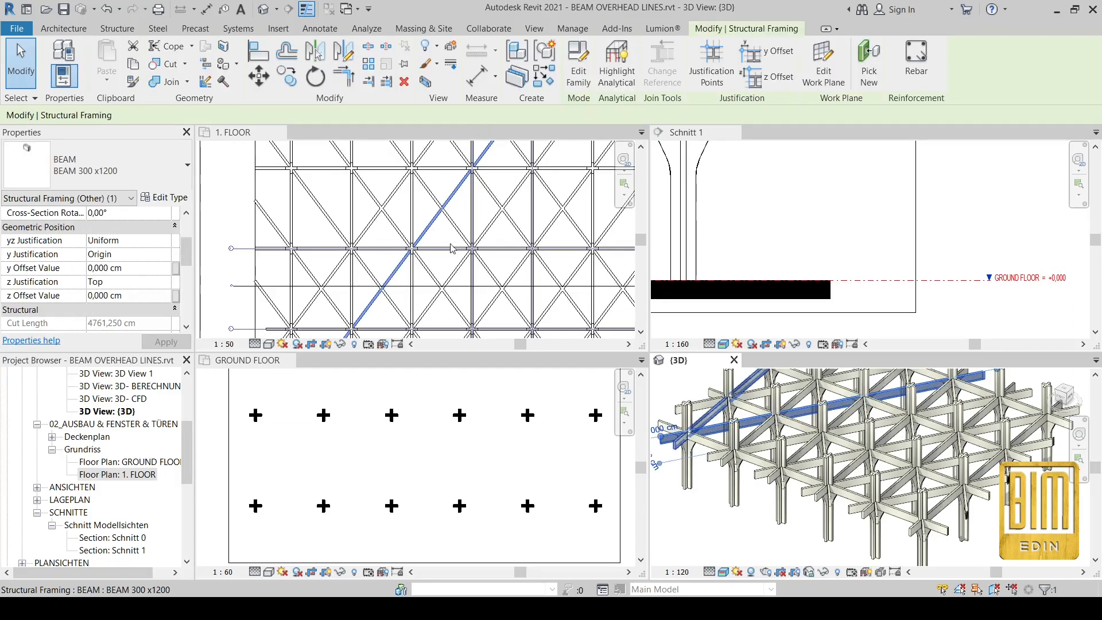
# Step: Tick OVERHEAD LINES on the BEAM 300 x1200 type and review the result across the tiled views
pyautogui.click(165, 198)
pyautogui.click(357, 273)
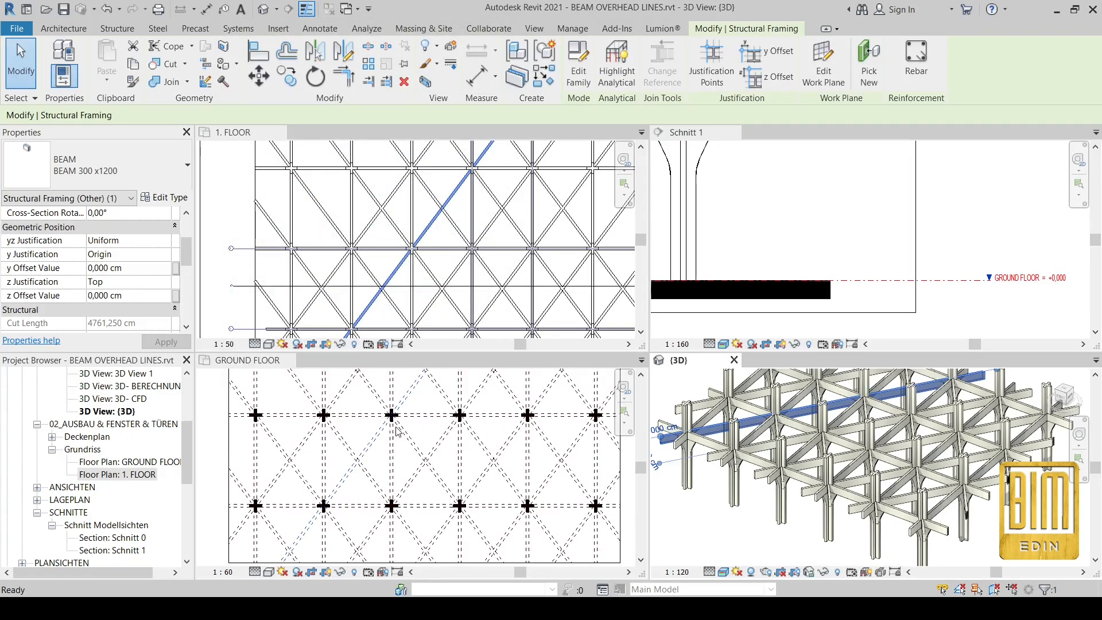
pyautogui.scroll(-1, 316, 428)
pyautogui.scroll(2, 434, 413)
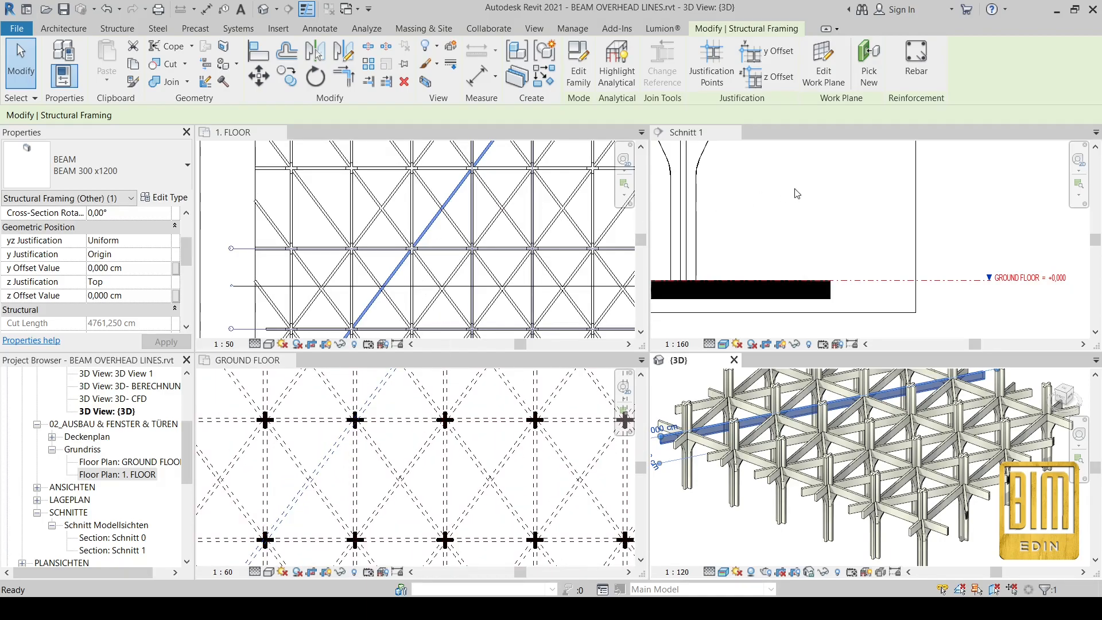
pyautogui.click(1012, 239)
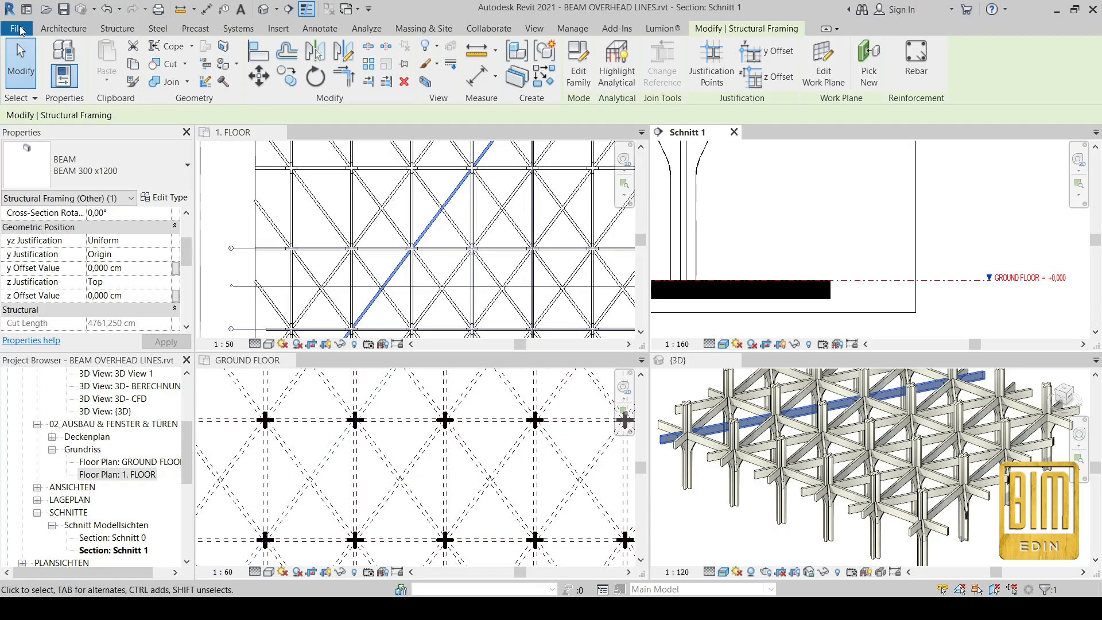
pyautogui.click(437, 231)
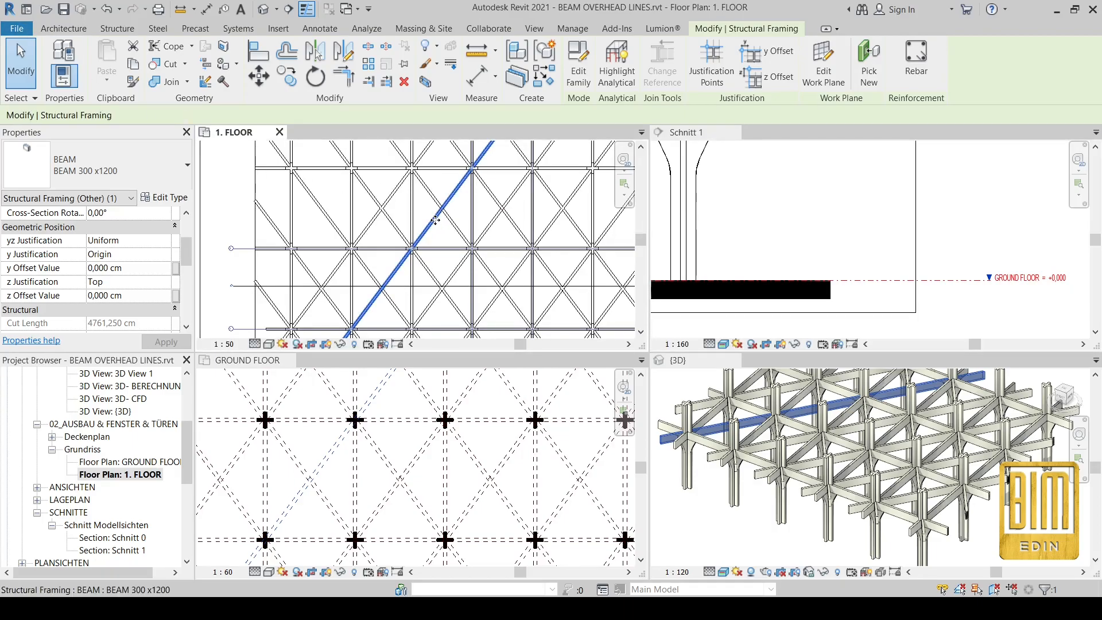
pyautogui.click(125, 167)
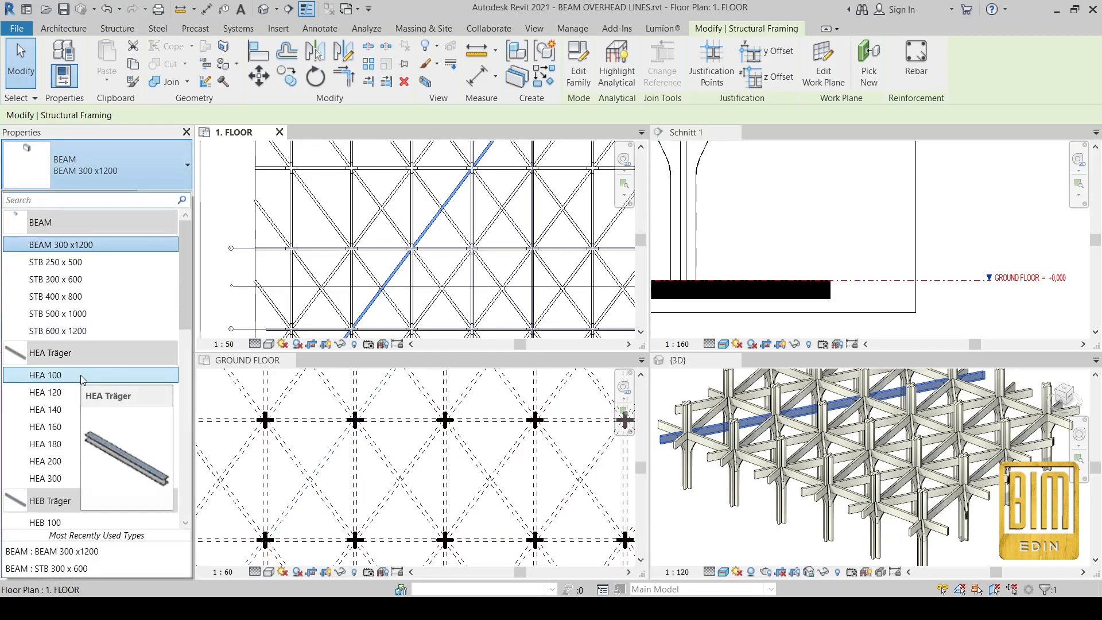
# Step: Choose Holz 80 x 120 from the type selector for the diagonal beam
pyautogui.scroll(-2, 101, 402)
pyautogui.scroll(-2, 100, 425)
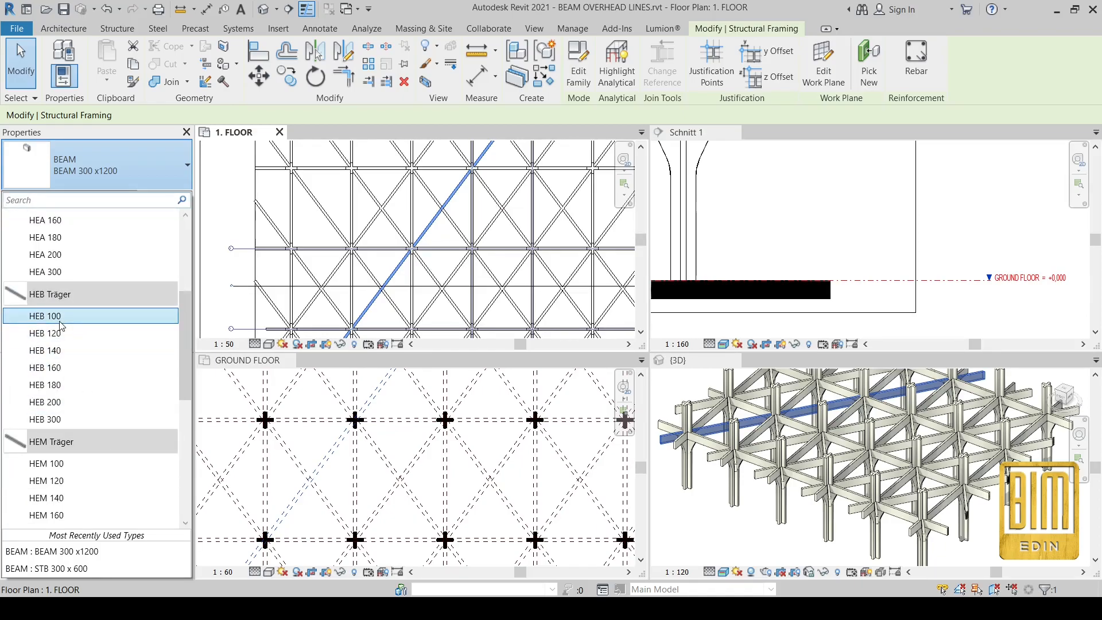
pyautogui.scroll(-5, 53, 440)
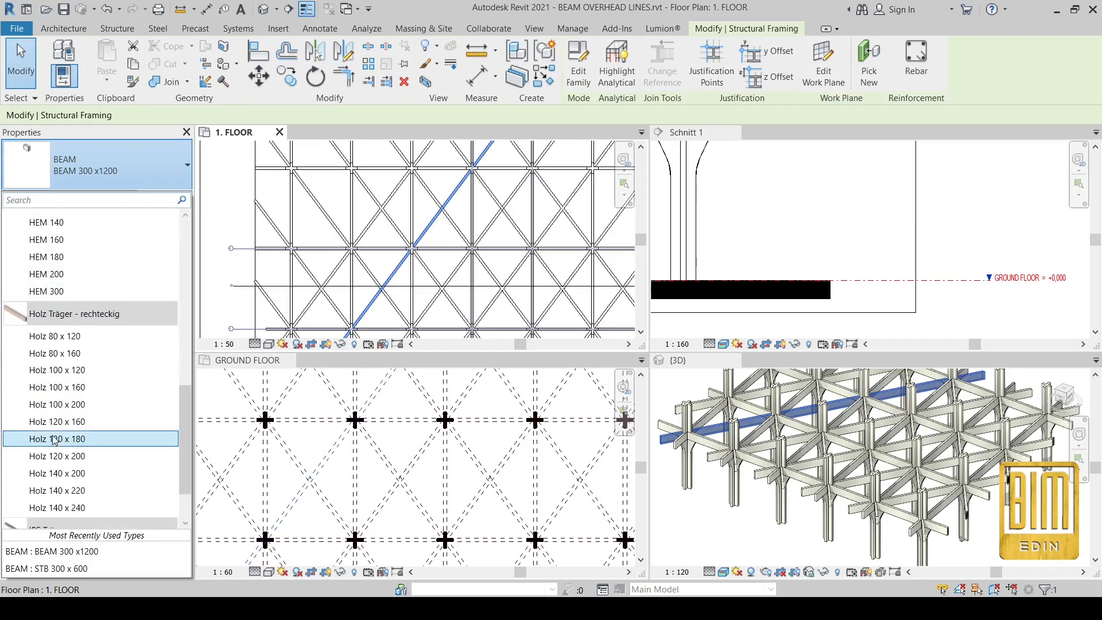
pyautogui.click(54, 342)
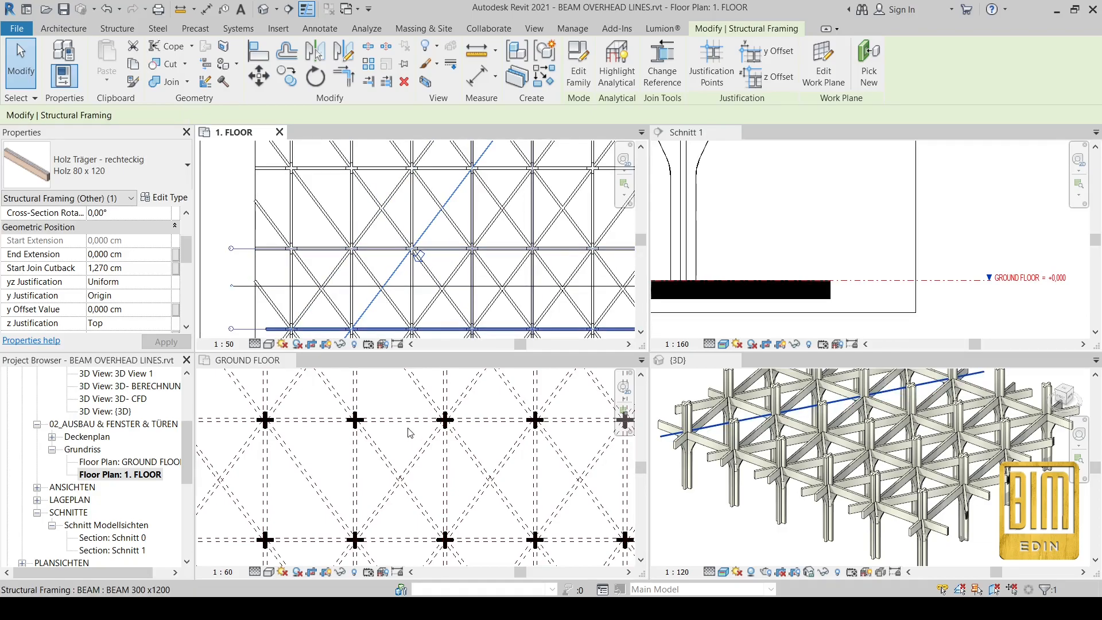
# Step: Zoom to the joint, select the diagonal timber beam and edit its family
pyautogui.scroll(-3, 409, 433)
pyautogui.scroll(5, 418, 240)
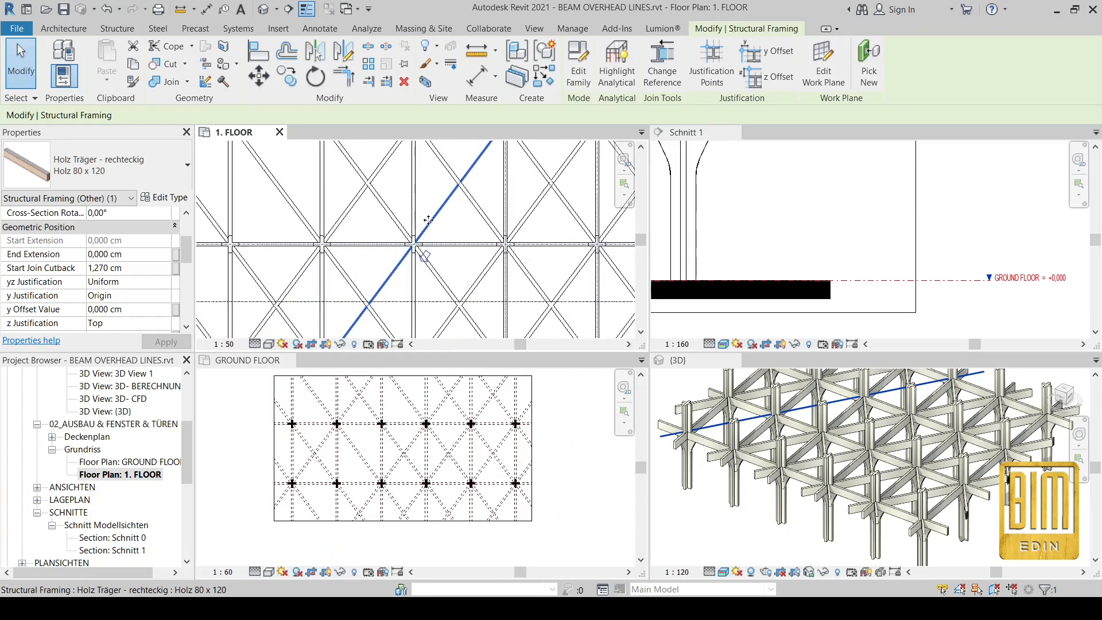
pyautogui.press('Escape')
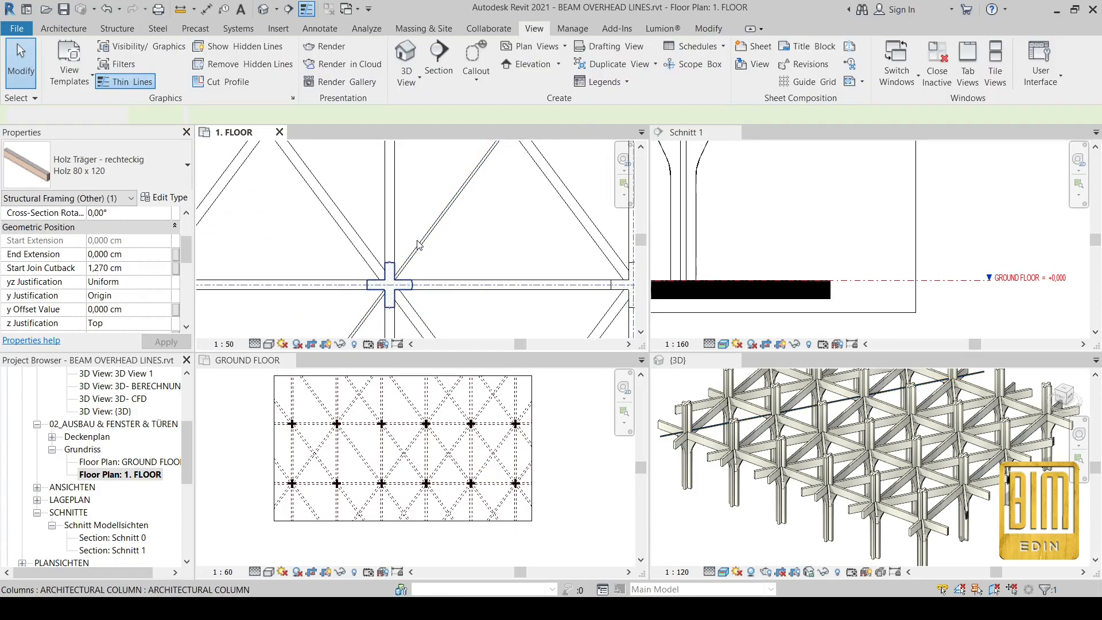
pyautogui.scroll(3, 419, 241)
pyautogui.click(427, 245)
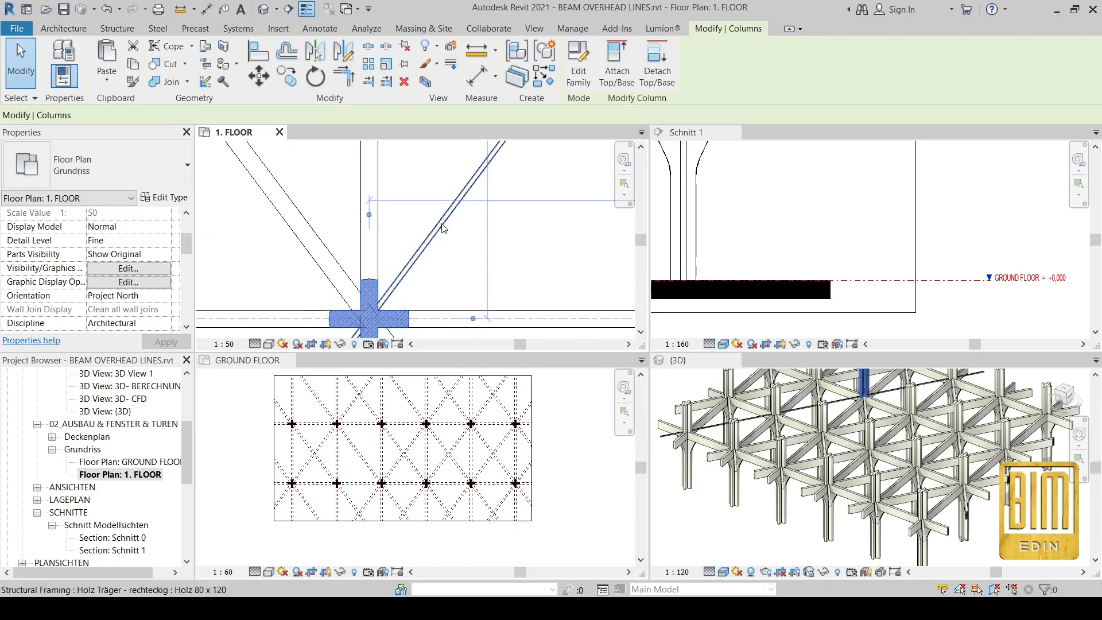
pyautogui.click(466, 186)
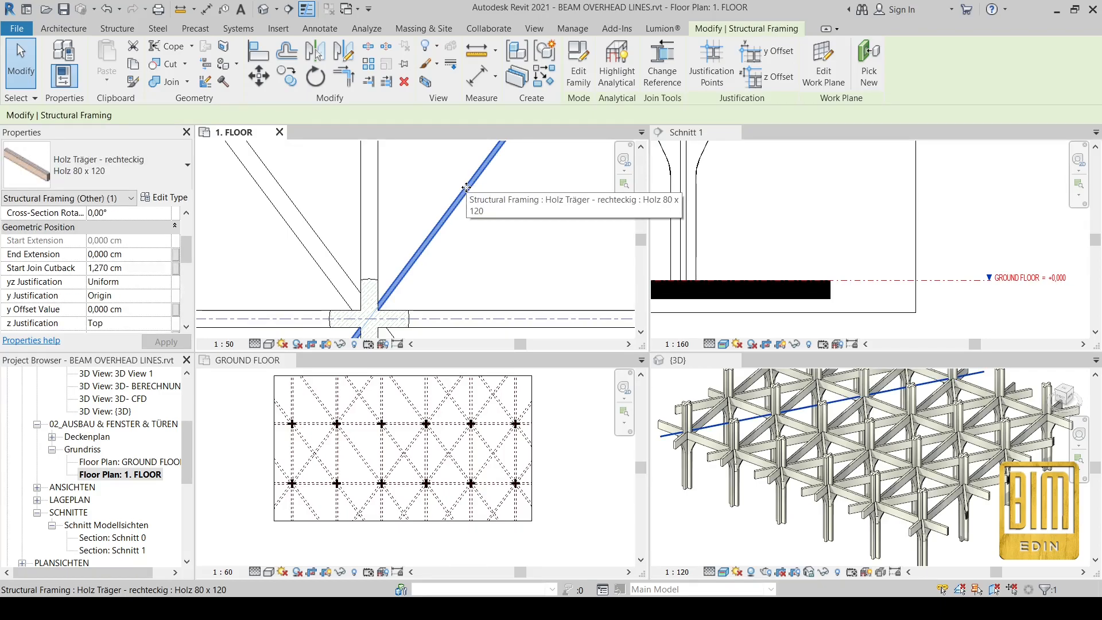
pyautogui.click(578, 68)
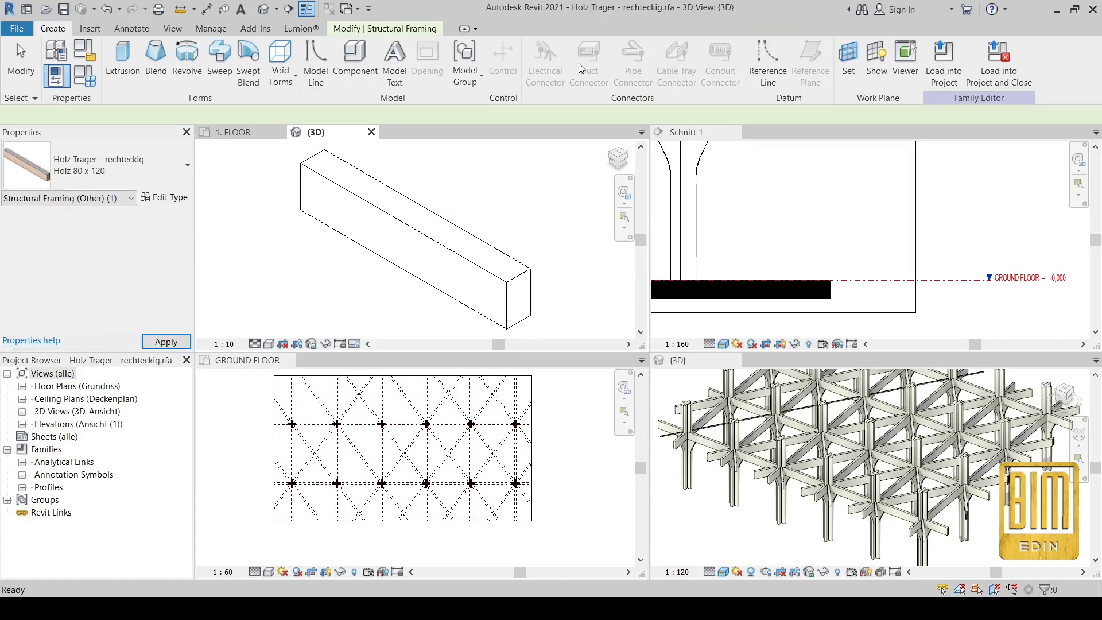
# Step: Close the Schnitt 1, {3D} and GROUND FLOOR view tabs
pyautogui.click(703, 218)
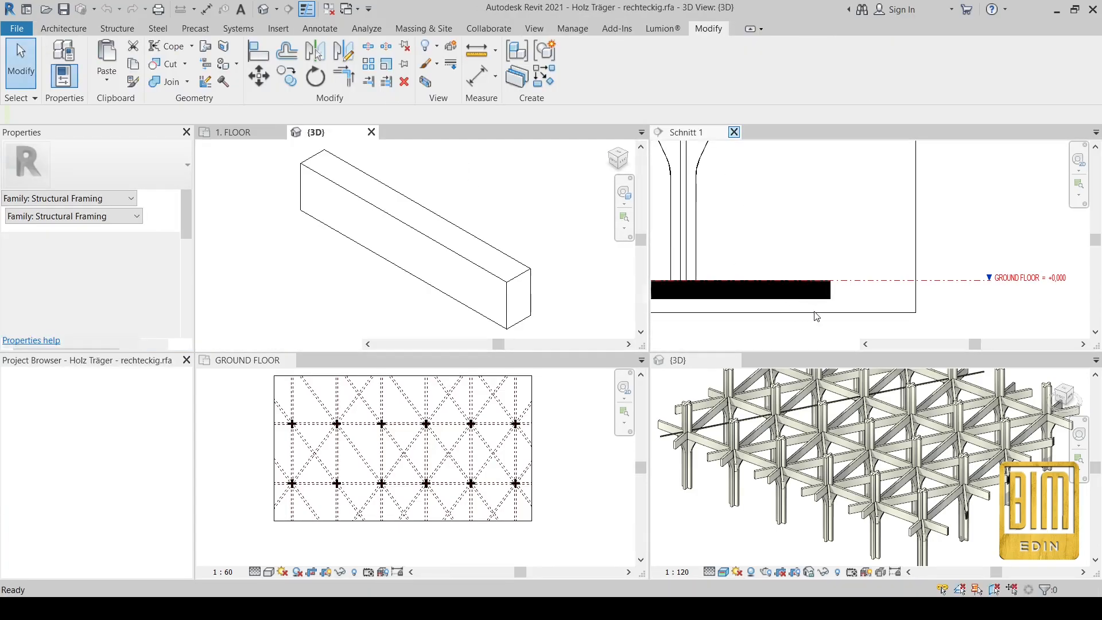
pyautogui.click(719, 147)
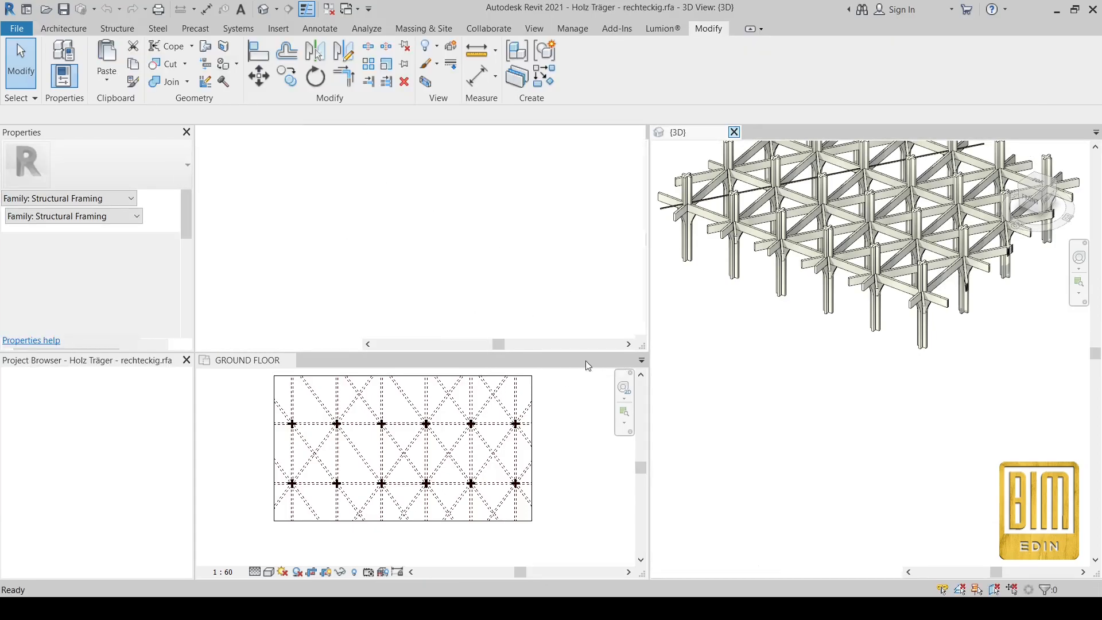
pyautogui.click(289, 361)
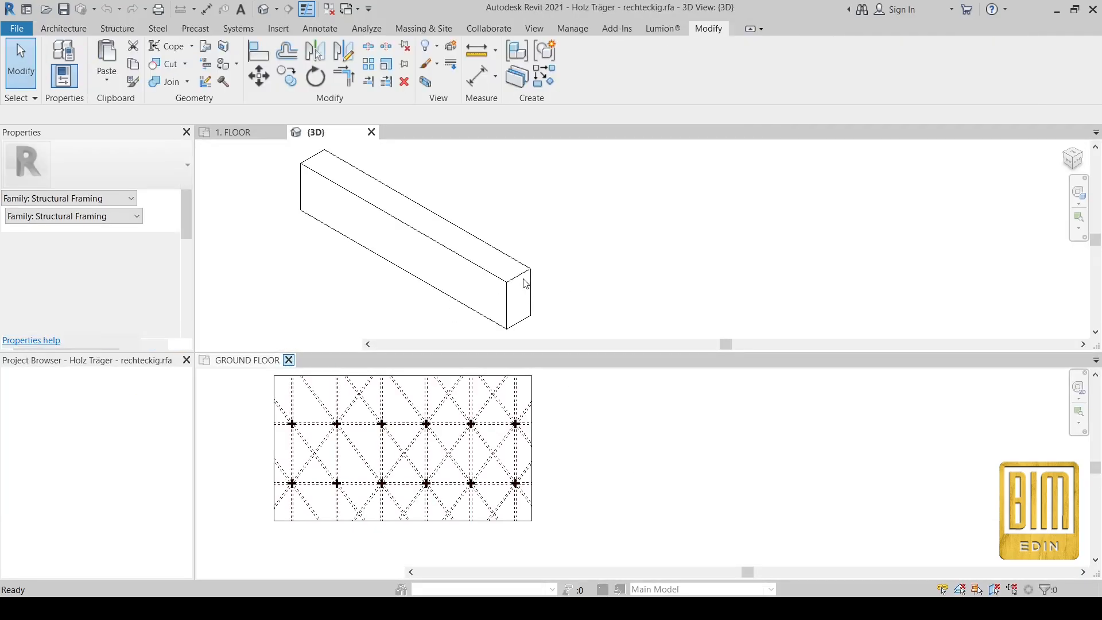
pyautogui.scroll(-4, 632, 356)
pyautogui.scroll(7, 442, 275)
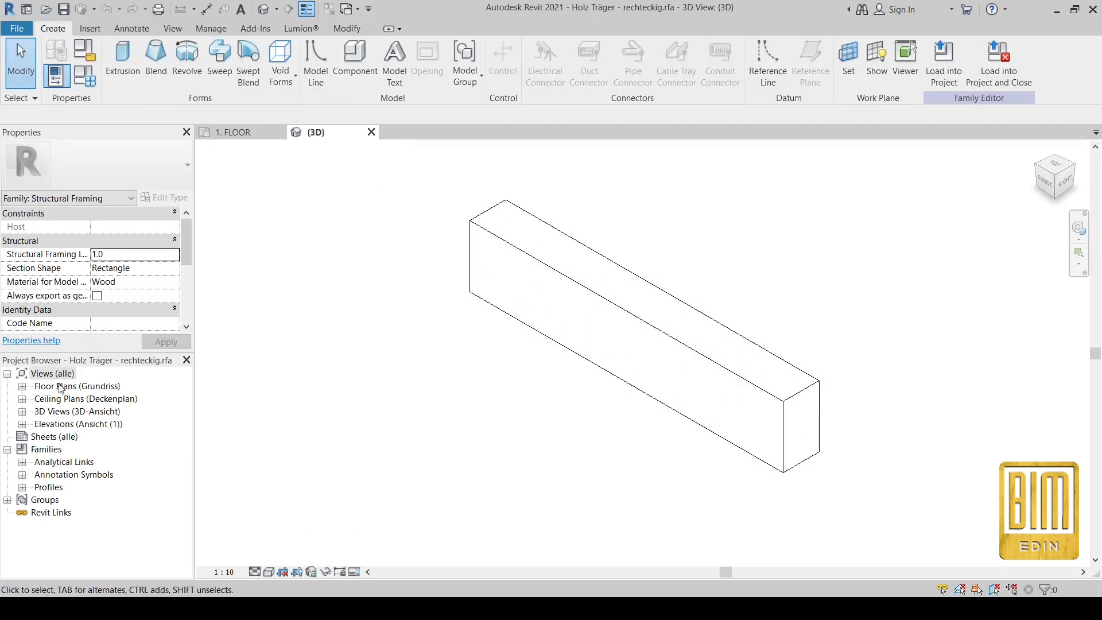
# Step: Expand the family's Floor Plans and open the Ref.-Ebene plan
pyautogui.click(22, 388)
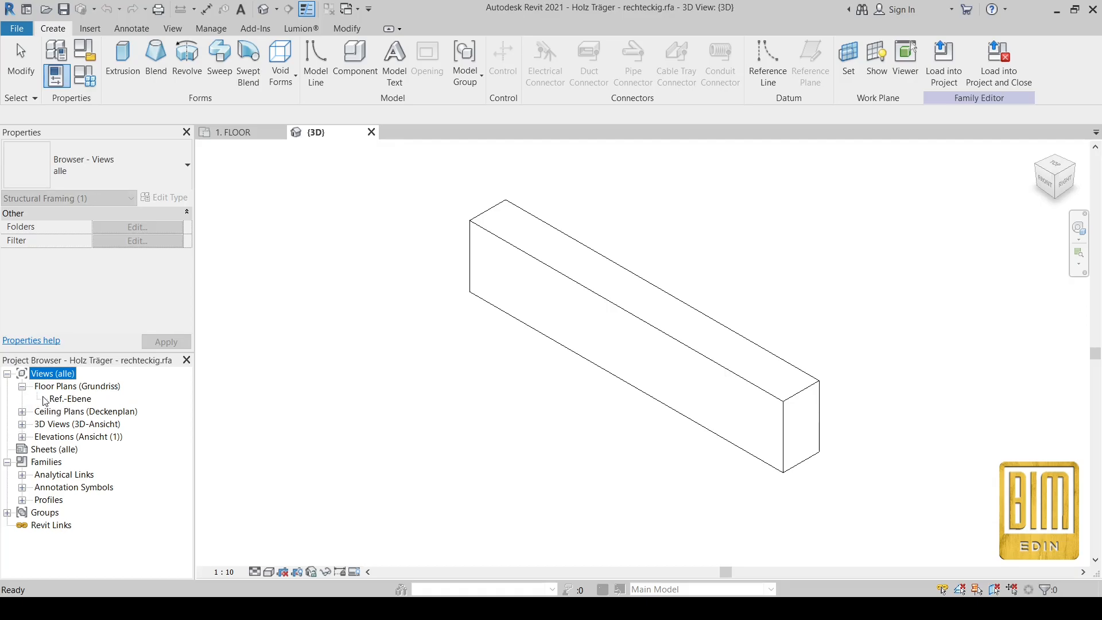
pyautogui.click(58, 400)
pyautogui.doubleClick(57, 400)
pyautogui.scroll(3, 694, 388)
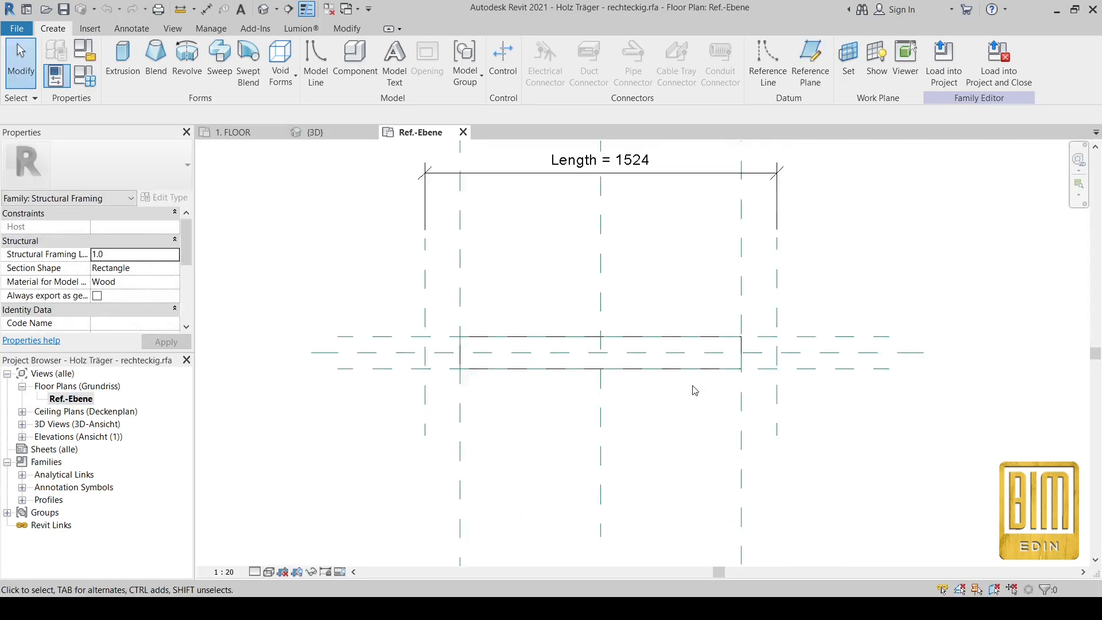
pyautogui.scroll(2, 504, 371)
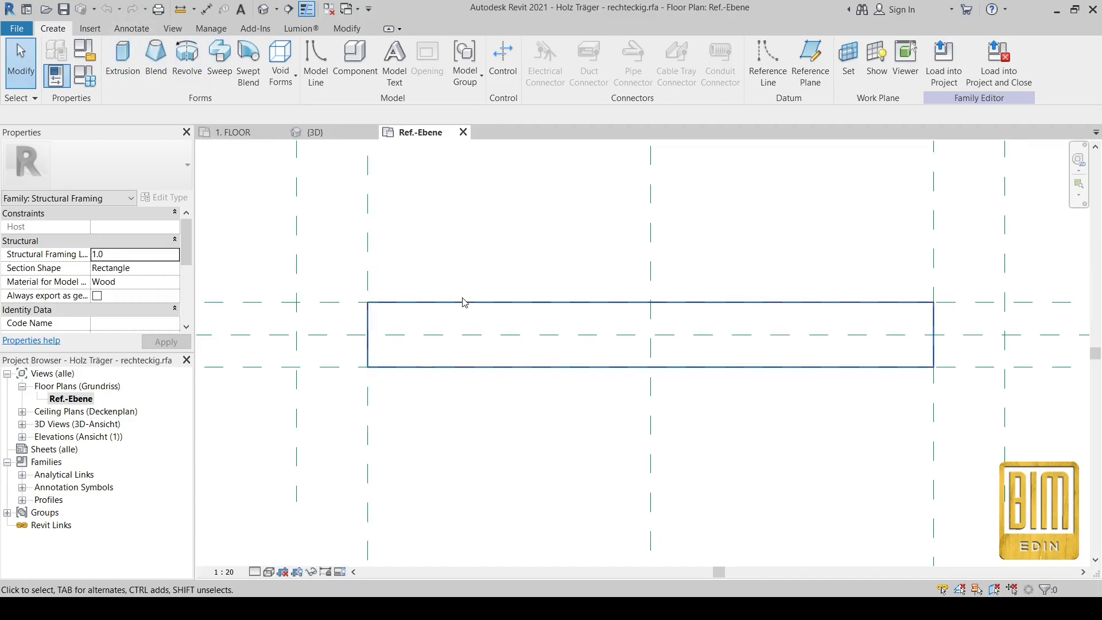
# Step: From the project's 1. FLOOR plan, go to the Schnitt 1 section via the section line
pyautogui.click(248, 135)
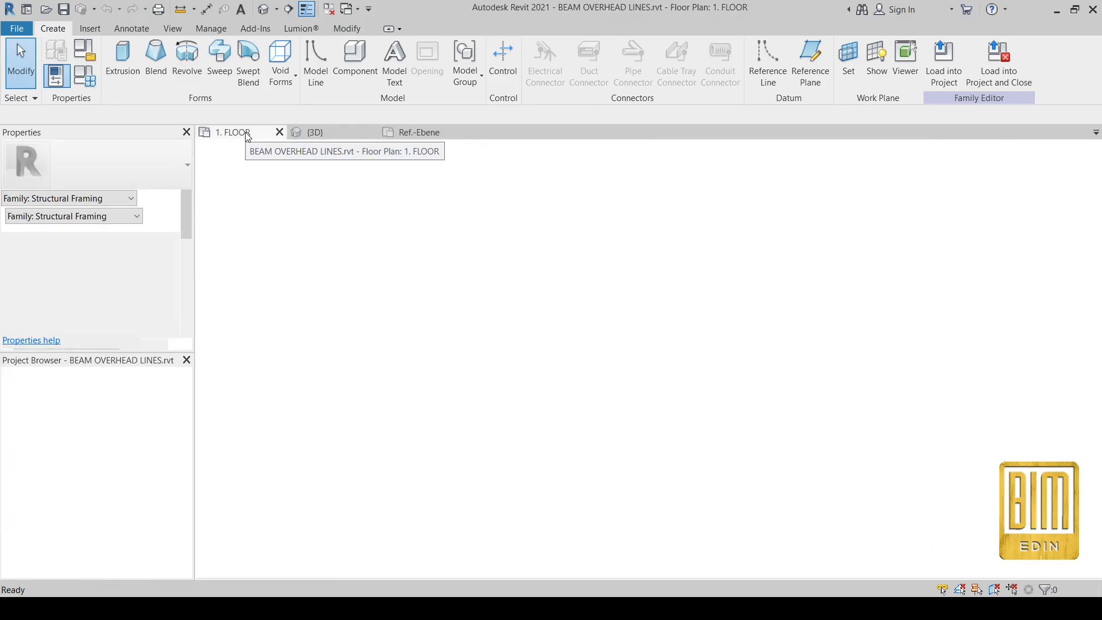
pyautogui.scroll(-2, 605, 302)
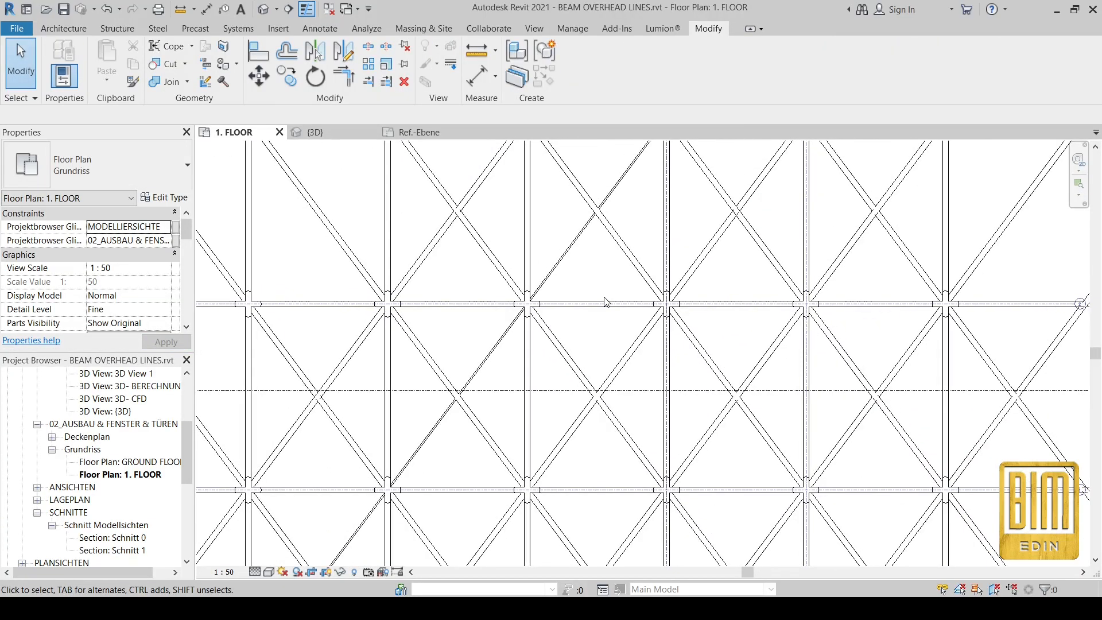
pyautogui.click(556, 393)
pyautogui.rightClick(557, 394)
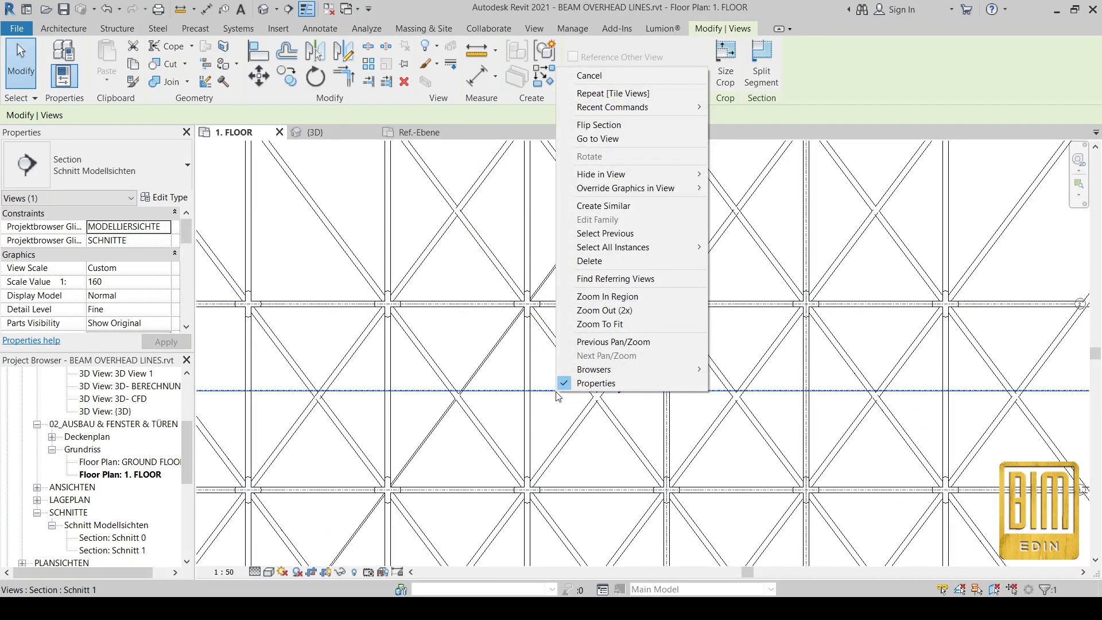
pyautogui.click(600, 139)
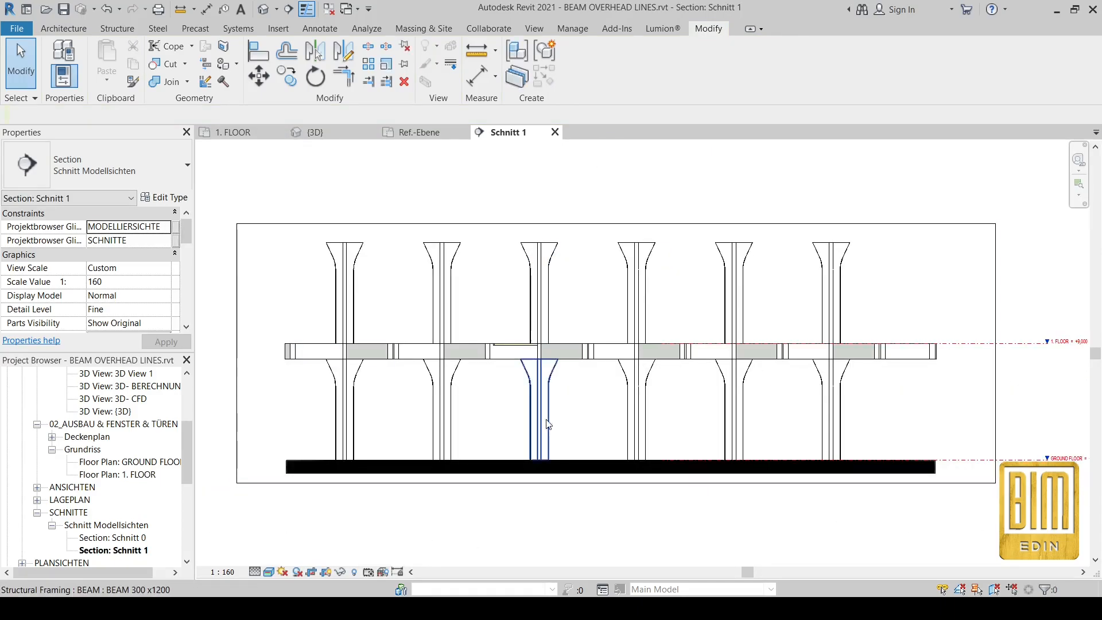
pyautogui.scroll(3, 571, 448)
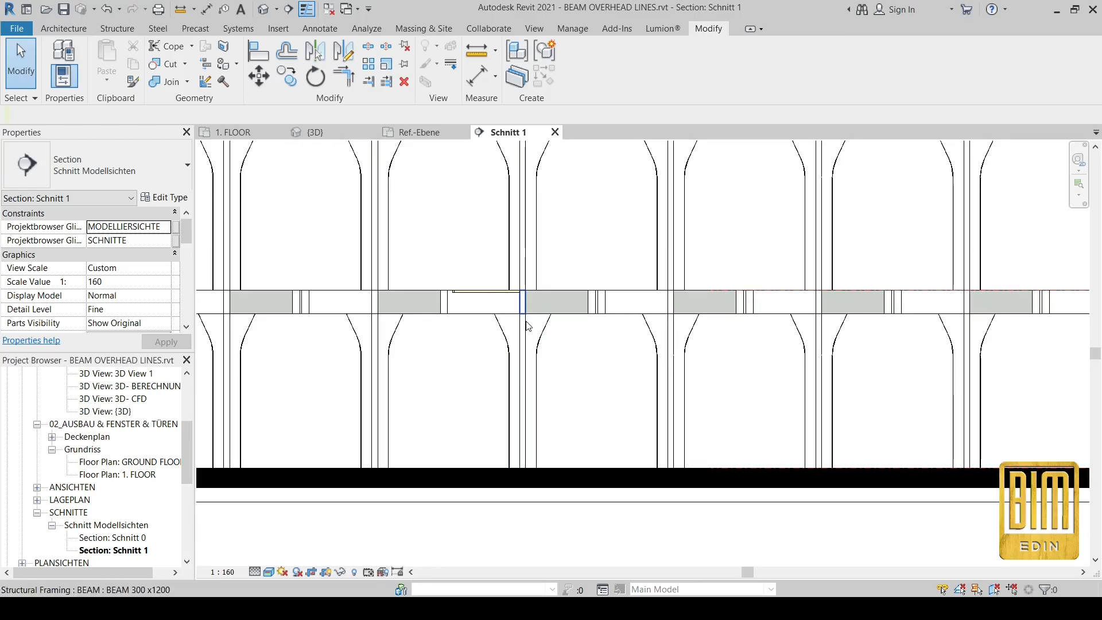
pyautogui.scroll(-1, 526, 326)
pyautogui.scroll(3, 118, 430)
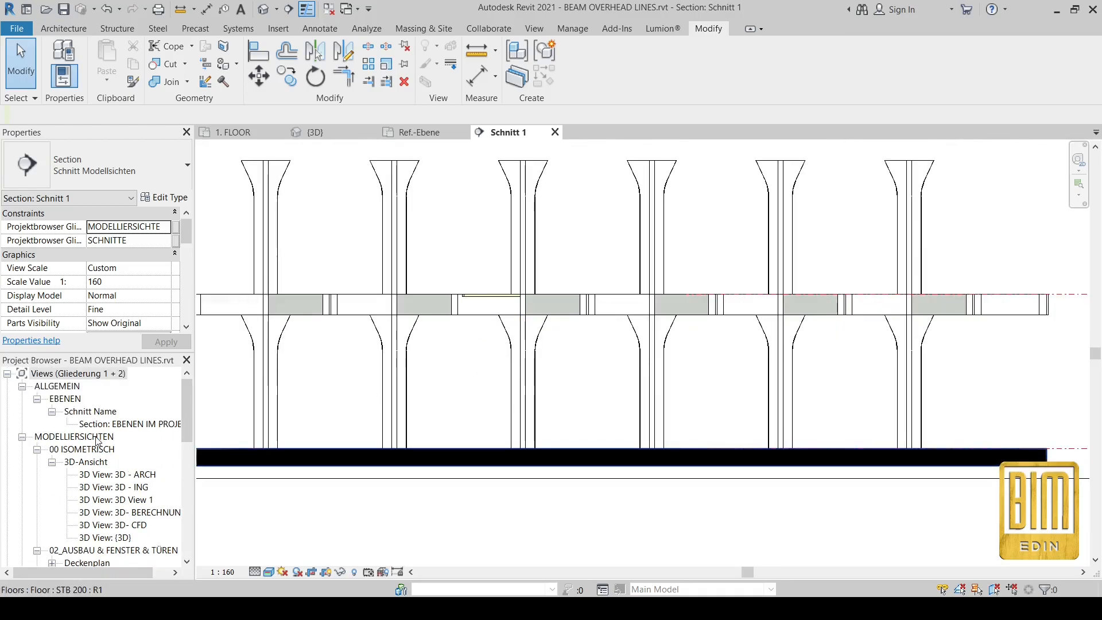
pyautogui.scroll(-3, 100, 442)
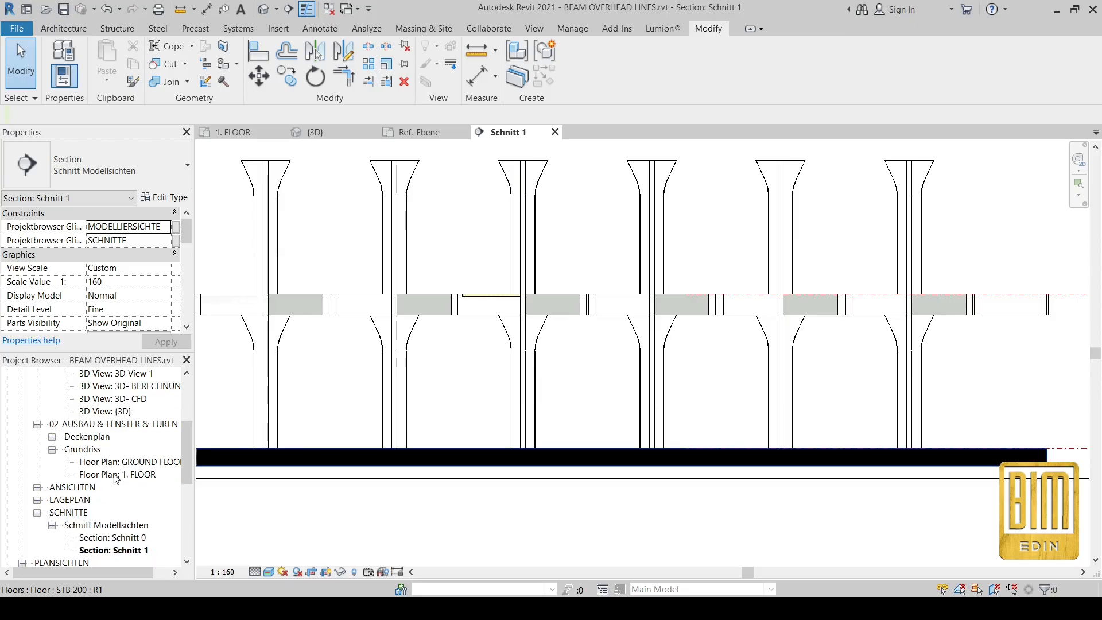
# Step: Open the GROUND FLOOR plan from the Project Browser
pyautogui.click(121, 462)
pyautogui.scroll(-4, 124, 292)
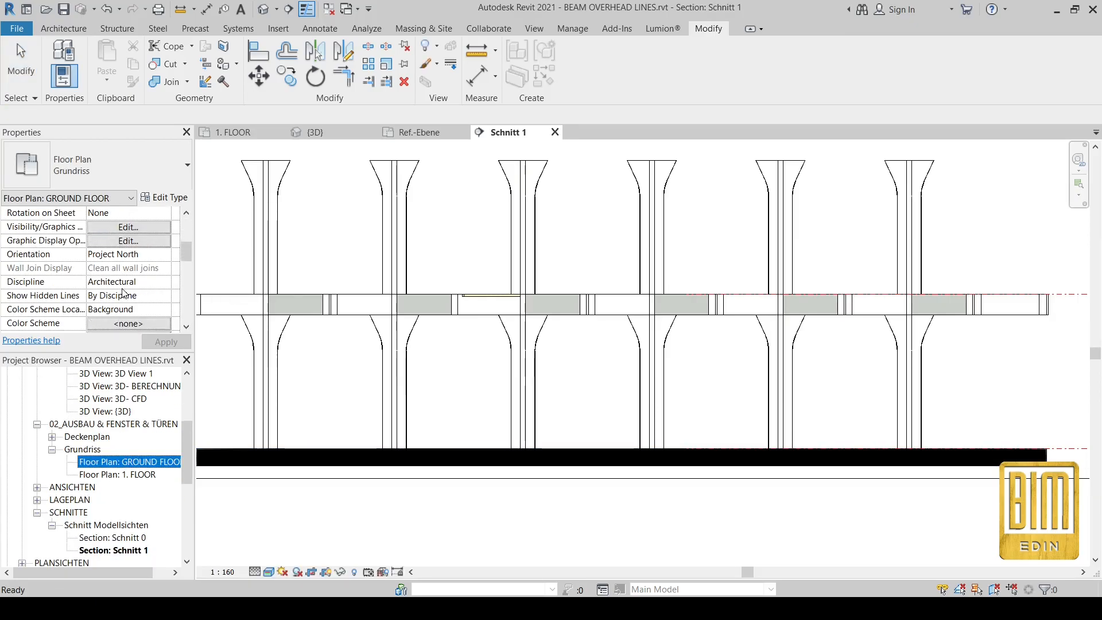
pyautogui.scroll(-6, 123, 293)
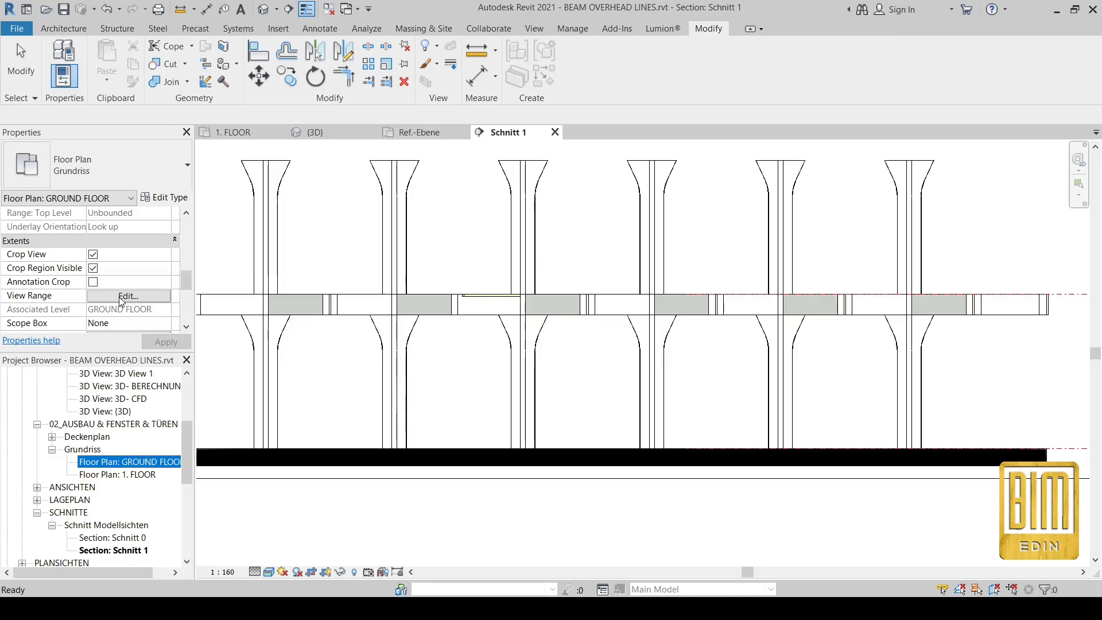
pyautogui.doubleClick(112, 463)
# Step: Open the GROUND FLOOR View Range (top 230, cut 120, bottom 0, depth -18 cm), cancel, and reopen it
pyautogui.click(123, 296)
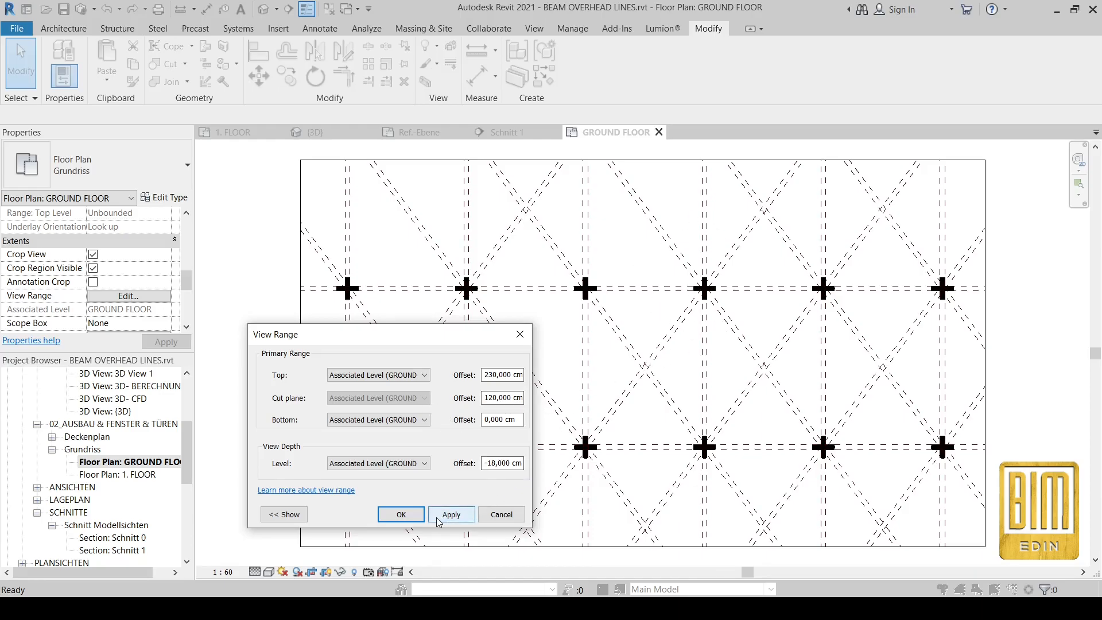
pyautogui.click(501, 515)
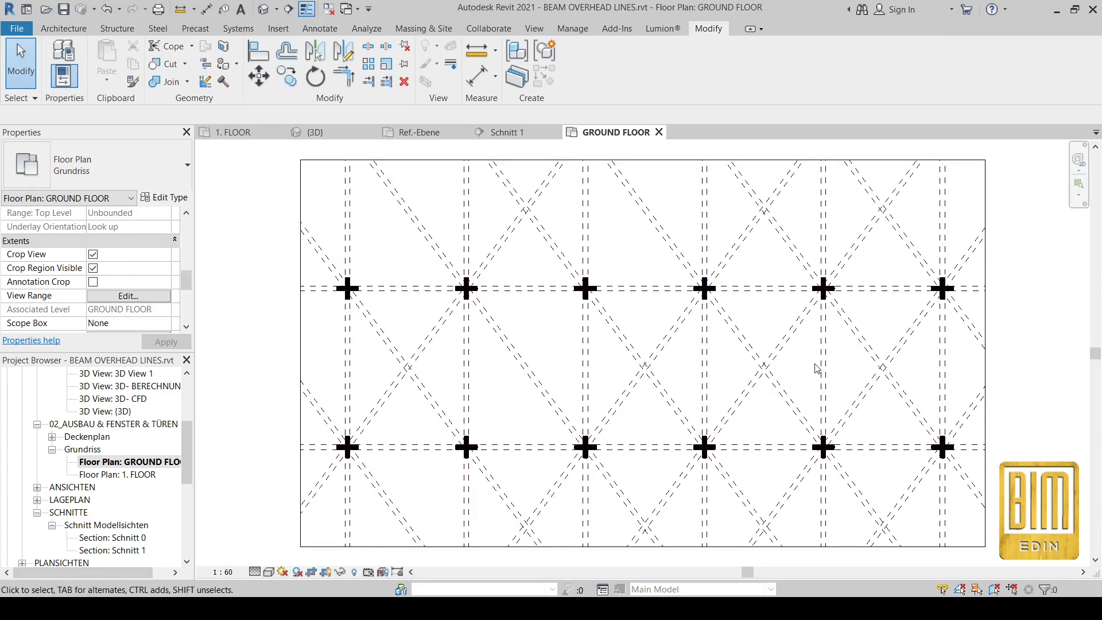
pyautogui.click(129, 296)
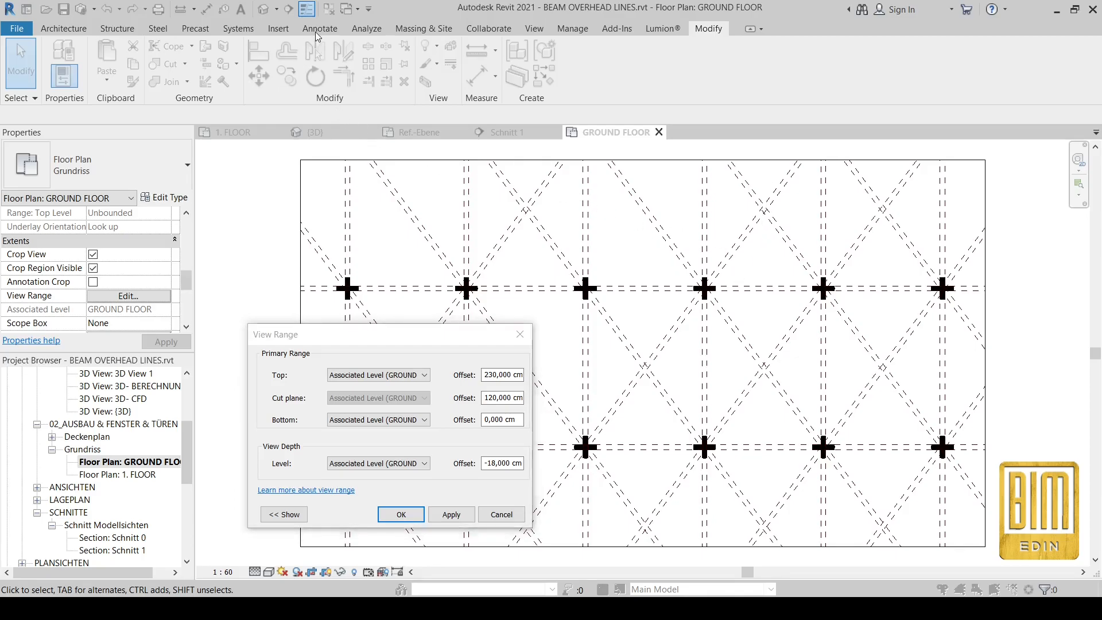
# Step: Close View Range, try and cancel an Annotate filled region, then return to the Holz Träger family
pyautogui.click(521, 334)
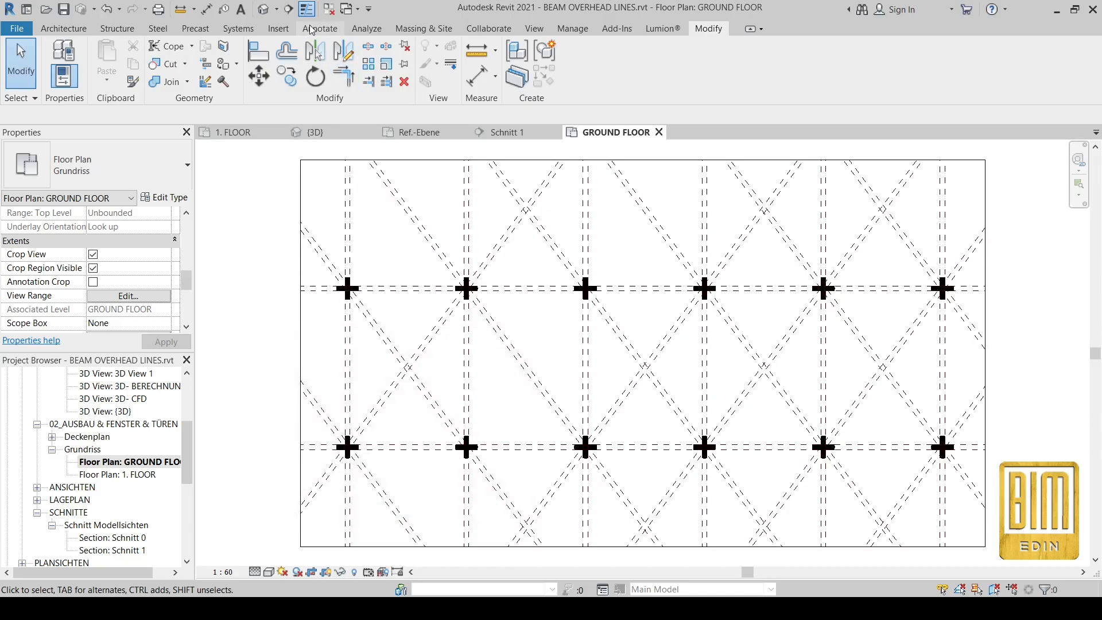
pyautogui.click(314, 29)
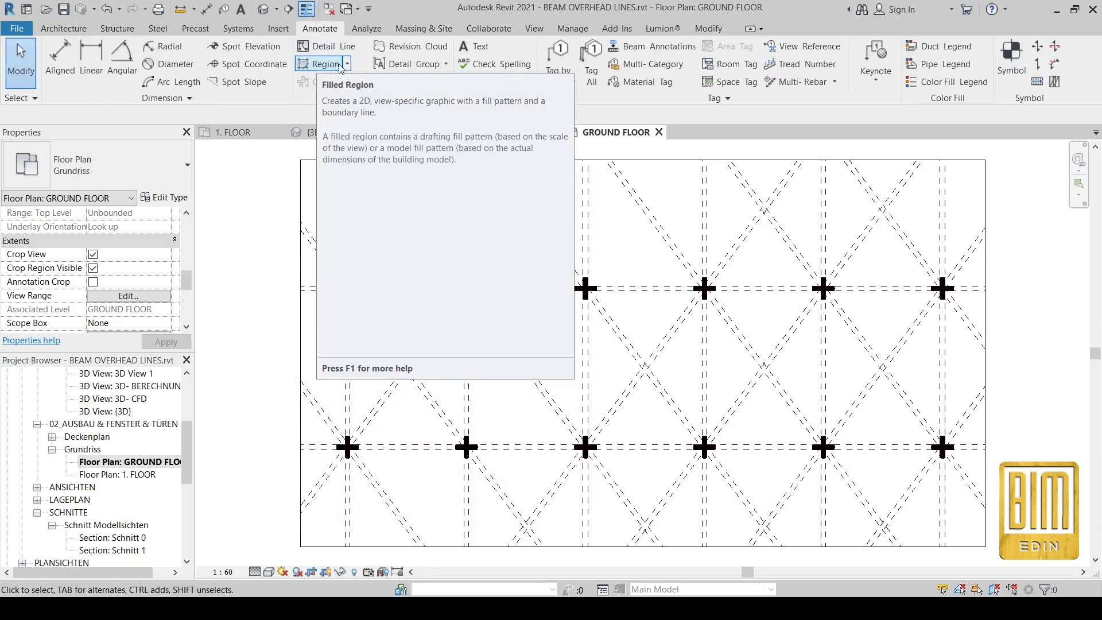
pyautogui.click(340, 70)
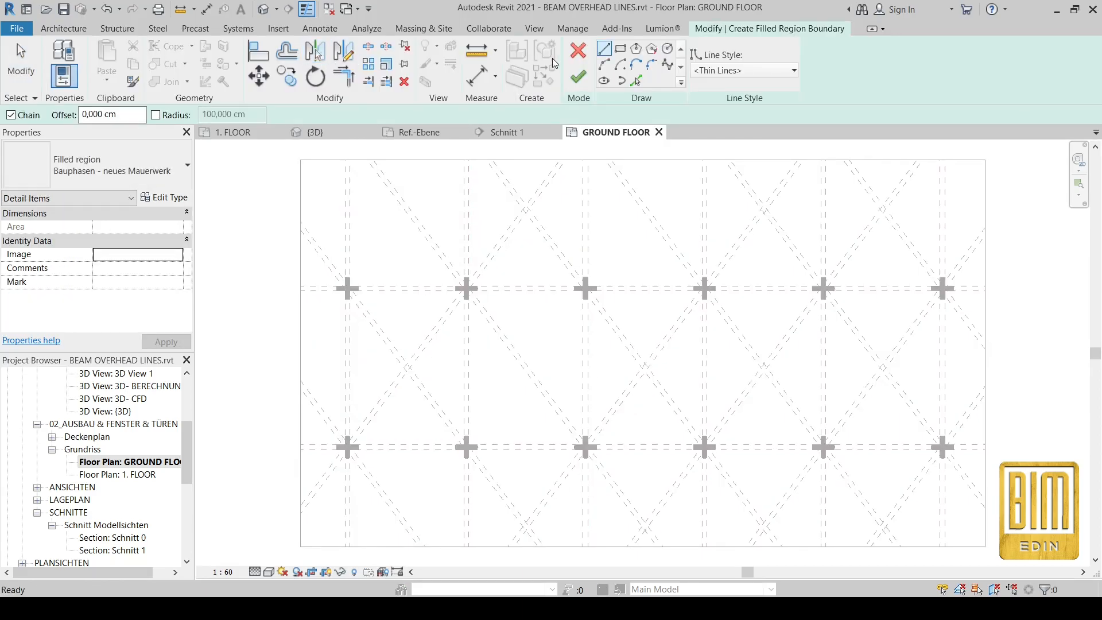
pyautogui.click(578, 52)
pyautogui.click(348, 66)
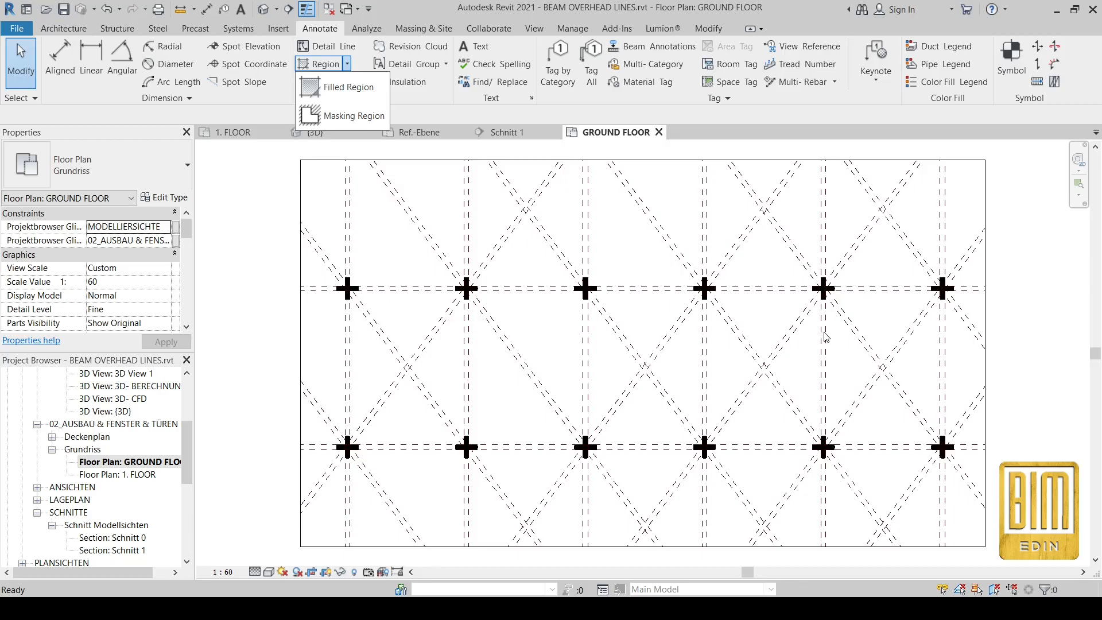
pyautogui.click(441, 203)
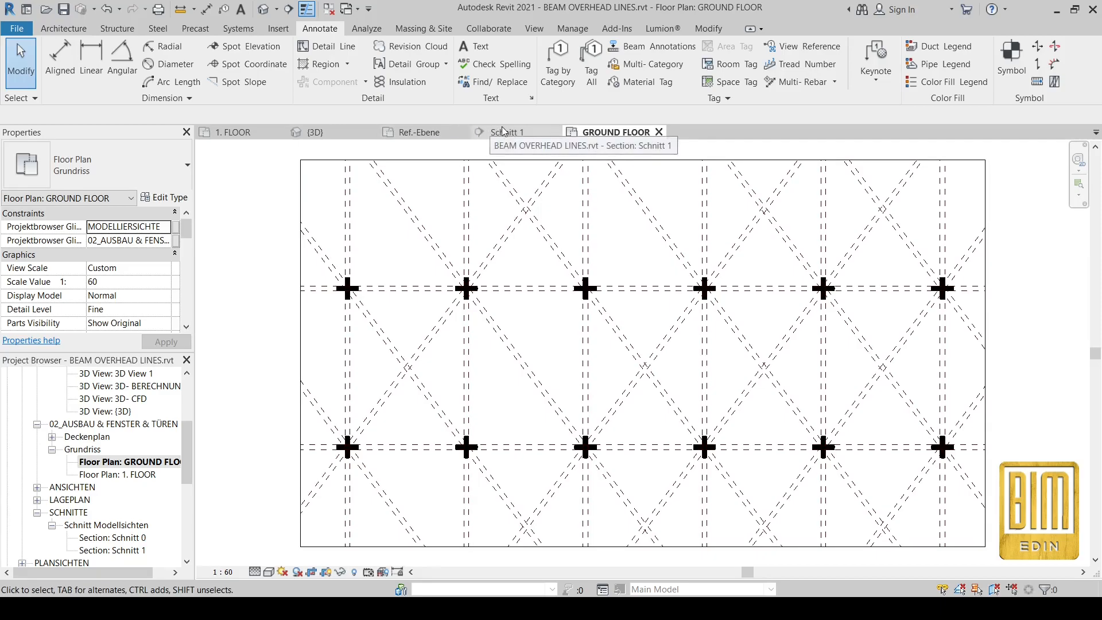
pyautogui.click(429, 134)
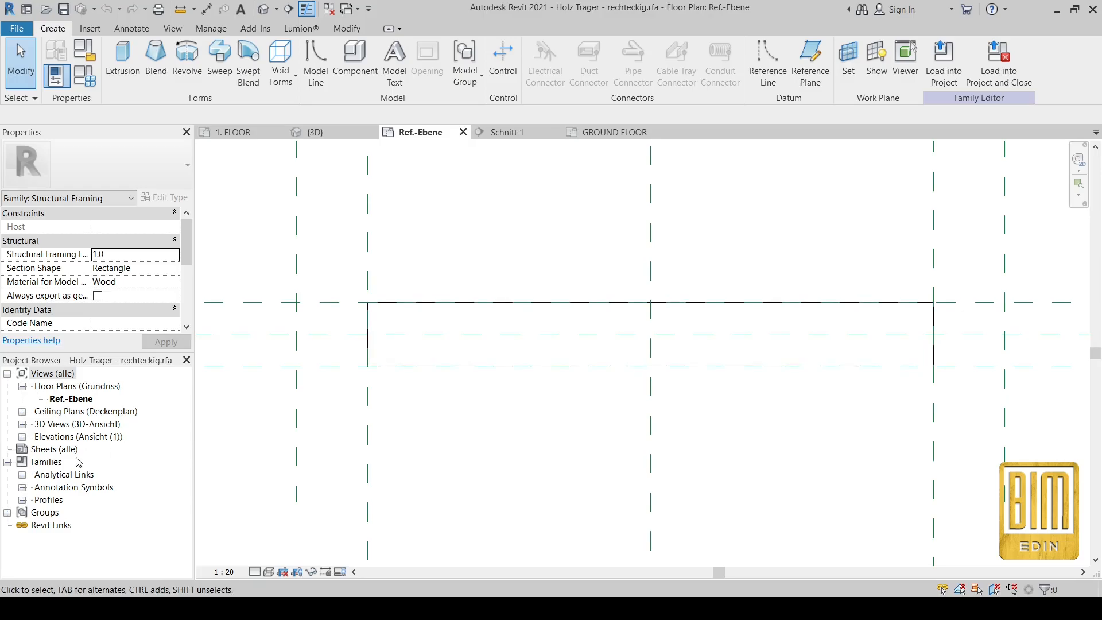
# Step: Open the Holz Träger family's Hinten, Links and Rechts elevations, then return to Hinten
pyautogui.click(23, 436)
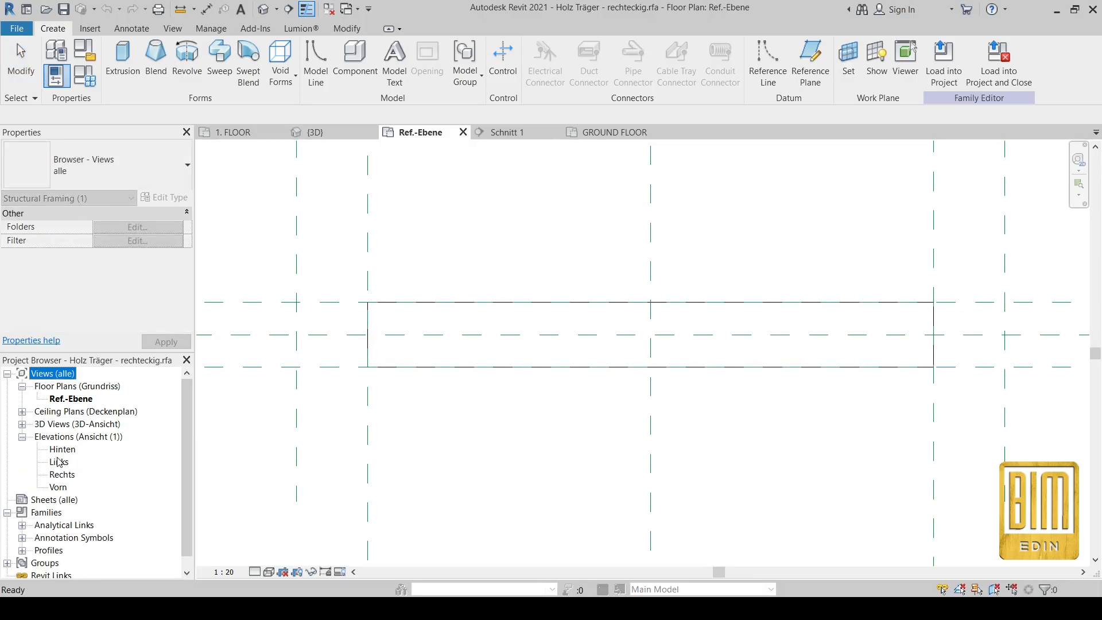
pyautogui.doubleClick(62, 450)
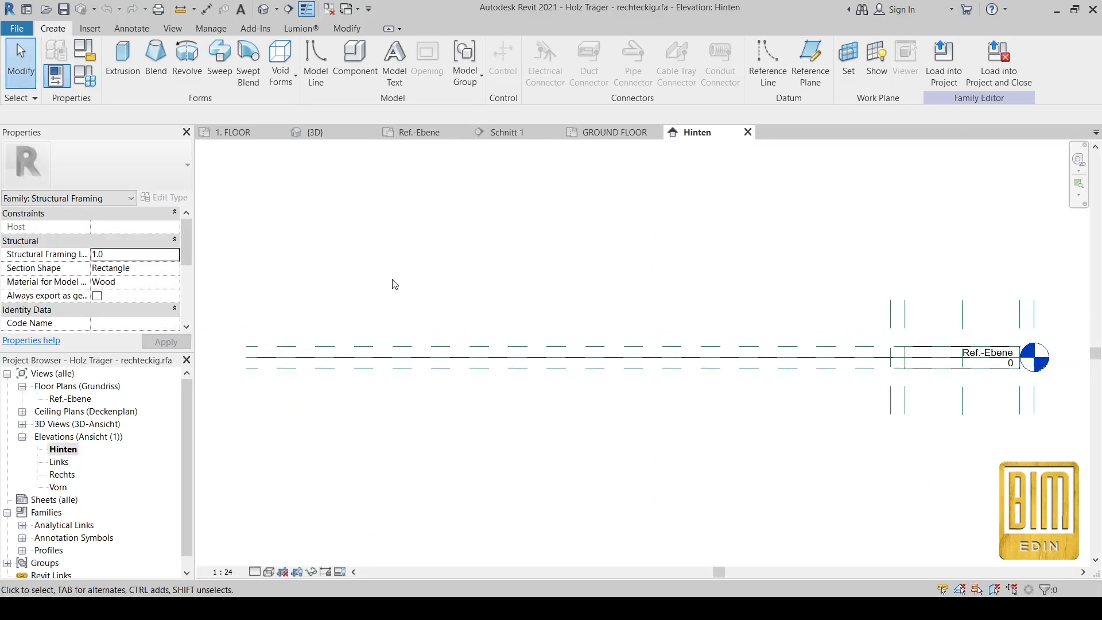
pyautogui.click(55, 464)
pyautogui.doubleClick(55, 464)
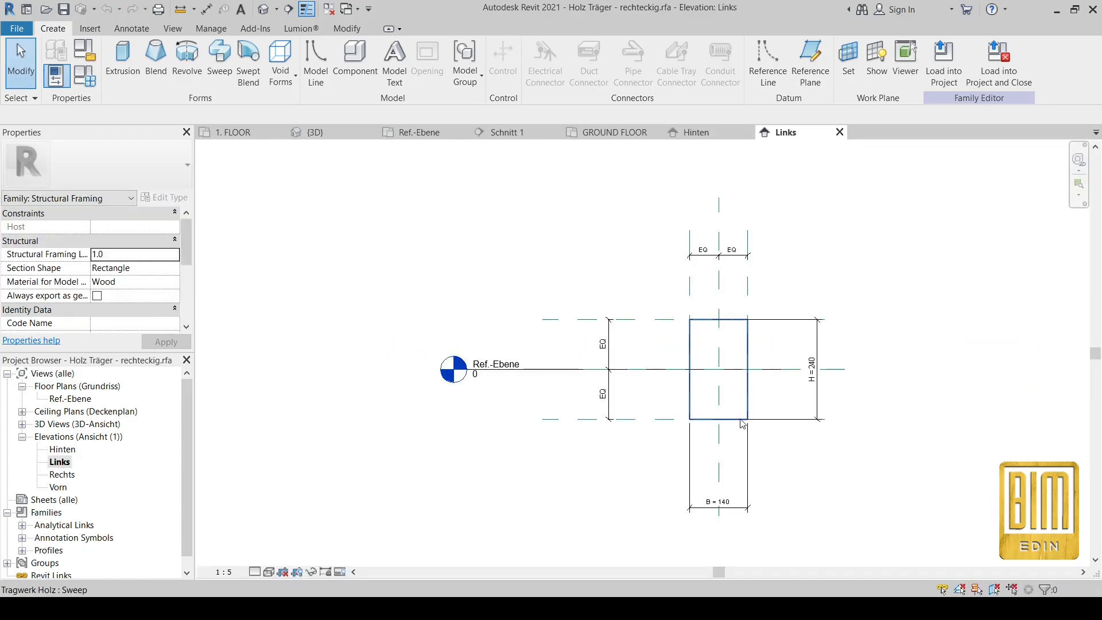
pyautogui.scroll(-3, 624, 274)
pyautogui.doubleClick(62, 475)
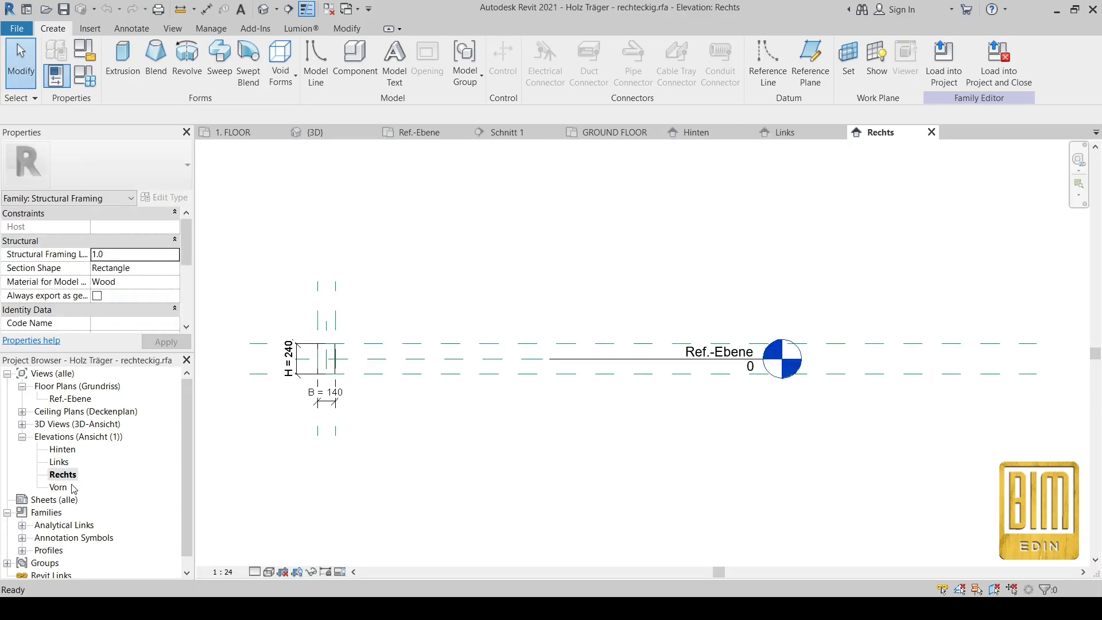
pyautogui.doubleClick(64, 450)
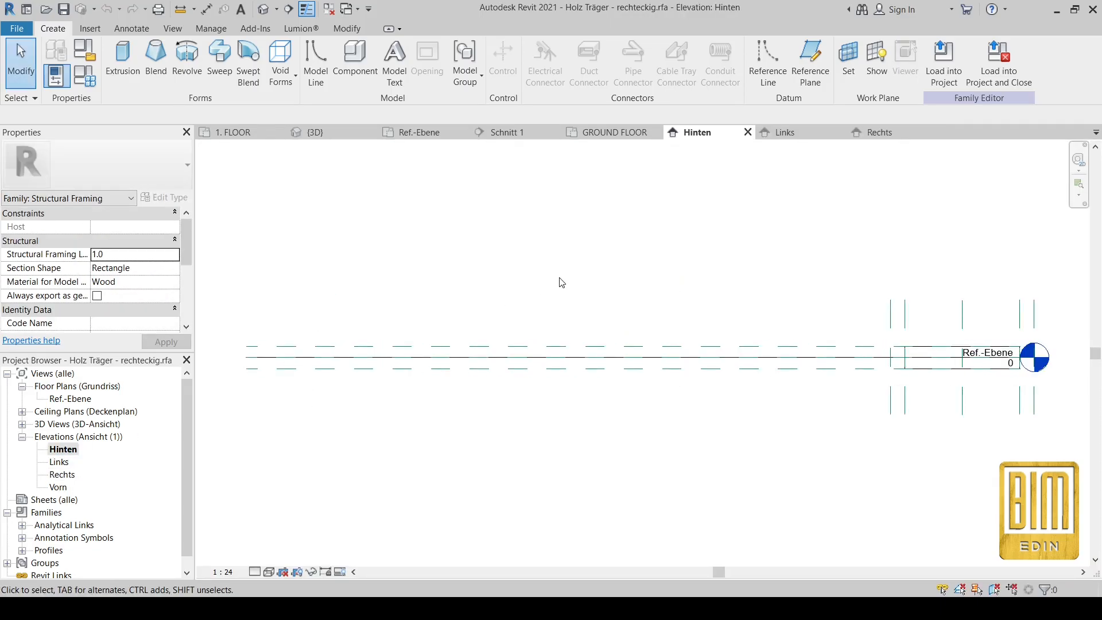
pyautogui.scroll(-2, 561, 279)
pyautogui.scroll(5, 583, 287)
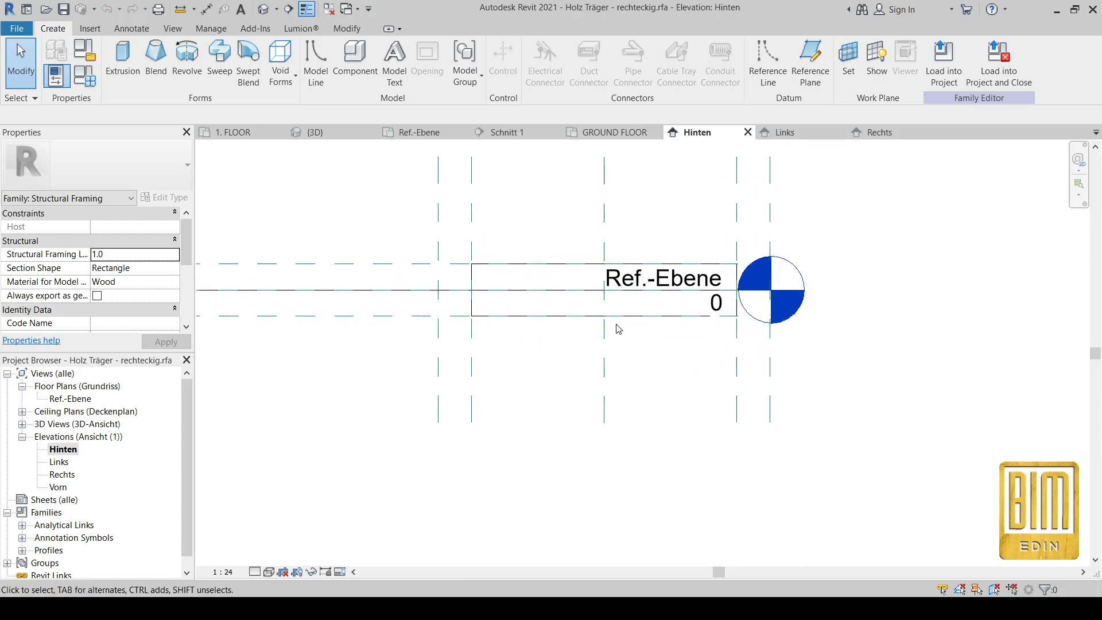
pyautogui.scroll(-2, 531, 229)
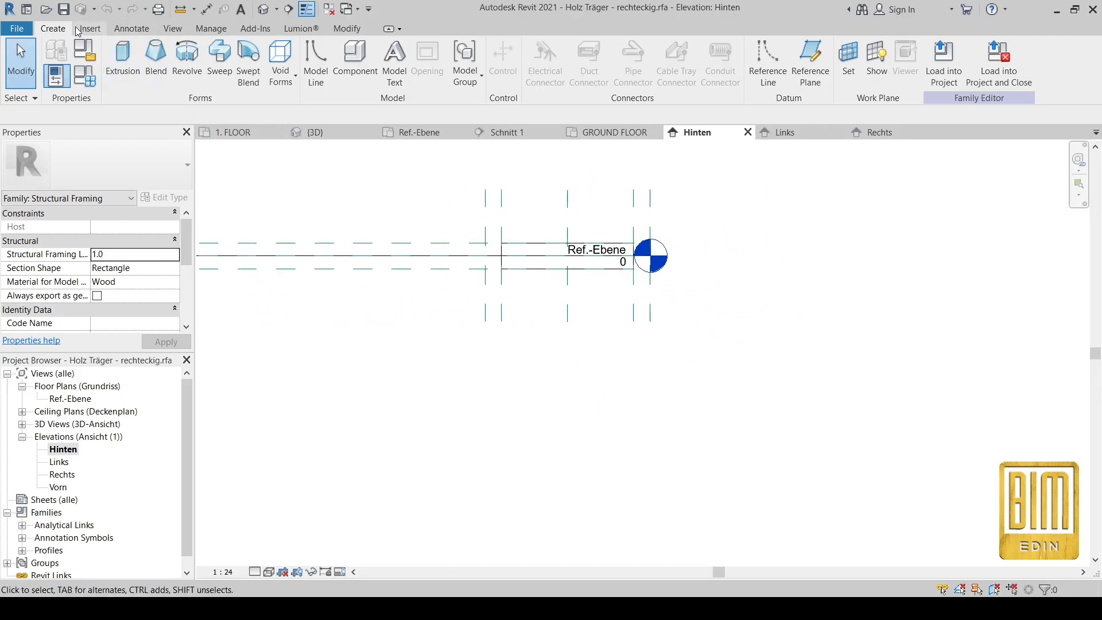
# Step: Draw a horizontal reference plane below the Ref.-Ebene level in the Hinten elevation
pyautogui.click(810, 63)
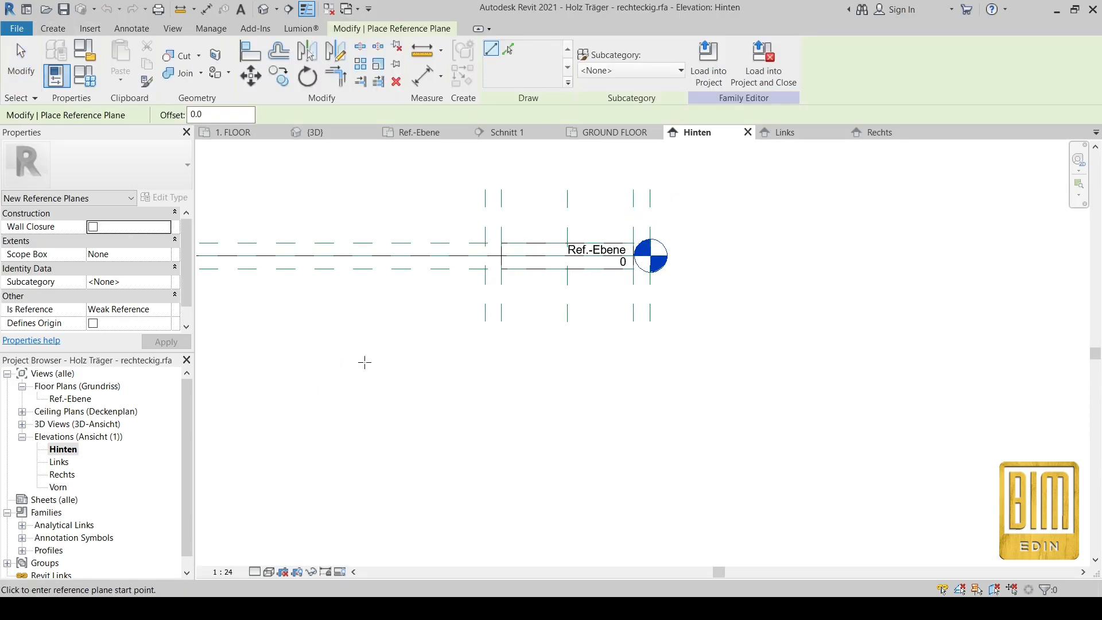
pyautogui.scroll(-1, 362, 361)
pyautogui.click(255, 429)
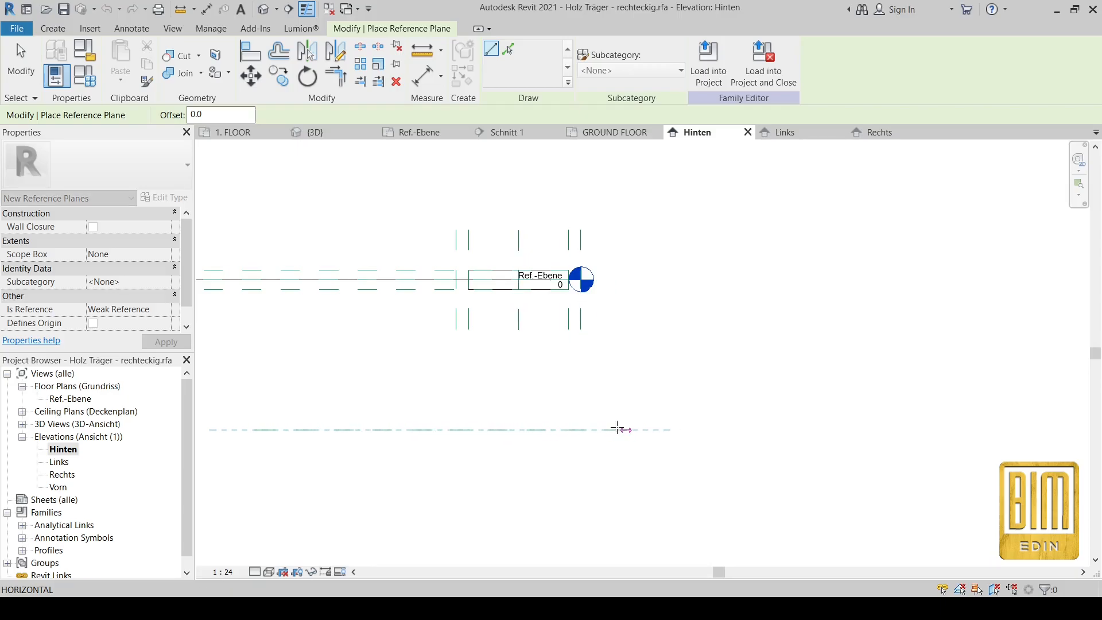
pyautogui.click(593, 428)
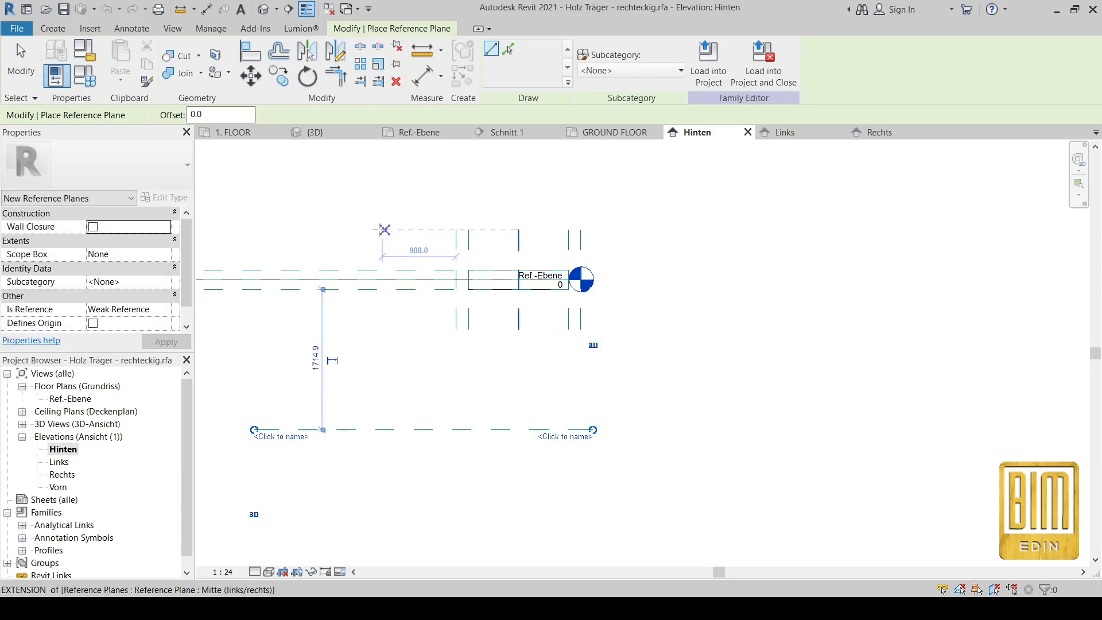
# Step: Add an aligned dimension of 1835 from the Ref.-Ebene level to the new plane
pyautogui.click(424, 75)
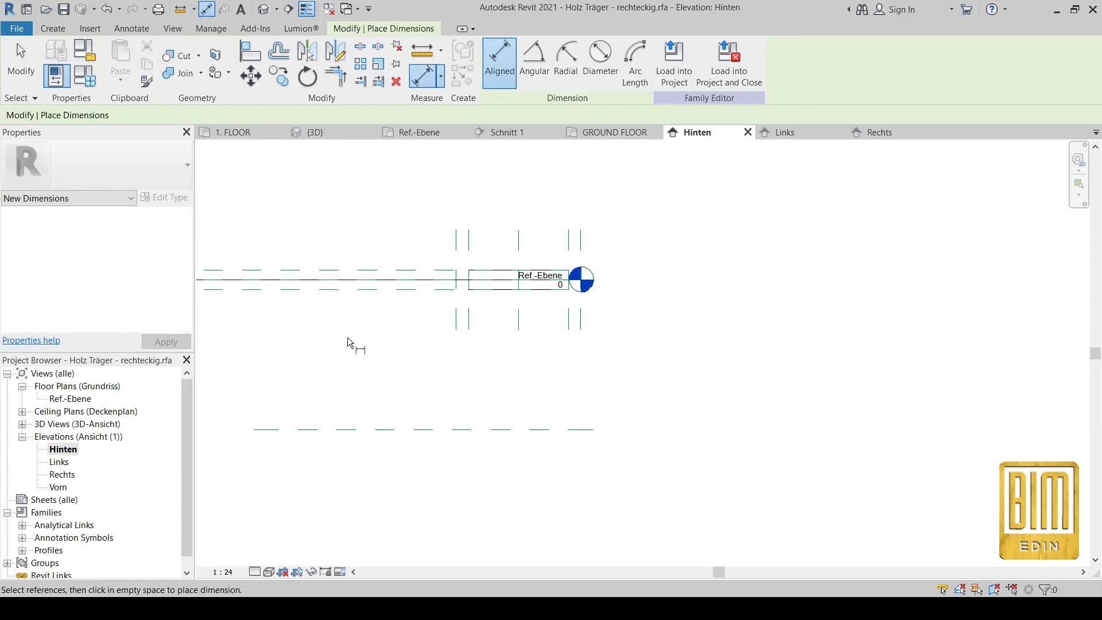
pyautogui.scroll(2, 338, 303)
pyautogui.click(341, 269)
pyautogui.scroll(-2, 401, 248)
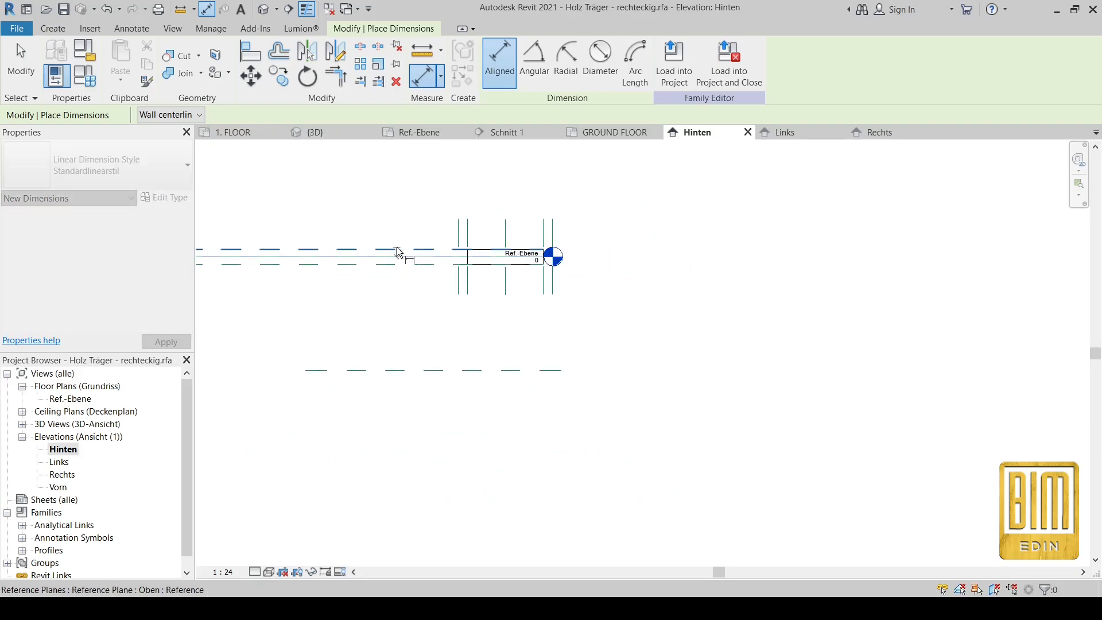
pyautogui.click(387, 374)
pyautogui.scroll(2, 377, 326)
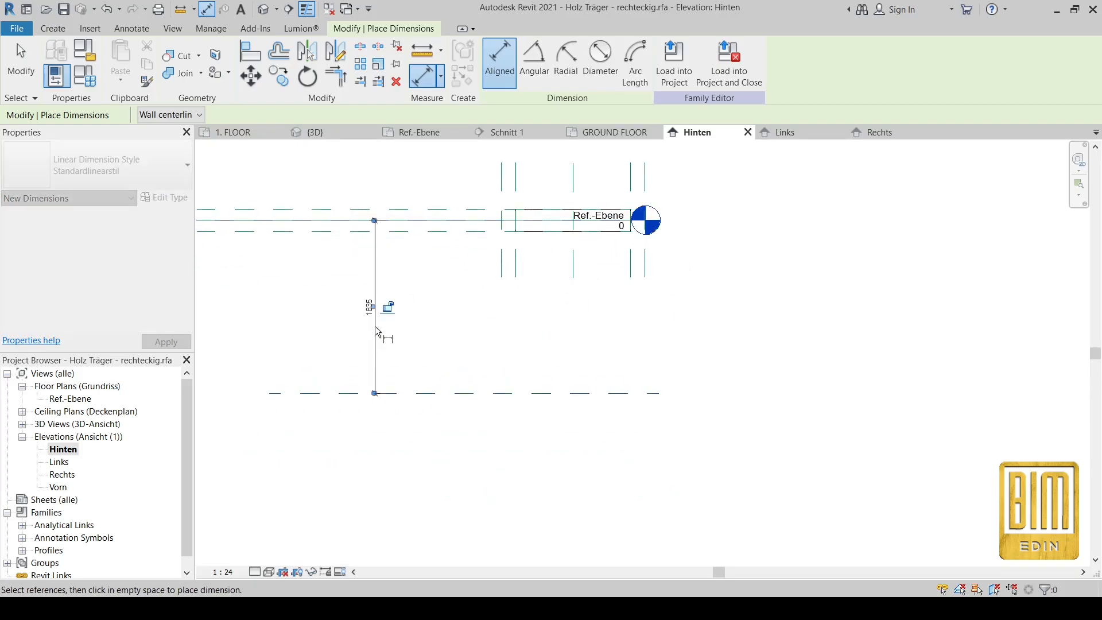
pyautogui.click(375, 322)
pyautogui.press('Escape')
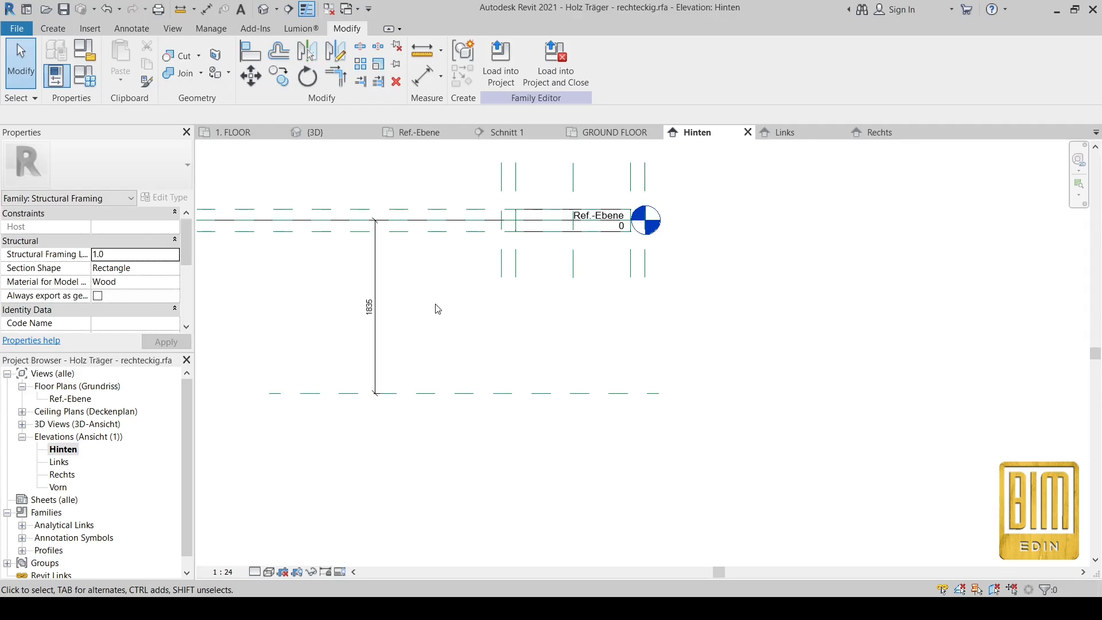
# Step: Use UN to set Length units to Centimeters with 0 decimals, so the dimension reads 183
pyautogui.press('u')
pyautogui.press('n')
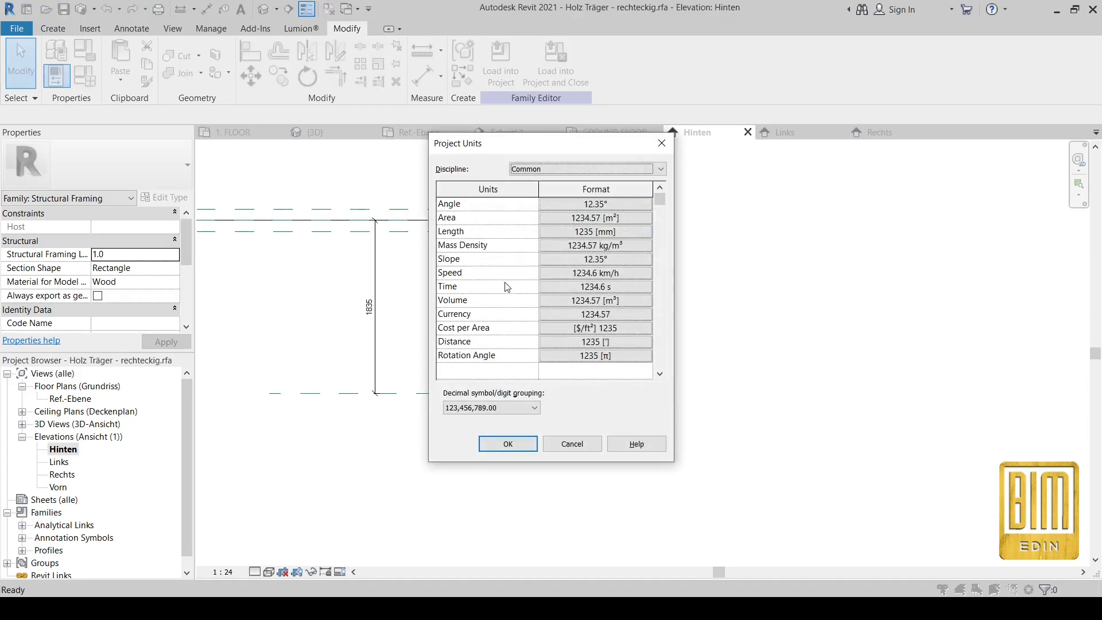
pyautogui.click(579, 231)
pyautogui.click(580, 227)
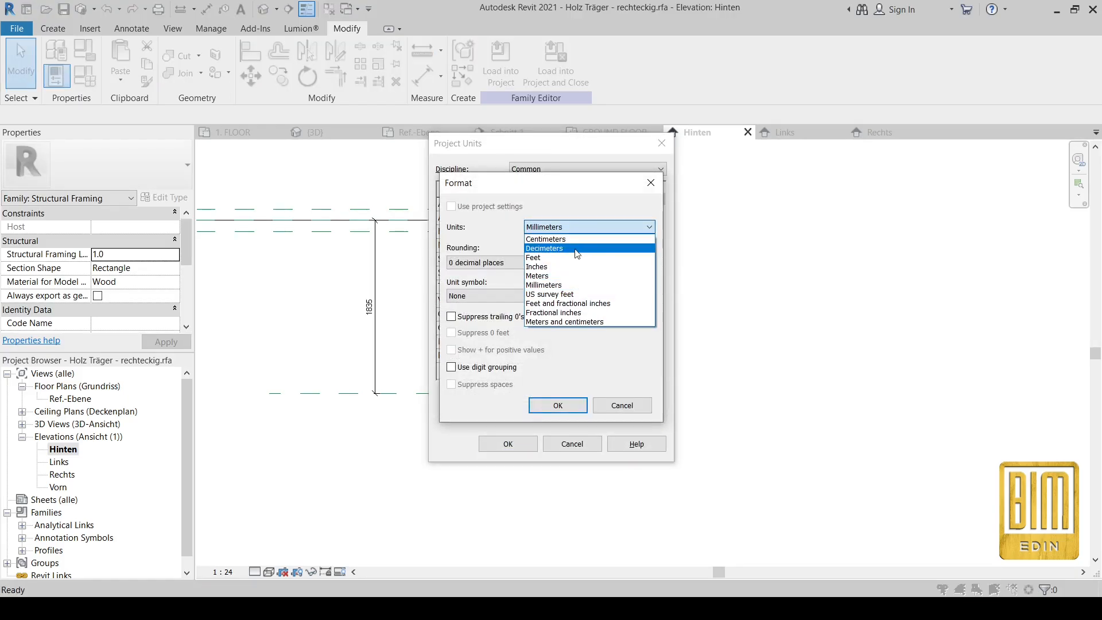
pyautogui.click(574, 239)
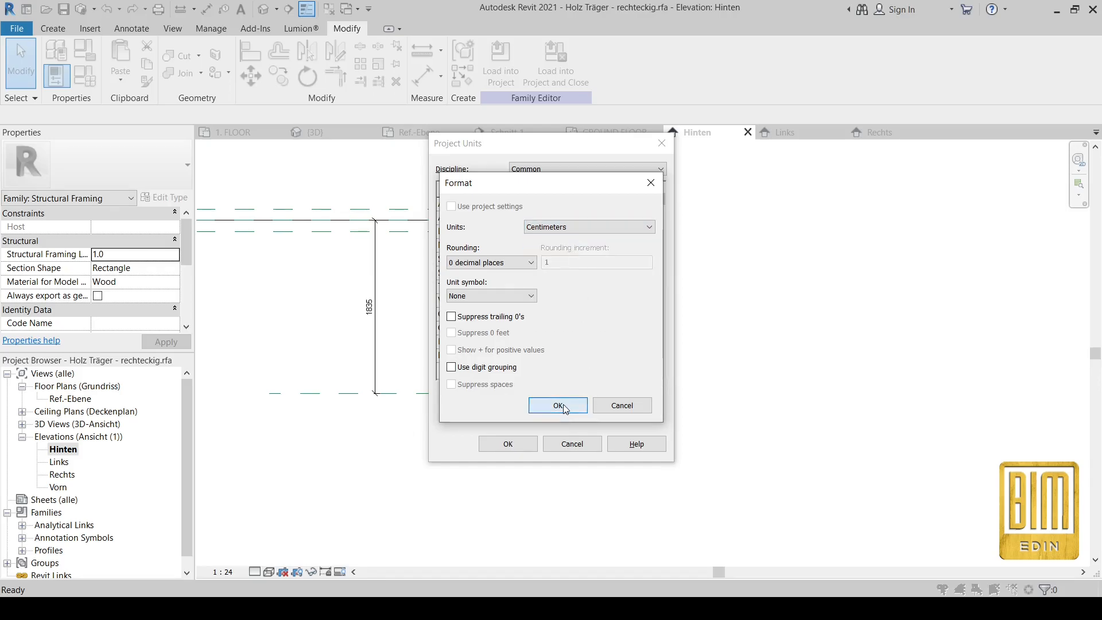
pyautogui.click(559, 406)
pyautogui.click(508, 444)
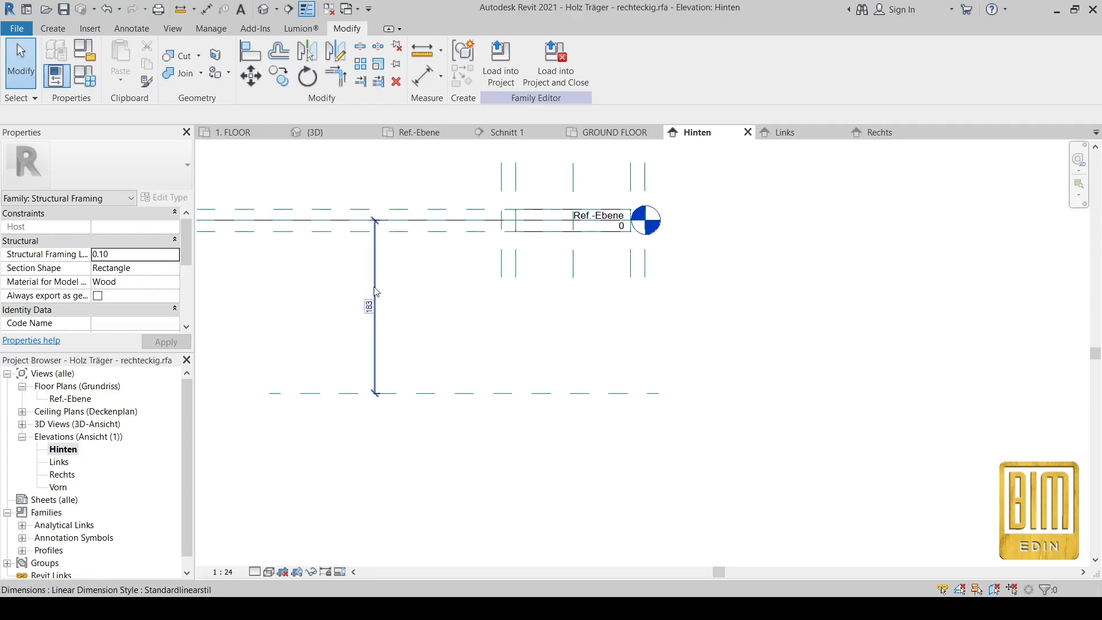
# Step: Label the 183 dimension with a new length parameter named AB
pyautogui.click(374, 302)
pyautogui.click(635, 61)
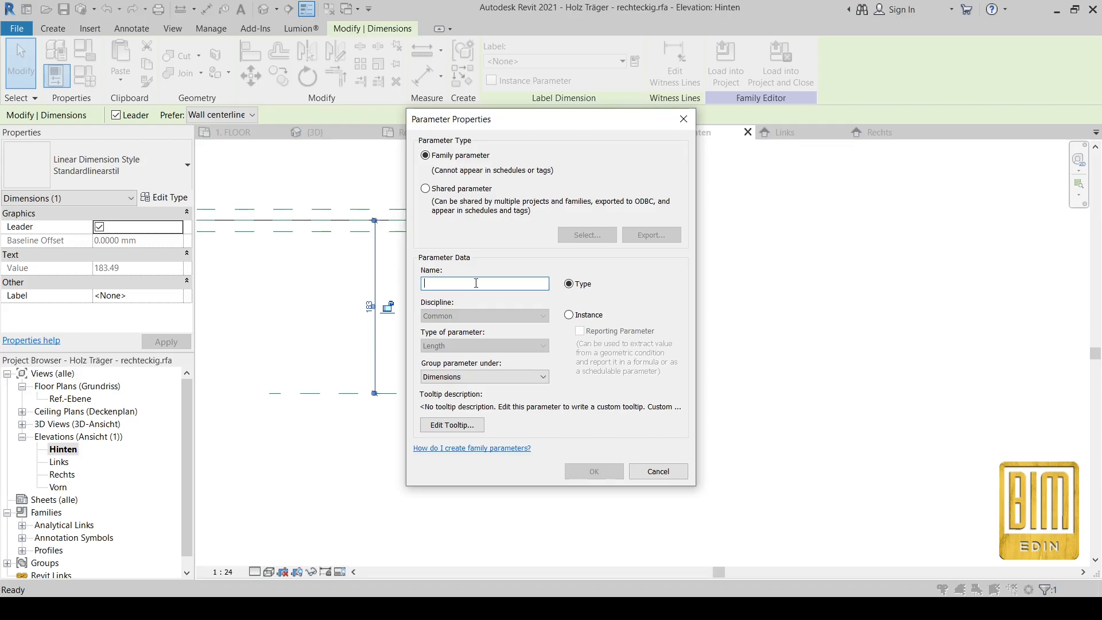
pyautogui.write('a')
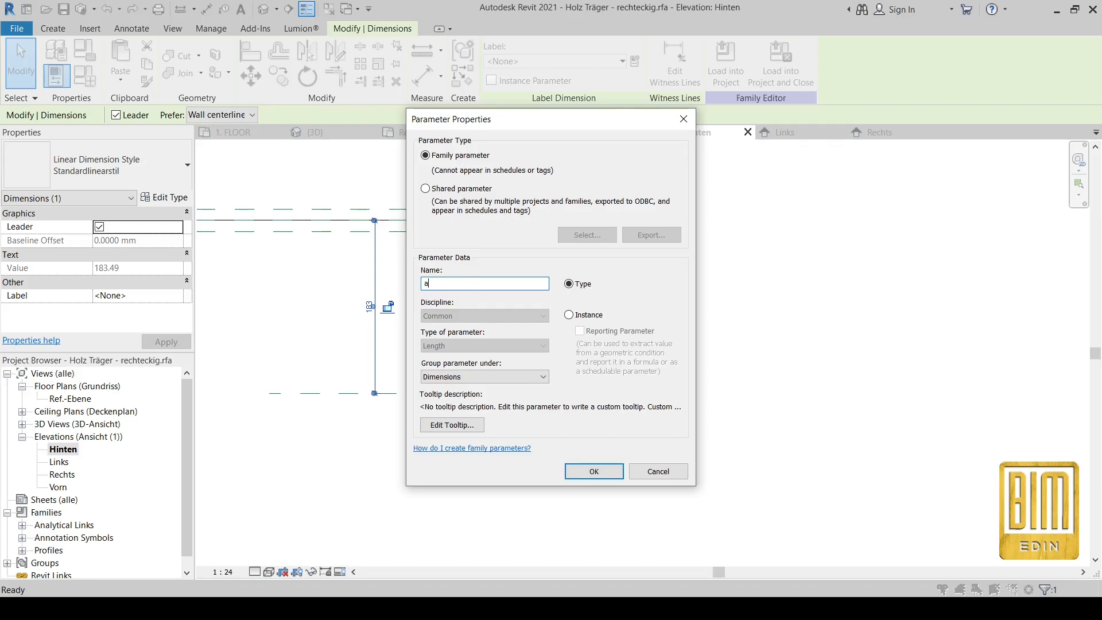
pyautogui.press('BackSpace')
pyautogui.click(594, 471)
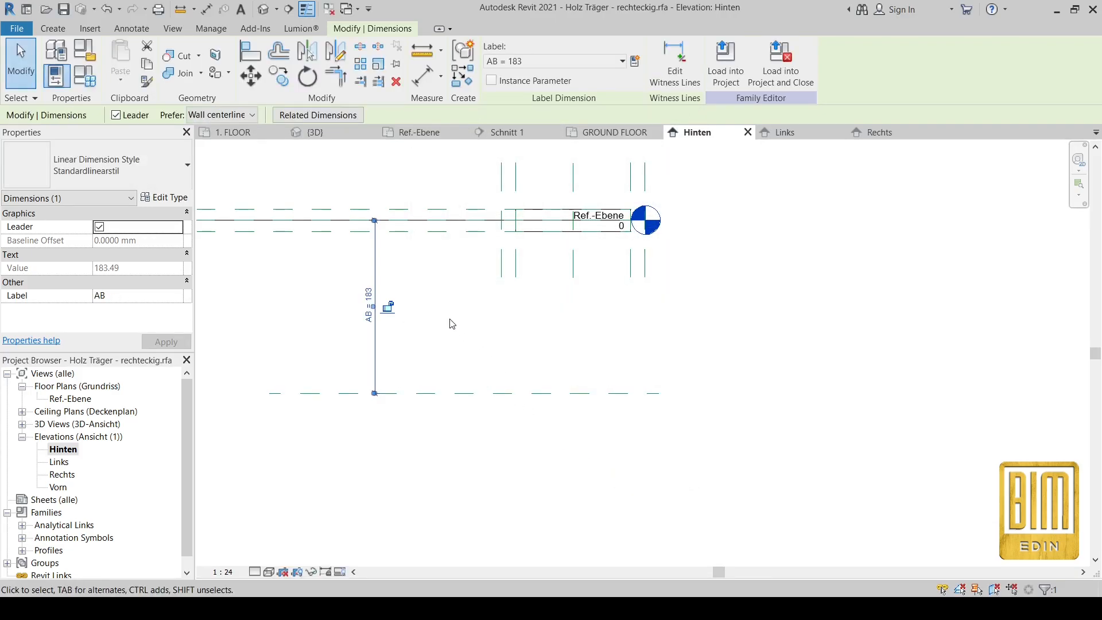
# Step: Change the AB dimension's value to 200
pyautogui.scroll(2, 362, 296)
pyautogui.click(368, 304)
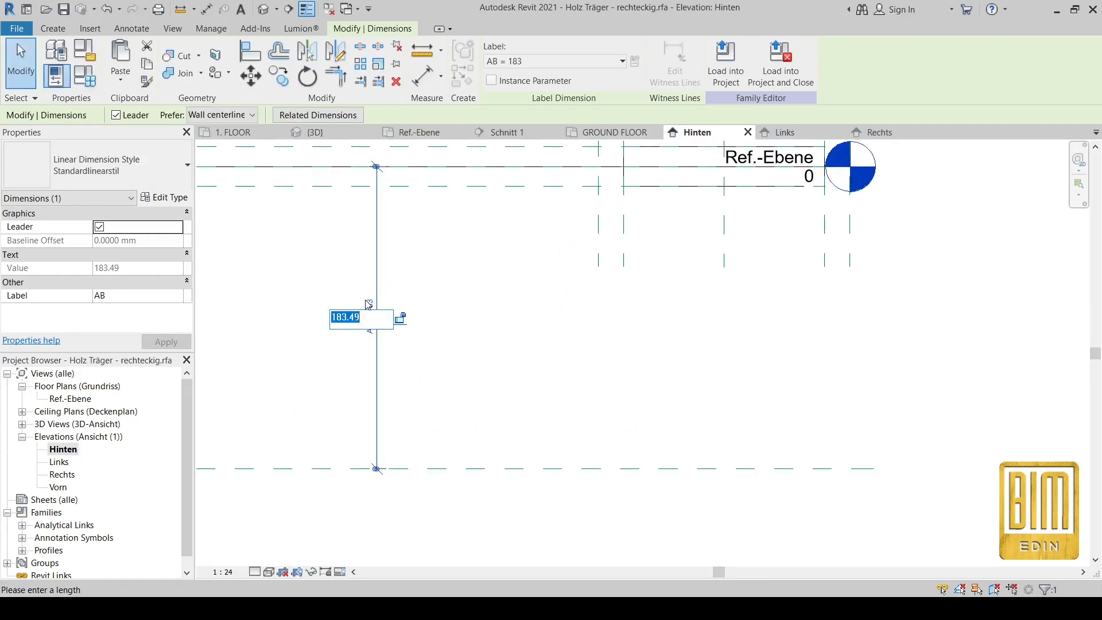
pyautogui.write('200')
pyautogui.press('Return')
pyautogui.scroll(-2, 422, 270)
pyautogui.click(546, 310)
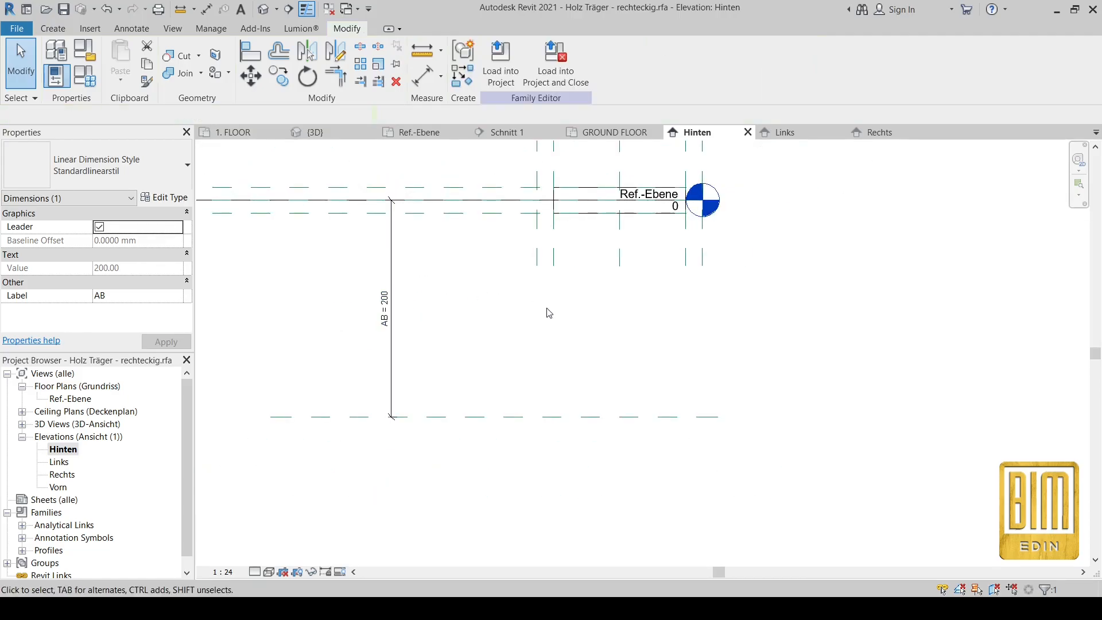
pyautogui.scroll(1, 838, 299)
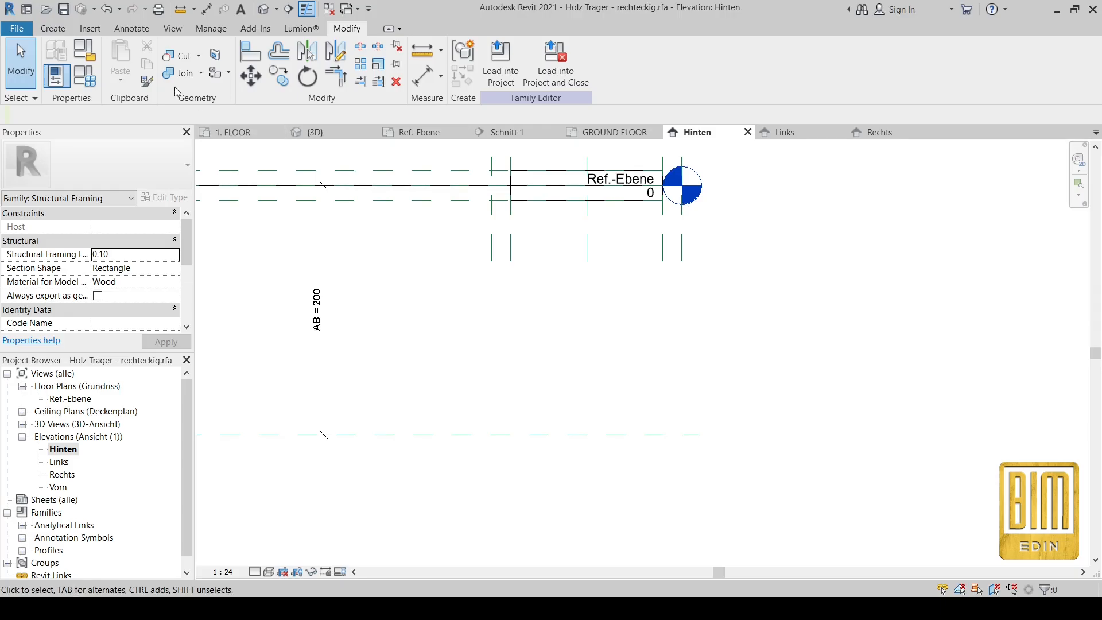
pyautogui.click(52, 29)
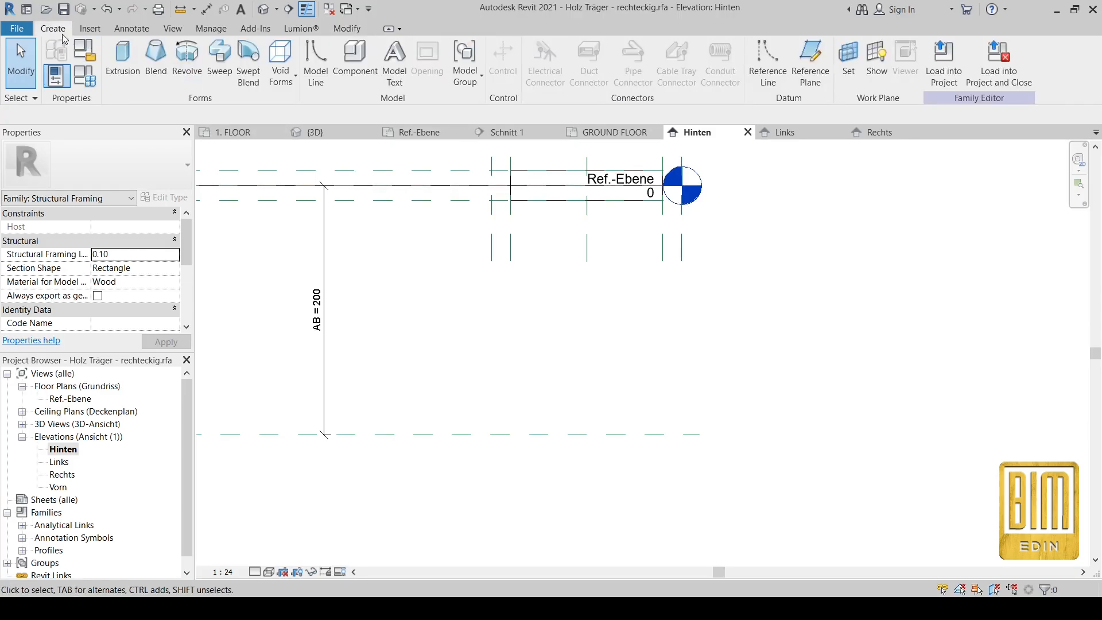
# Step: On work plane Reference Plane : Mitte (Vorne/hinten), draw a vertical model line from level to lower plane
pyautogui.click(316, 64)
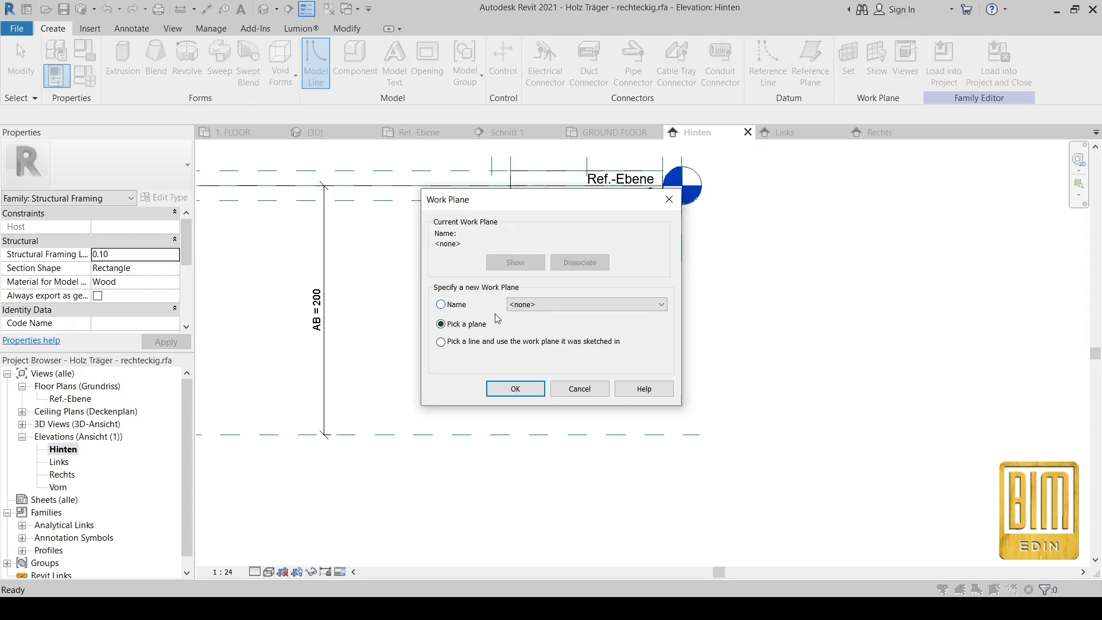
pyautogui.click(538, 305)
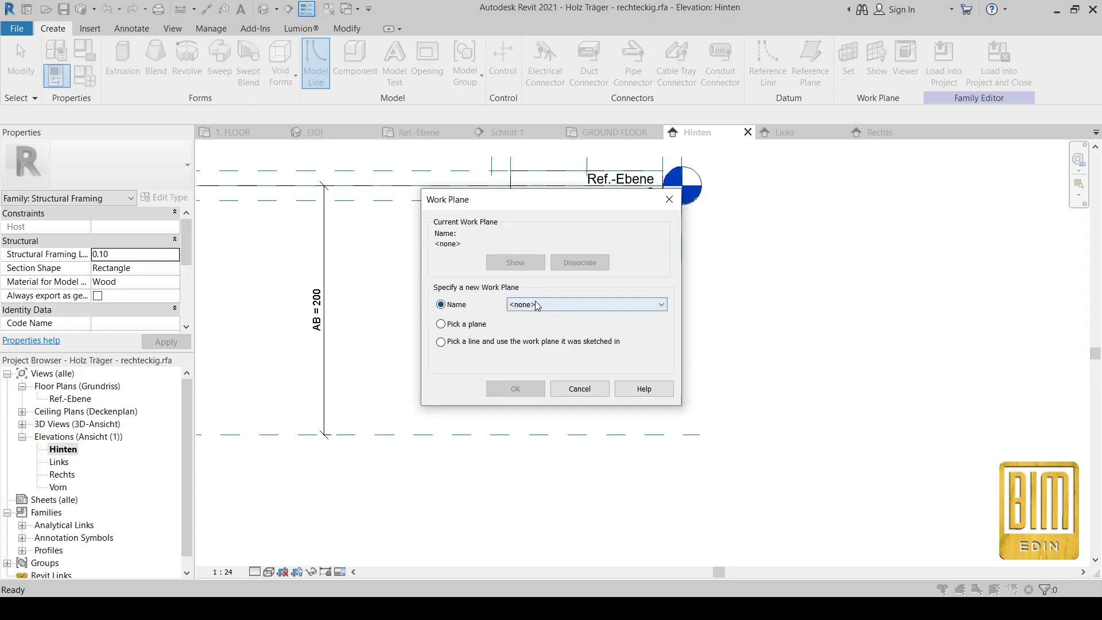
pyautogui.click(538, 305)
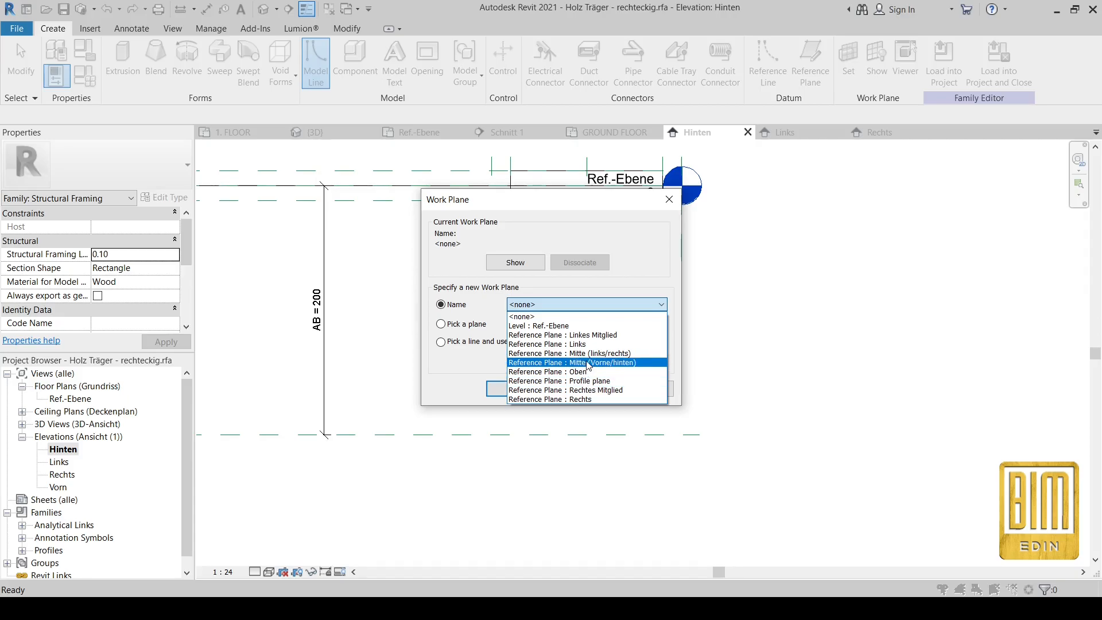
pyautogui.click(594, 368)
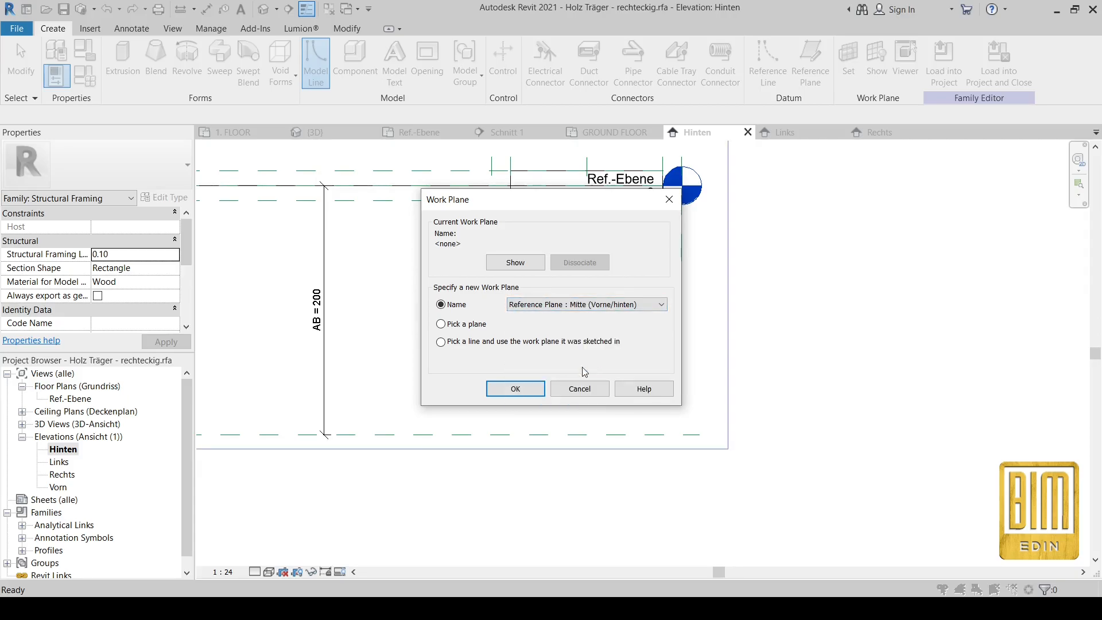
pyautogui.click(515, 389)
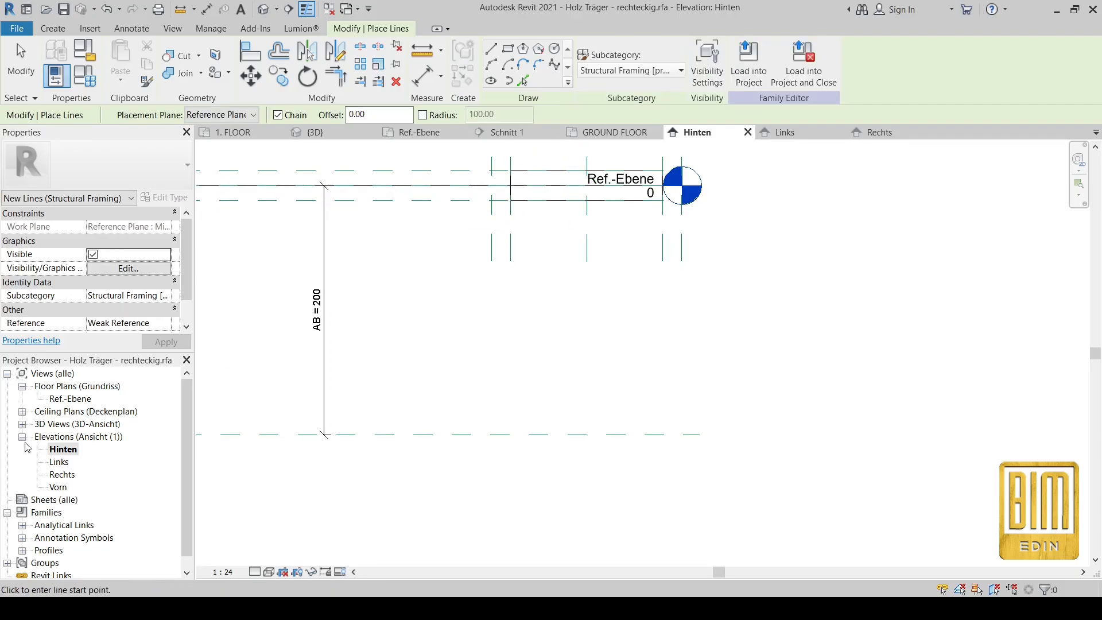
pyautogui.click(587, 185)
pyautogui.click(586, 434)
pyautogui.press('Escape')
pyautogui.press('Escape')
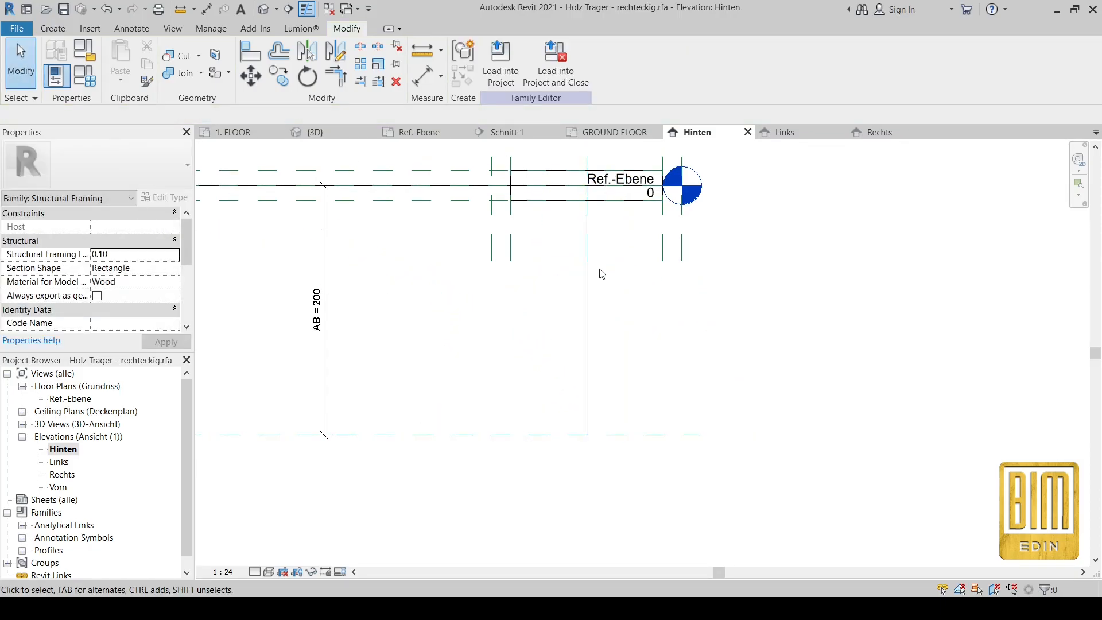
# Step: Put the vertical line on <Invisible lines> and limit its visibility to Coarse detail only
pyautogui.click(586, 320)
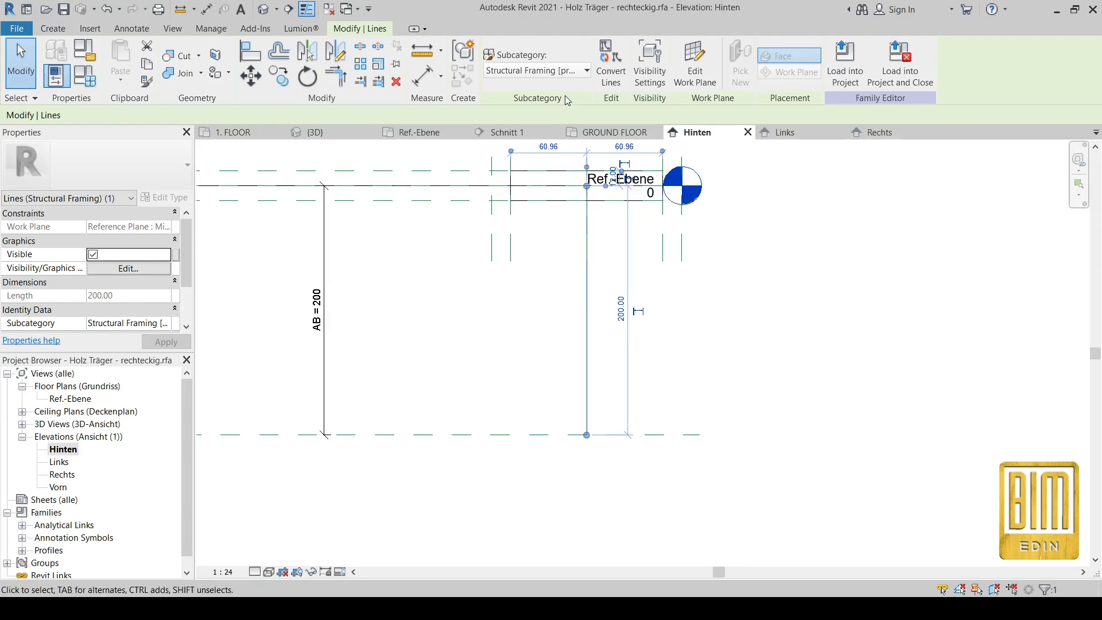
pyautogui.click(584, 71)
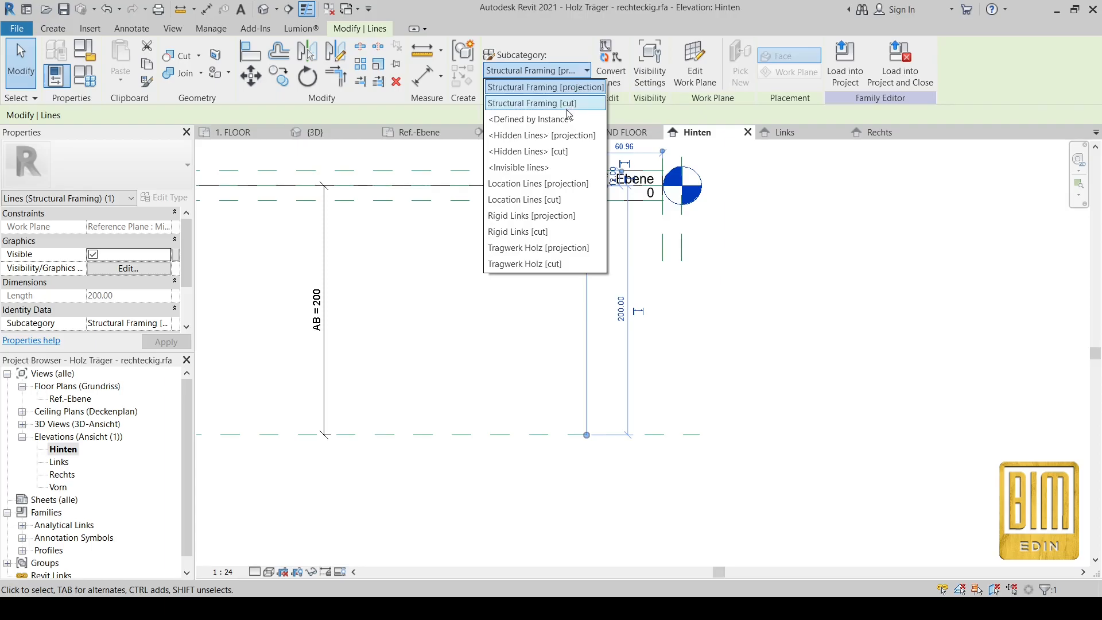
pyautogui.click(519, 168)
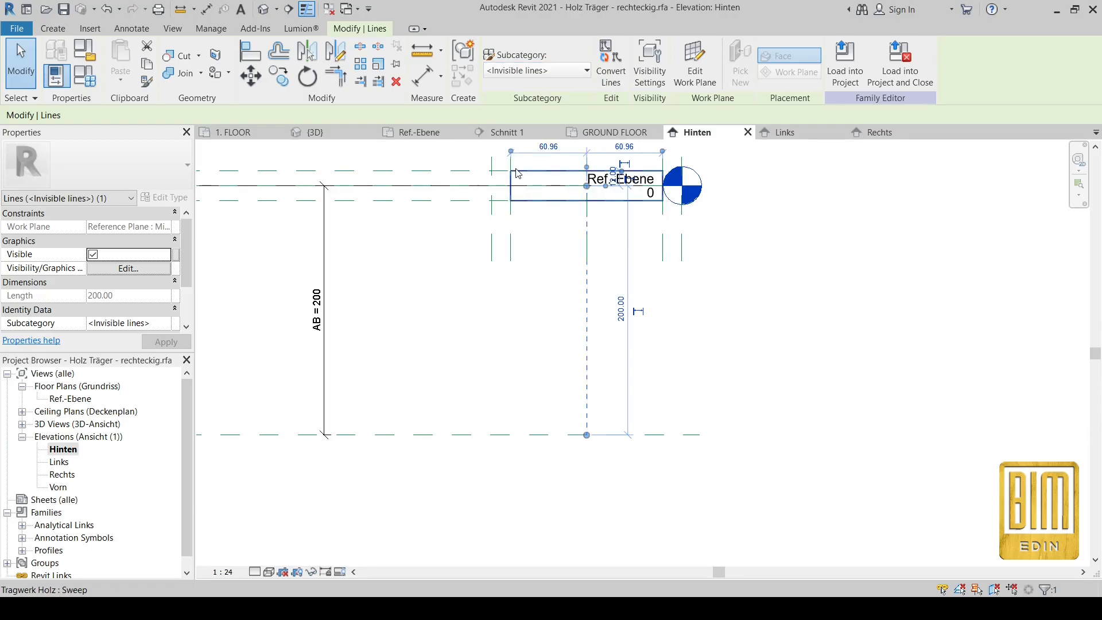
pyautogui.click(124, 269)
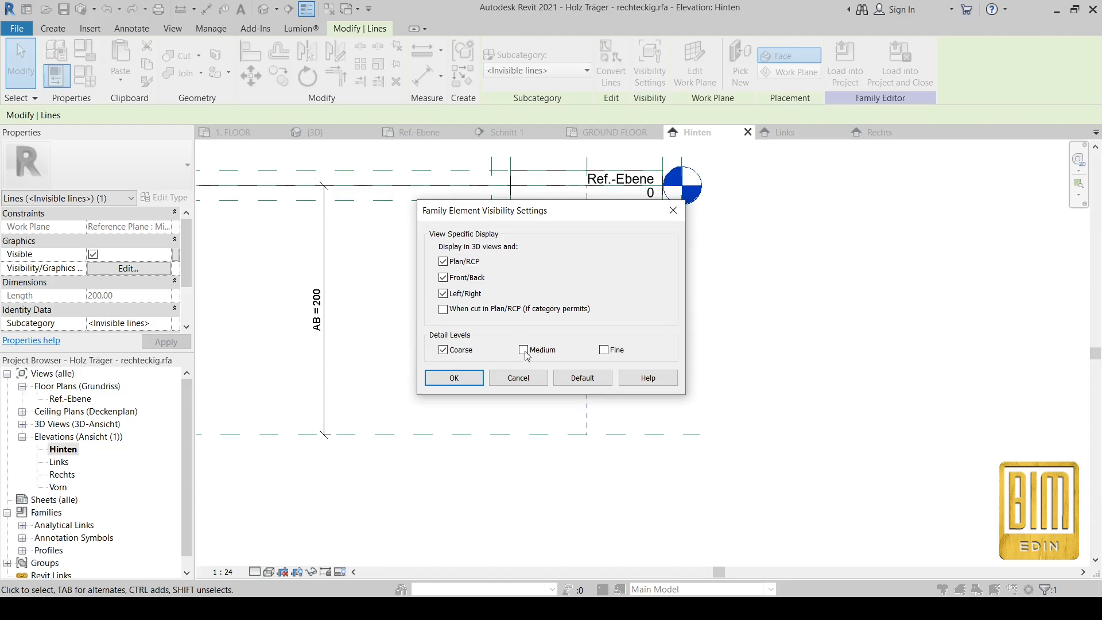
pyautogui.click(453, 377)
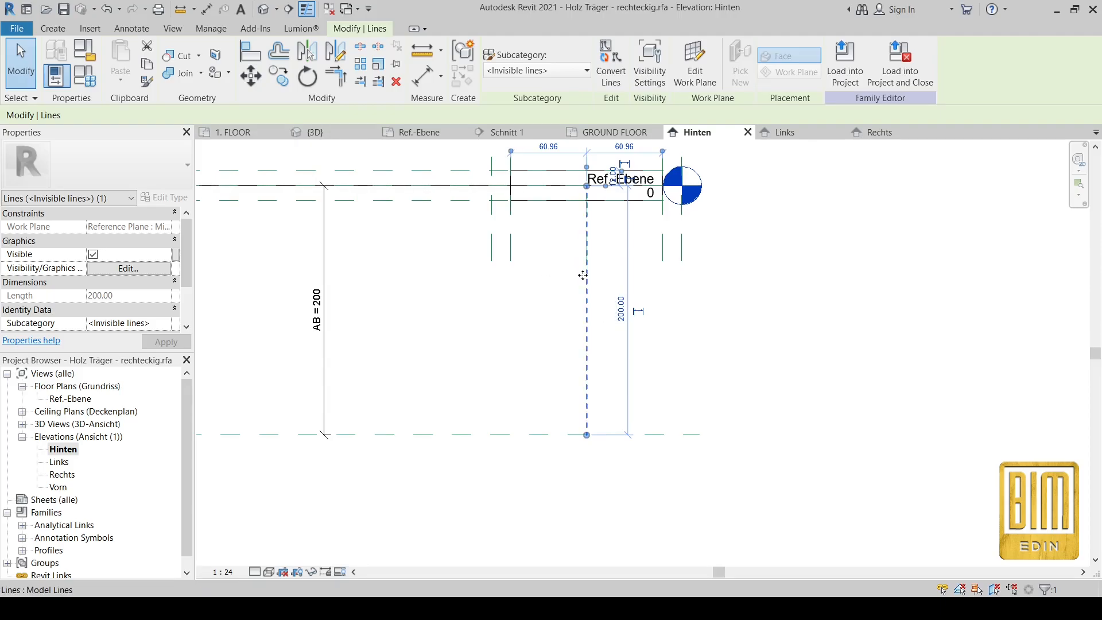
pyautogui.click(127, 268)
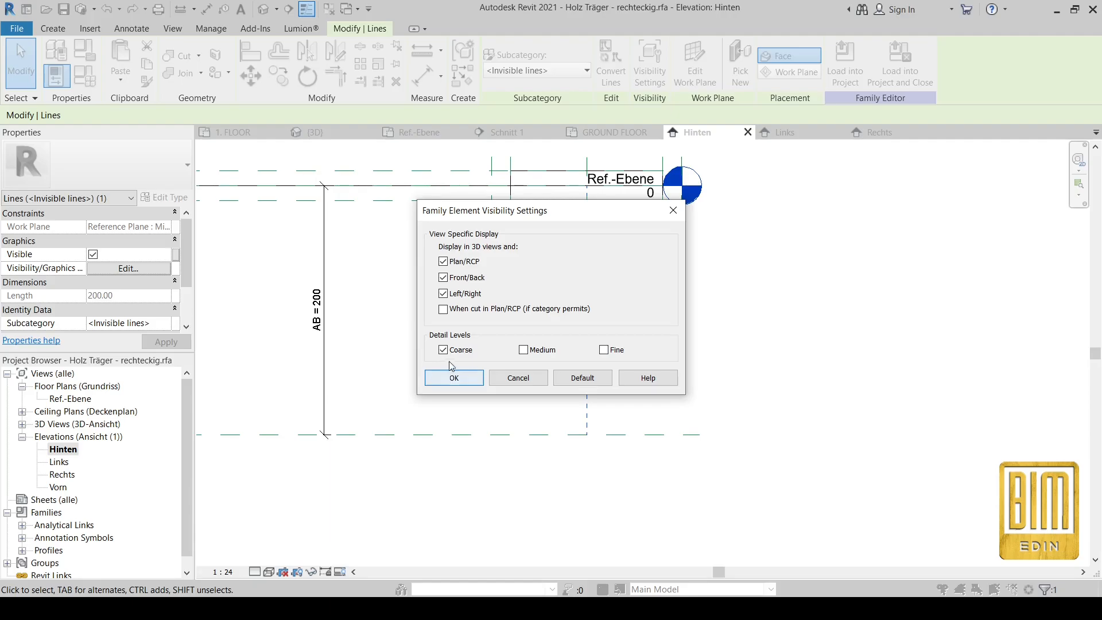
pyautogui.click(468, 380)
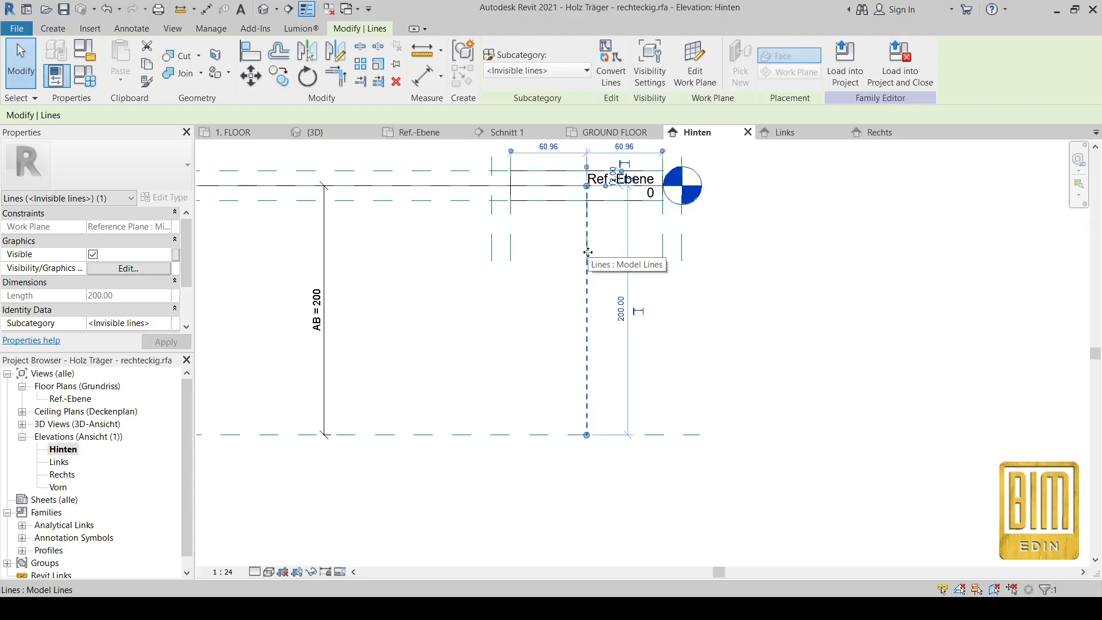
# Step: Align the invisible line's lower end to the bottom reference plane and lock it
pyautogui.click(545, 310)
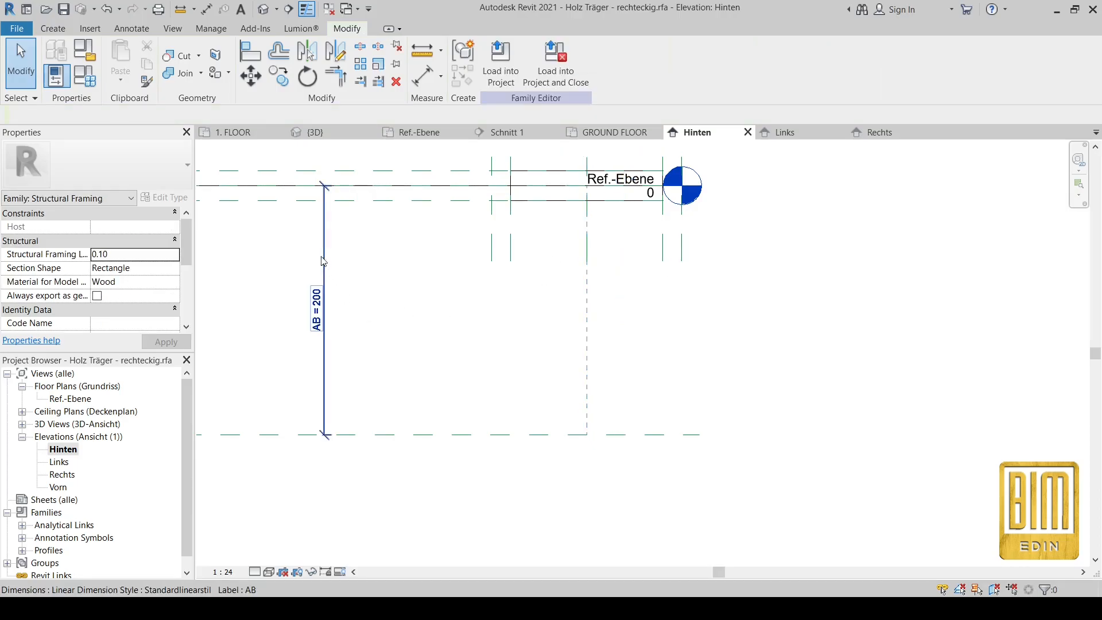
pyautogui.click(588, 342)
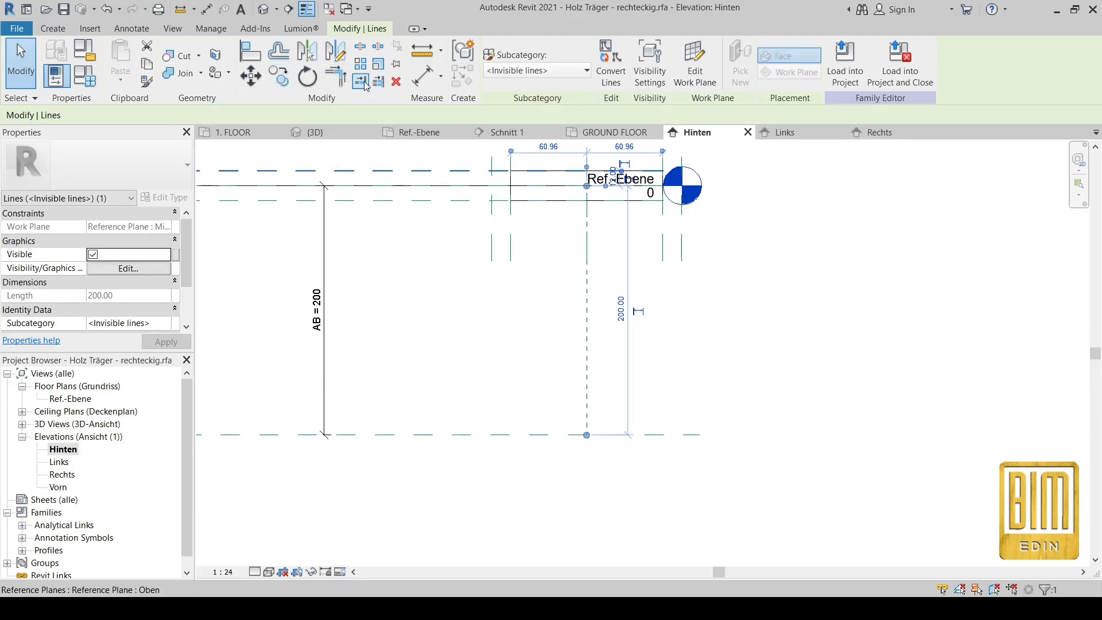
pyautogui.click(252, 51)
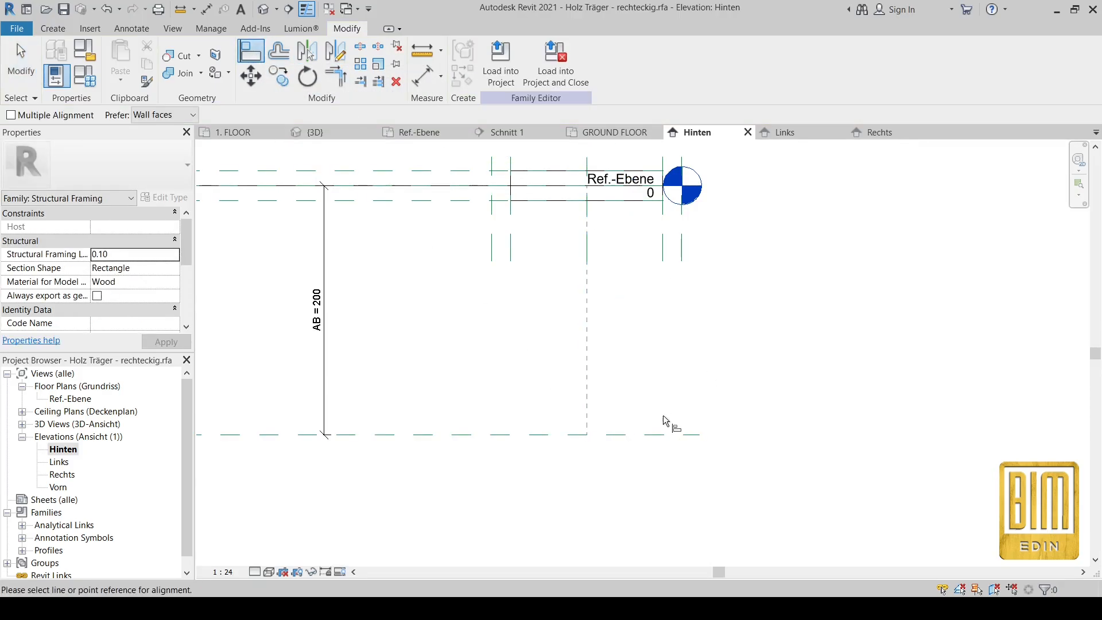
pyautogui.click(630, 438)
pyautogui.click(587, 436)
pyautogui.click(466, 415)
pyautogui.press('Escape')
pyautogui.press('Escape')
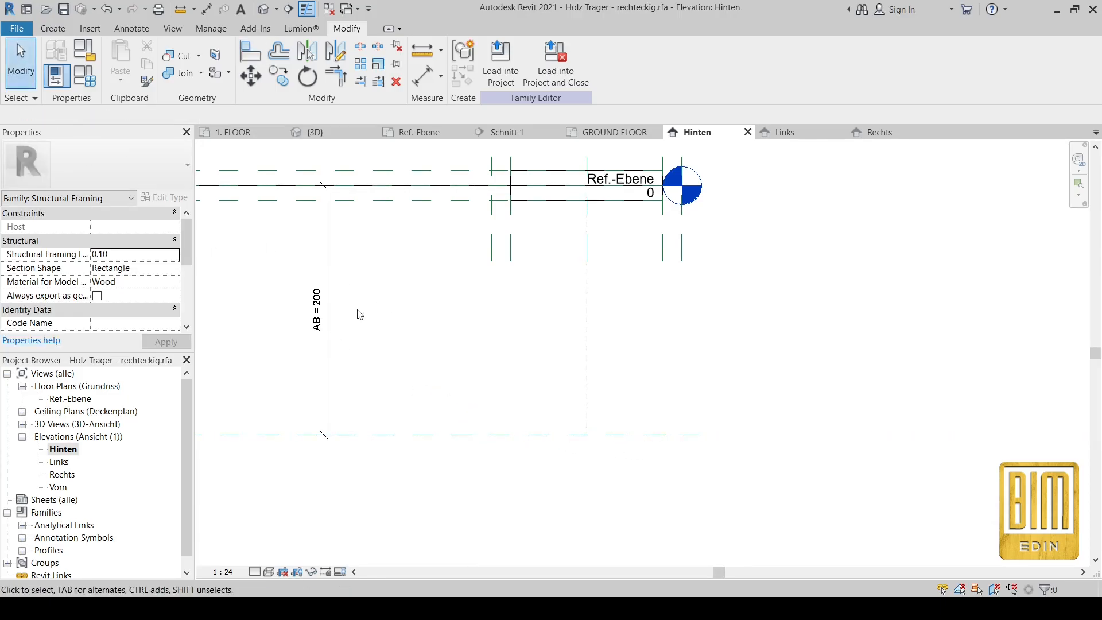
# Step: Flex AB to 100 and check that the invisible line shortens with it
pyautogui.click(317, 323)
pyautogui.click(316, 301)
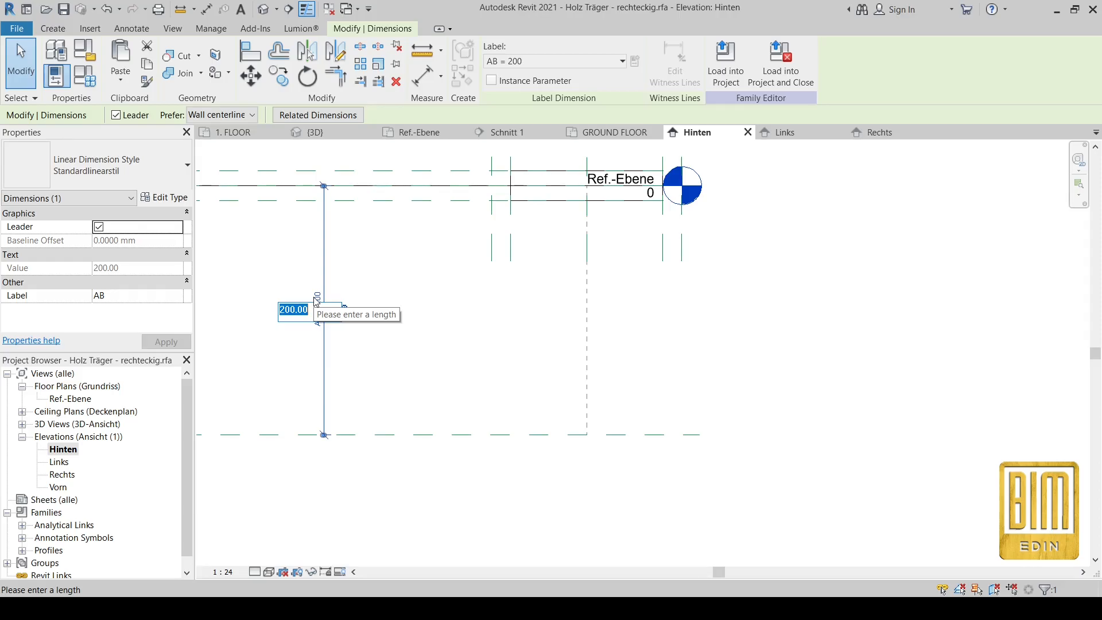
pyautogui.write('100')
pyautogui.press('Return')
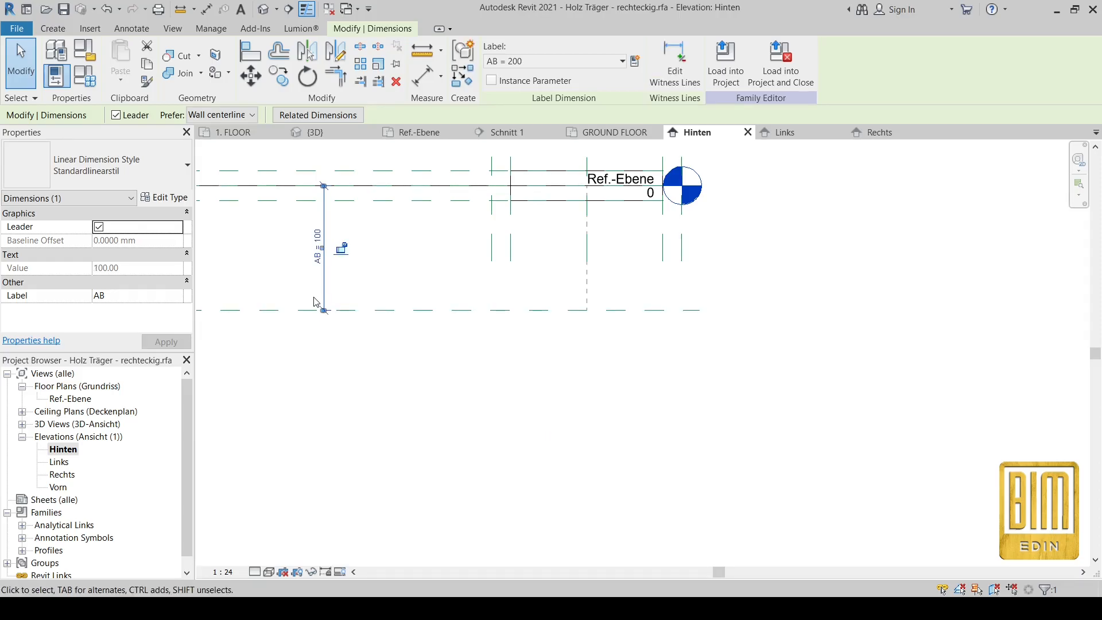
pyautogui.click(544, 416)
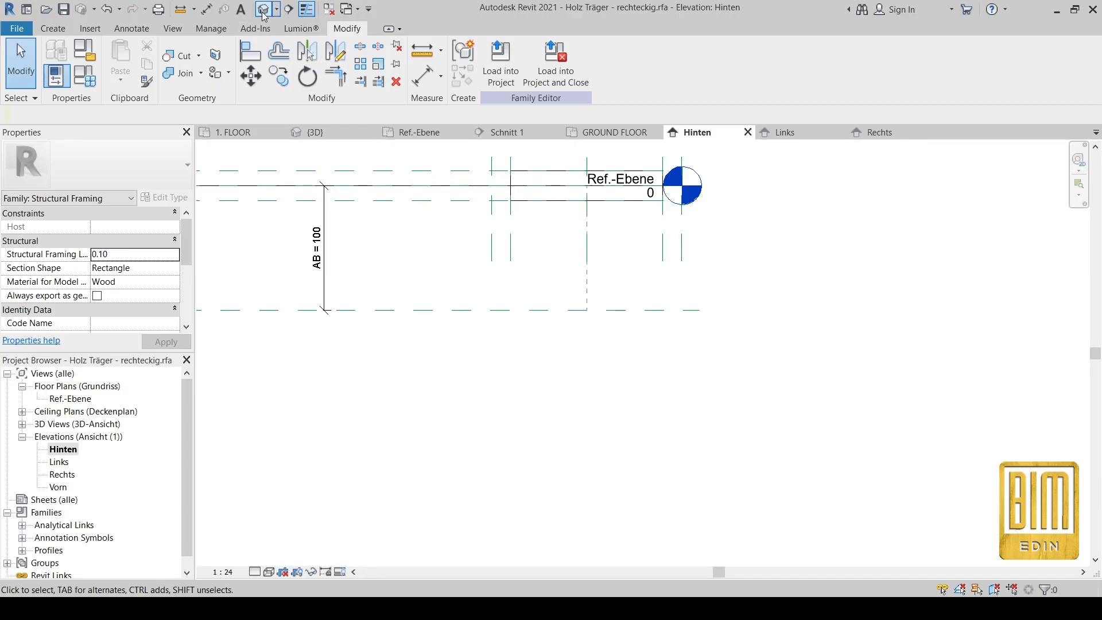
pyautogui.click(586, 255)
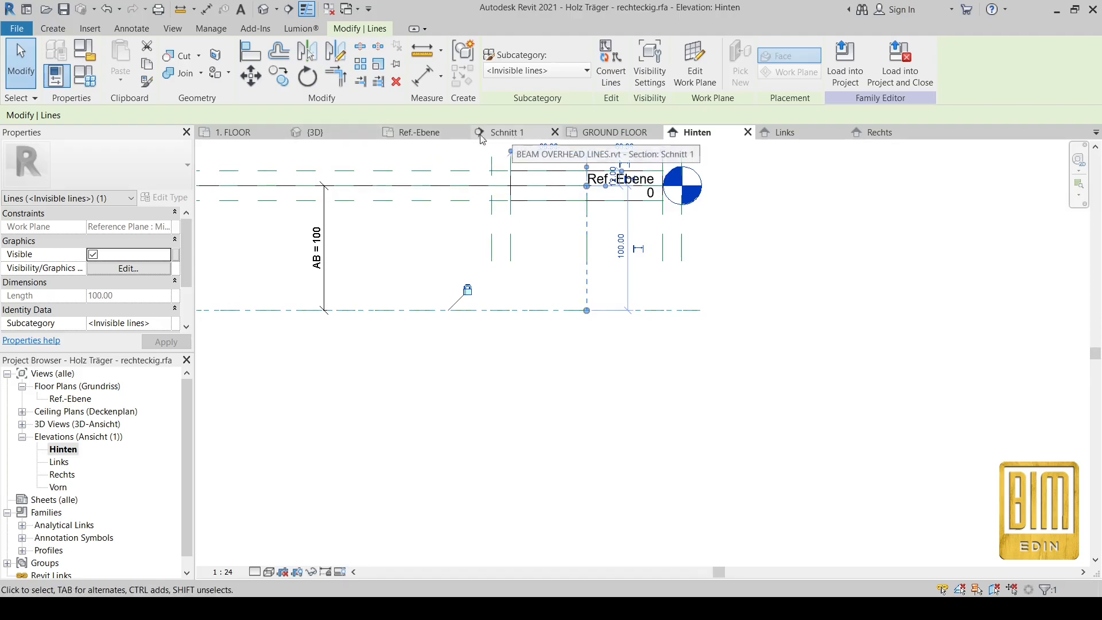
pyautogui.click(613, 132)
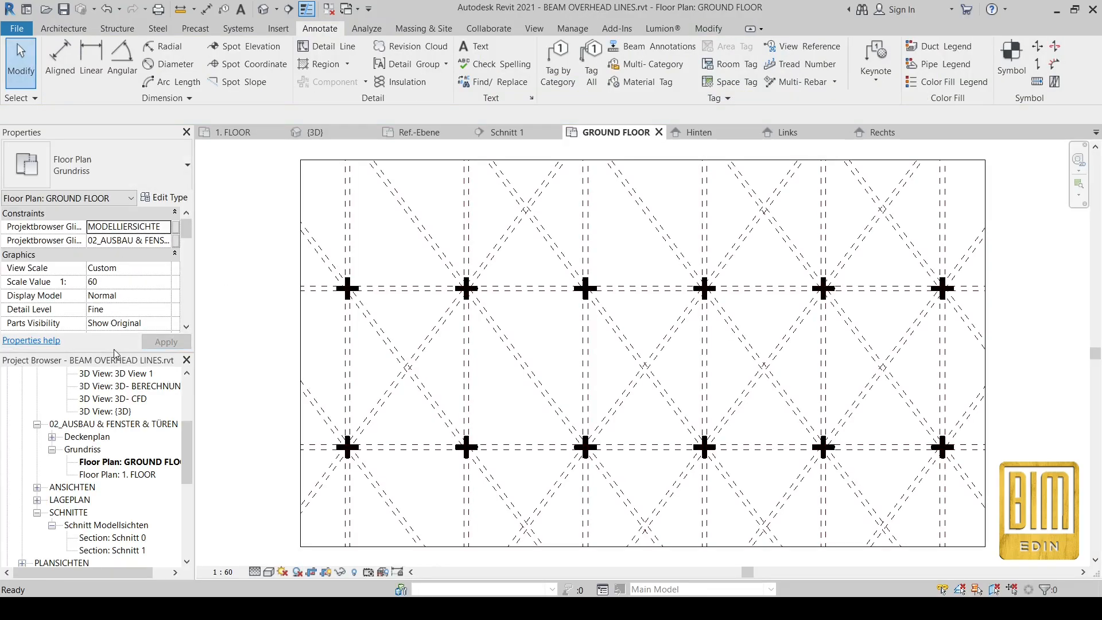
pyautogui.scroll(-6, 120, 304)
pyautogui.click(124, 325)
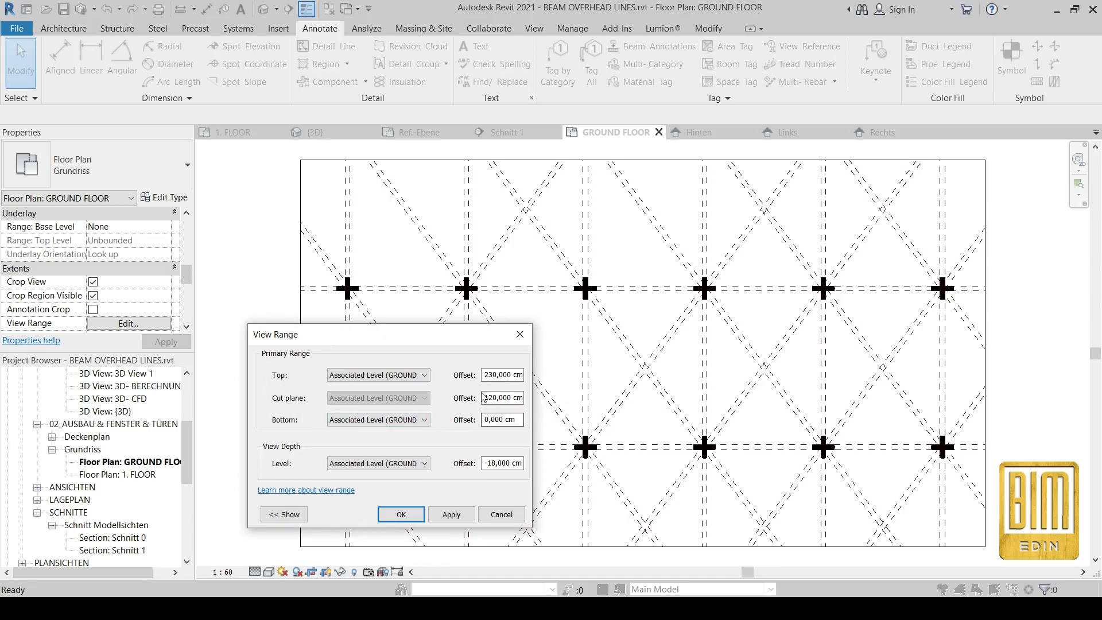
pyautogui.click(520, 335)
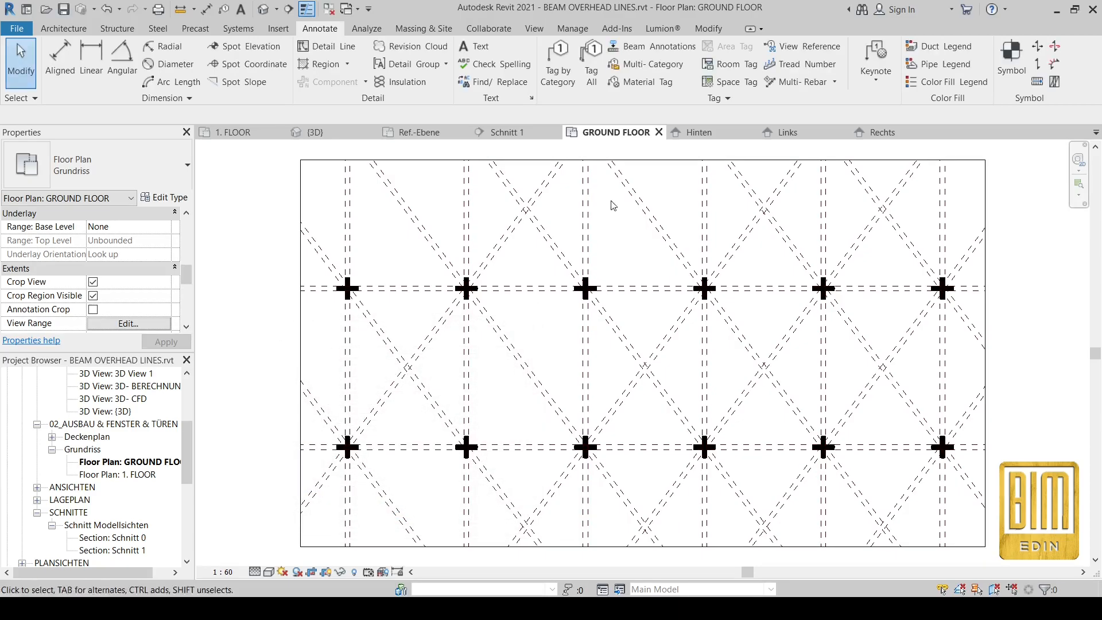
# Step: Switch to the Rechts elevation and try Medium and Fine detail with visibility preview on
pyautogui.click(880, 132)
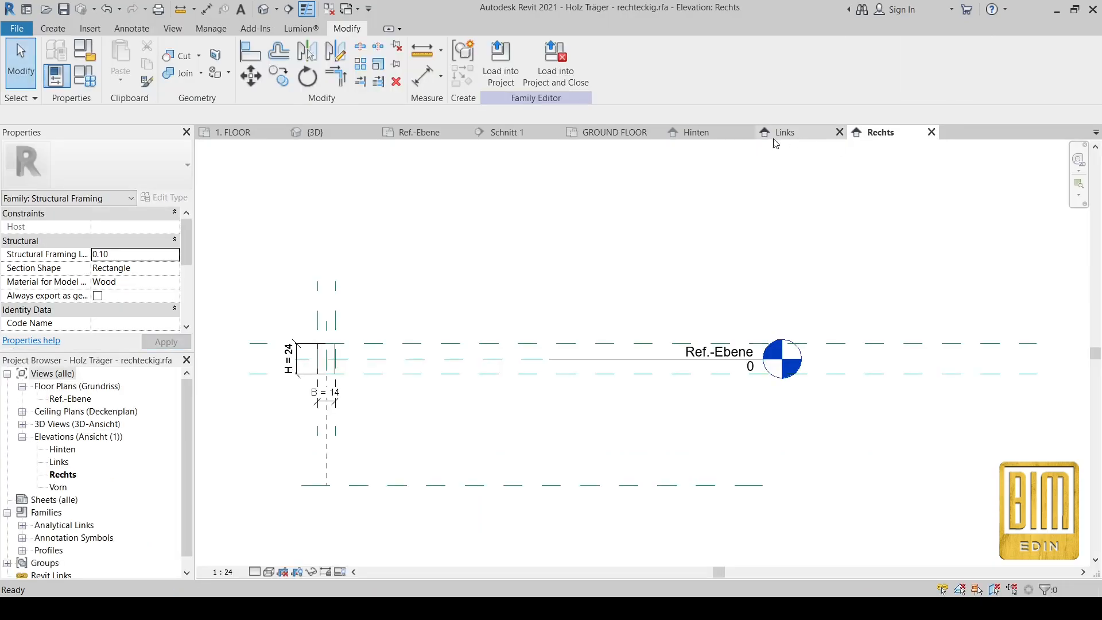
pyautogui.scroll(2, 303, 475)
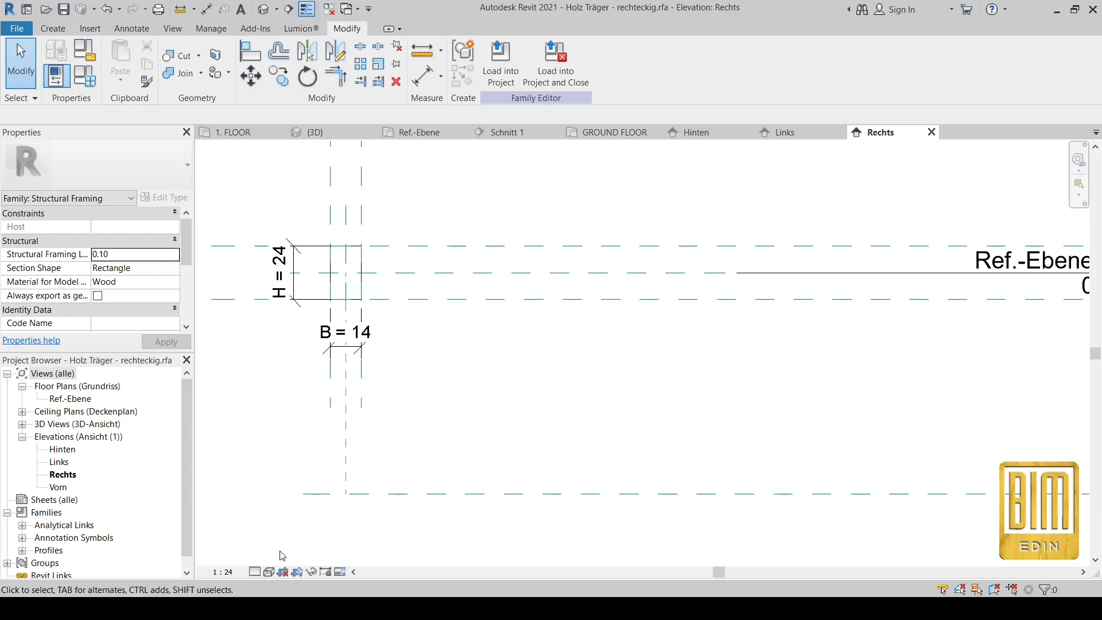
pyautogui.click(255, 572)
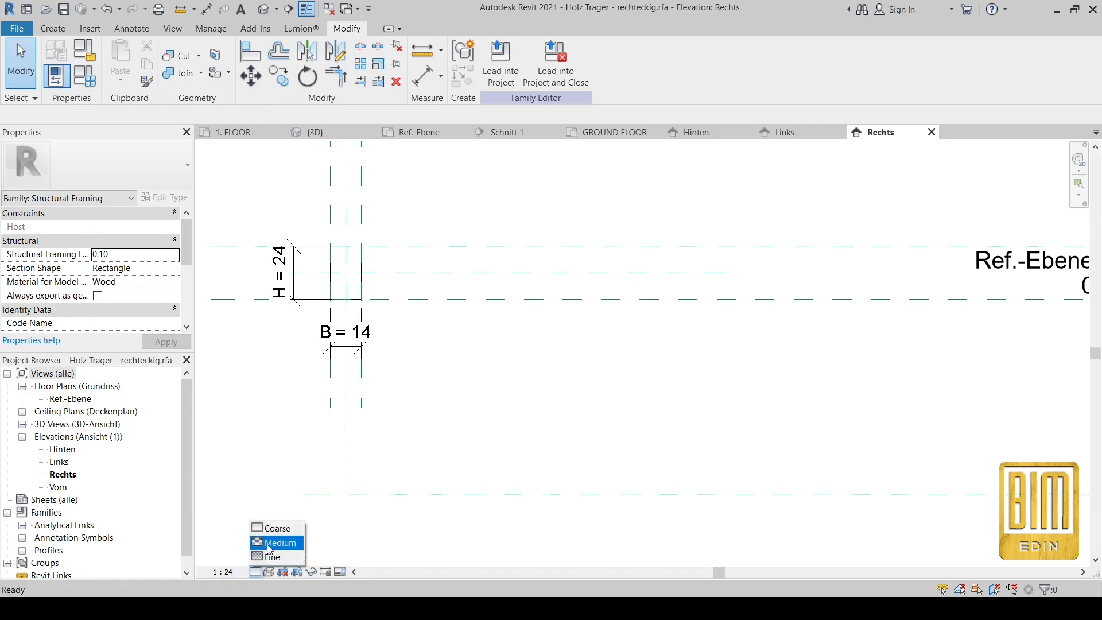
pyautogui.click(275, 540)
pyautogui.click(254, 572)
pyautogui.click(265, 561)
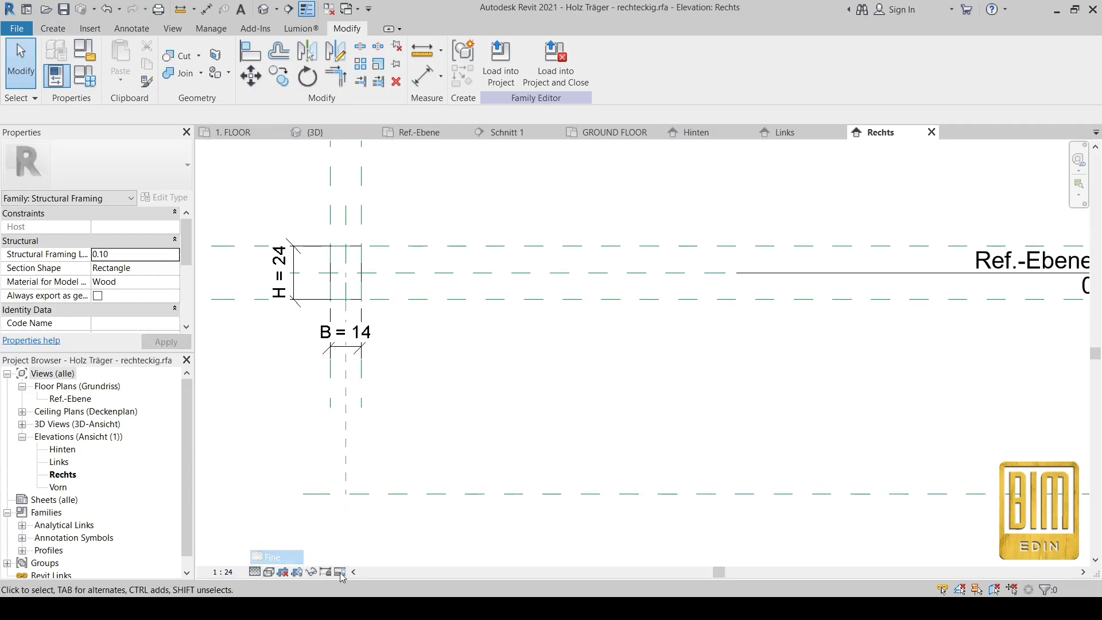
pyautogui.click(341, 572)
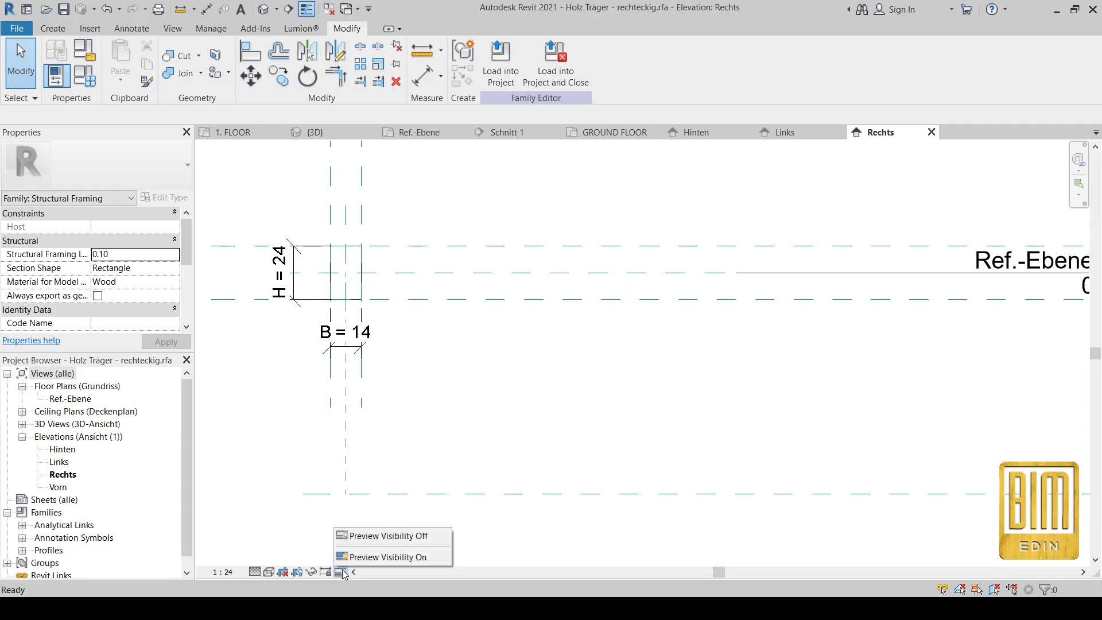
pyautogui.click(369, 557)
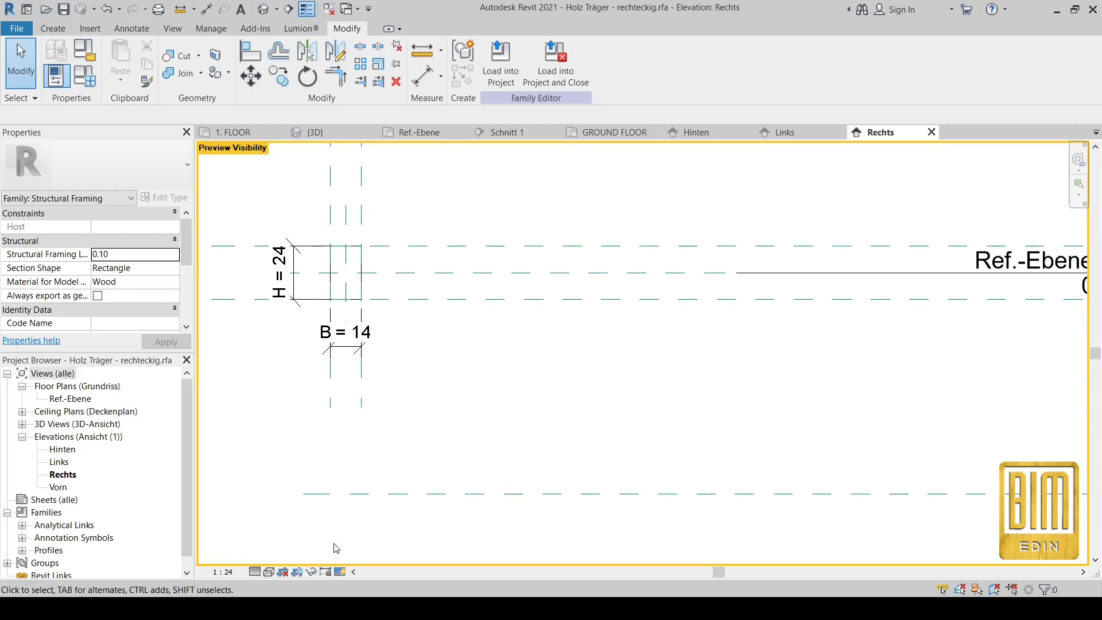
# Step: Check Coarse detail, turn the visibility preview off, and finish at Fine detail
pyautogui.click(255, 572)
pyautogui.click(270, 527)
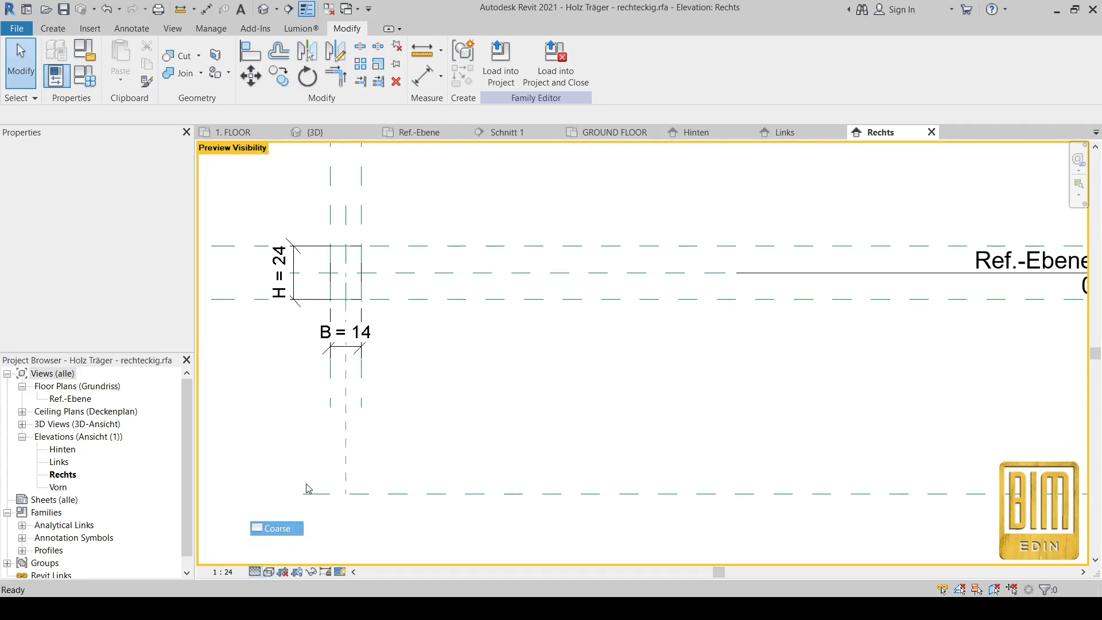
pyautogui.click(340, 572)
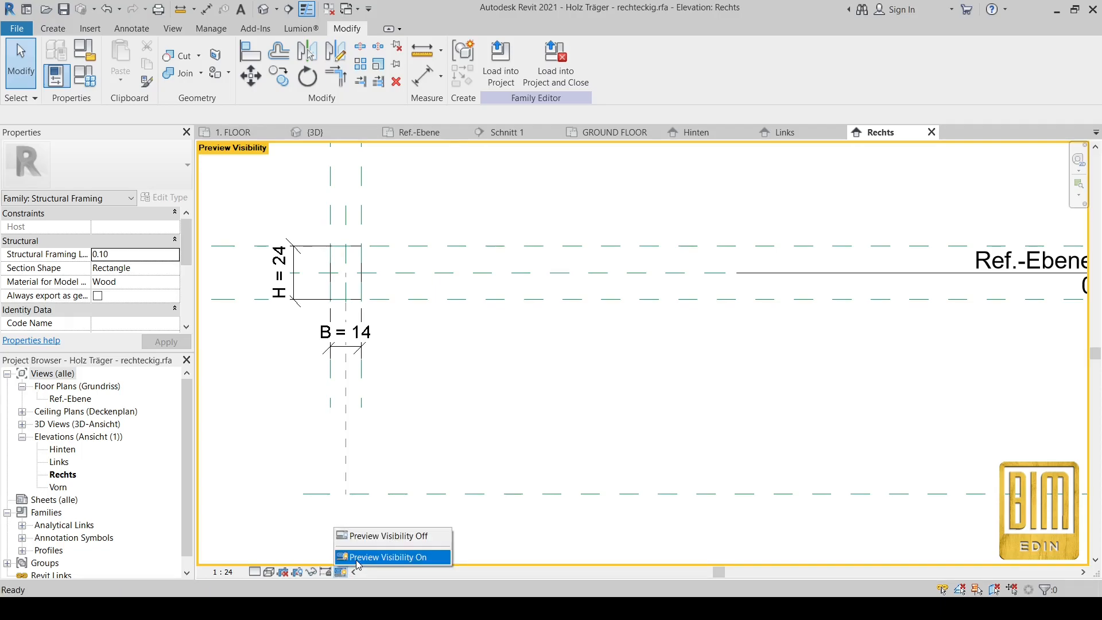
pyautogui.click(375, 536)
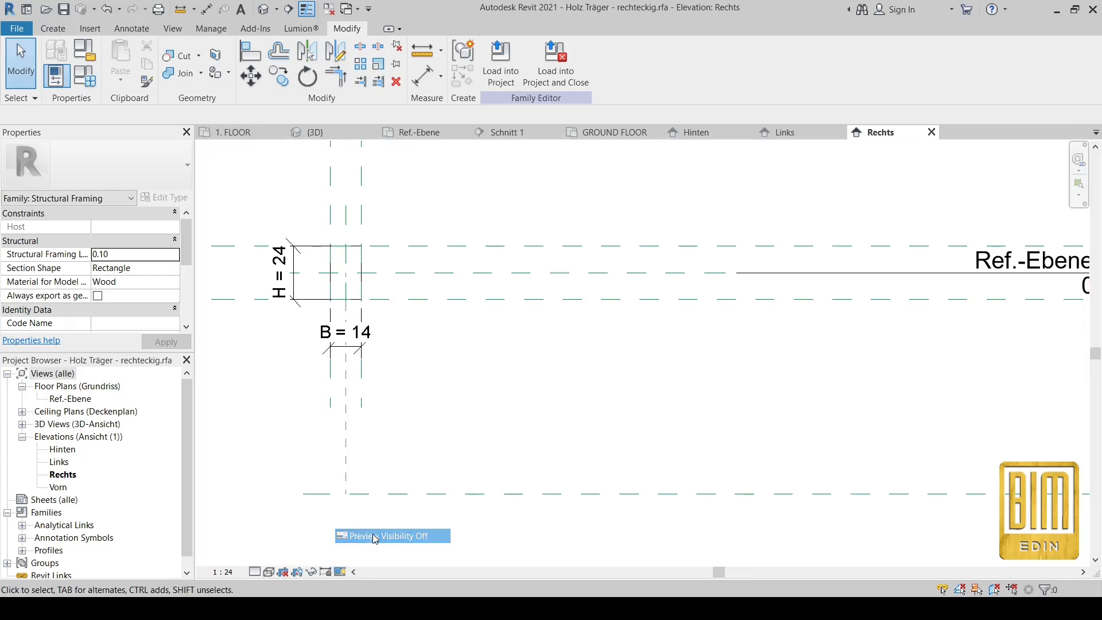
pyautogui.click(255, 571)
pyautogui.click(293, 552)
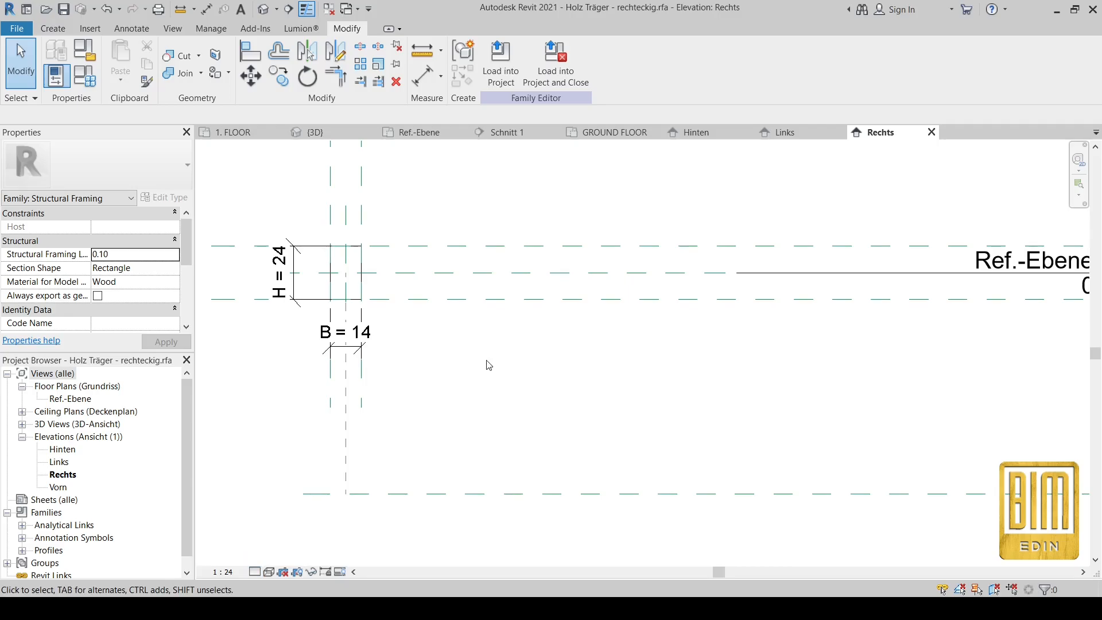
pyautogui.scroll(-3, 484, 362)
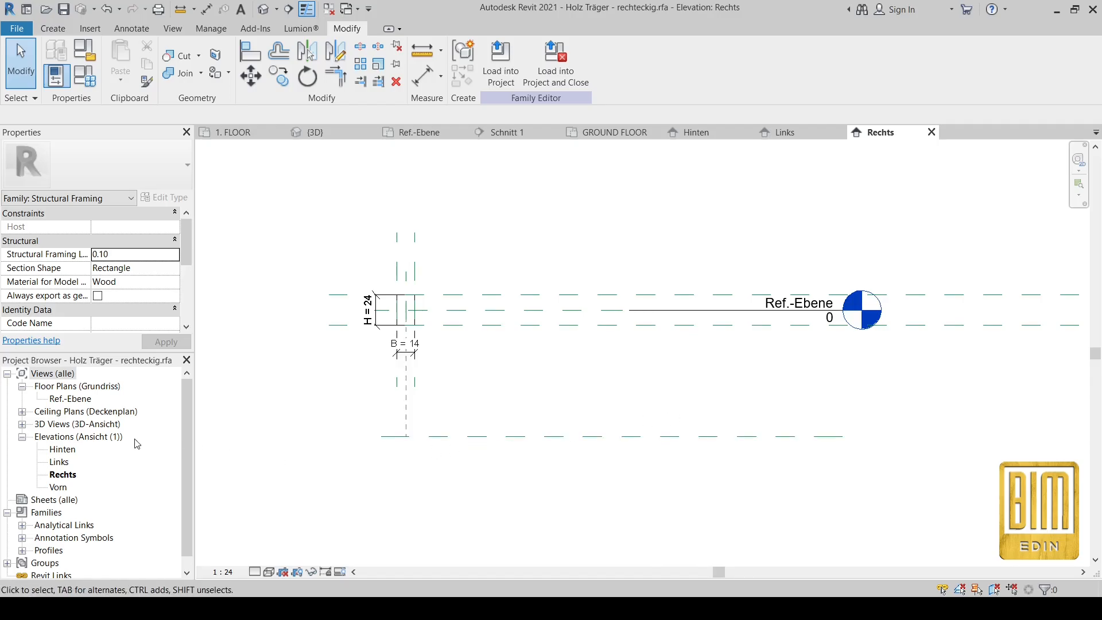
# Step: In the Ref.-Ebene plan, draw a rectangle of <Hidden Lines> symbolic lines over the beam
pyautogui.doubleClick(71, 400)
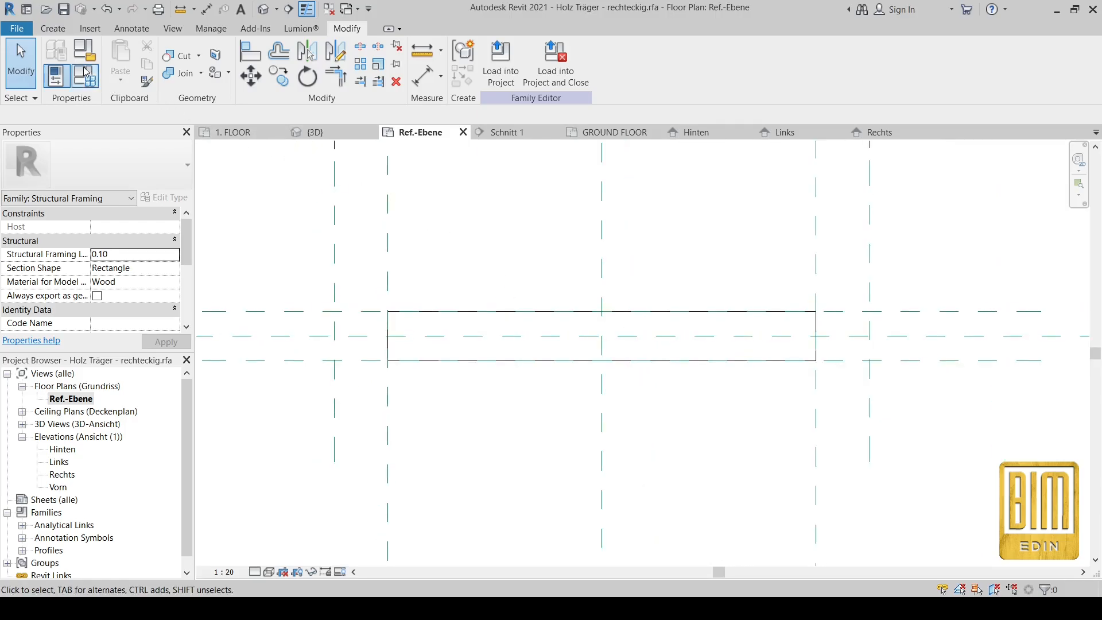
pyautogui.click(129, 30)
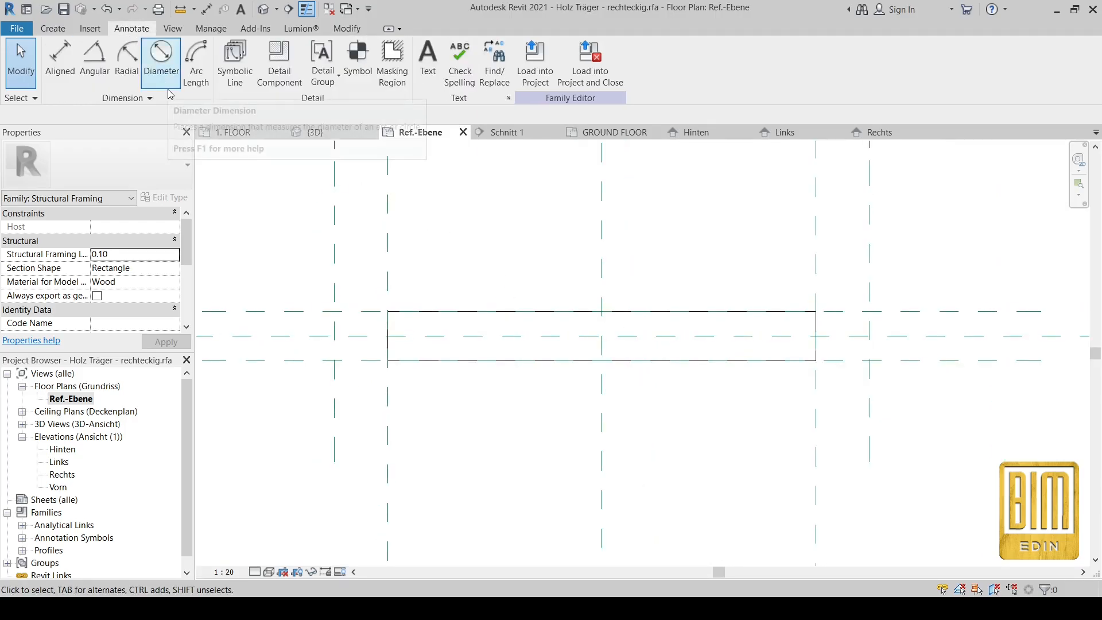
pyautogui.click(238, 61)
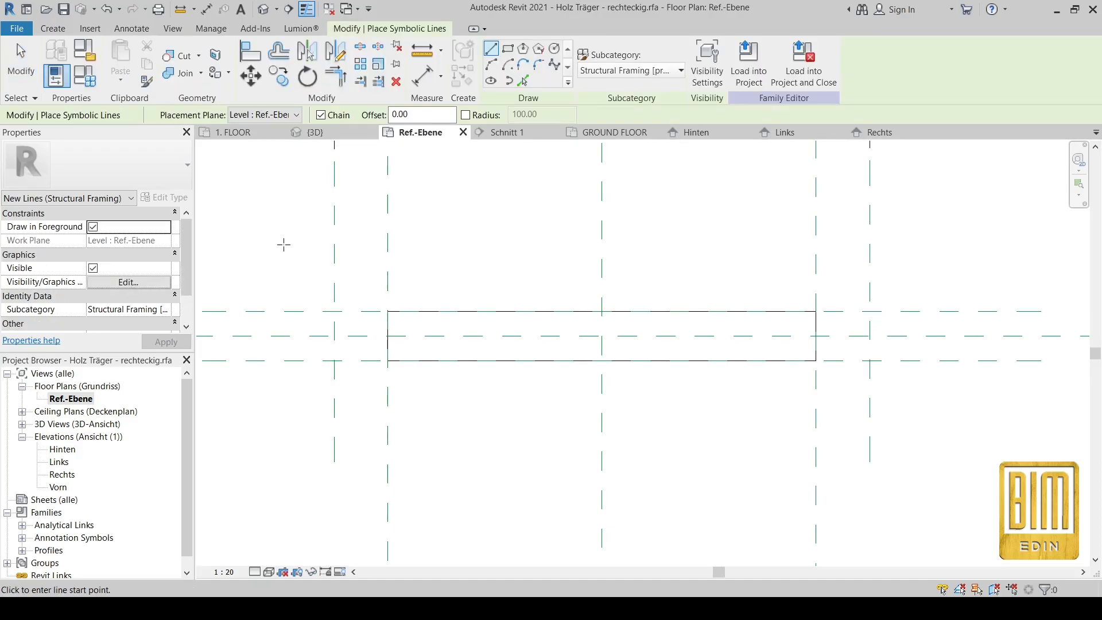
pyautogui.click(507, 48)
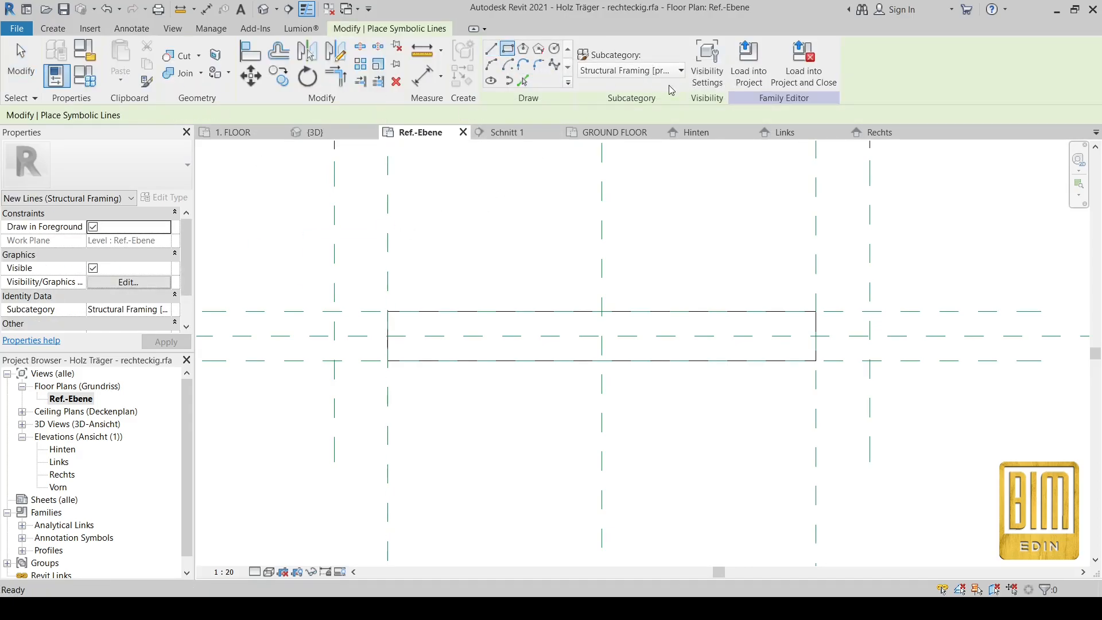
pyautogui.click(652, 73)
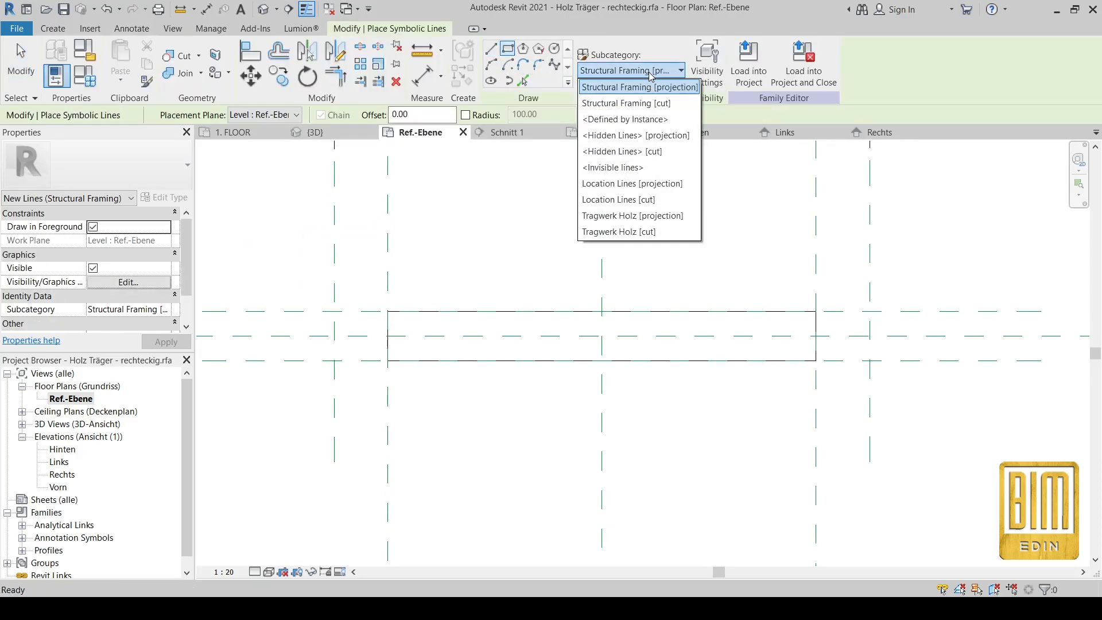
pyautogui.click(635, 136)
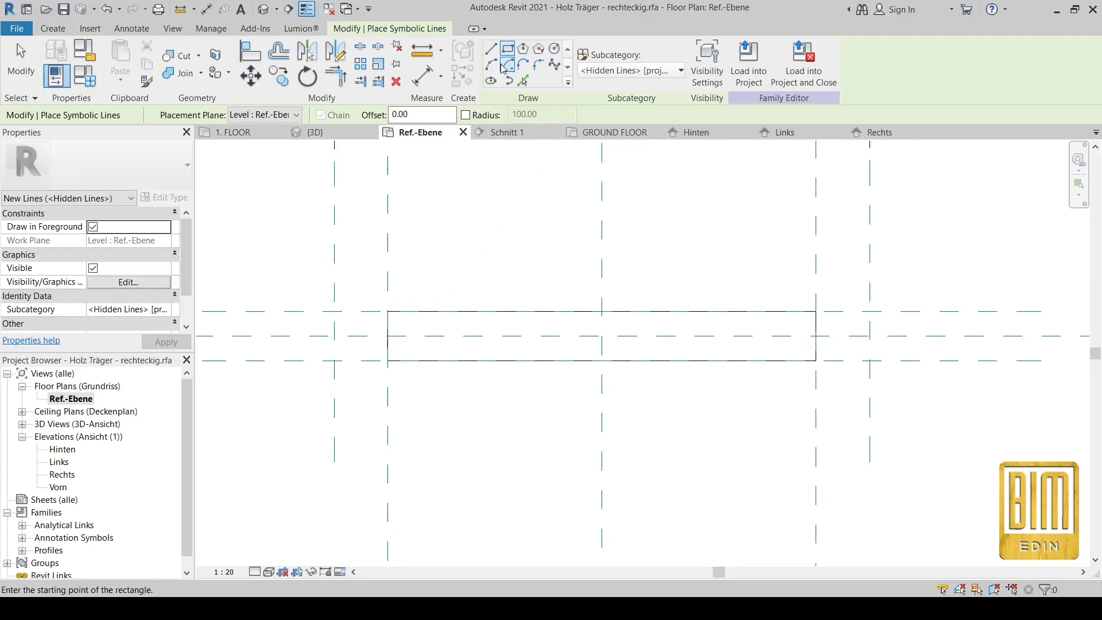
pyautogui.click(388, 311)
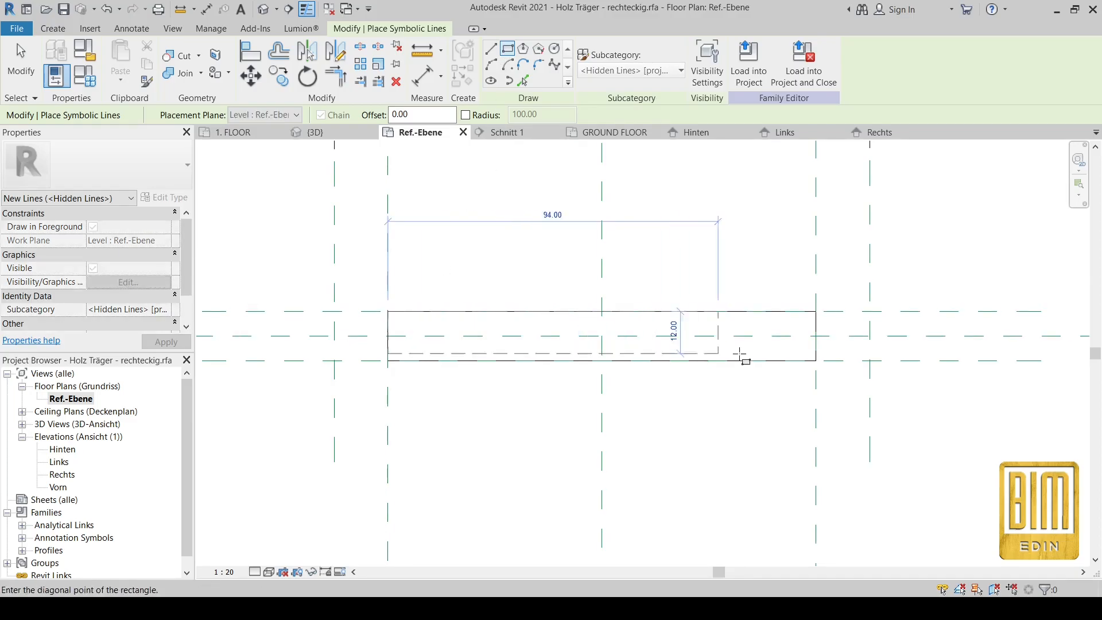
pyautogui.click(816, 361)
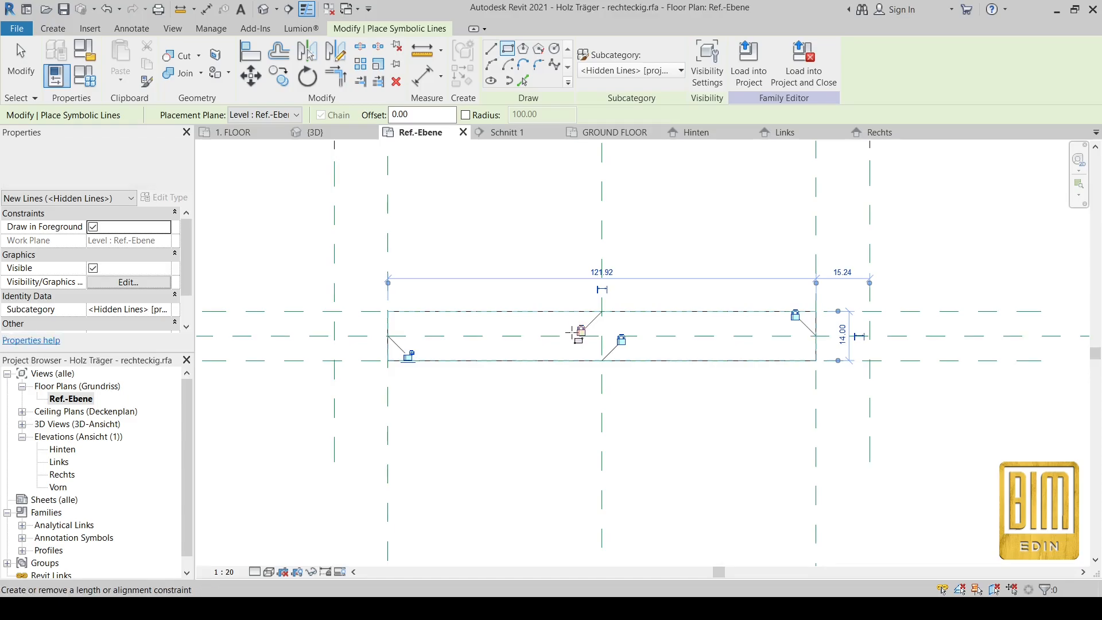
pyautogui.click(18, 55)
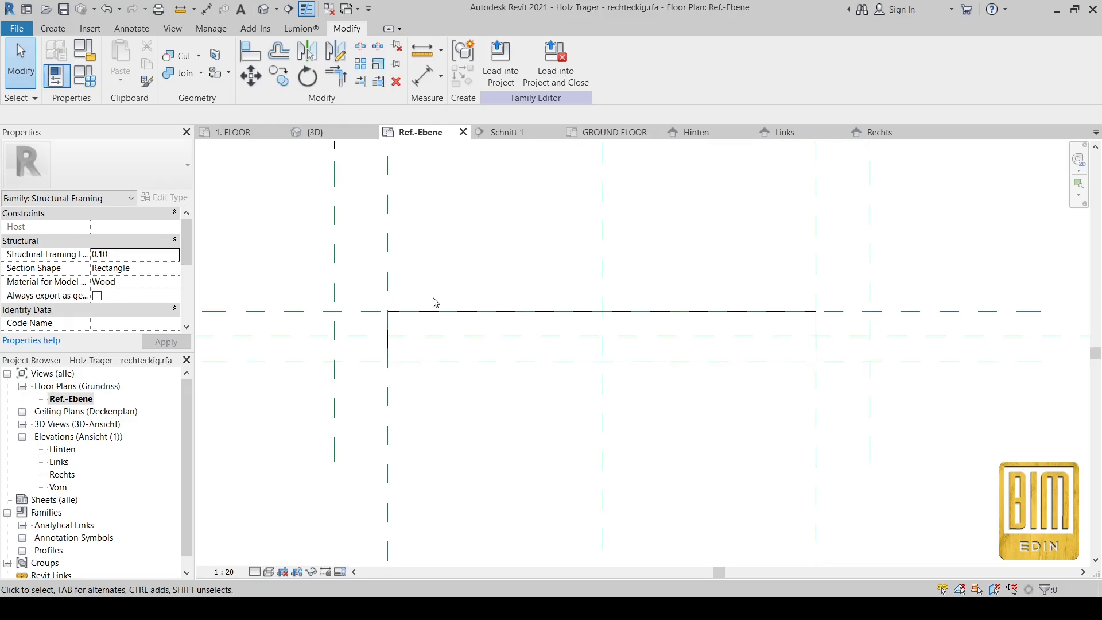
# Step: Window-select the beam and lines, then filter out Tragwerk Holz to keep only the four lines
pyautogui.moveTo(359, 265); pyautogui.dragTo(824, 392)
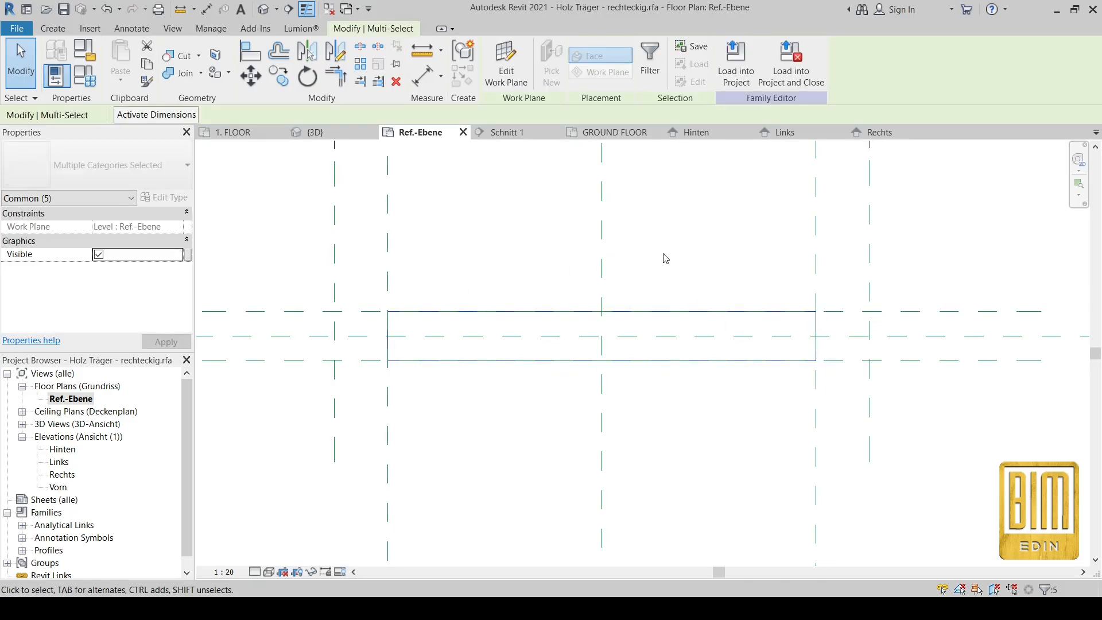
pyautogui.click(650, 60)
pyautogui.click(444, 227)
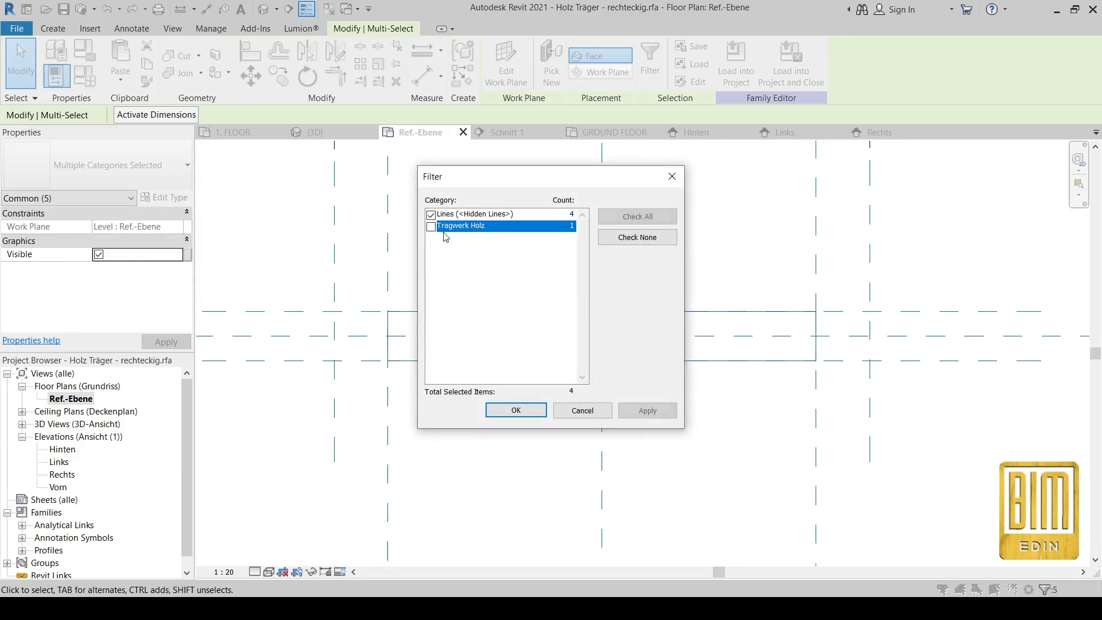
pyautogui.click(515, 410)
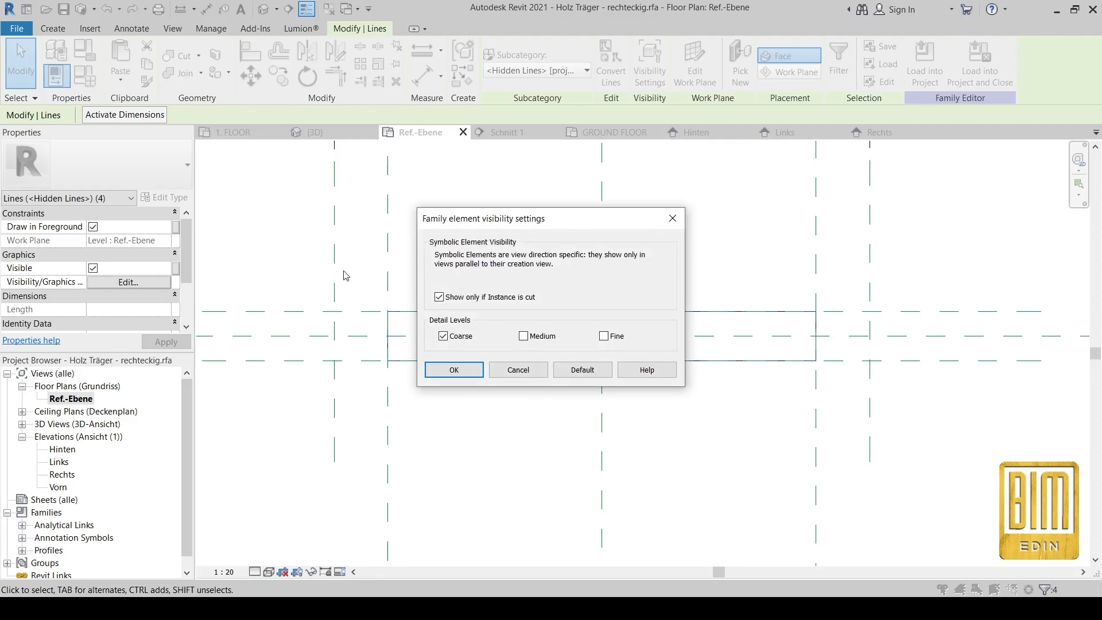
pyautogui.click(675, 221)
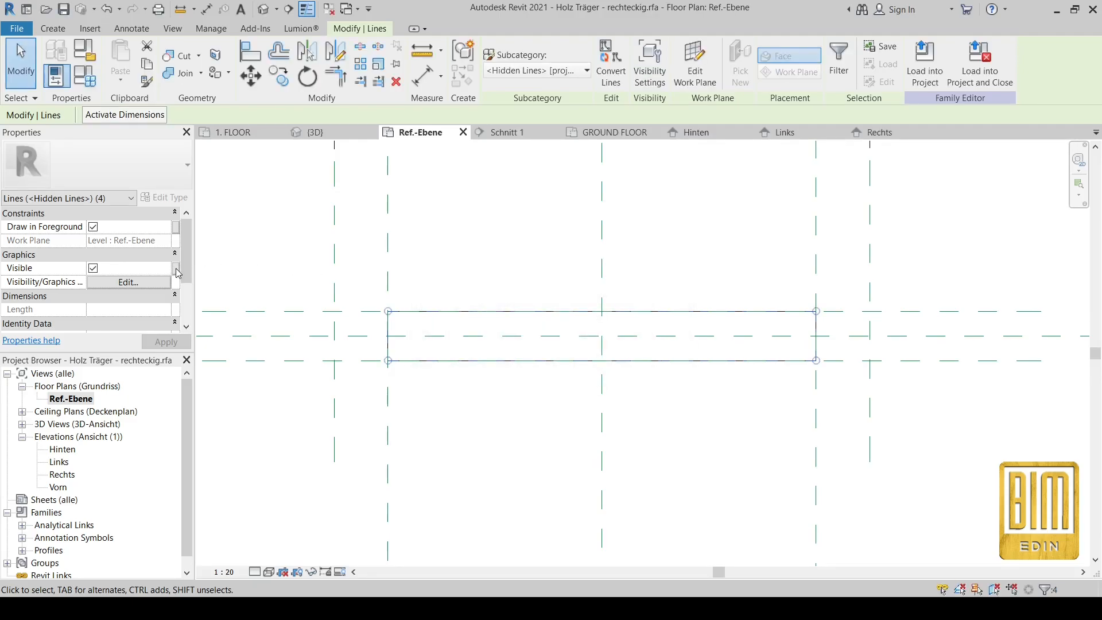
# Step: Make the four hidden lines visible at Coarse, Medium and Fine detail
pyautogui.click(143, 286)
pyautogui.click(523, 336)
pyautogui.click(603, 337)
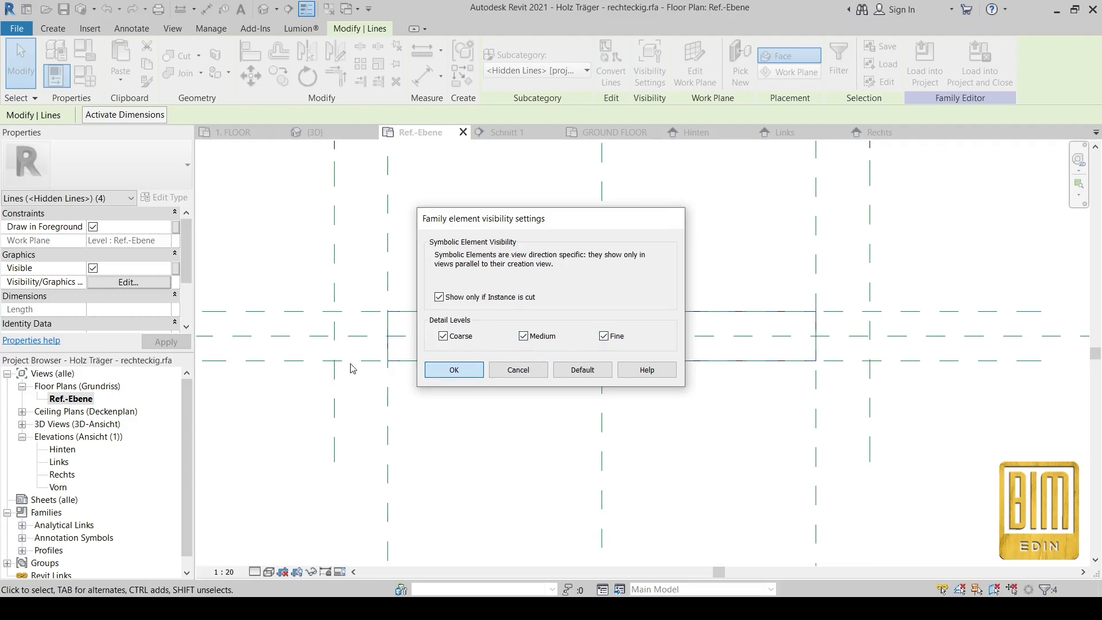
pyautogui.click(454, 370)
# Step: Associate the lines' Visible property with a new Yes/No parameter named OVERHEAD LINES
pyautogui.click(175, 269)
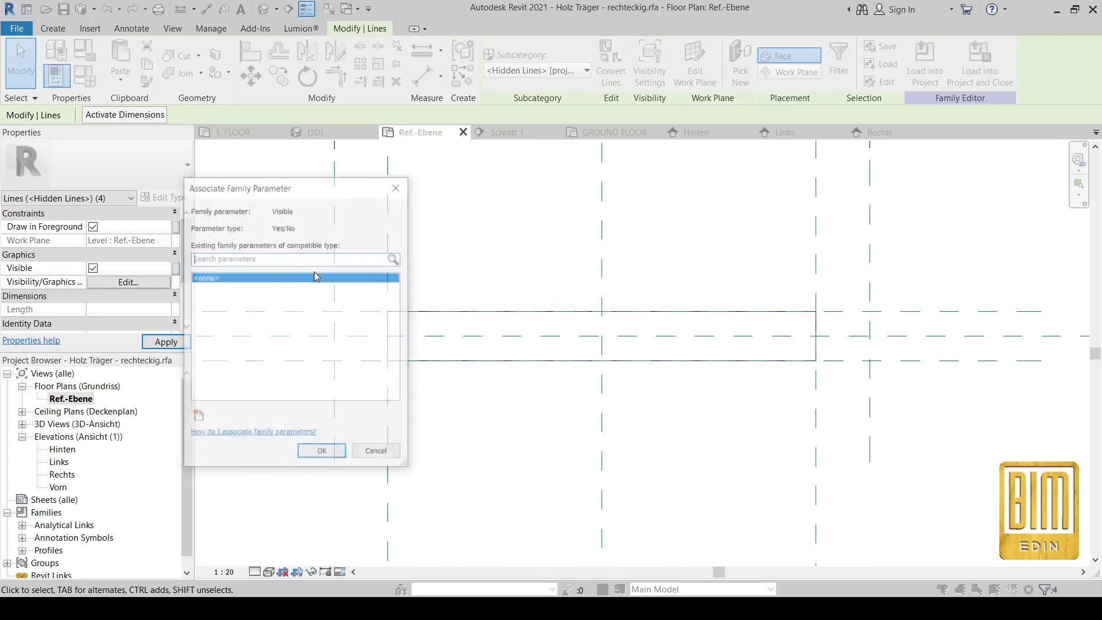
pyautogui.click(198, 418)
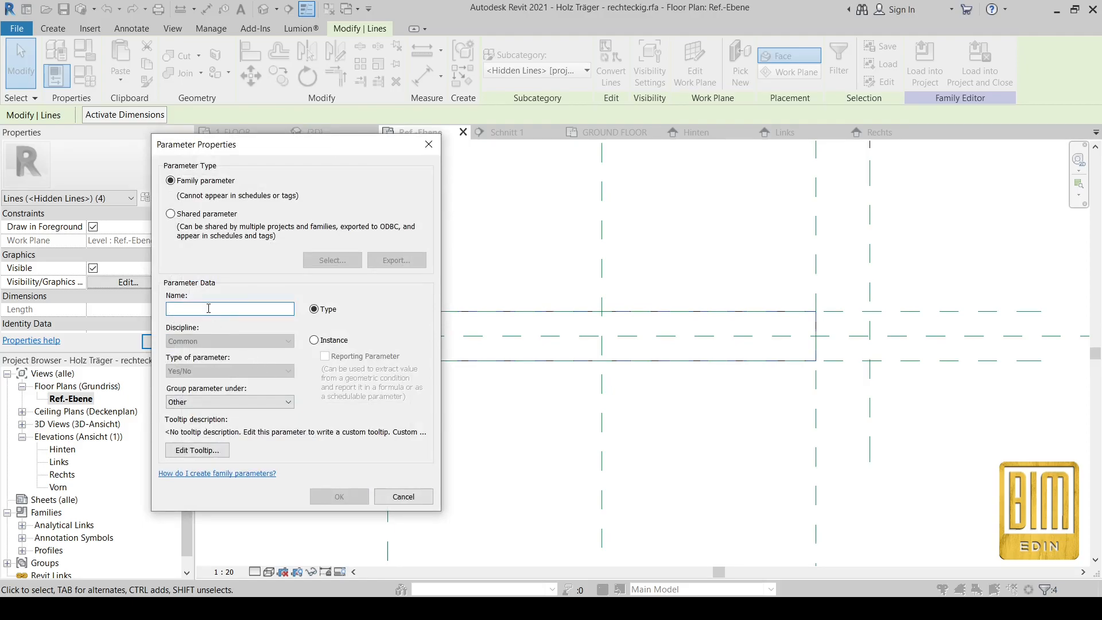
pyautogui.write('o')
pyautogui.press('BackSpace')
pyautogui.press('BackSpace')
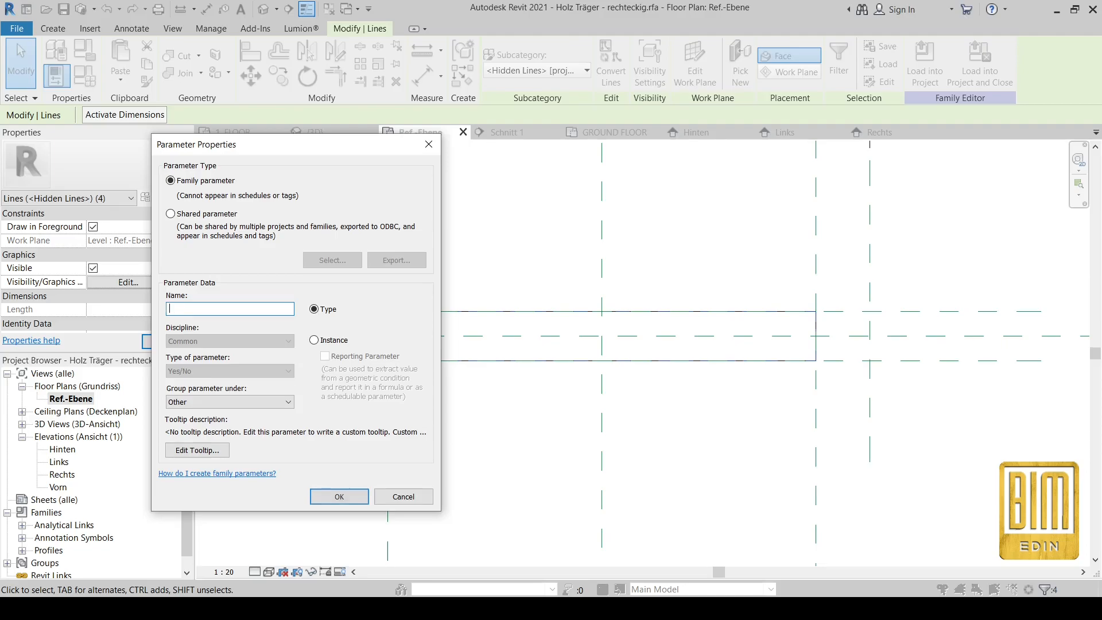
pyautogui.press('capslock')
pyautogui.write('OVERHEAD LINES')
pyautogui.click(338, 495)
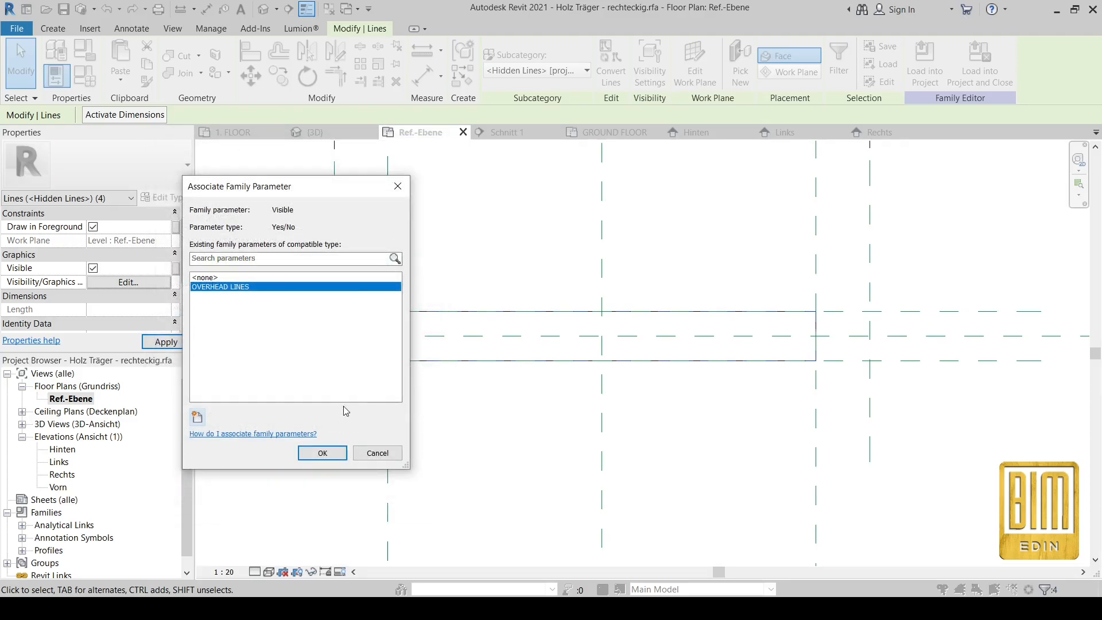
pyautogui.click(323, 453)
pyautogui.click(463, 244)
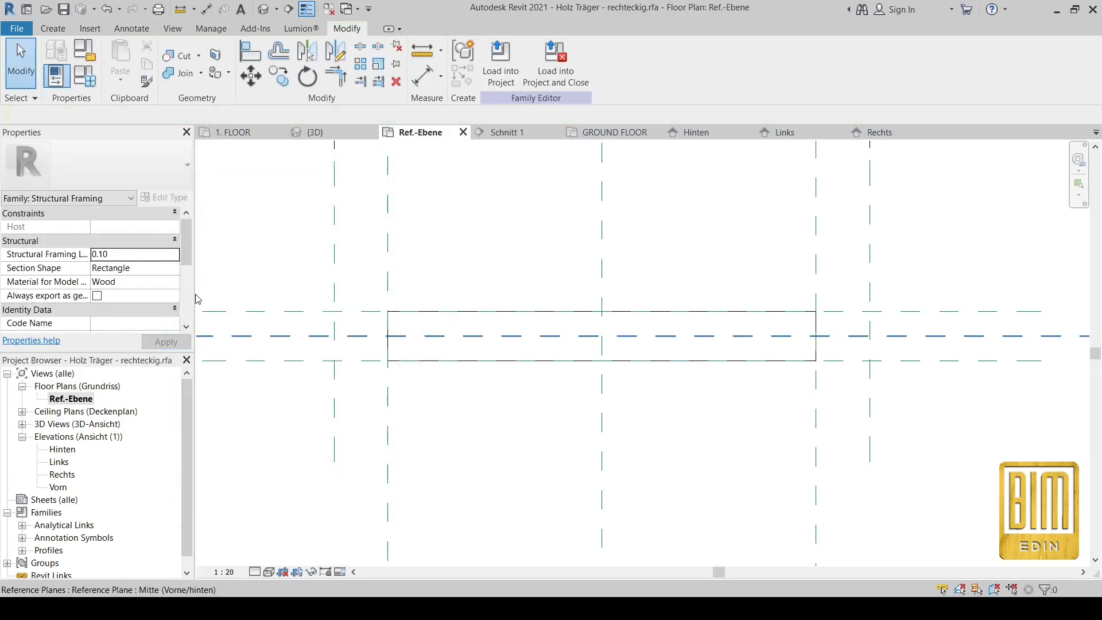
# Step: Move the AB parameter into the Other parameter group
pyautogui.click(85, 75)
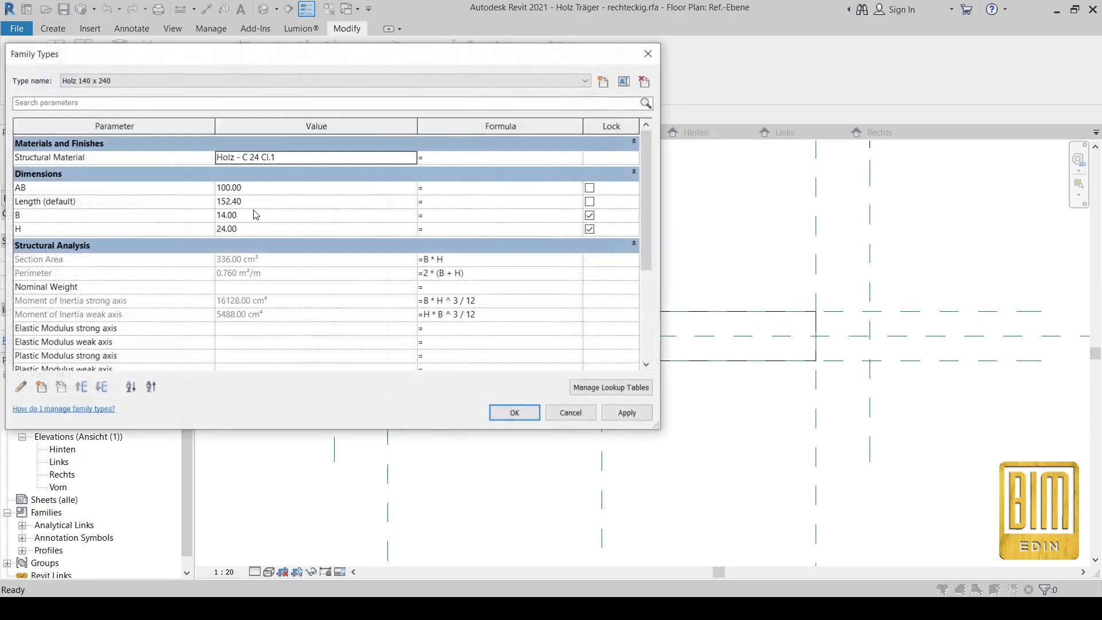
pyautogui.scroll(-1, 244, 314)
pyautogui.scroll(1, 245, 312)
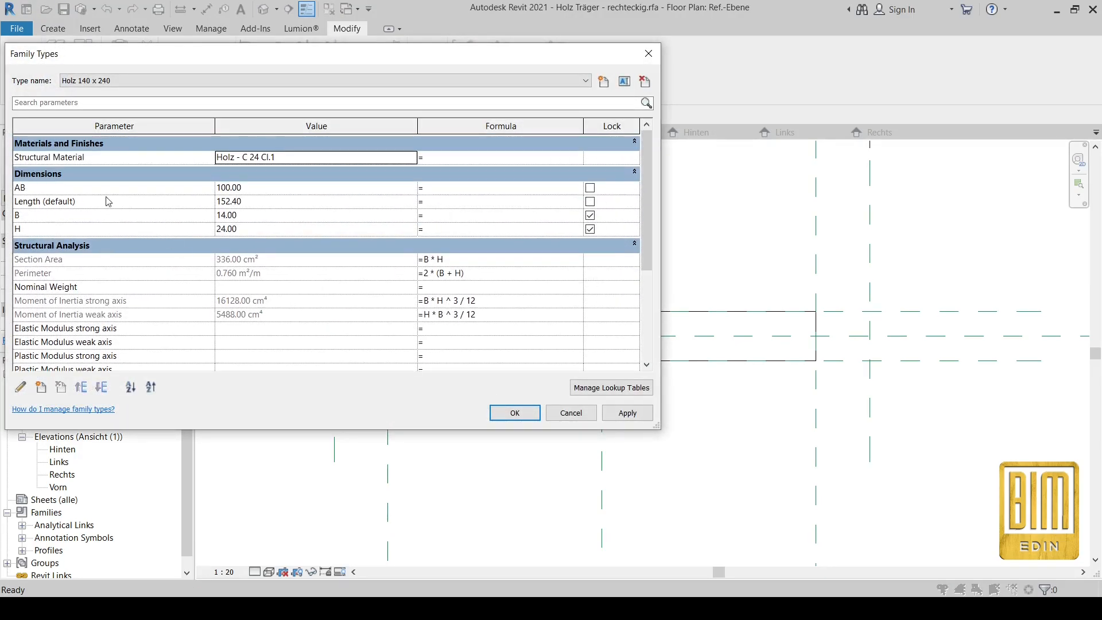
pyautogui.click(78, 187)
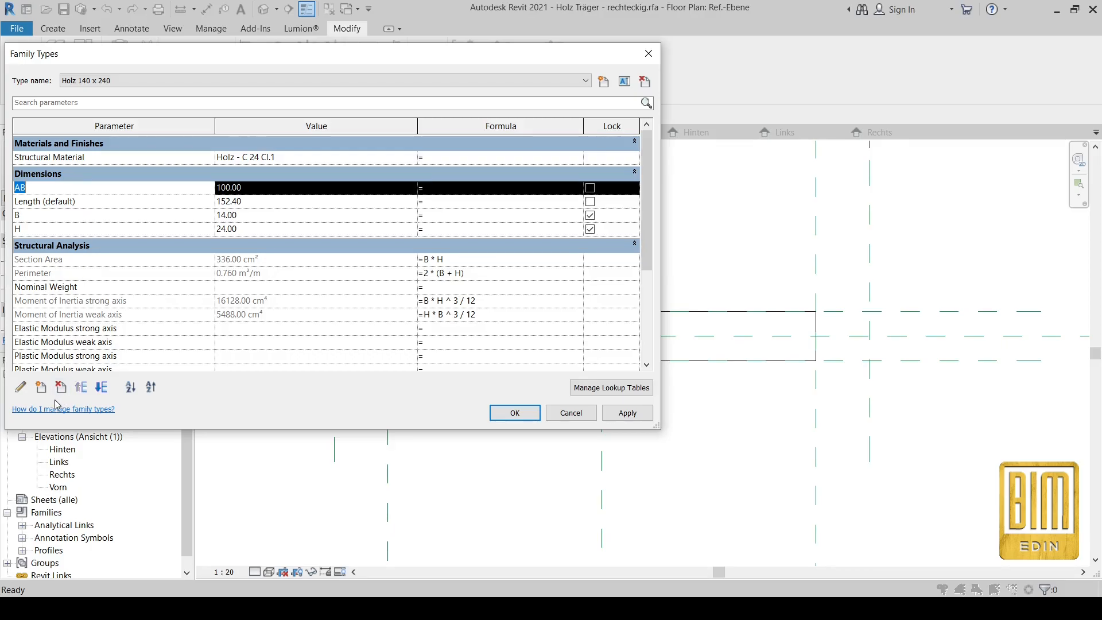
pyautogui.click(20, 387)
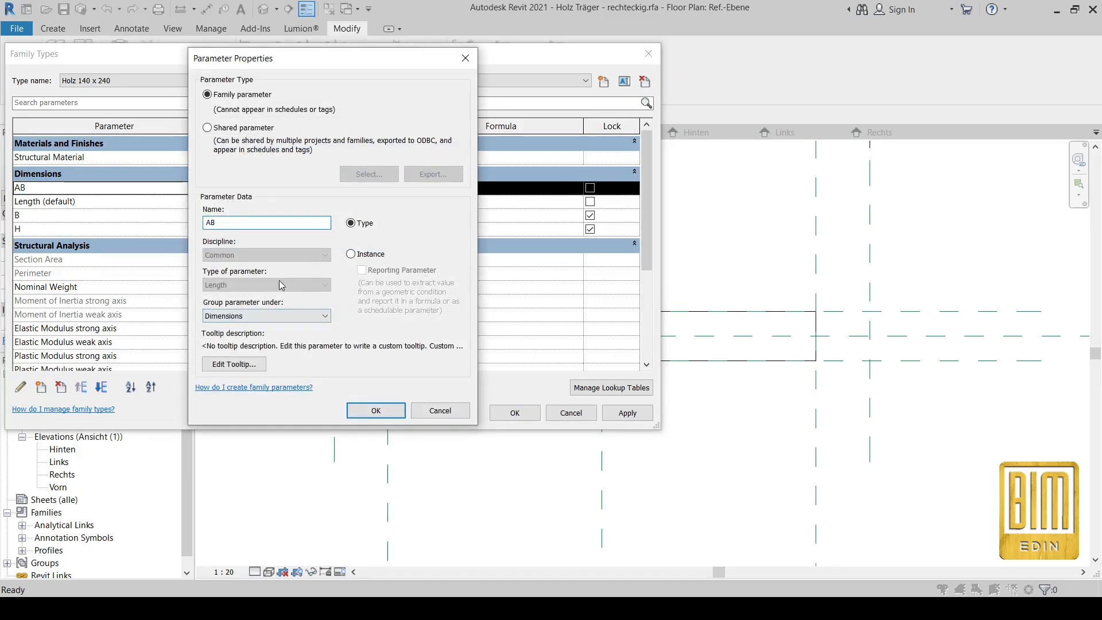
pyautogui.click(252, 316)
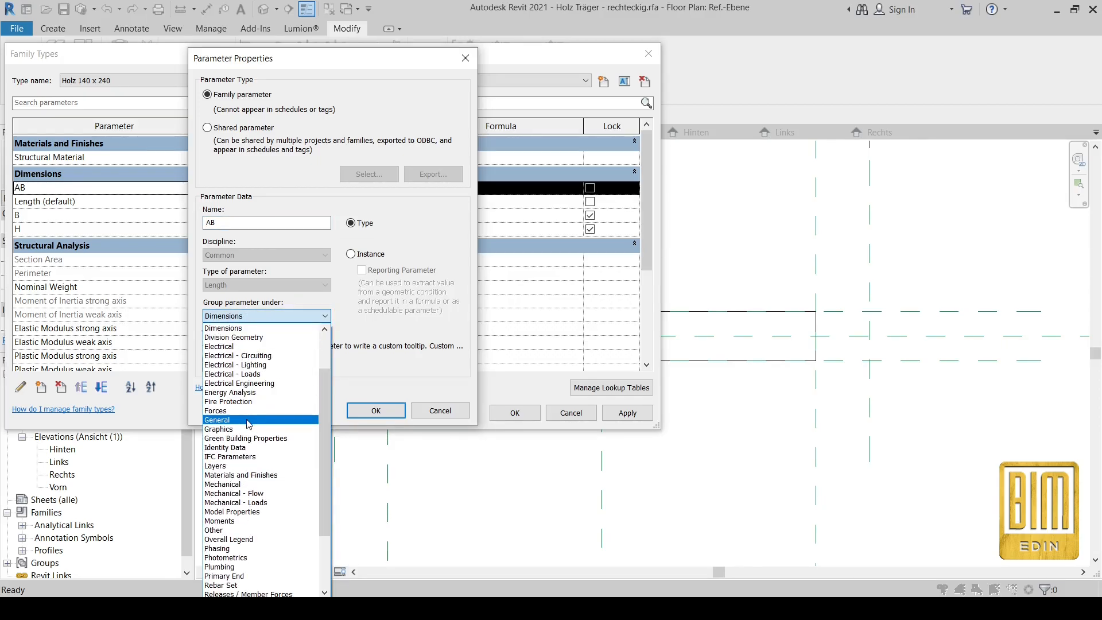
pyautogui.scroll(-1, 253, 421)
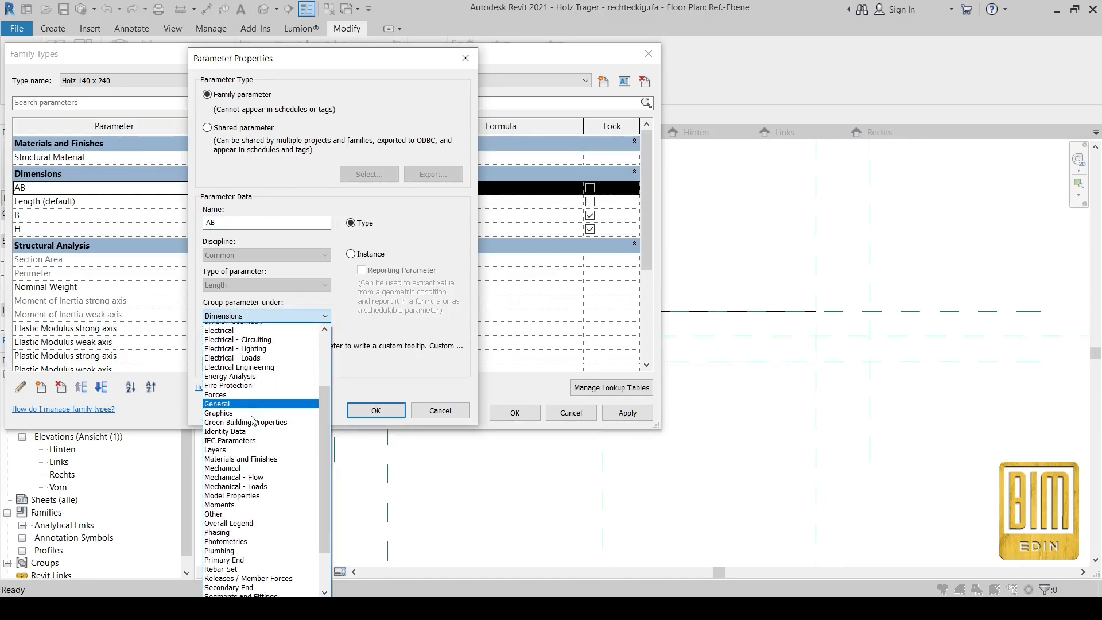
pyautogui.click(241, 502)
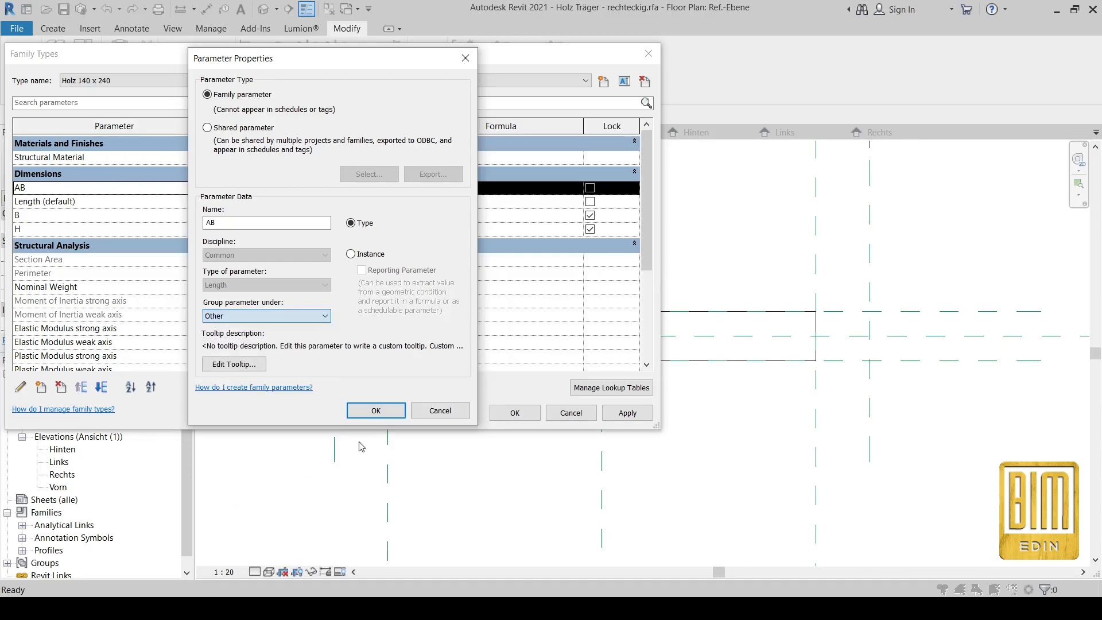
pyautogui.click(374, 411)
# Step: Move the OVERHEAD LINES parameter into the Dimensions group
pyautogui.scroll(-3, 90, 239)
pyautogui.scroll(-3, 90, 238)
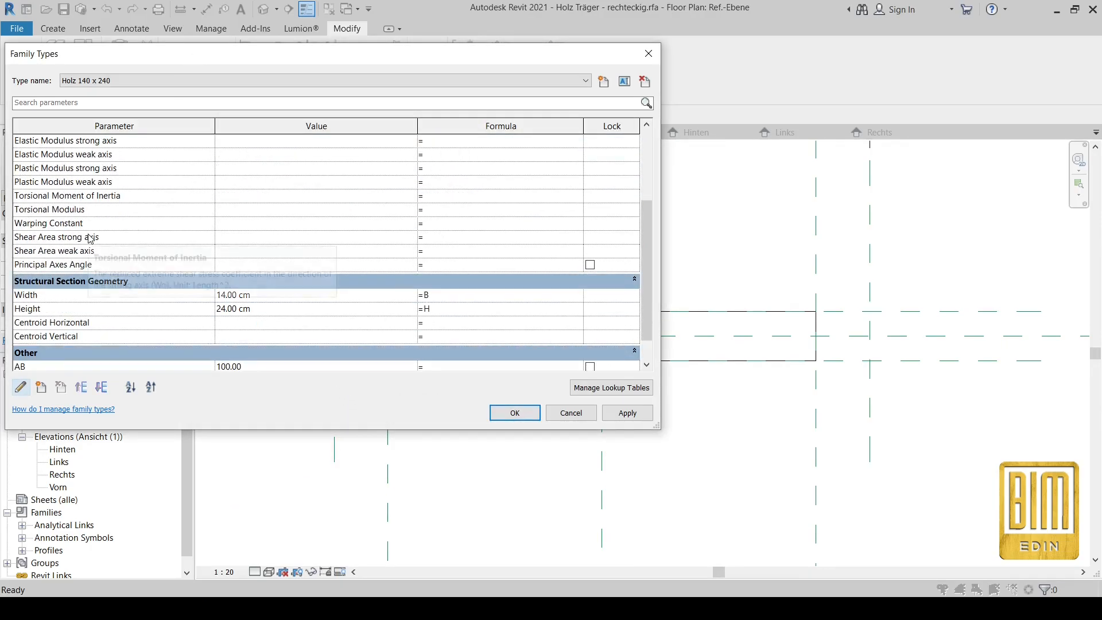
pyautogui.click(78, 311)
pyautogui.click(76, 326)
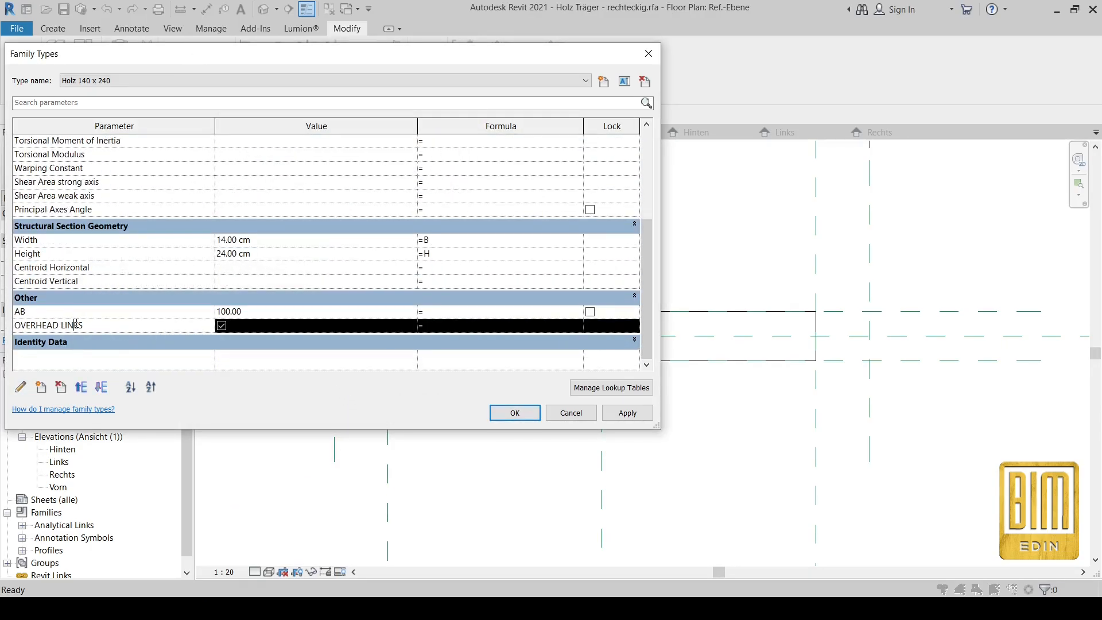
pyautogui.click(21, 387)
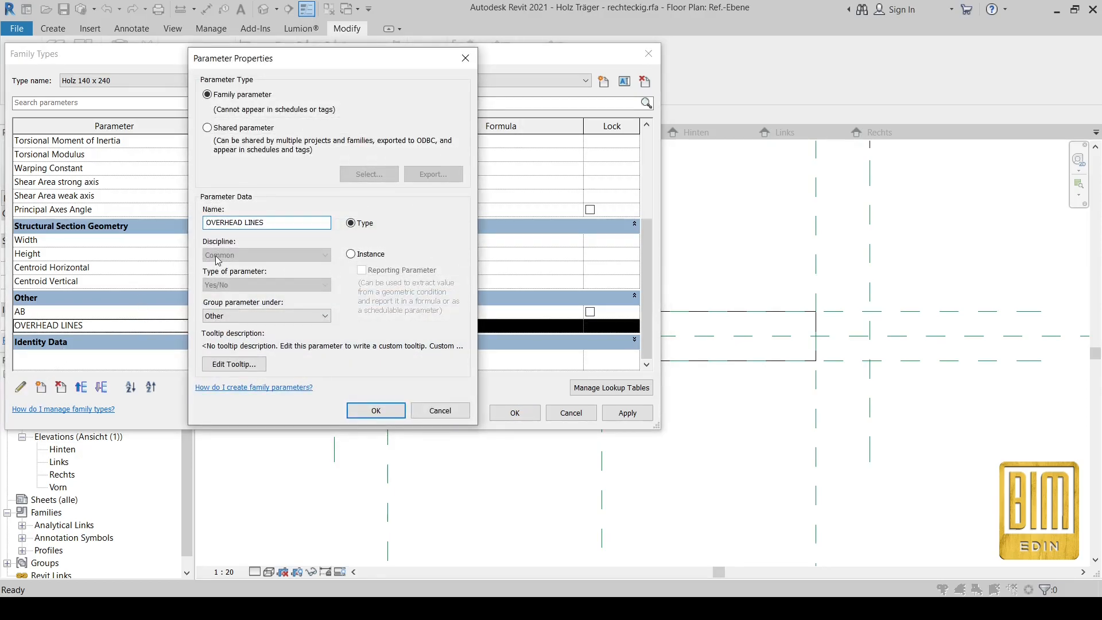
pyautogui.click(237, 316)
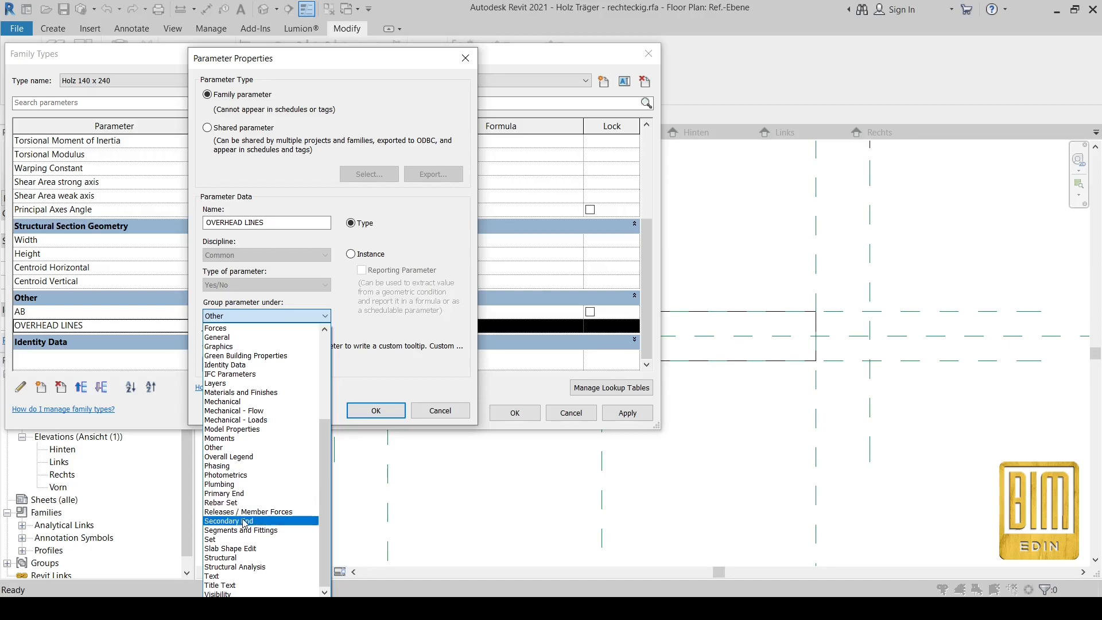
pyautogui.scroll(2, 245, 523)
pyautogui.scroll(1, 245, 513)
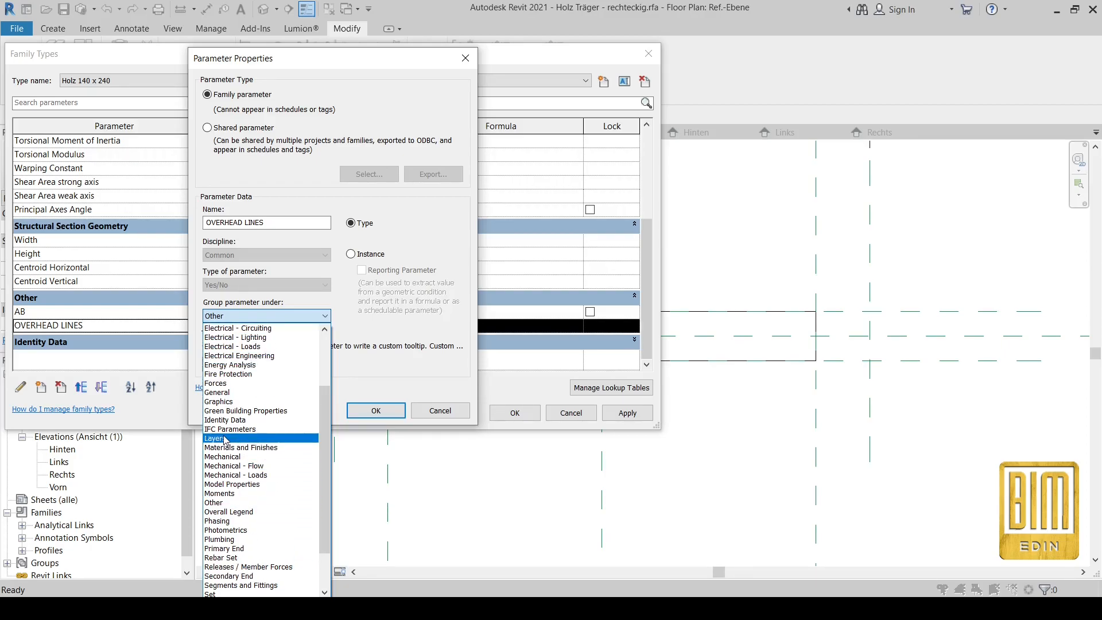
pyautogui.scroll(2, 232, 450)
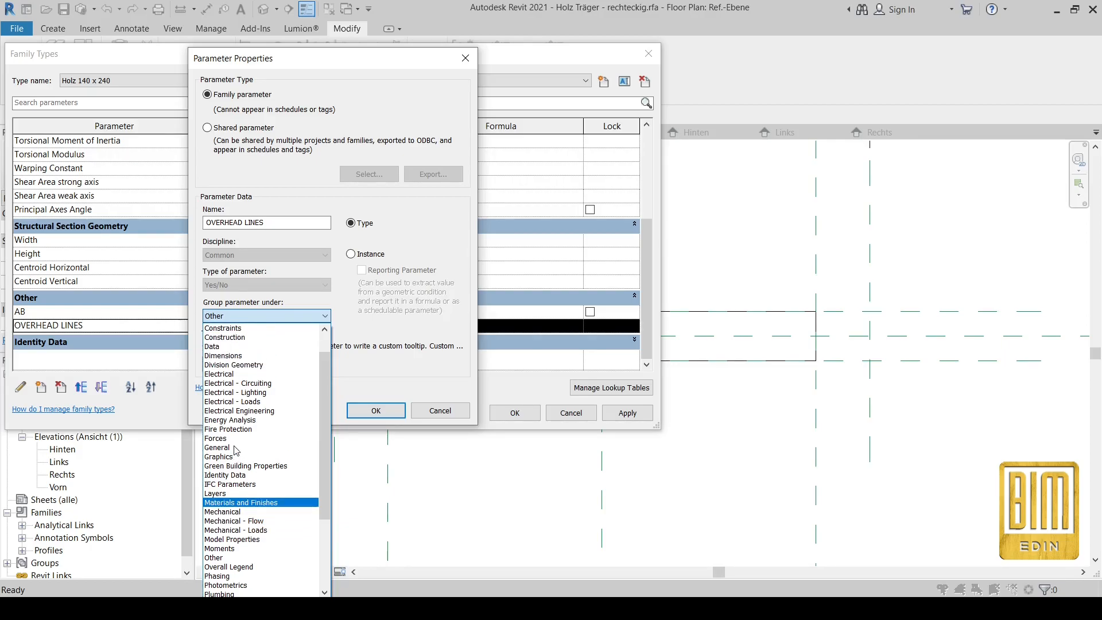
pyautogui.click(229, 347)
pyautogui.click(377, 410)
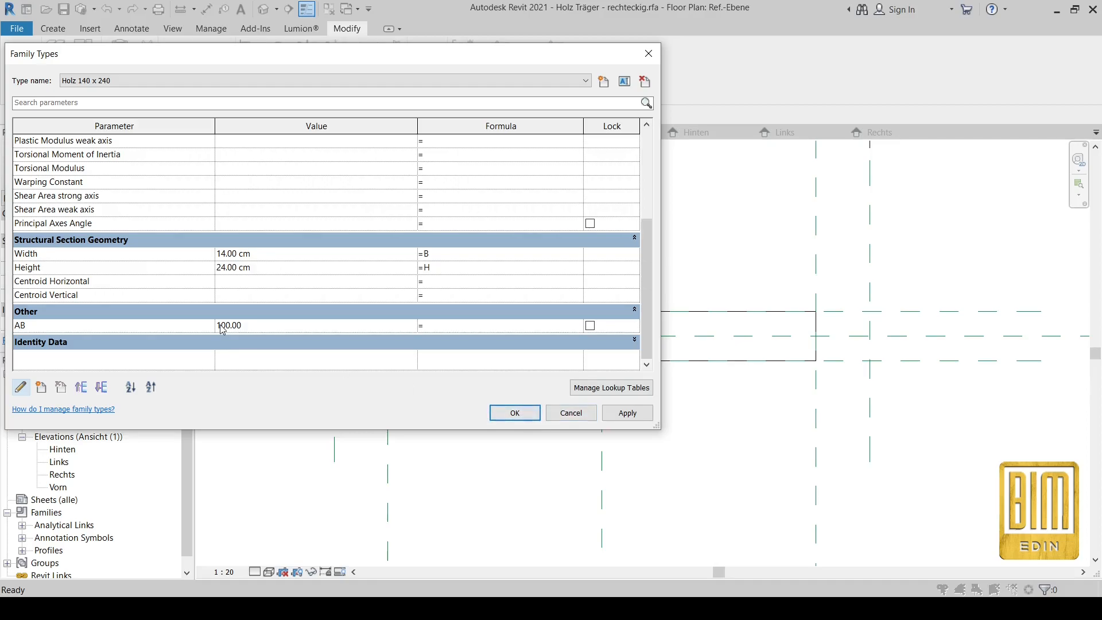
pyautogui.scroll(5, 223, 329)
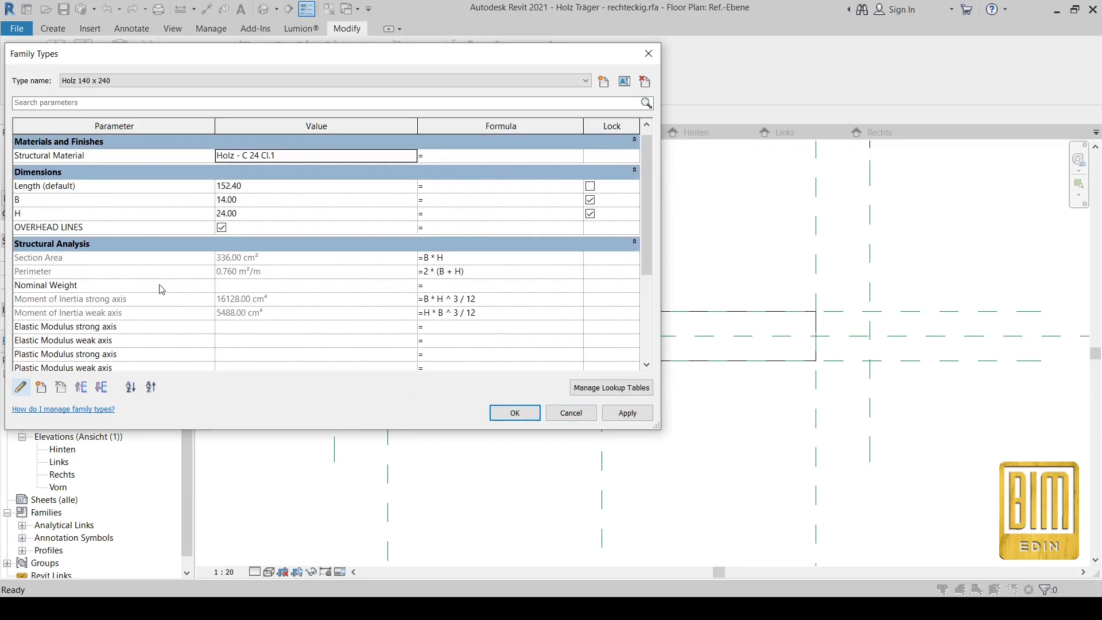
pyautogui.scroll(-5, 124, 244)
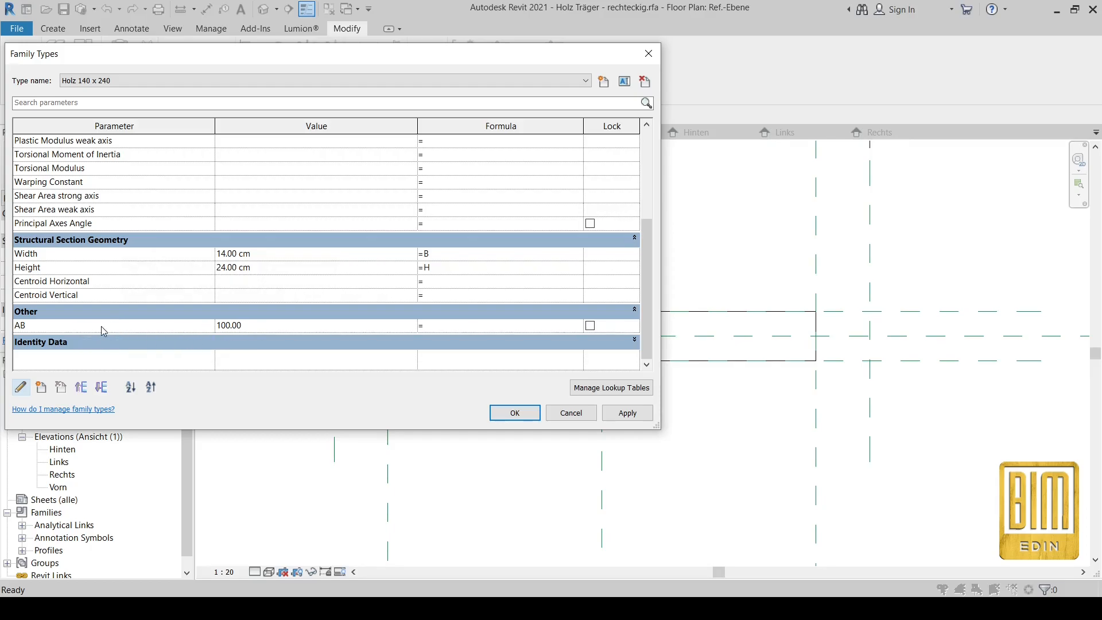
# Step: Create a new type length parameter named LINE and group it under Other
pyautogui.click(42, 389)
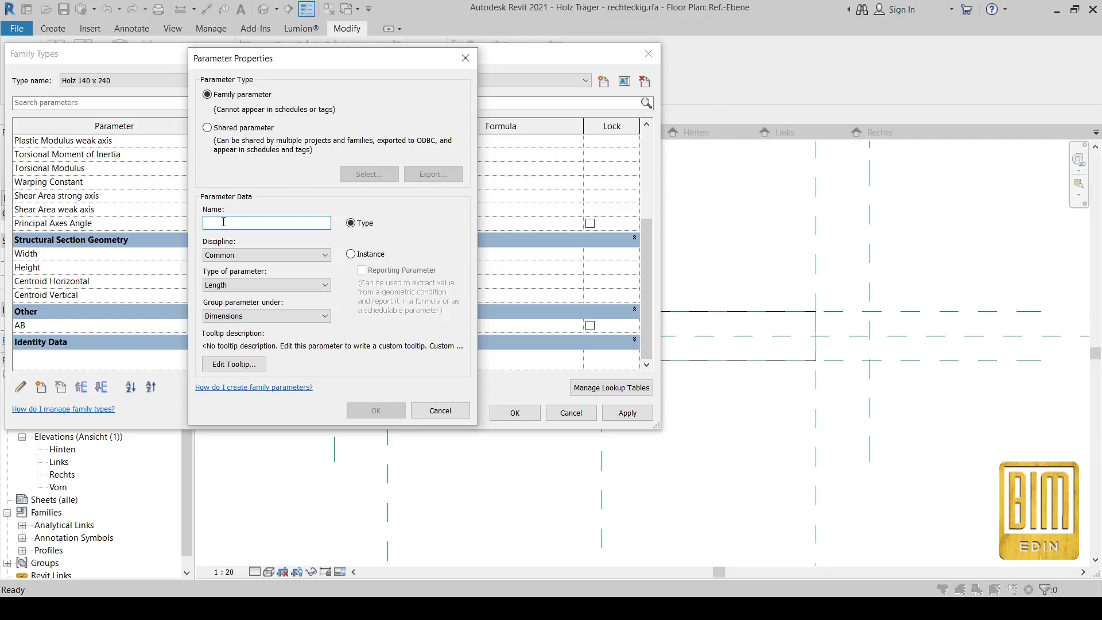
pyautogui.write('LINE')
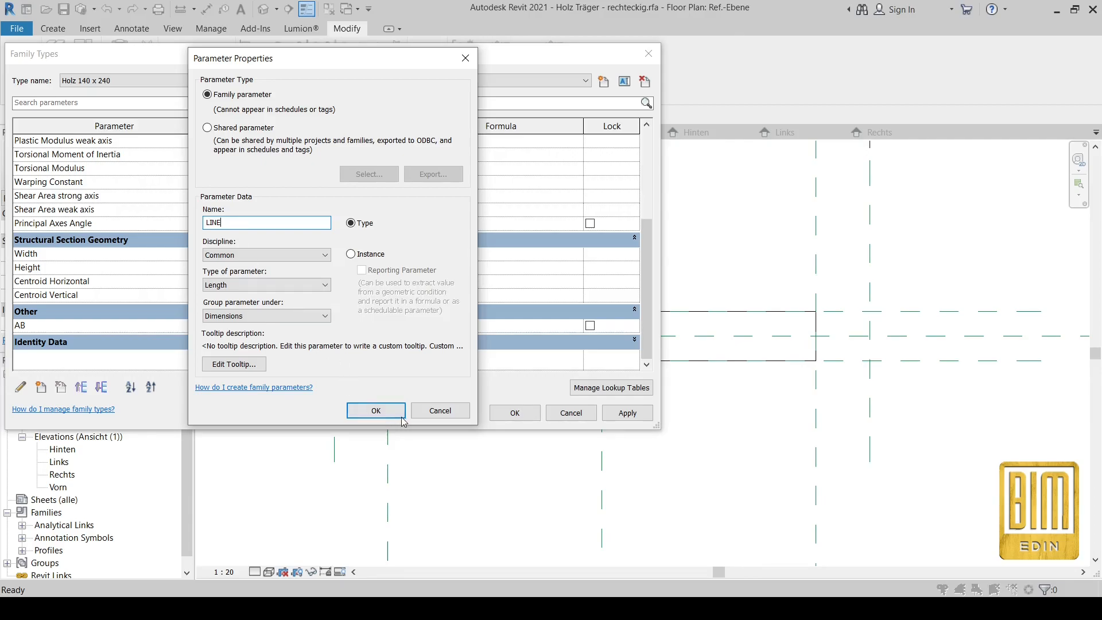
pyautogui.click(383, 411)
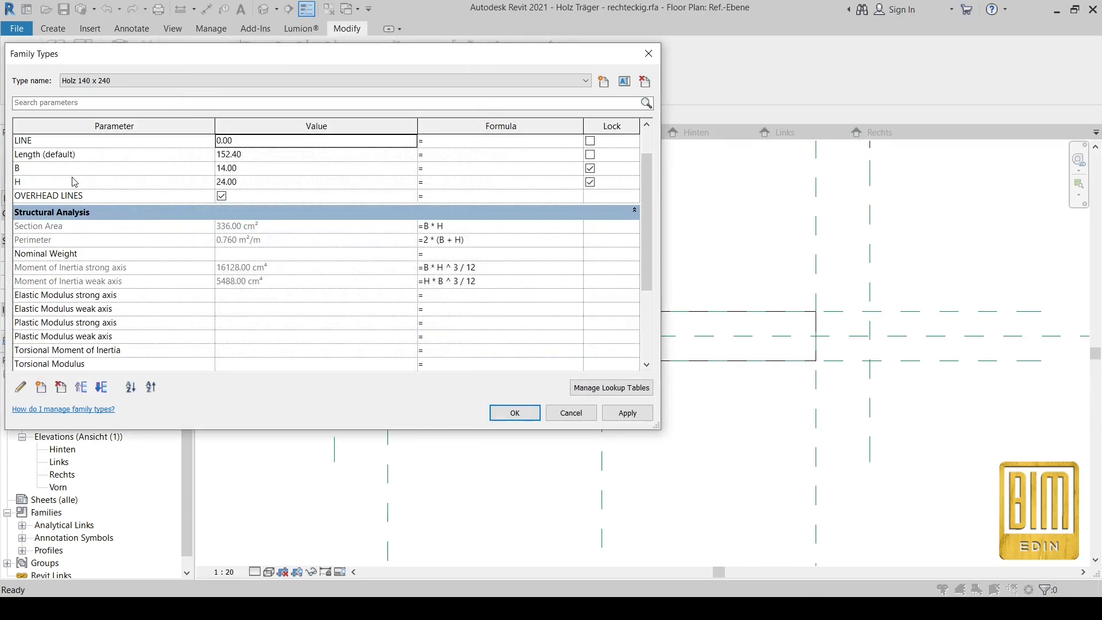
pyautogui.click(56, 143)
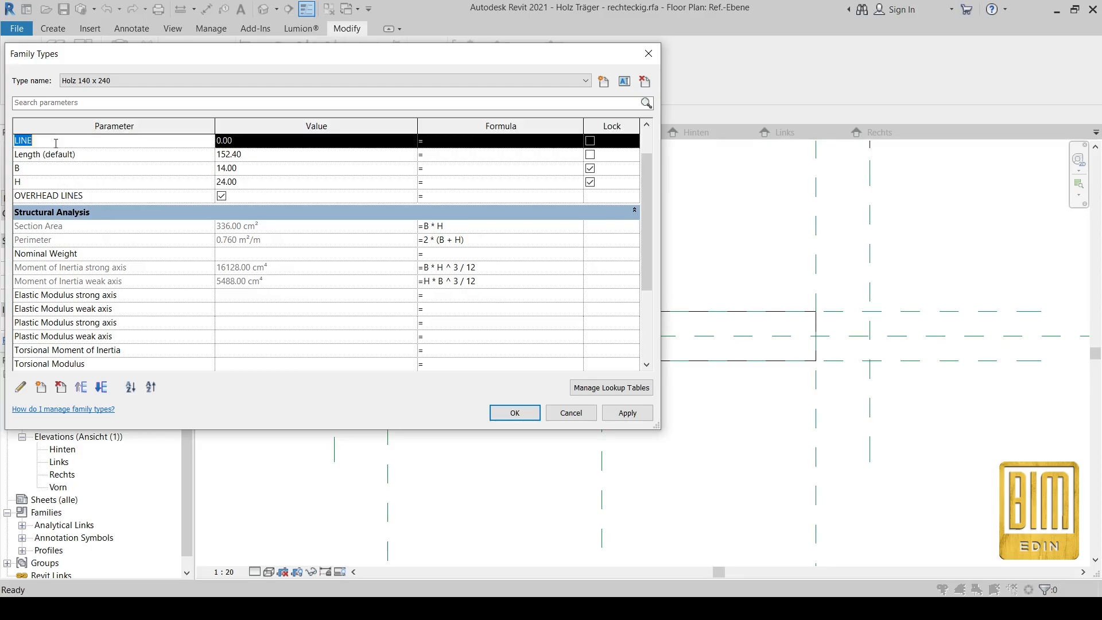
pyautogui.click(21, 387)
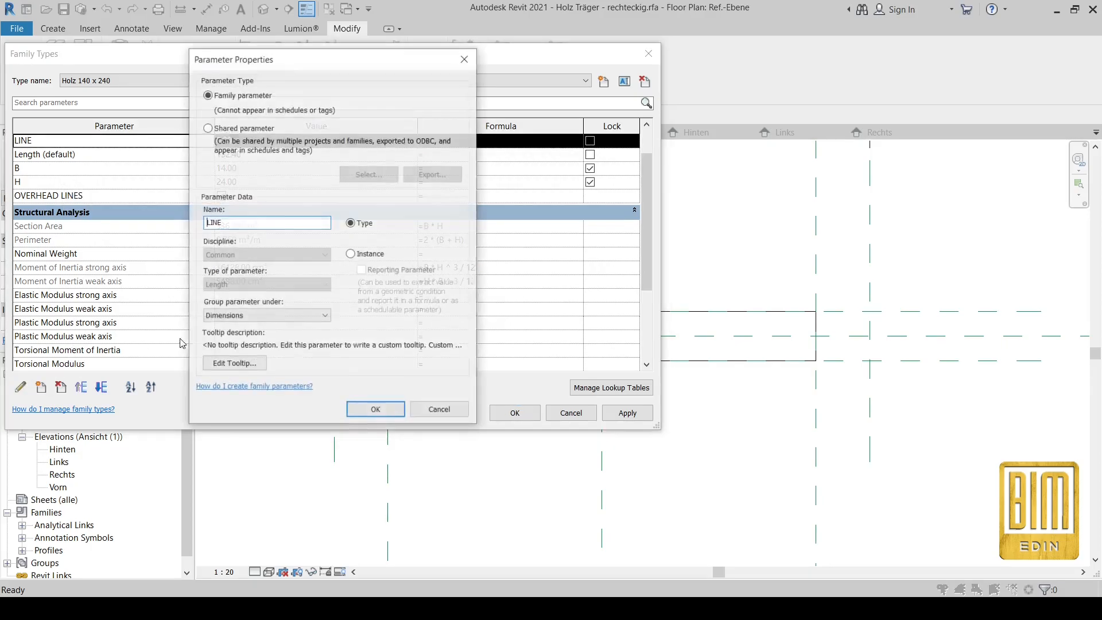
pyautogui.click(239, 315)
pyautogui.click(235, 536)
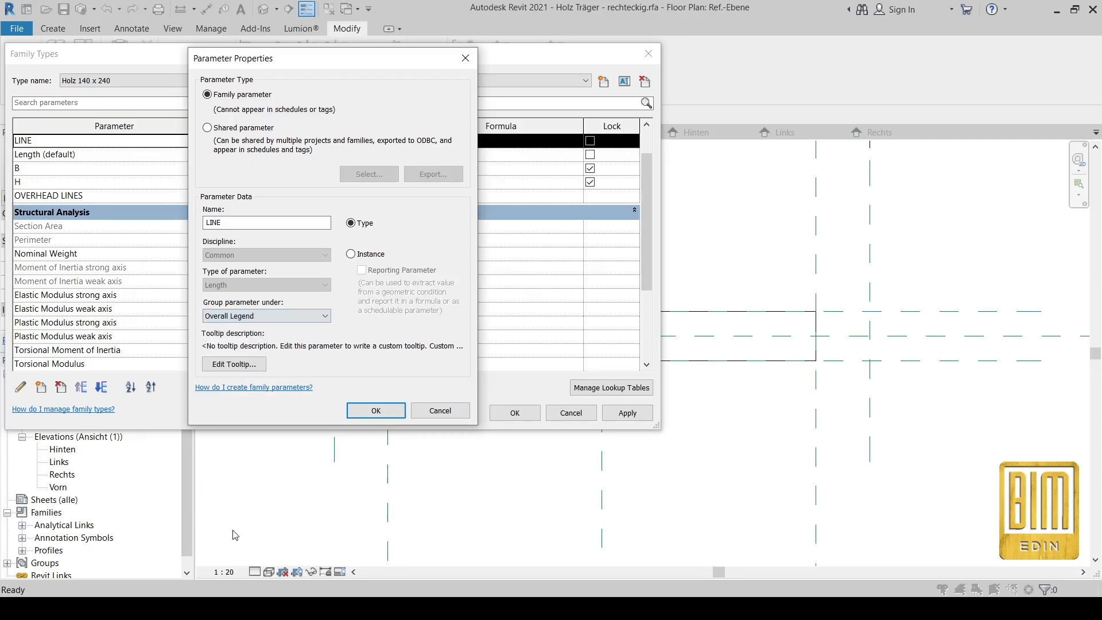
pyautogui.click(251, 316)
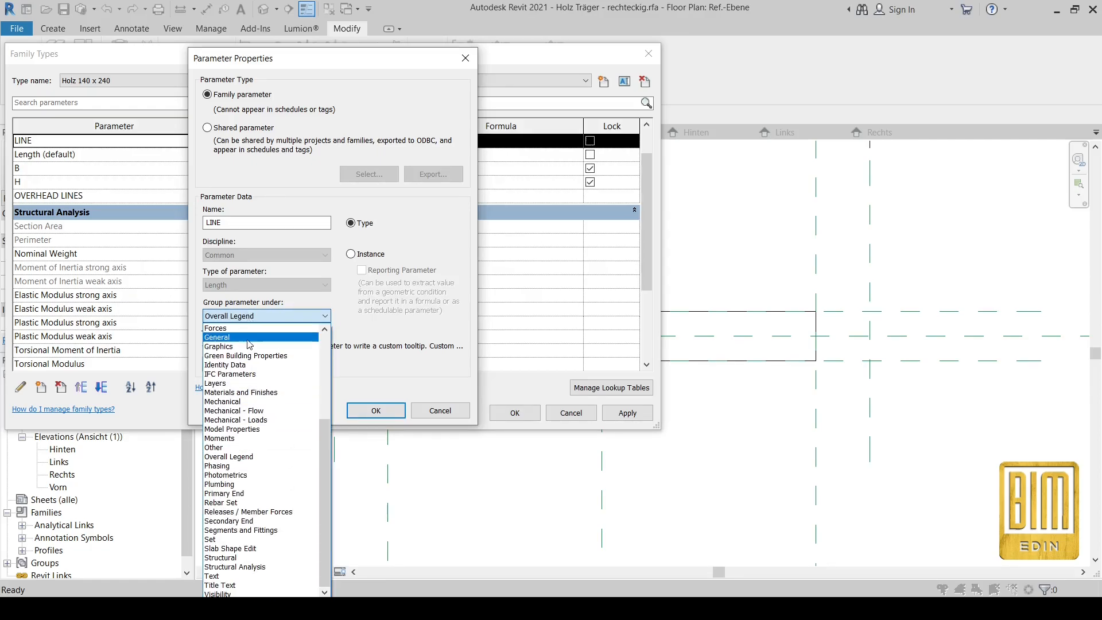
pyautogui.click(229, 447)
pyautogui.click(376, 410)
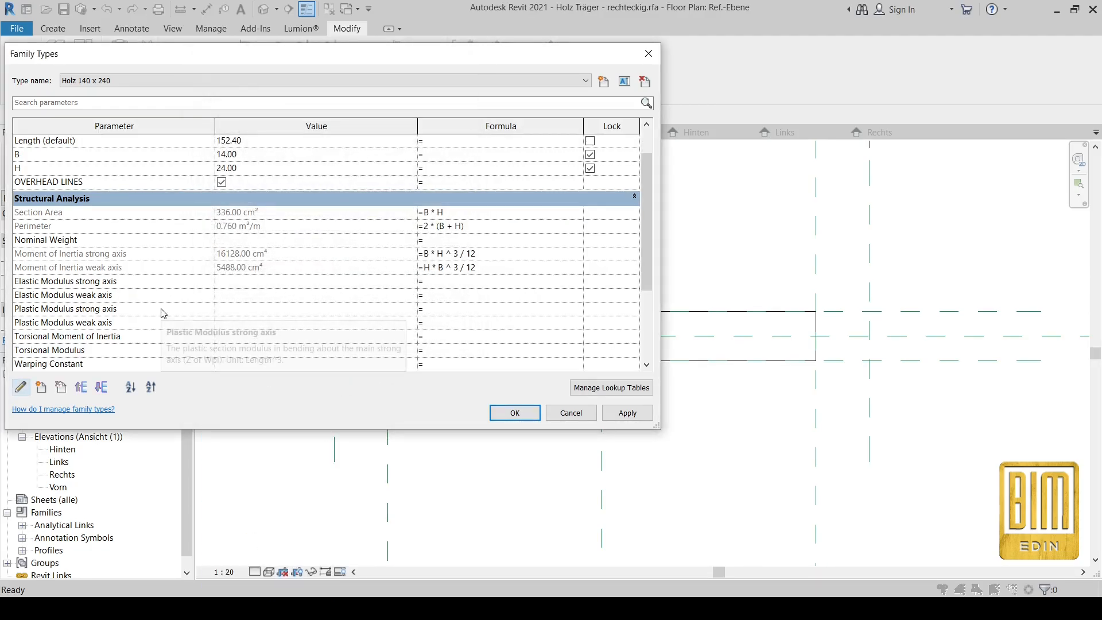
# Step: Set the LINE parameter's value to 300.00
pyautogui.scroll(-5, 161, 312)
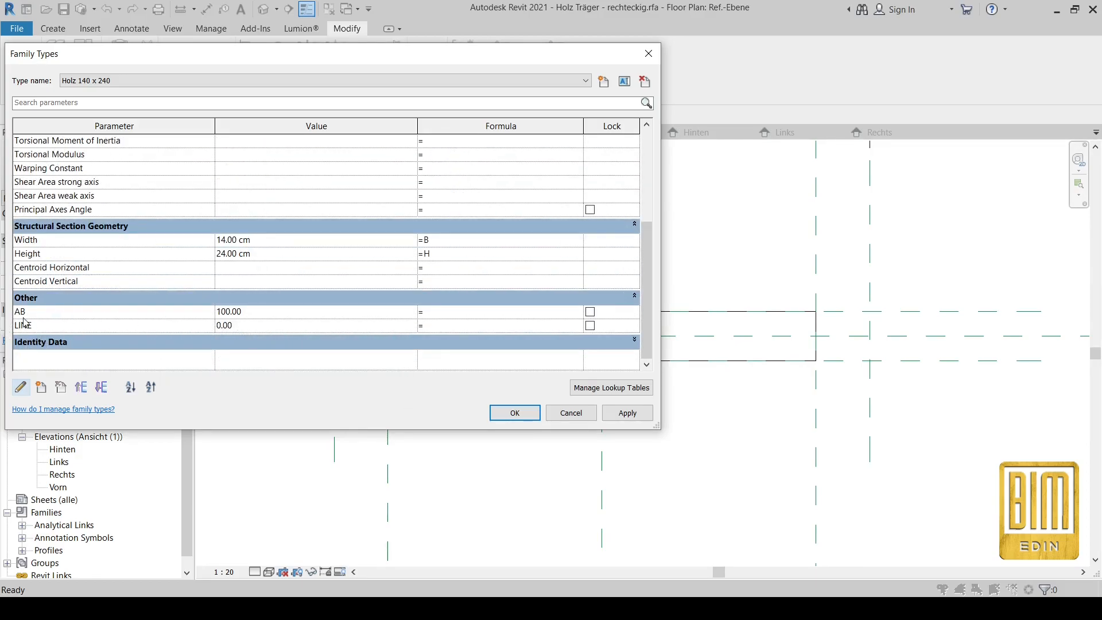
pyautogui.click(250, 325)
pyautogui.write('3')
pyautogui.press('Tab')
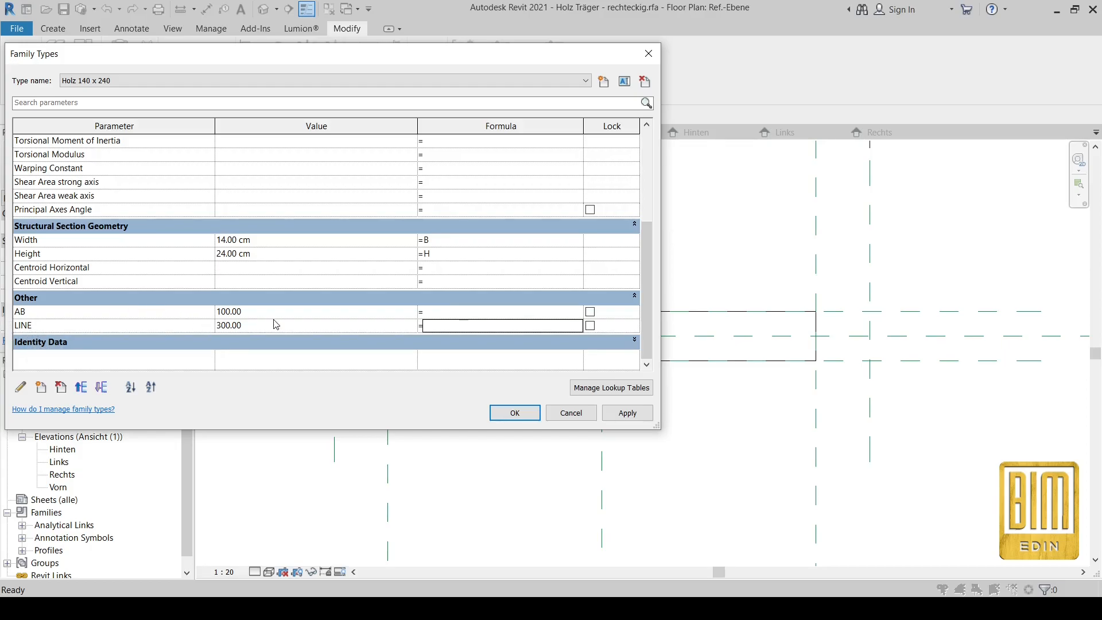
pyautogui.scroll(3, 276, 325)
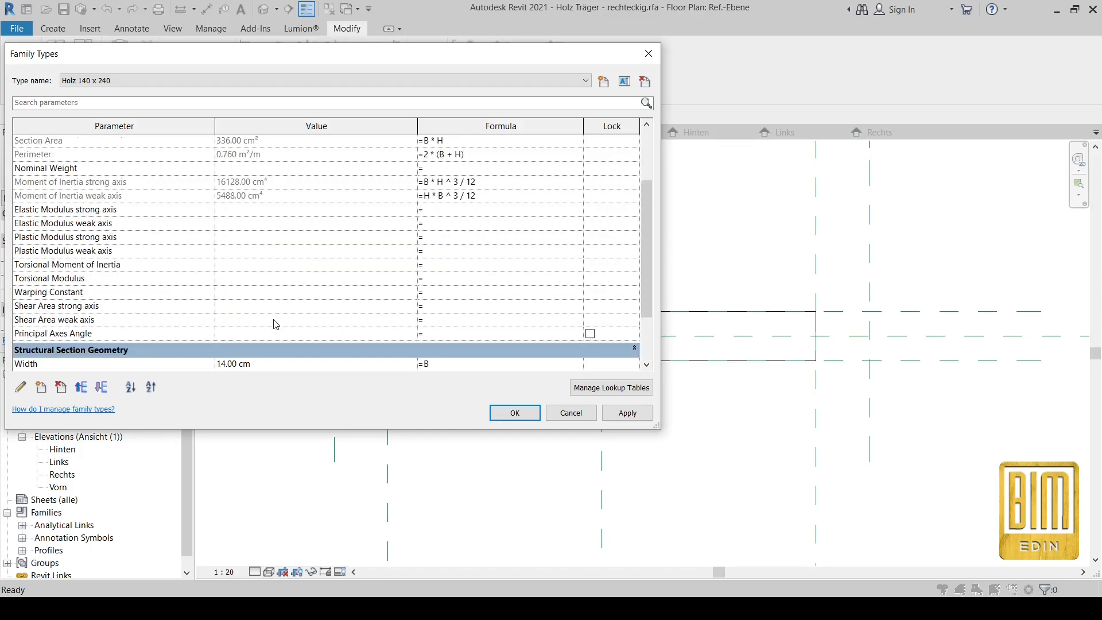
pyautogui.scroll(3, 276, 324)
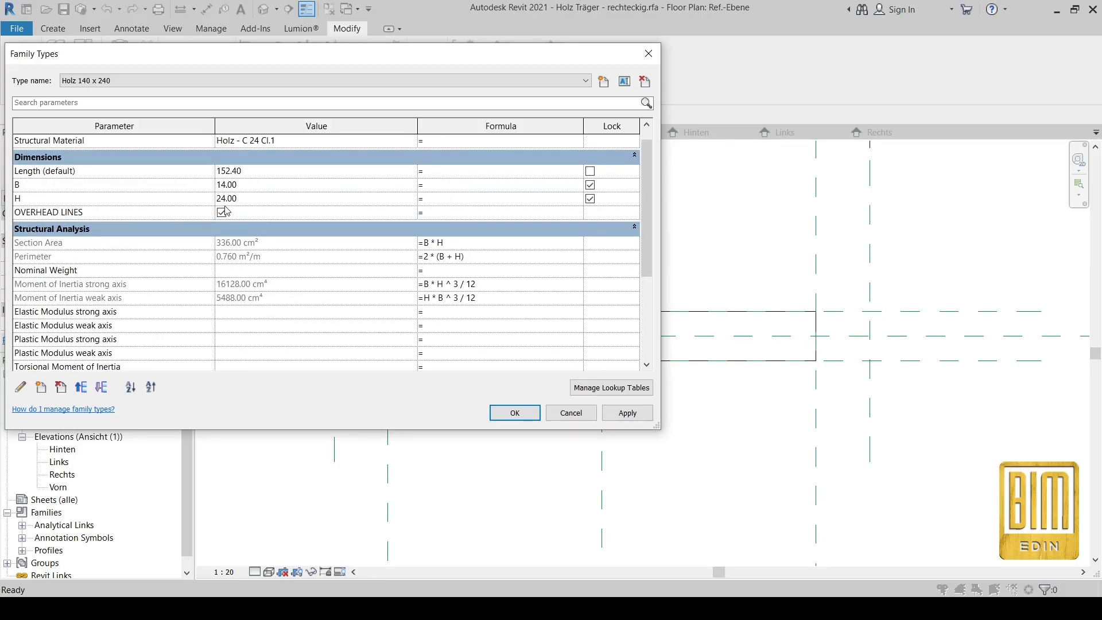
pyautogui.scroll(-6, 267, 284)
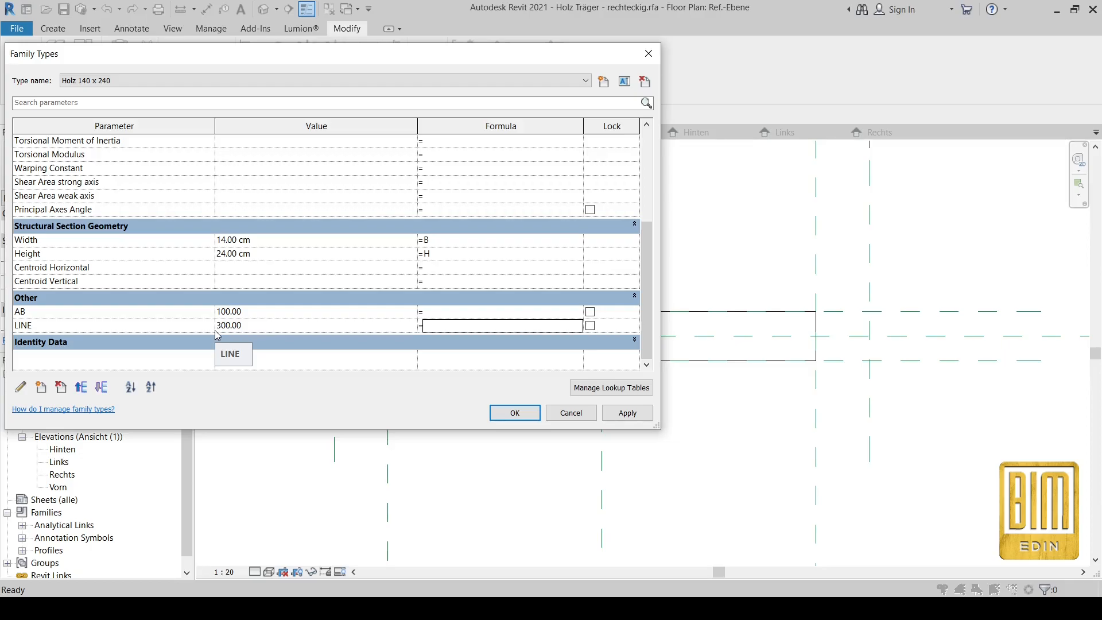
# Step: Write an if(OVERHEAD LINES, …) formula for AB, which Revit rejects as an invalid parameter
pyautogui.click(436, 313)
pyautogui.press('capslock')
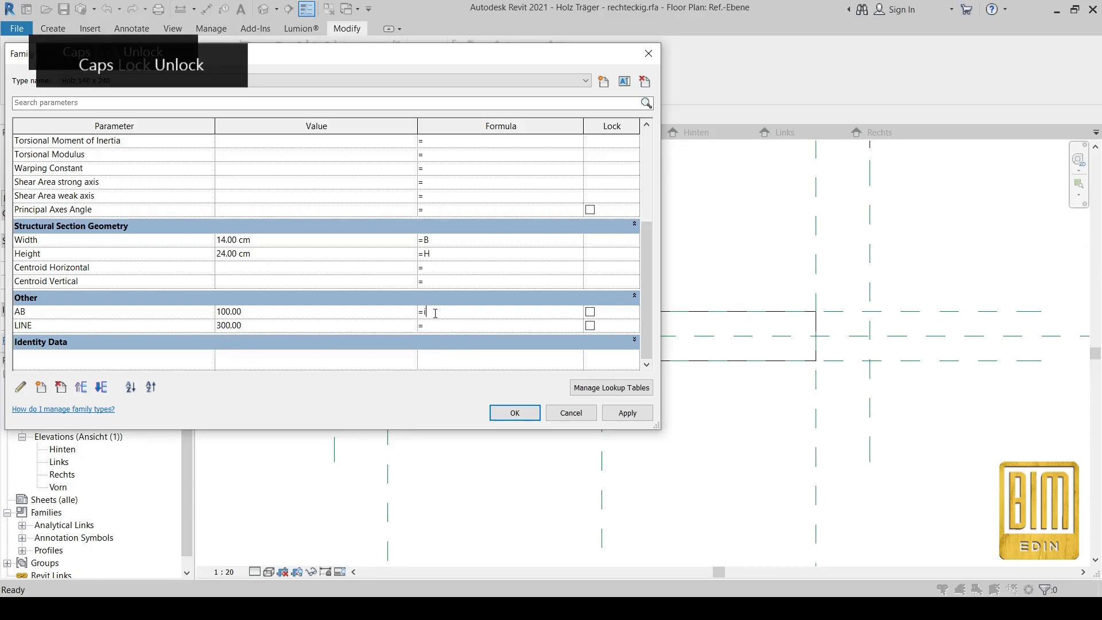
pyautogui.write('if')
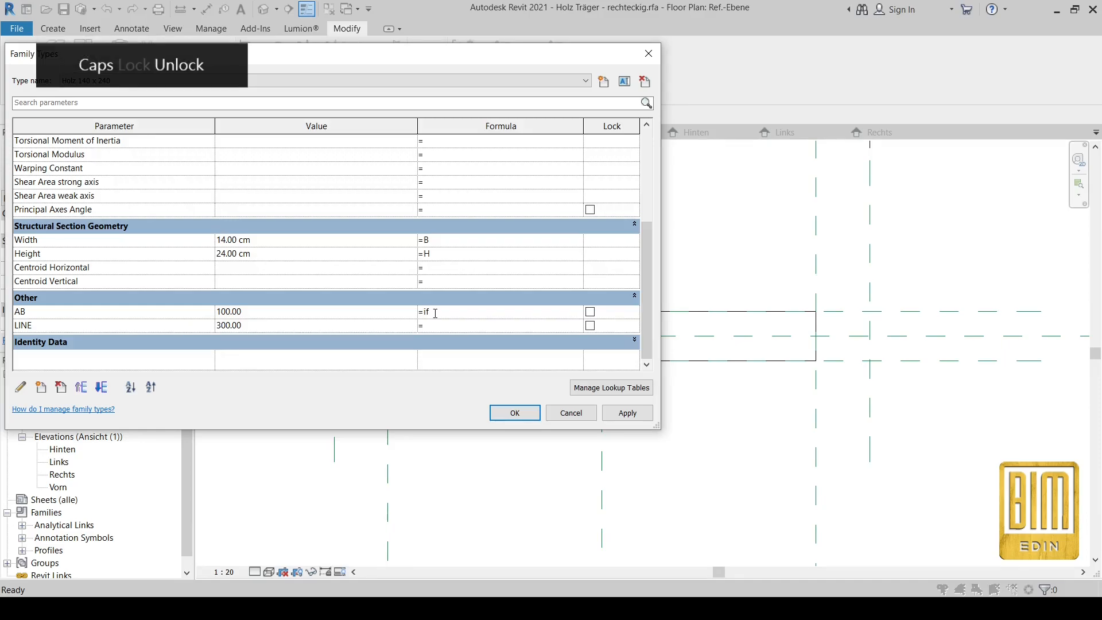
pyautogui.write('(')
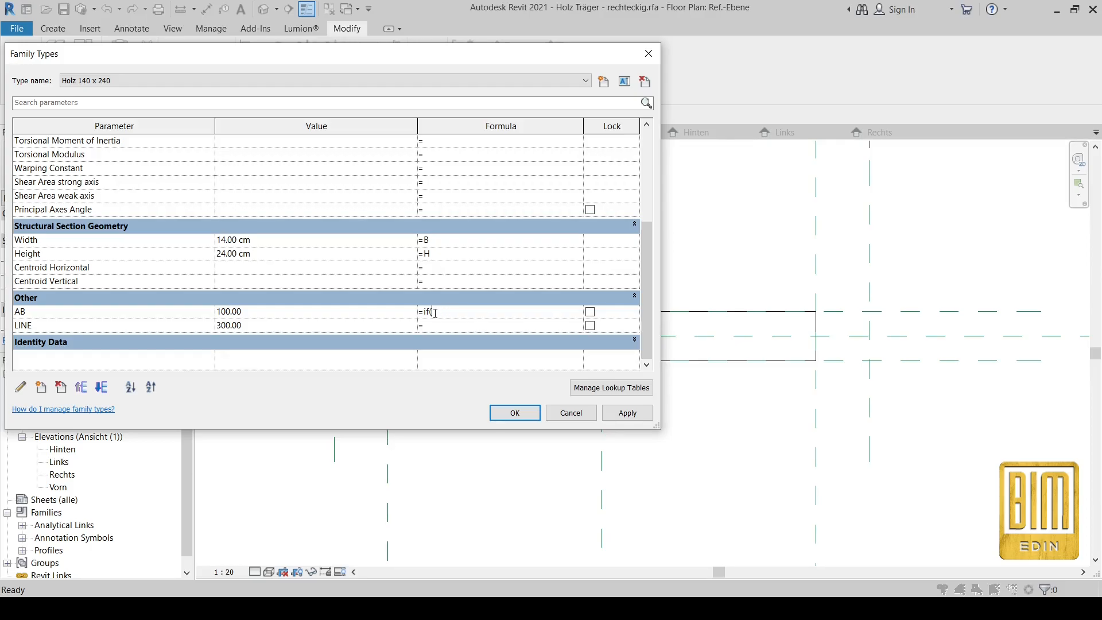
pyautogui.press('capslock')
pyautogui.write('O')
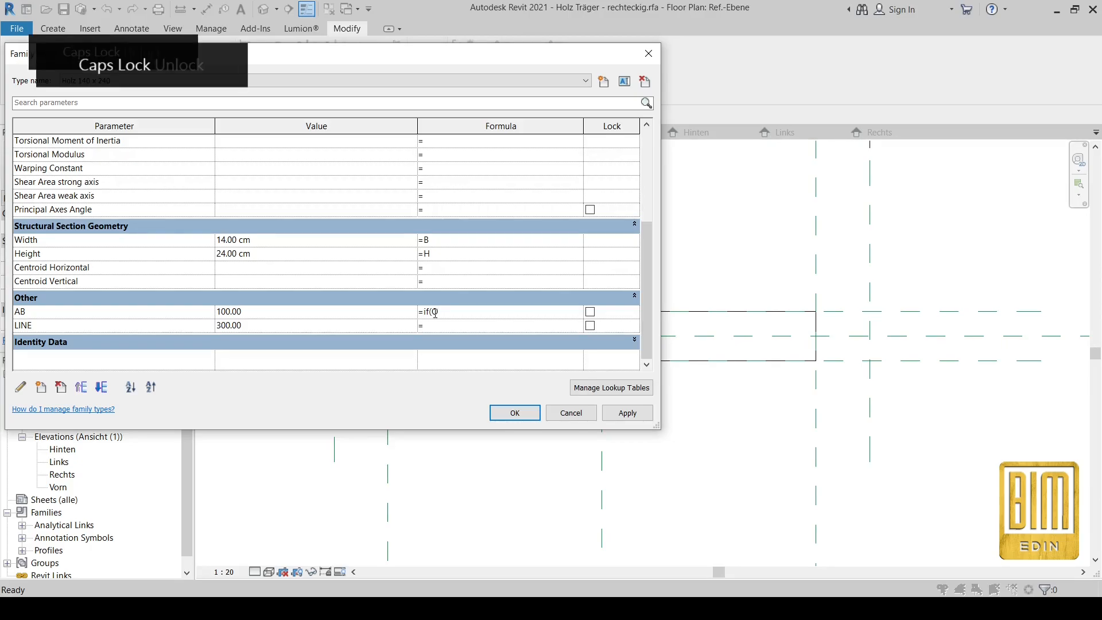
pyautogui.write('VERHEADLINE,LINE,5')
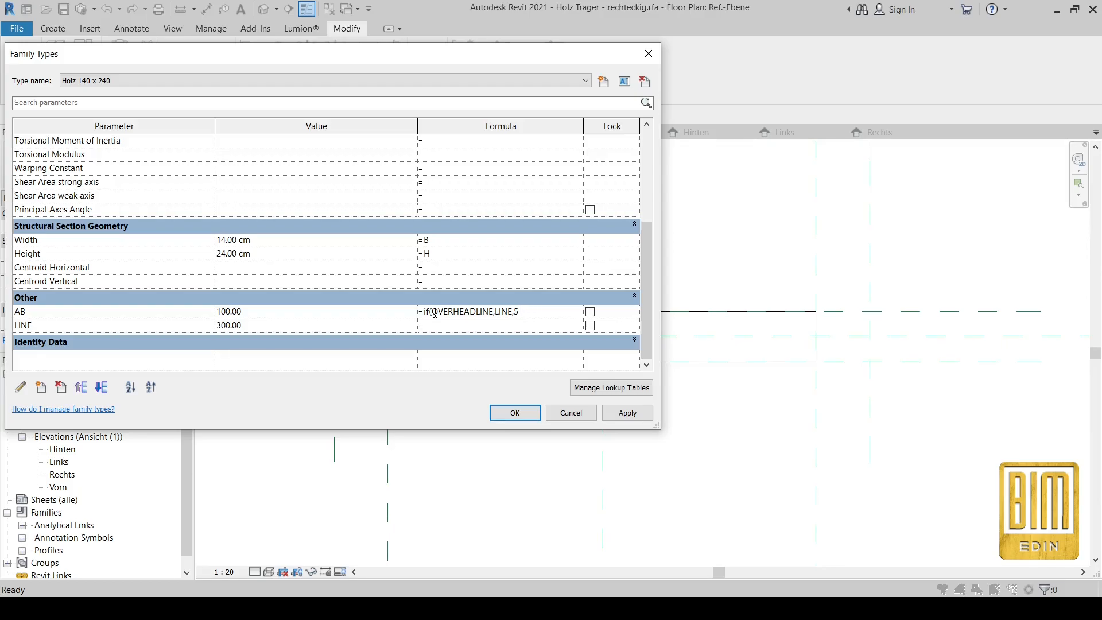
pyautogui.press('capslock')
pyautogui.click(516, 415)
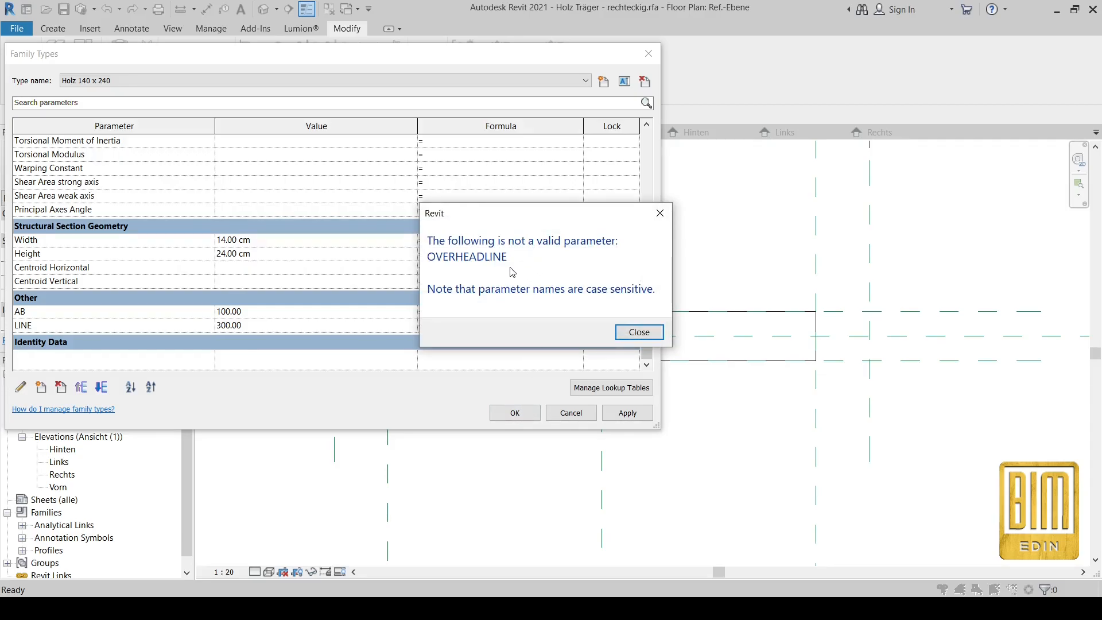
pyautogui.click(660, 212)
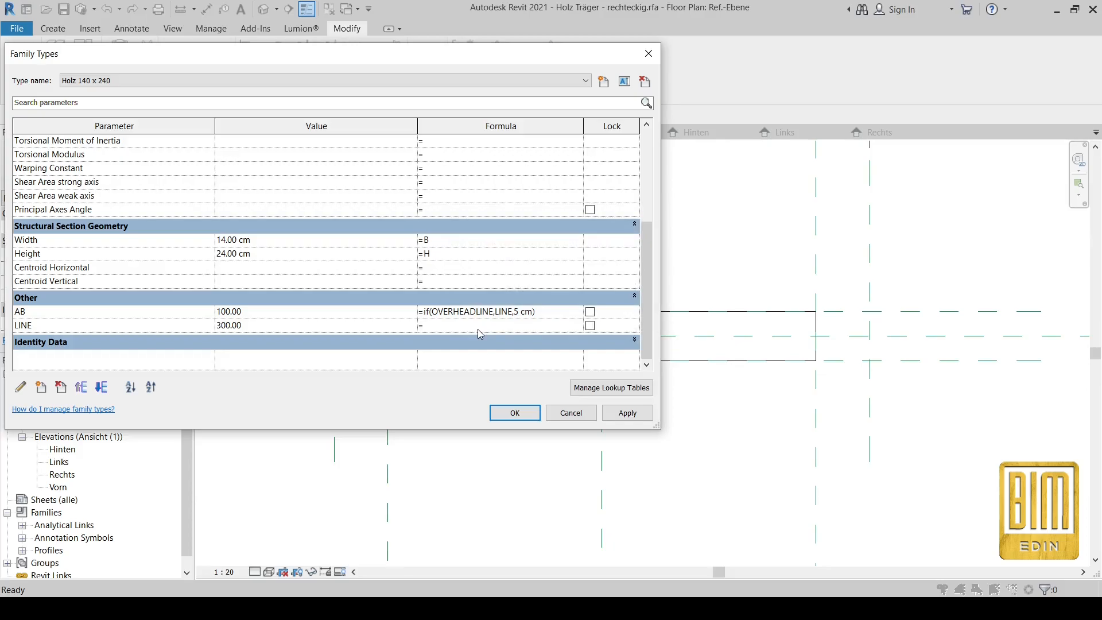
# Step: Correct AB's formula to if(OVERHEAD LINES, LINE, 5 cm) and accept the Family Types changes
pyautogui.click(477, 312)
pyautogui.scroll(5, 143, 212)
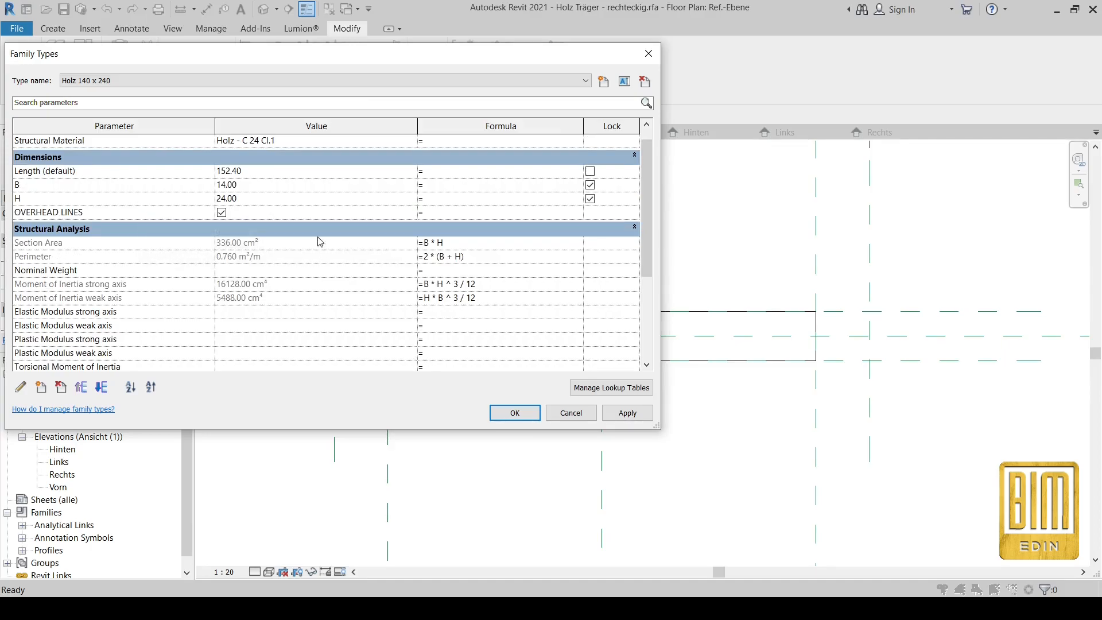
pyautogui.scroll(-5, 253, 257)
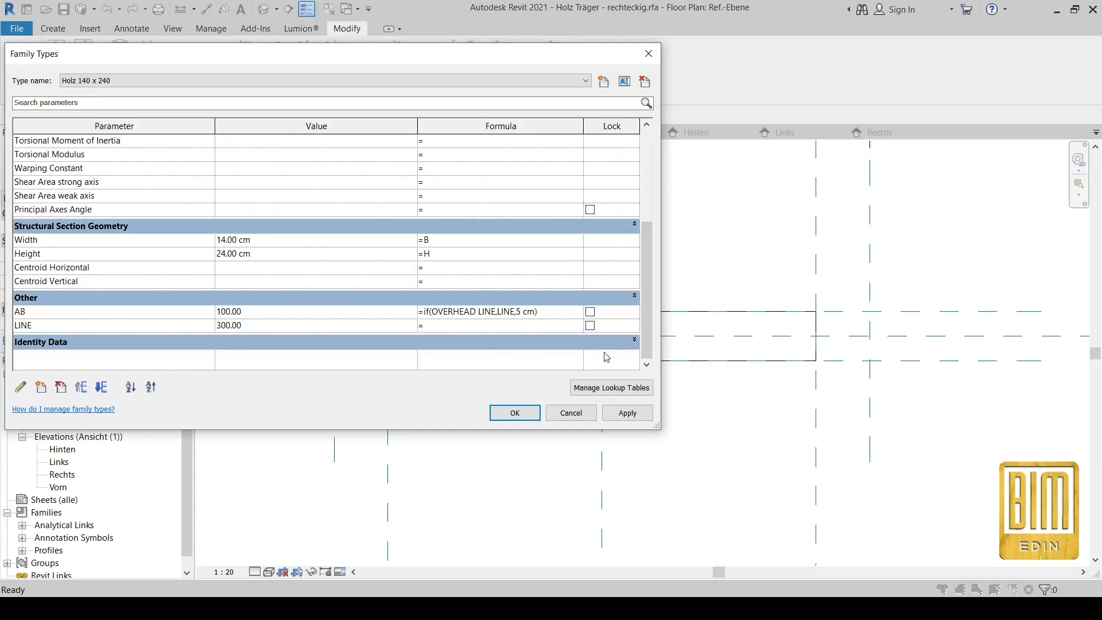
pyautogui.click(624, 413)
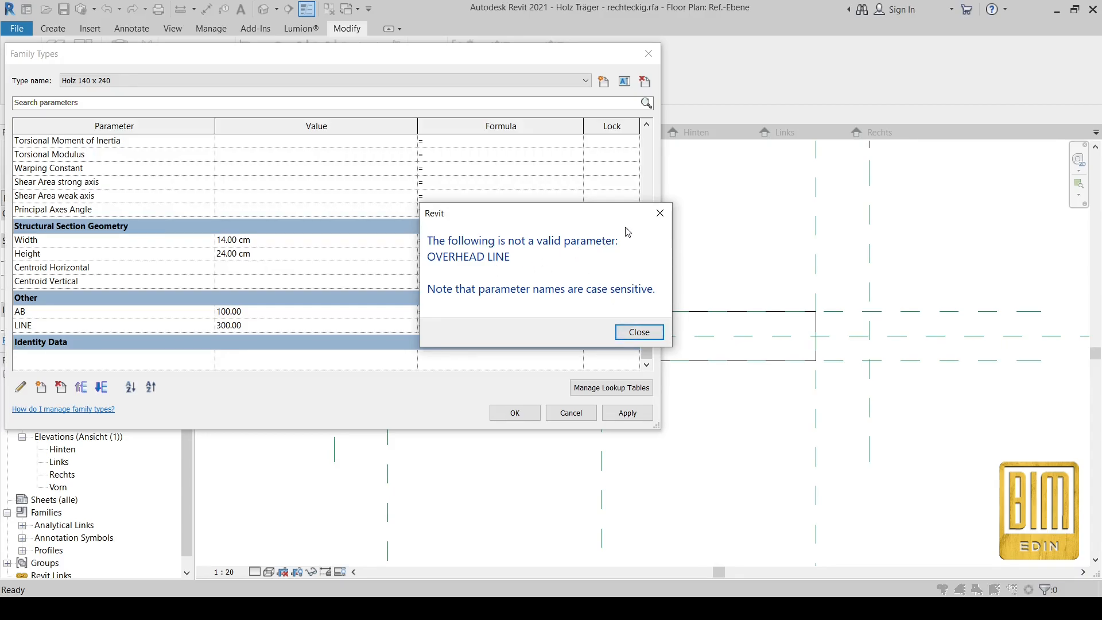
pyautogui.press('Return')
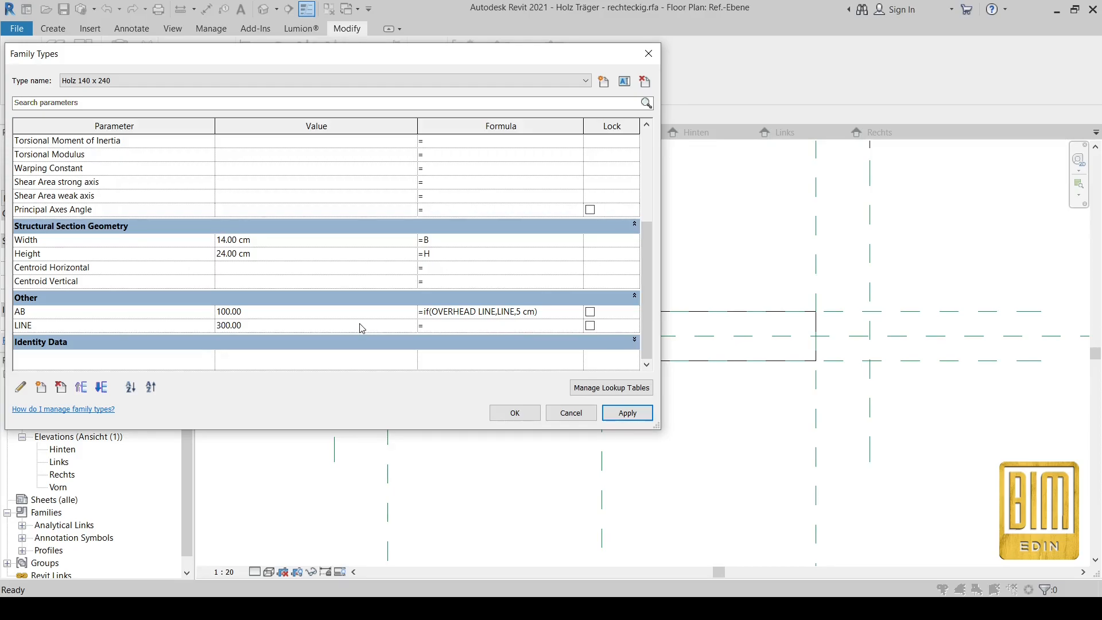
pyautogui.scroll(5, 361, 327)
pyautogui.scroll(-5, 361, 328)
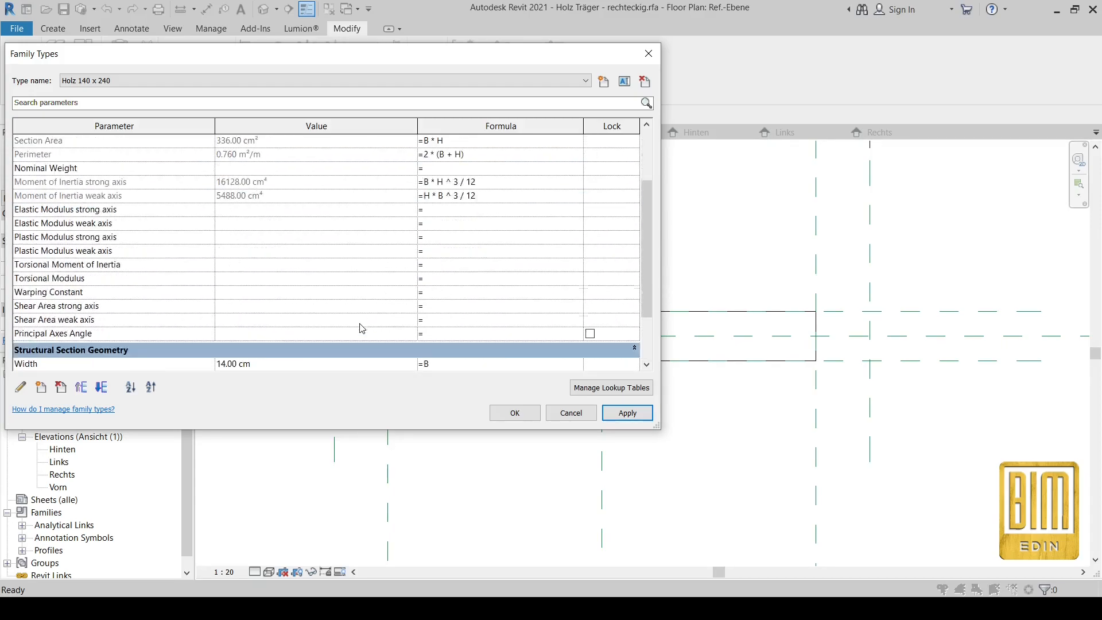
pyautogui.click(492, 311)
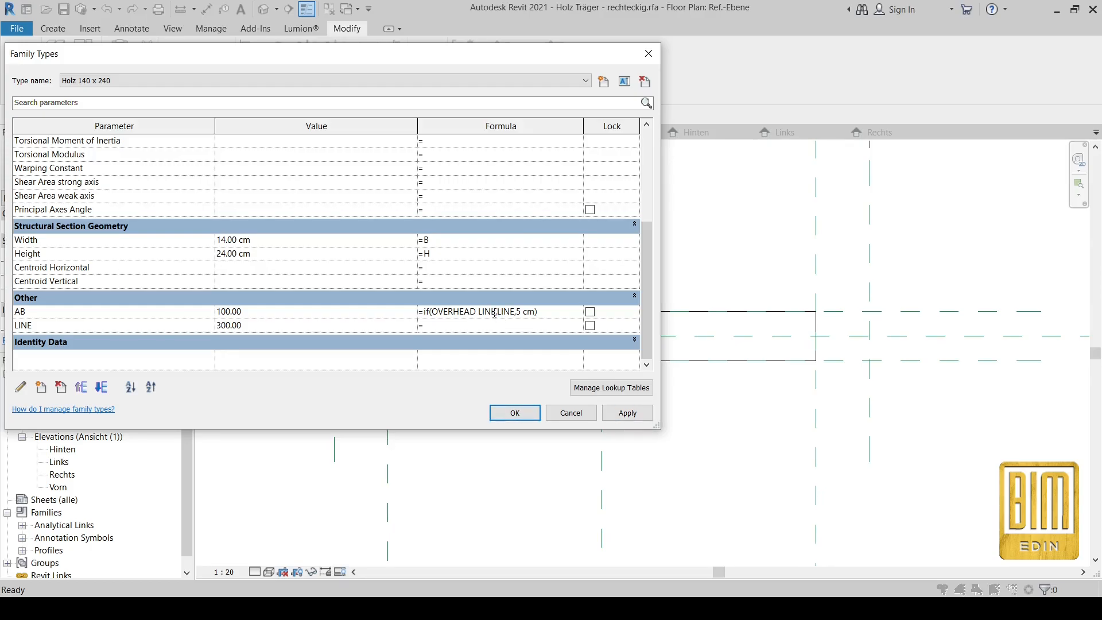
pyautogui.write('s')
pyautogui.click(635, 417)
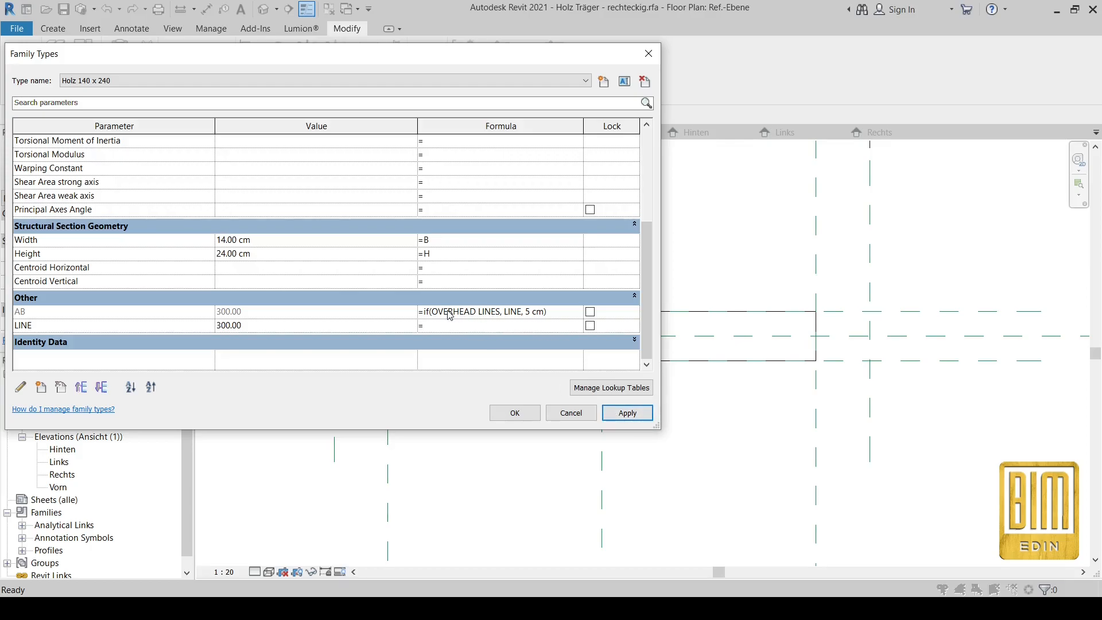
pyautogui.click(524, 414)
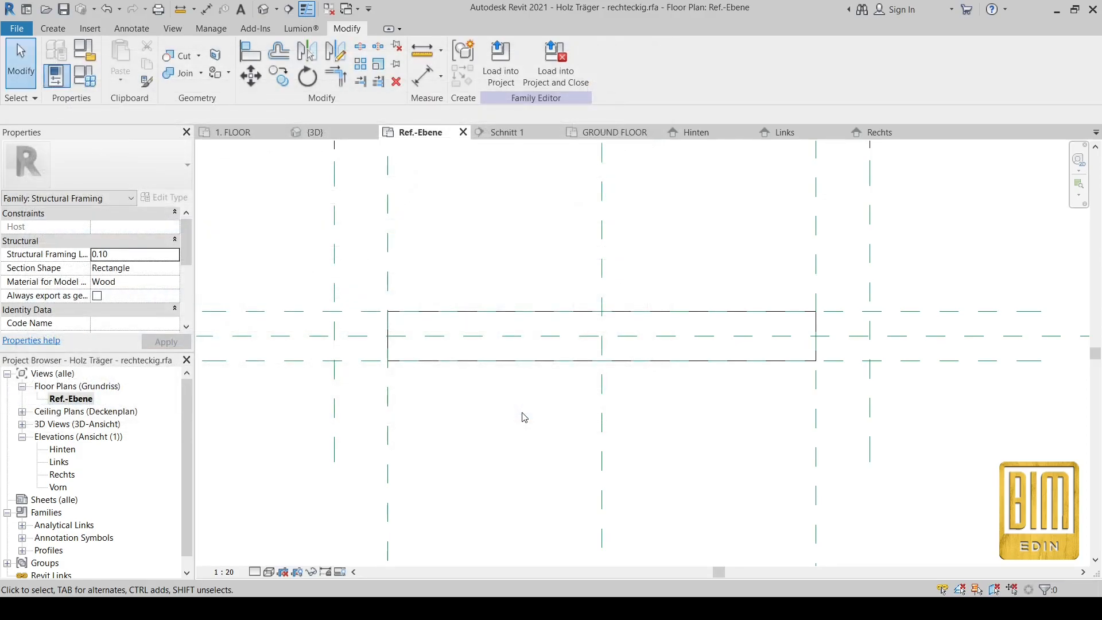
# Step: Switch off Show family pre-cut, apply it, and load the Holz Träger family into the project
pyautogui.scroll(-4, 552, 264)
pyautogui.scroll(-2, 552, 265)
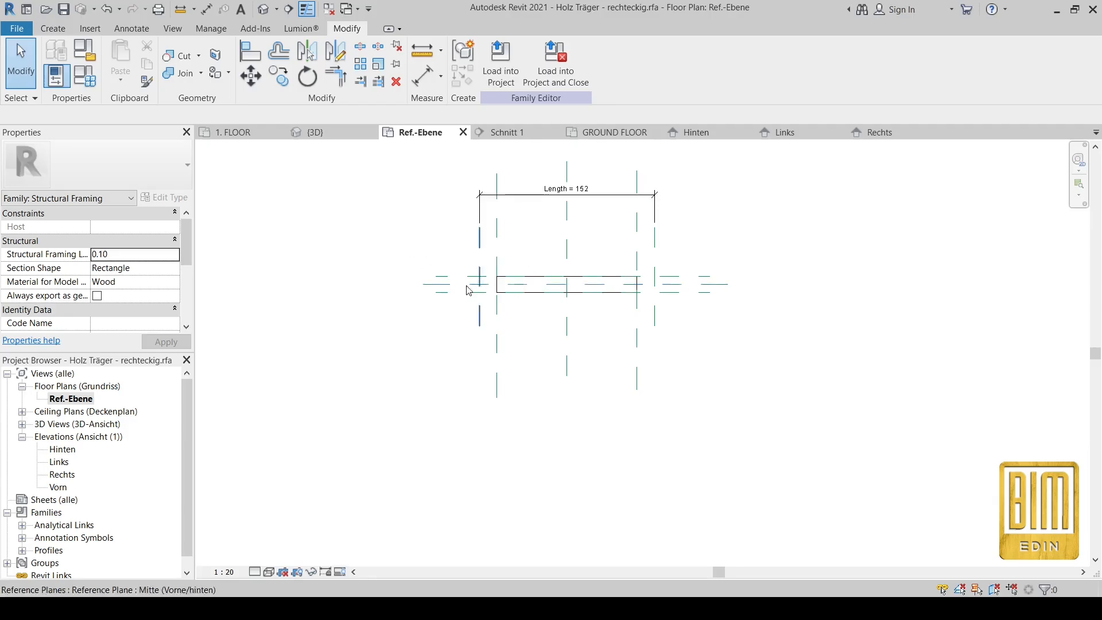
pyautogui.scroll(-3, 152, 299)
pyautogui.scroll(-1, 152, 299)
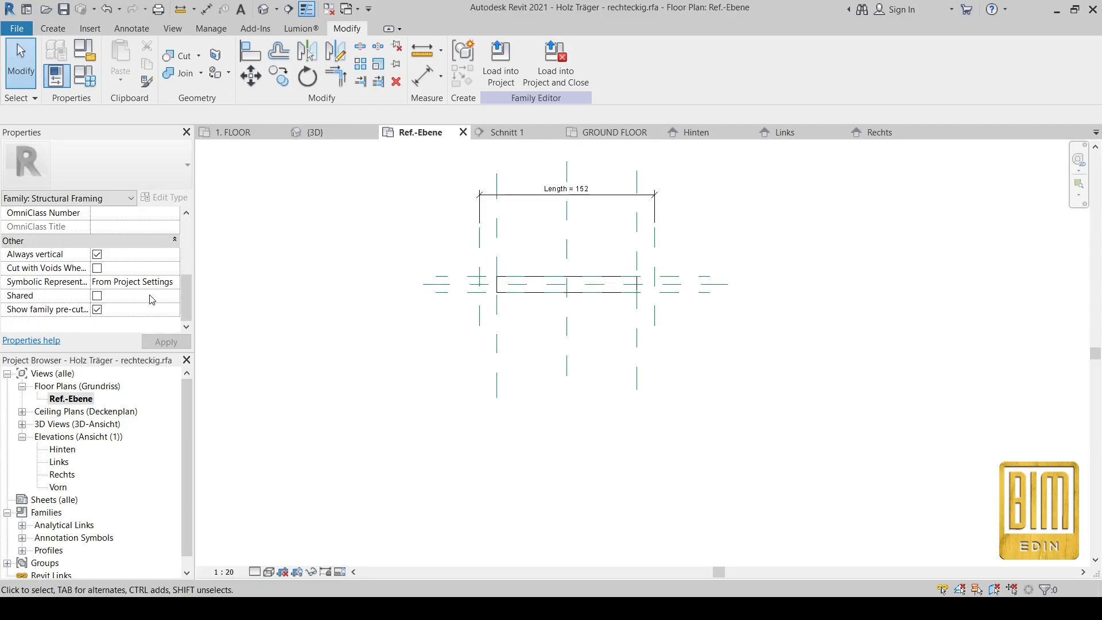
pyautogui.click(97, 310)
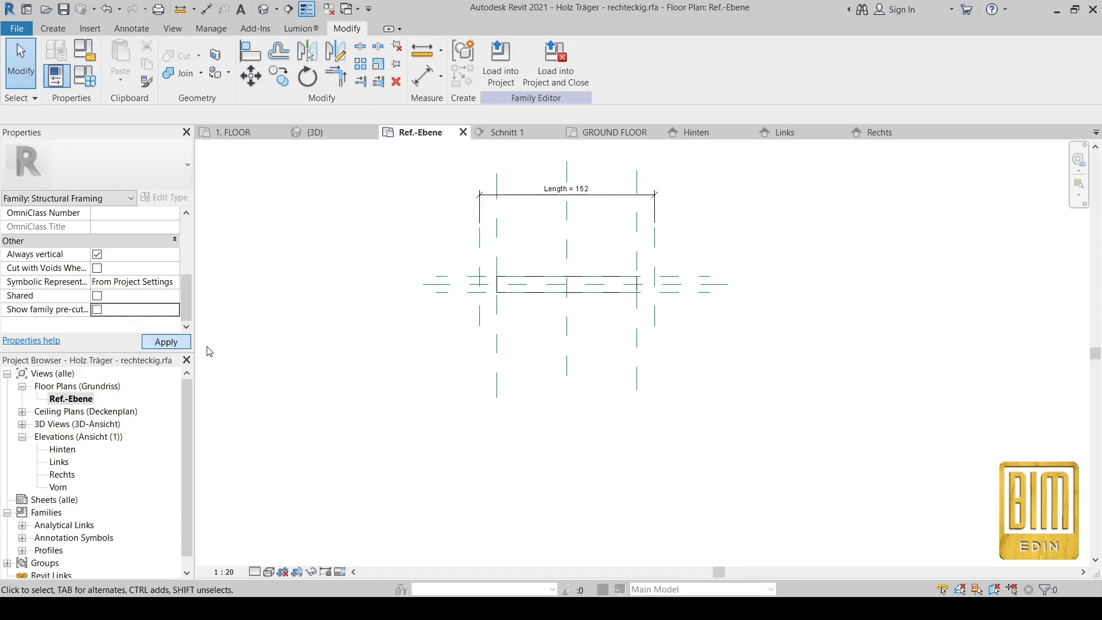
pyautogui.click(166, 342)
pyautogui.scroll(2, 563, 281)
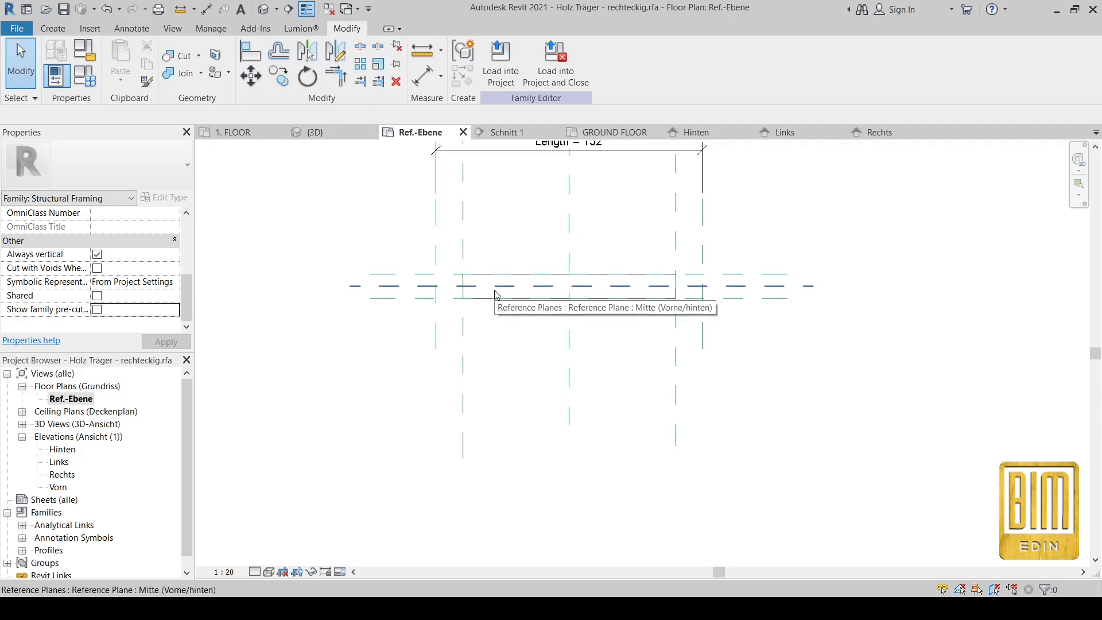
pyautogui.click(505, 58)
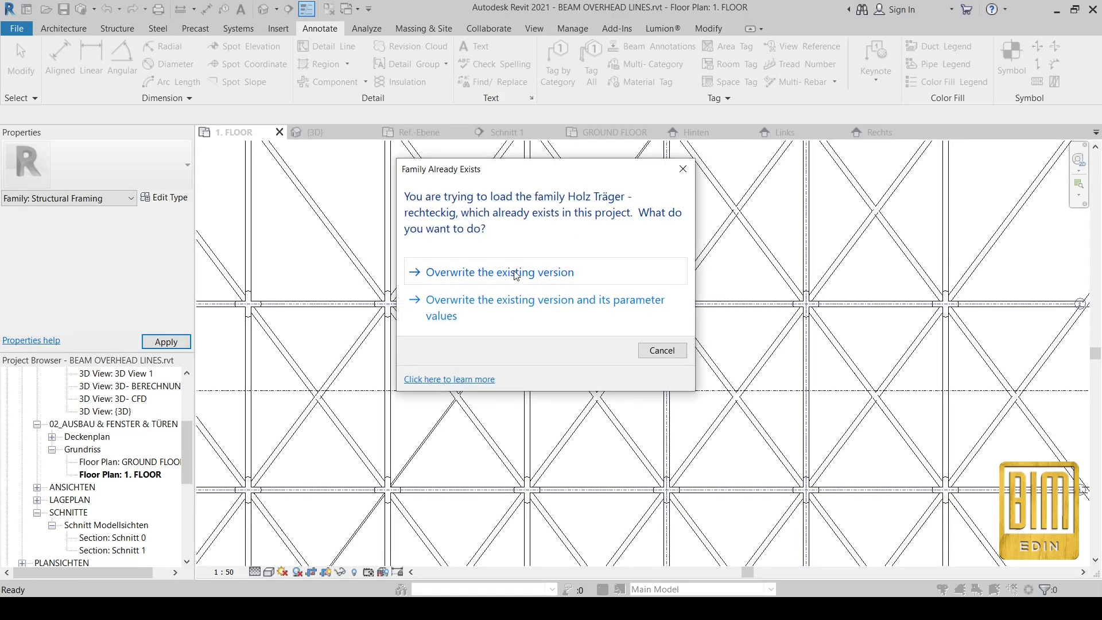
# Step: Overwrite the existing Holz Träger family and open the GROUND FLOOR plan with a beam selected
pyautogui.click(515, 275)
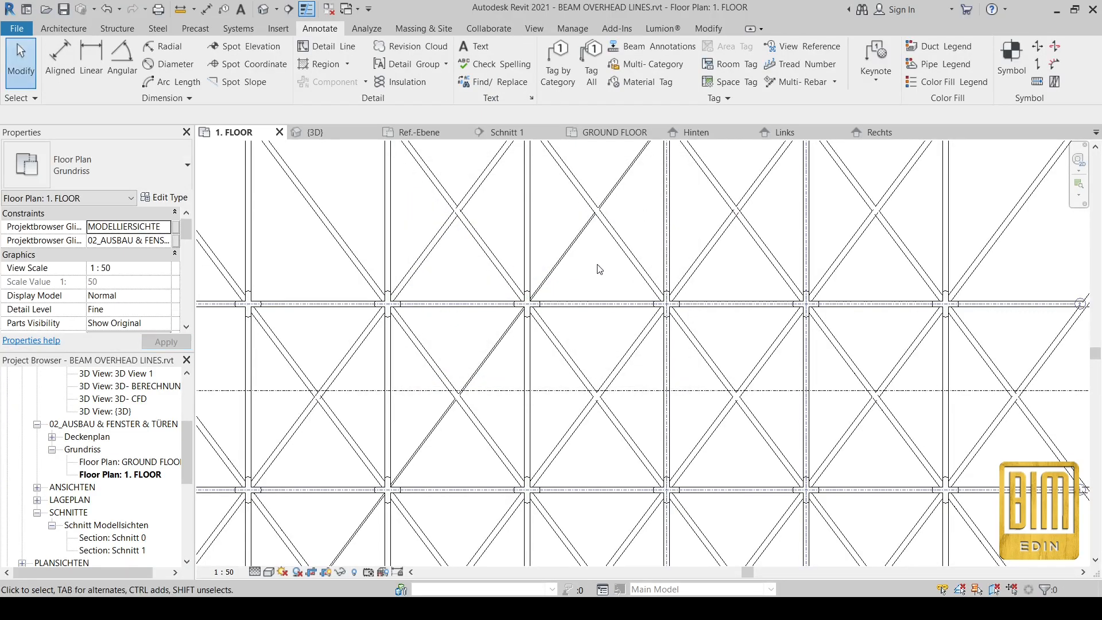
pyautogui.click(571, 252)
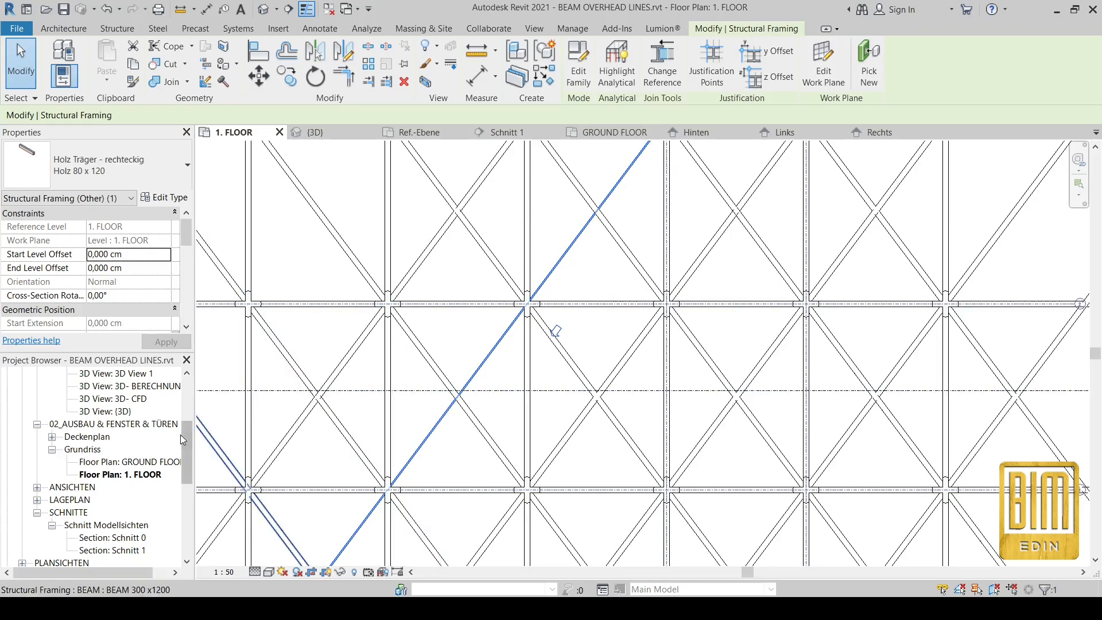
pyautogui.doubleClick(140, 462)
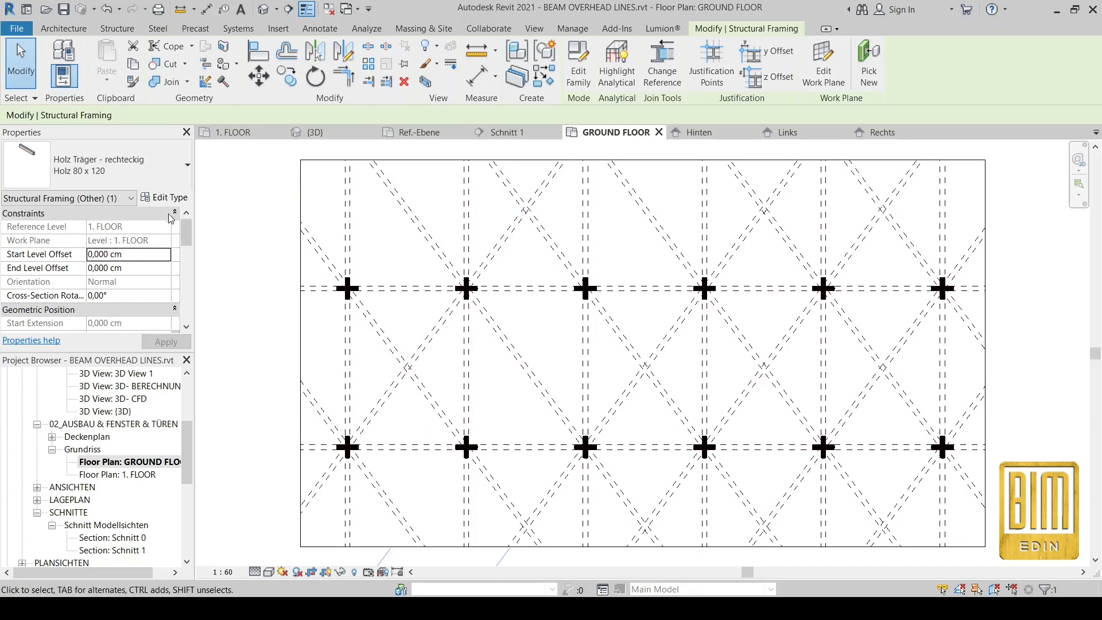
# Step: Review the beam's type properties without changes and bring up the Schnitt 1 section
pyautogui.click(164, 198)
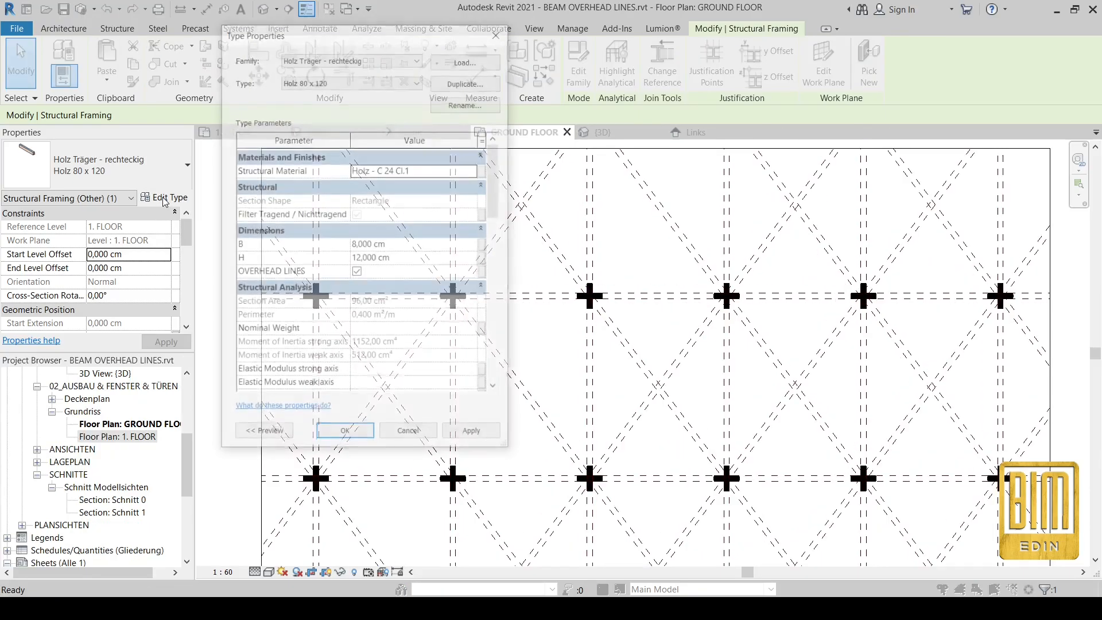
pyautogui.scroll(-5, 405, 353)
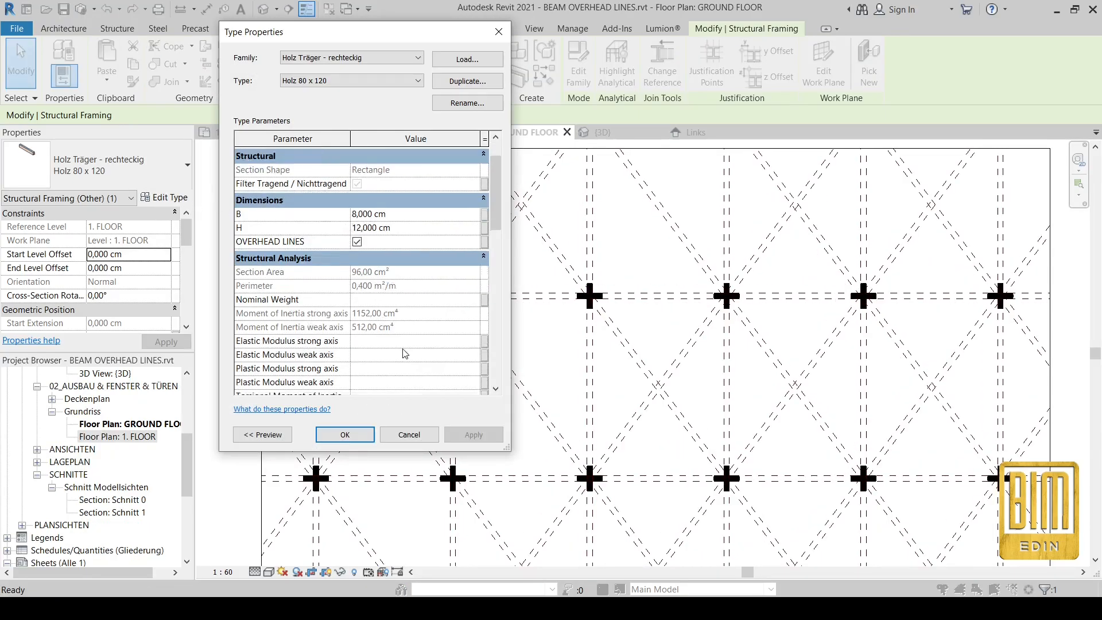
pyautogui.scroll(-7, 405, 353)
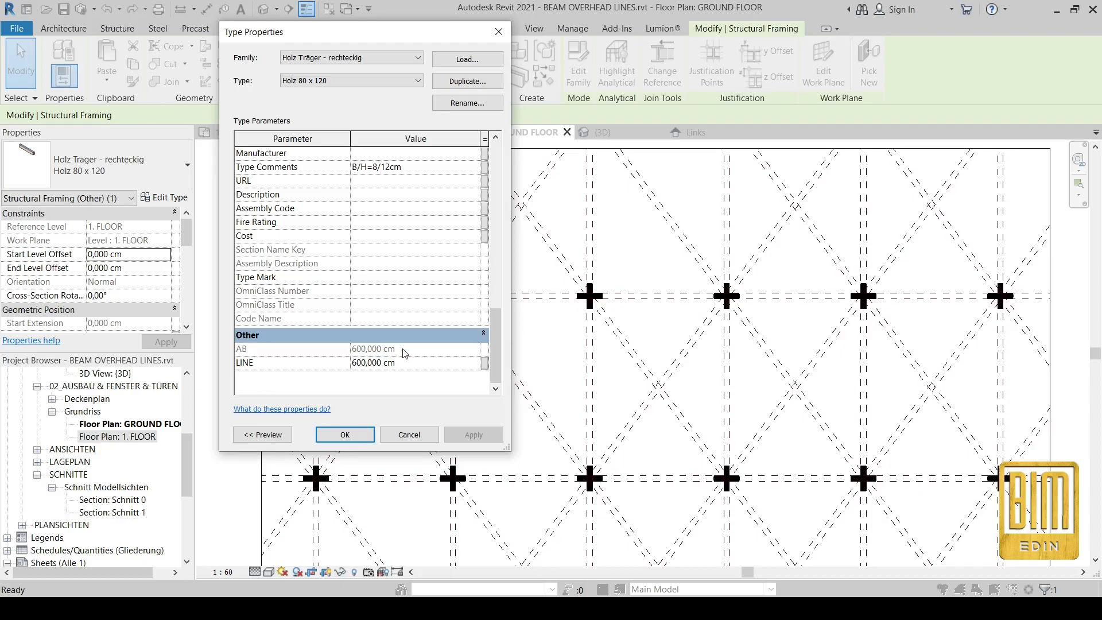
pyautogui.click(499, 32)
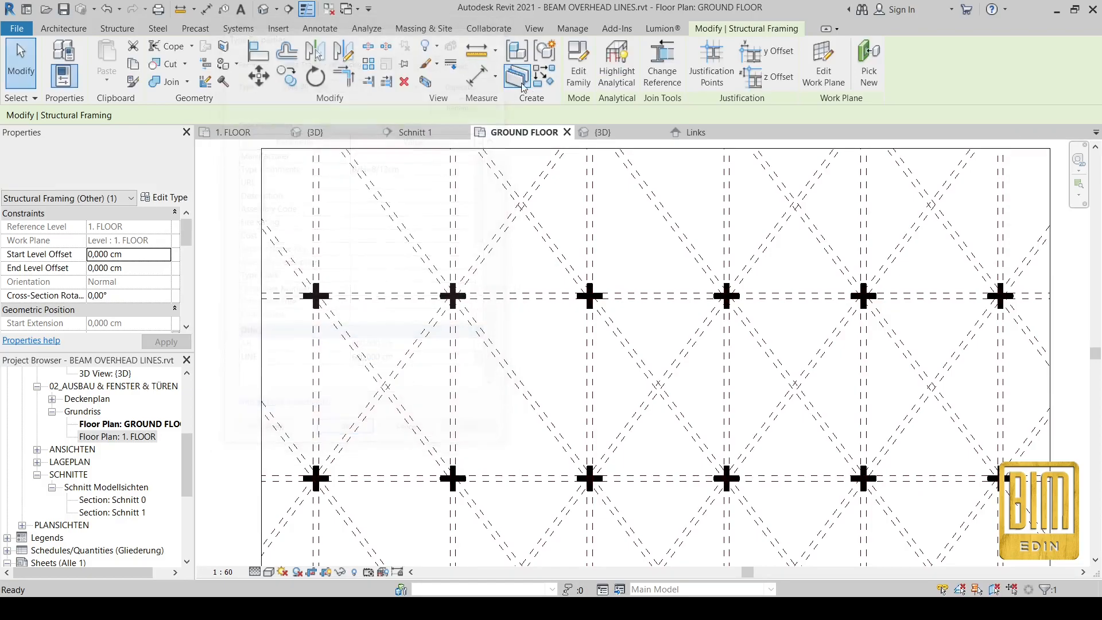
pyautogui.click(412, 133)
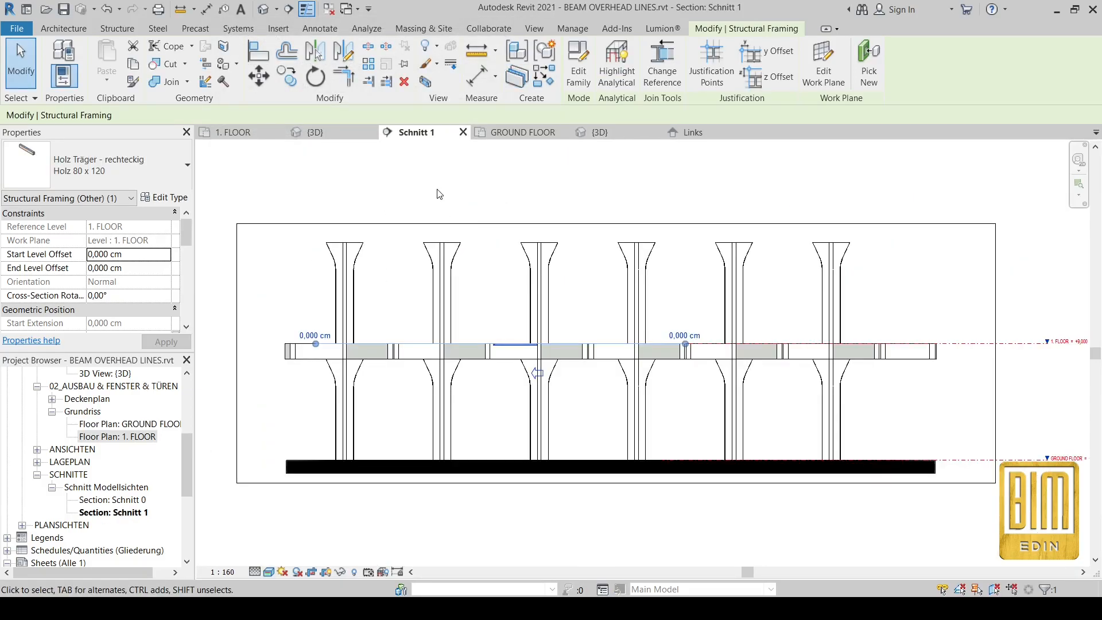
# Step: Draw a horizontal detail line across the section below the beams
pyautogui.scroll(-2, 537, 373)
pyautogui.scroll(5, 720, 431)
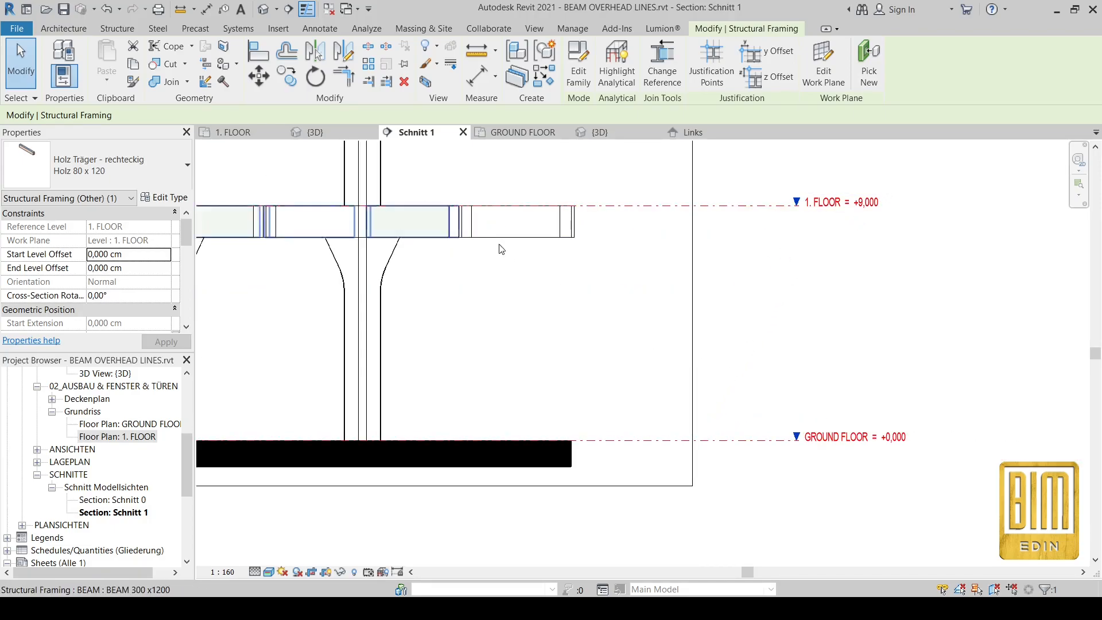
pyautogui.scroll(-4, 929, 310)
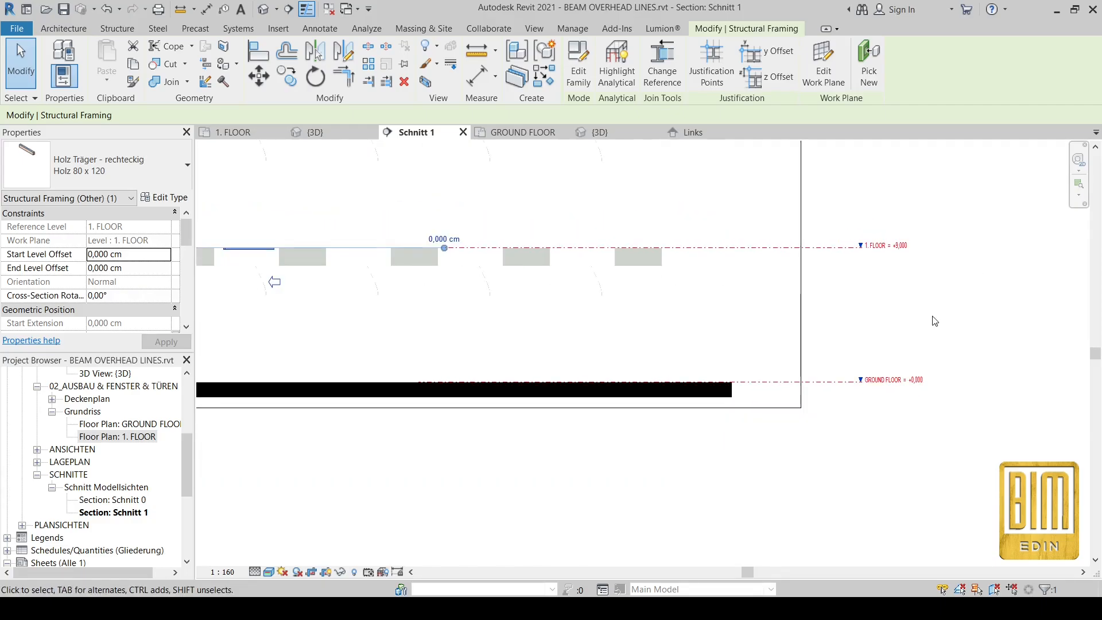
pyautogui.scroll(5, 549, 286)
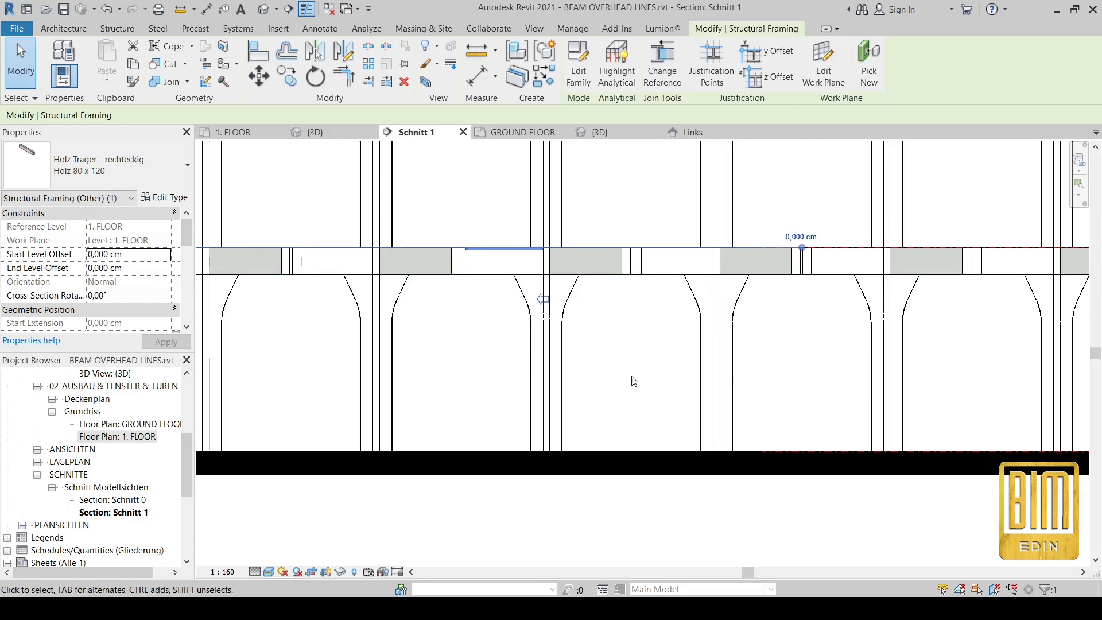
pyautogui.scroll(-2, 634, 375)
pyautogui.scroll(-1, 633, 375)
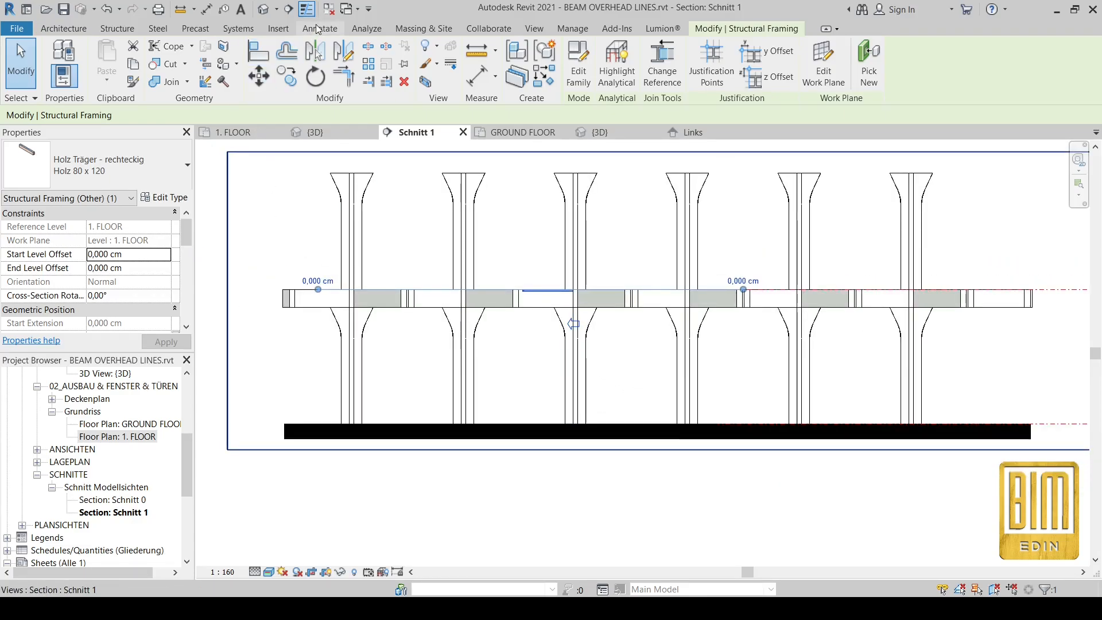
pyautogui.click(320, 28)
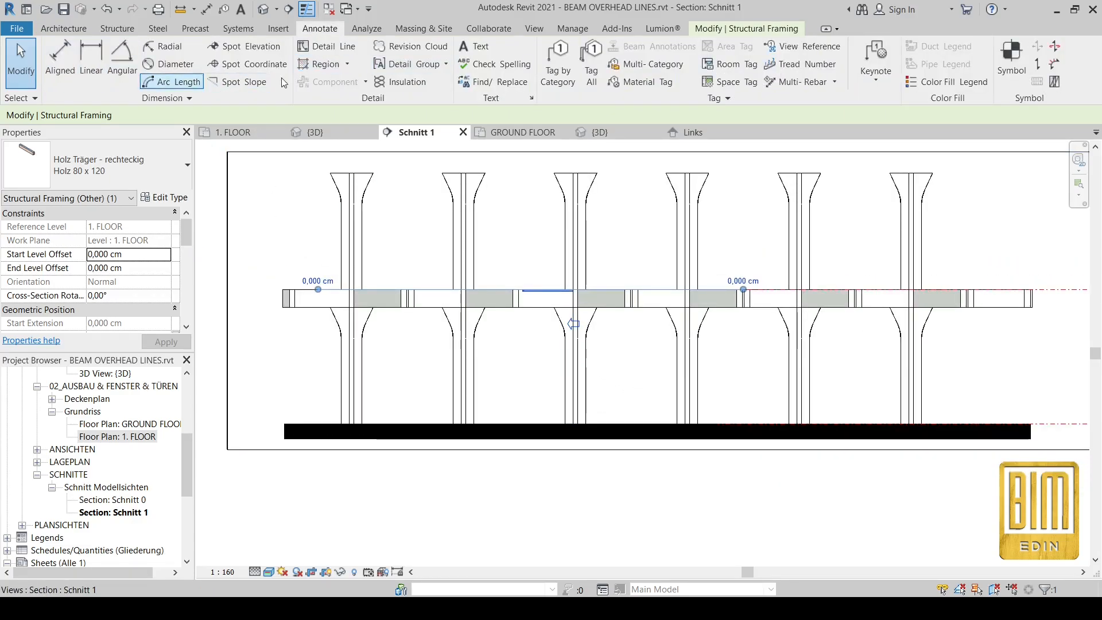
pyautogui.click(342, 55)
pyautogui.click(272, 388)
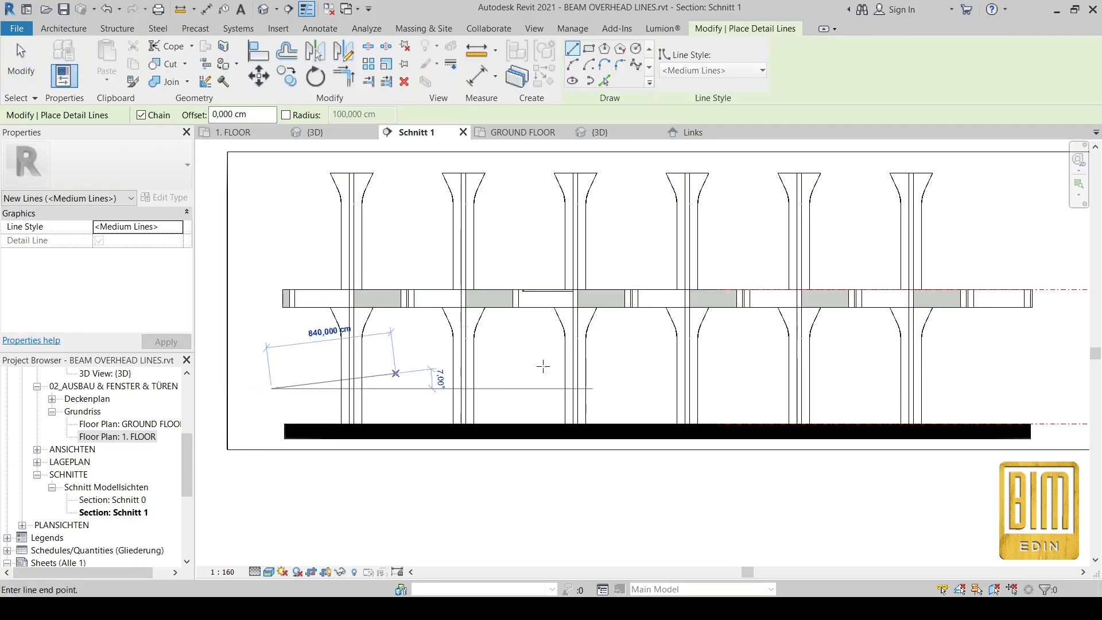
pyautogui.click(1046, 389)
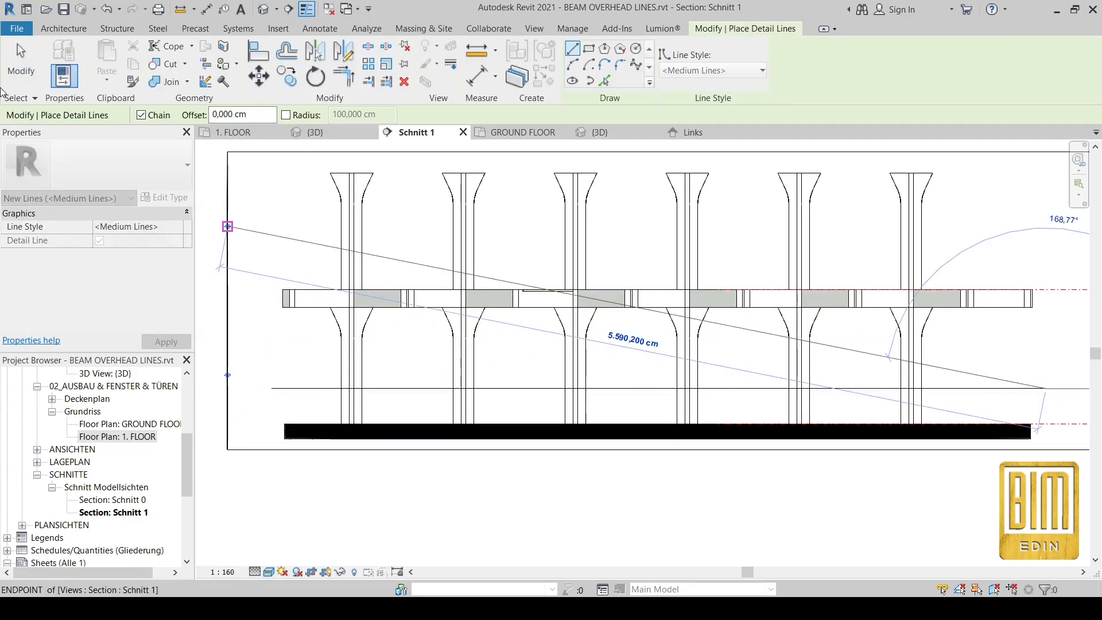
pyautogui.press('Escape')
pyautogui.press('Escape')
pyautogui.scroll(-2, 407, 230)
pyautogui.scroll(2, 868, 363)
pyautogui.scroll(2, 636, 302)
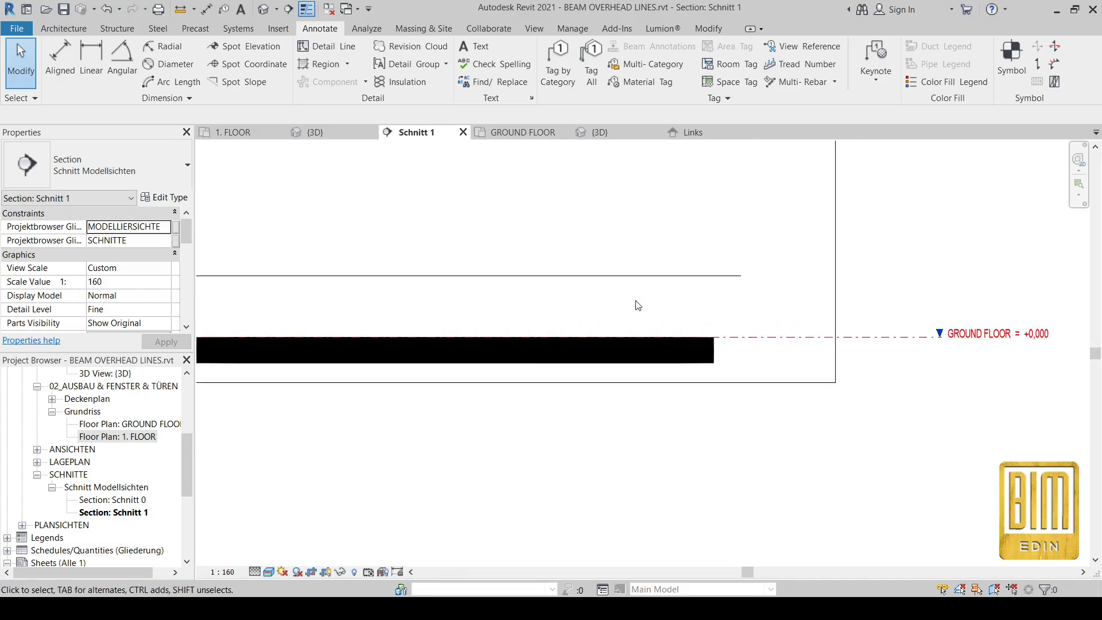
# Step: Add an aligned dimension (2,357) between the detail line and the GROUND FLOOR level
pyautogui.click(207, 9)
pyautogui.click(721, 277)
pyautogui.click(762, 336)
pyautogui.scroll(3, 712, 307)
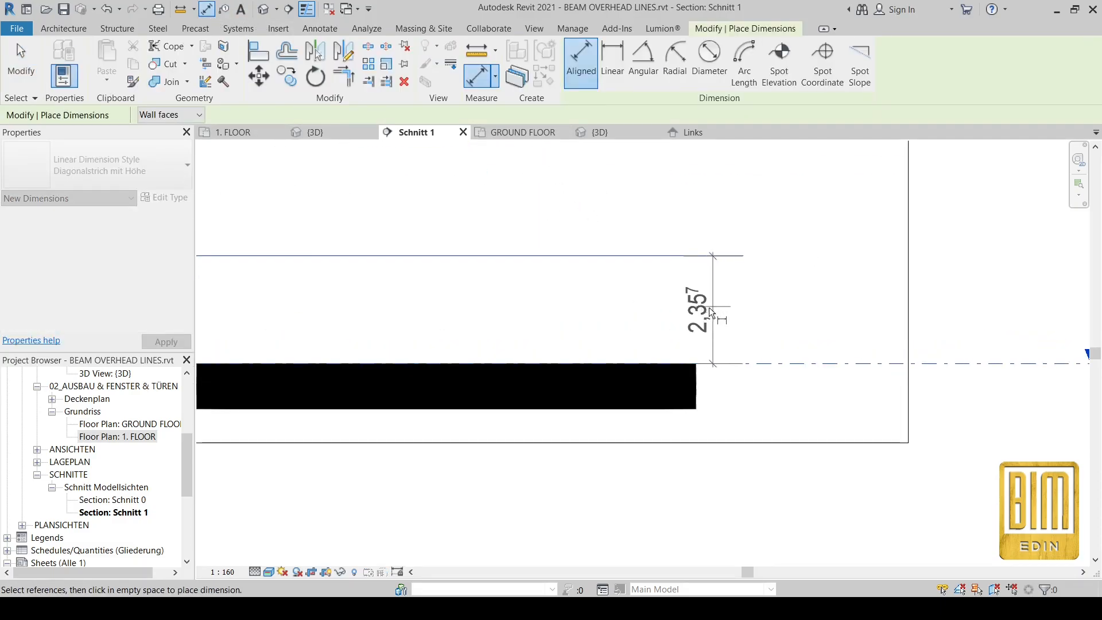
pyautogui.click(705, 309)
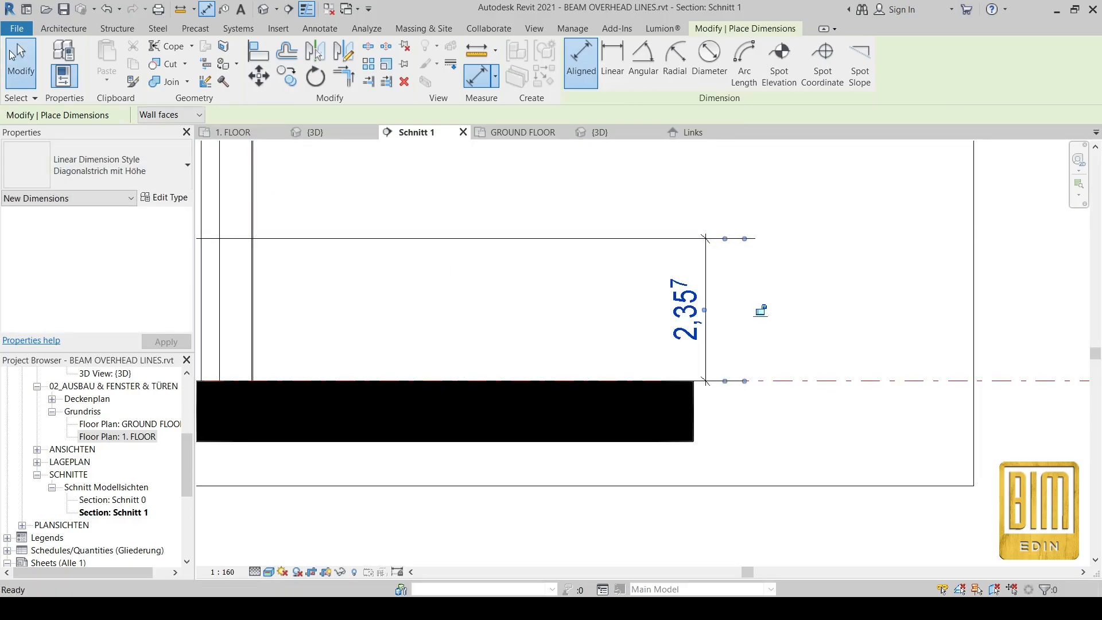
pyautogui.press('Escape')
pyautogui.press('Escape')
# Step: Set the dimension type's units format to centimetres
pyautogui.click(714, 282)
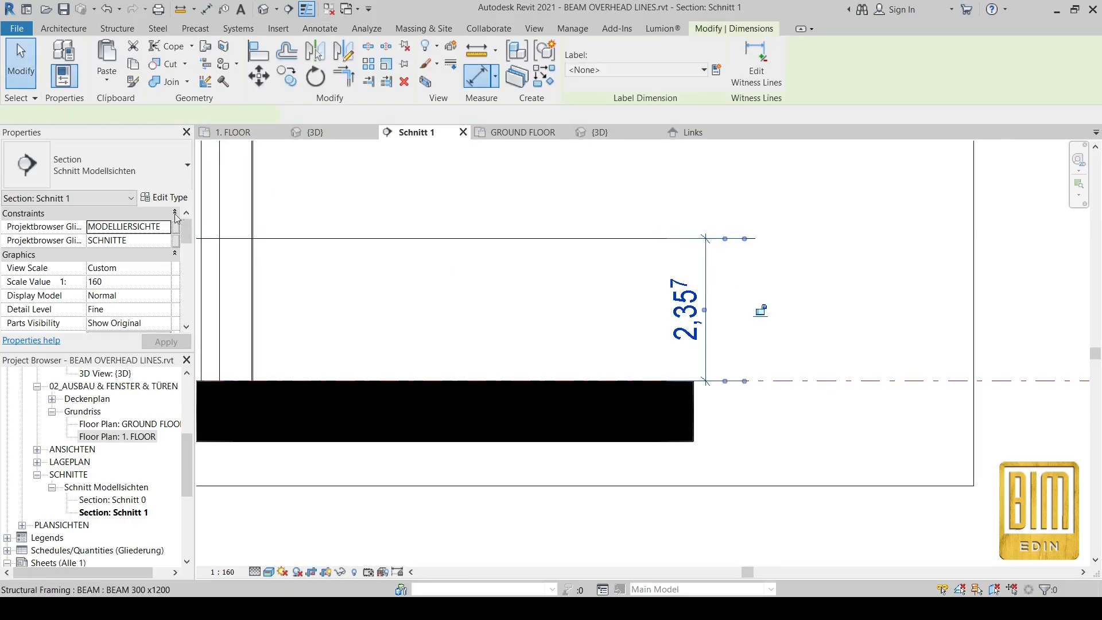
pyautogui.click(155, 198)
pyautogui.scroll(-10, 441, 370)
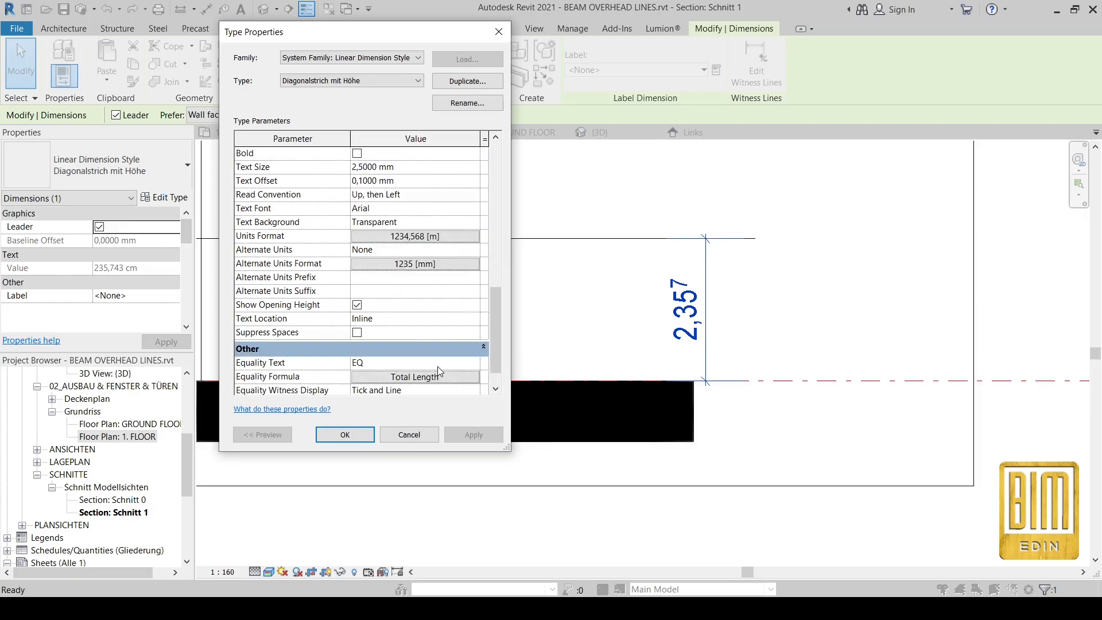
pyautogui.click(405, 236)
pyautogui.click(402, 166)
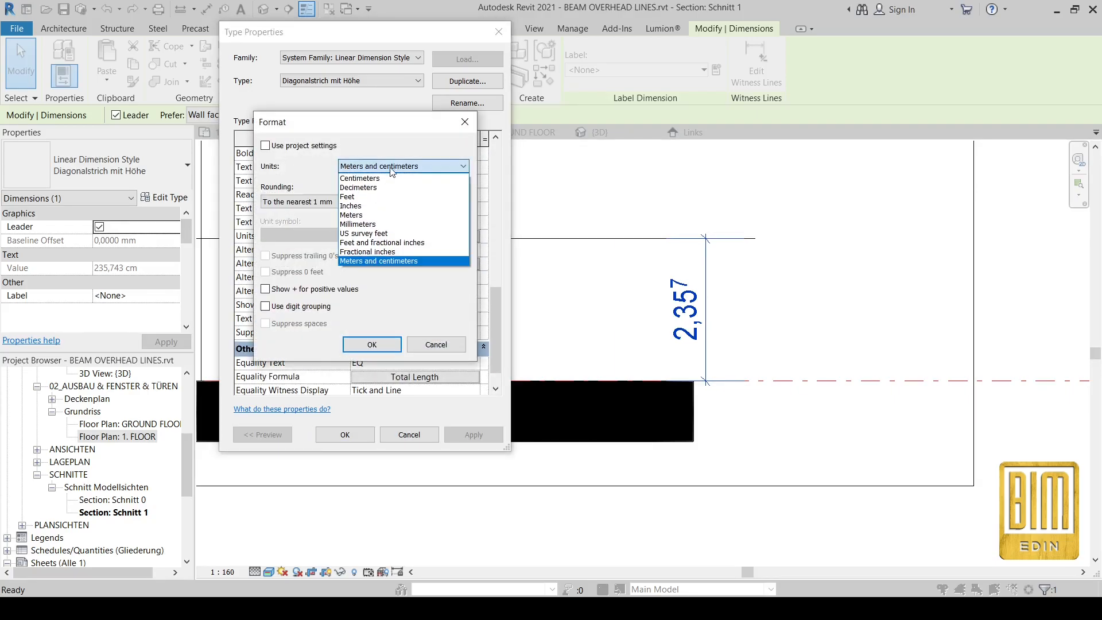
pyautogui.click(368, 177)
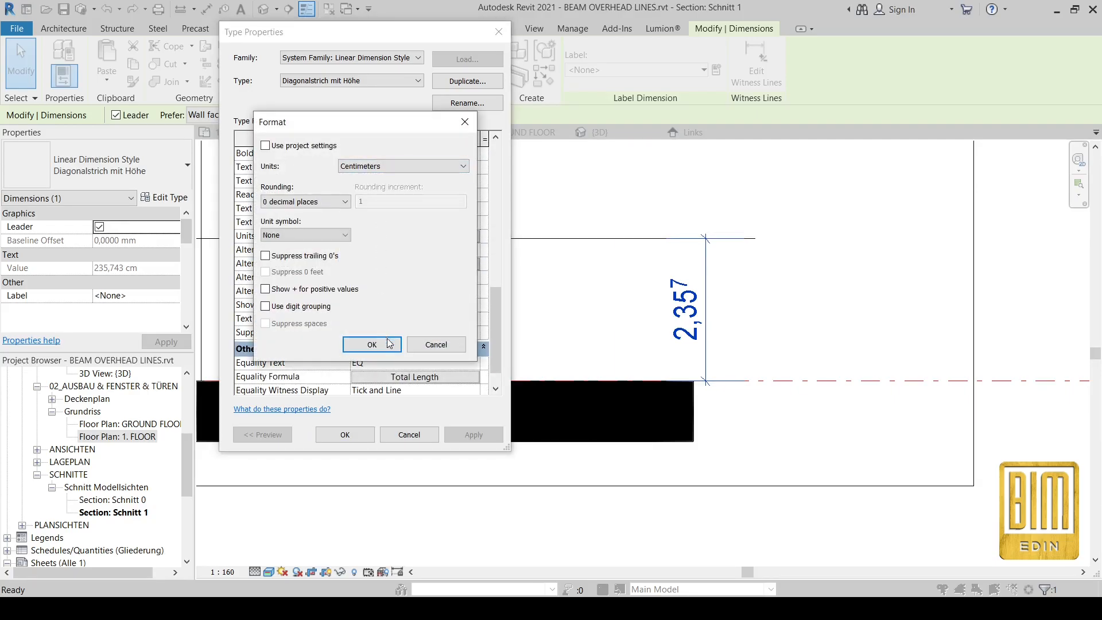
pyautogui.click(372, 345)
pyautogui.click(345, 434)
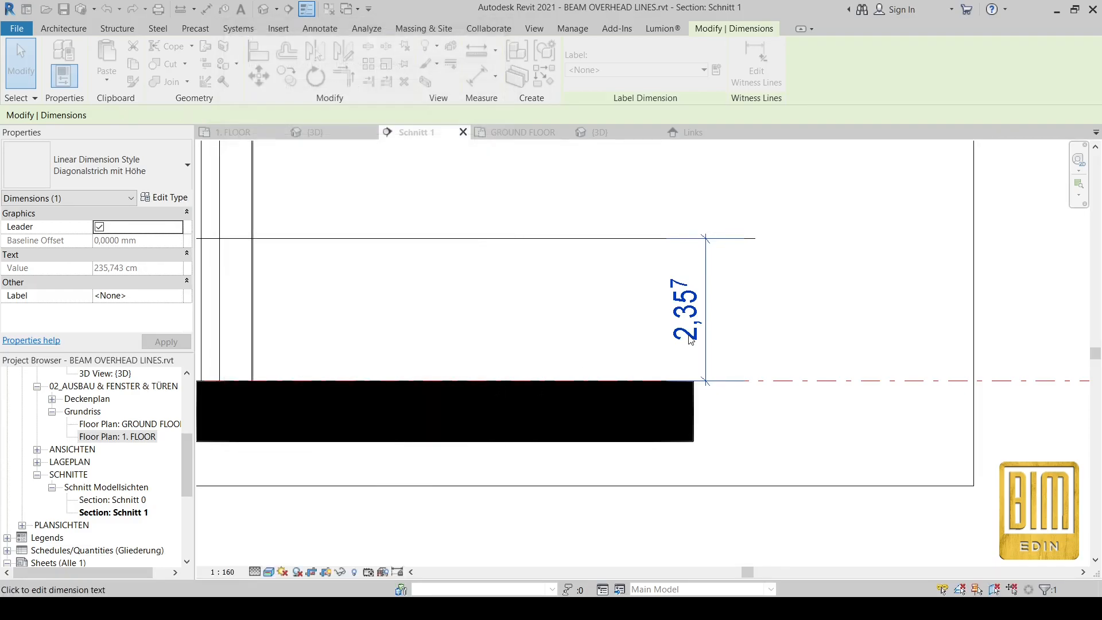
# Step: Move the detail line to 120 above the ground floor level
pyautogui.scroll(-2, 683, 316)
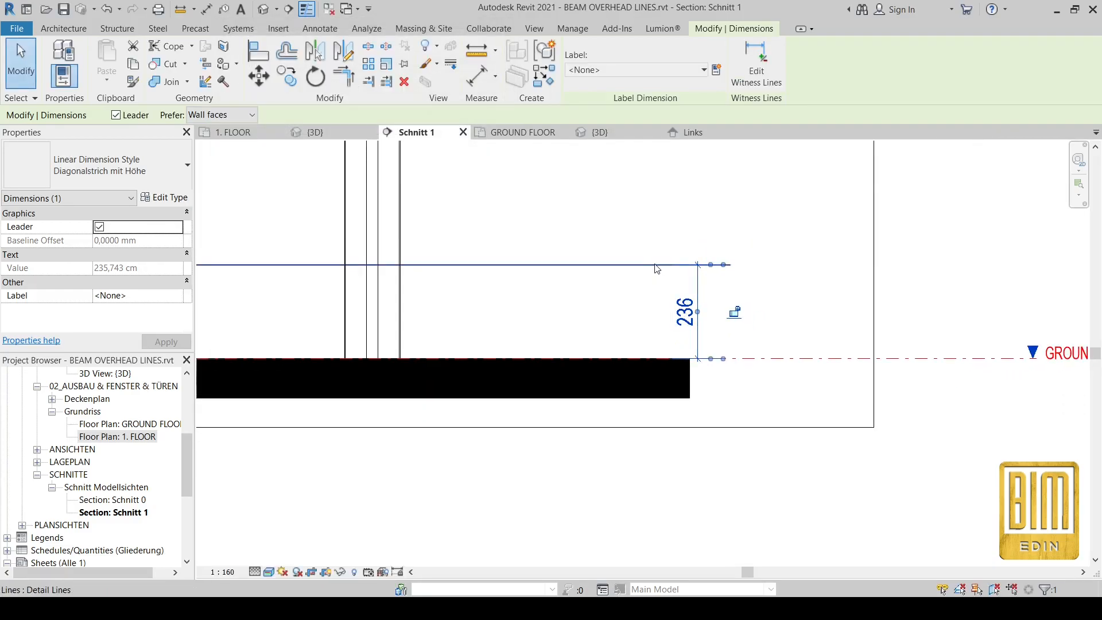
pyautogui.click(657, 266)
pyautogui.click(688, 323)
pyautogui.write('120')
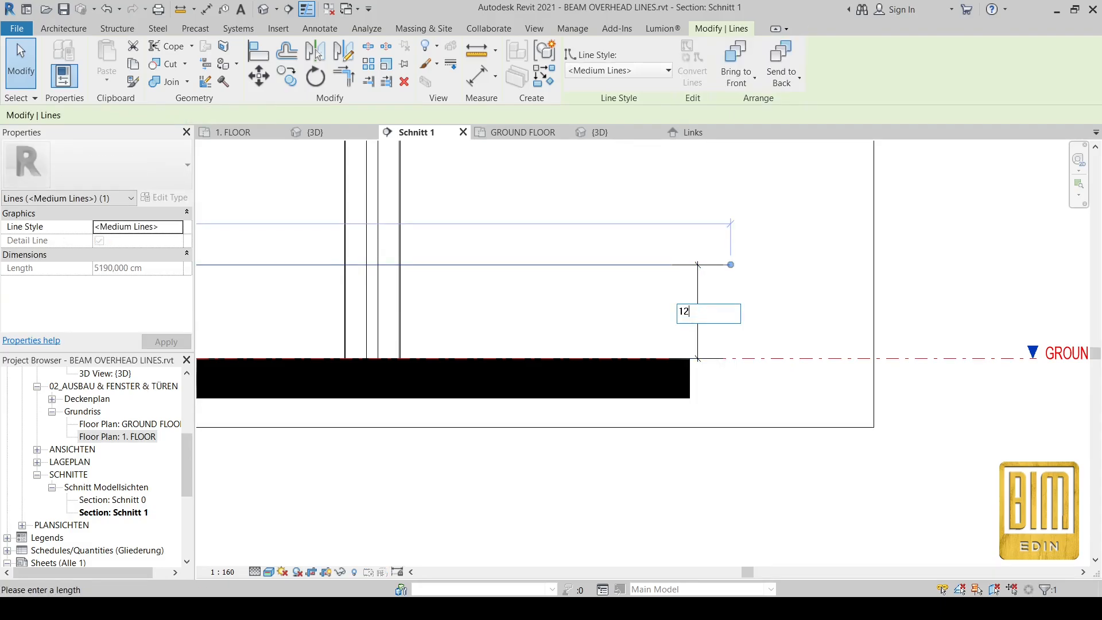
pyautogui.press('Return')
pyautogui.click(769, 268)
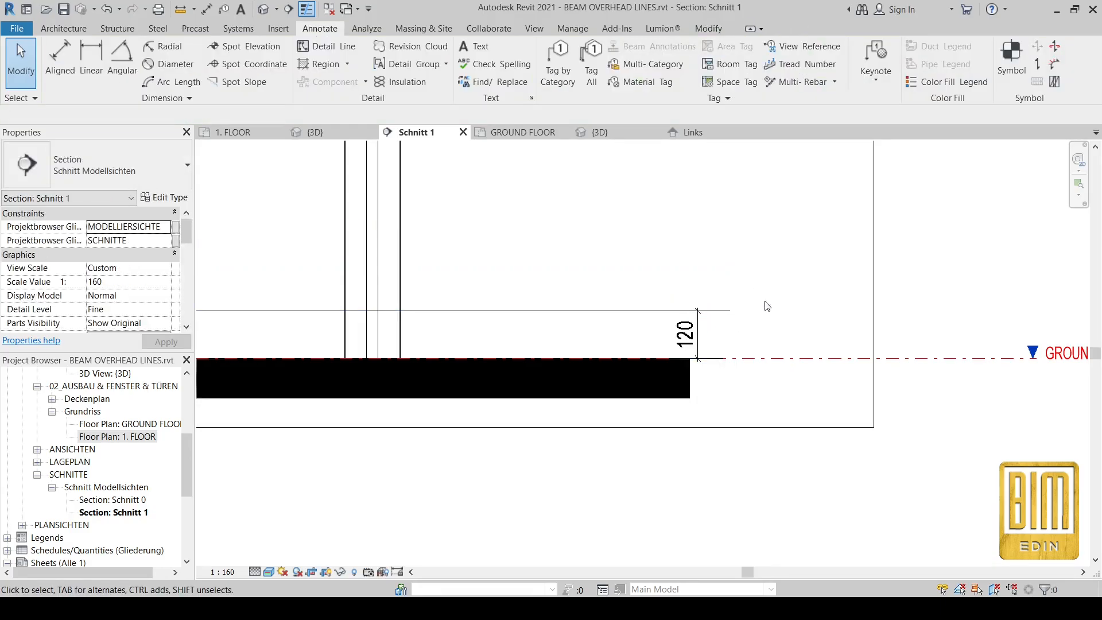
pyautogui.scroll(-4, 770, 307)
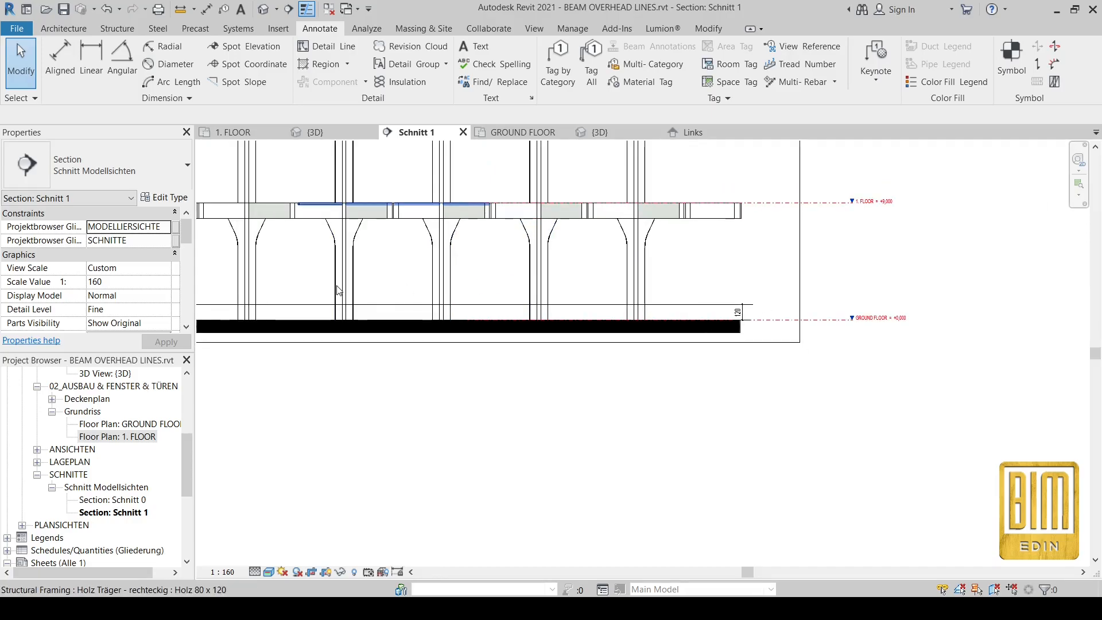
# Step: Change the Holz 80 x 120 beam type's LINE value to 1000 cm
pyautogui.scroll(2, 337, 291)
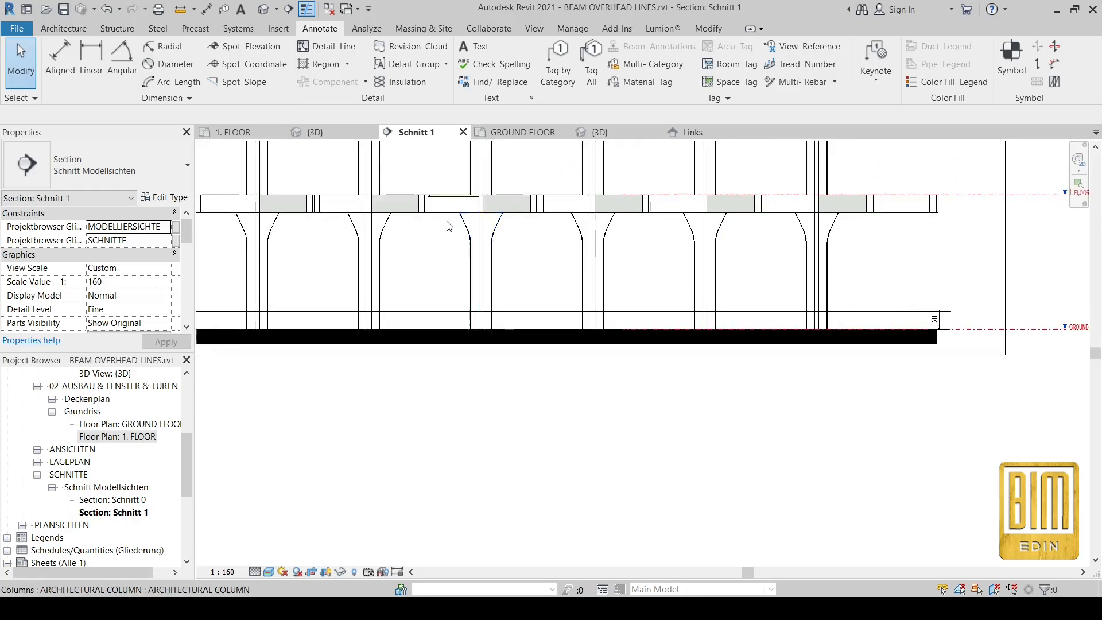
pyautogui.scroll(1, 411, 214)
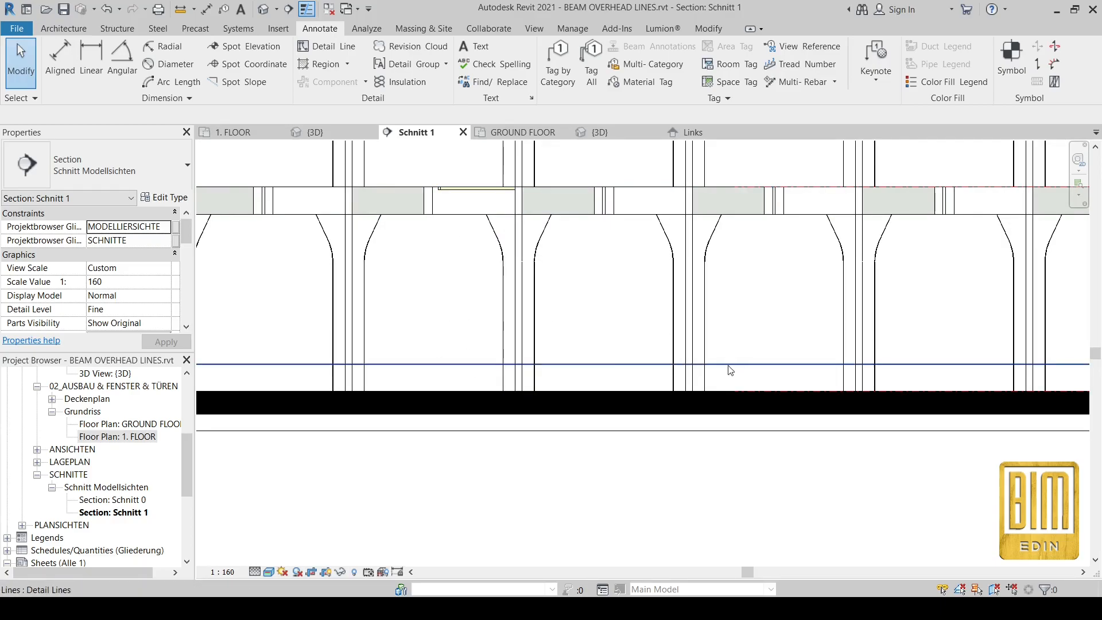
pyautogui.click(450, 192)
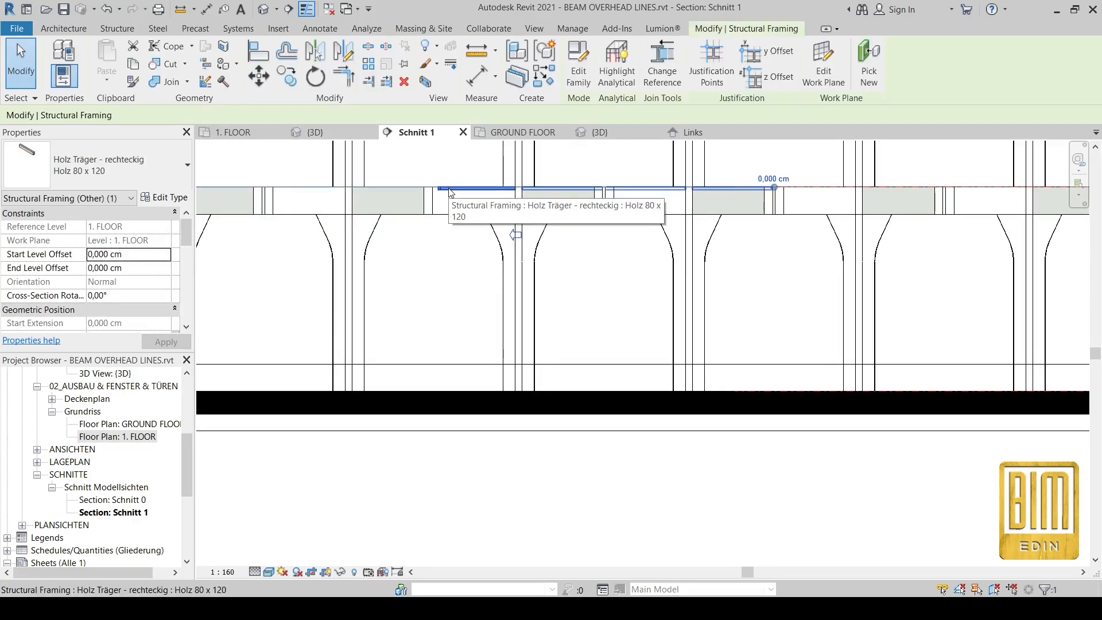
pyautogui.click(513, 134)
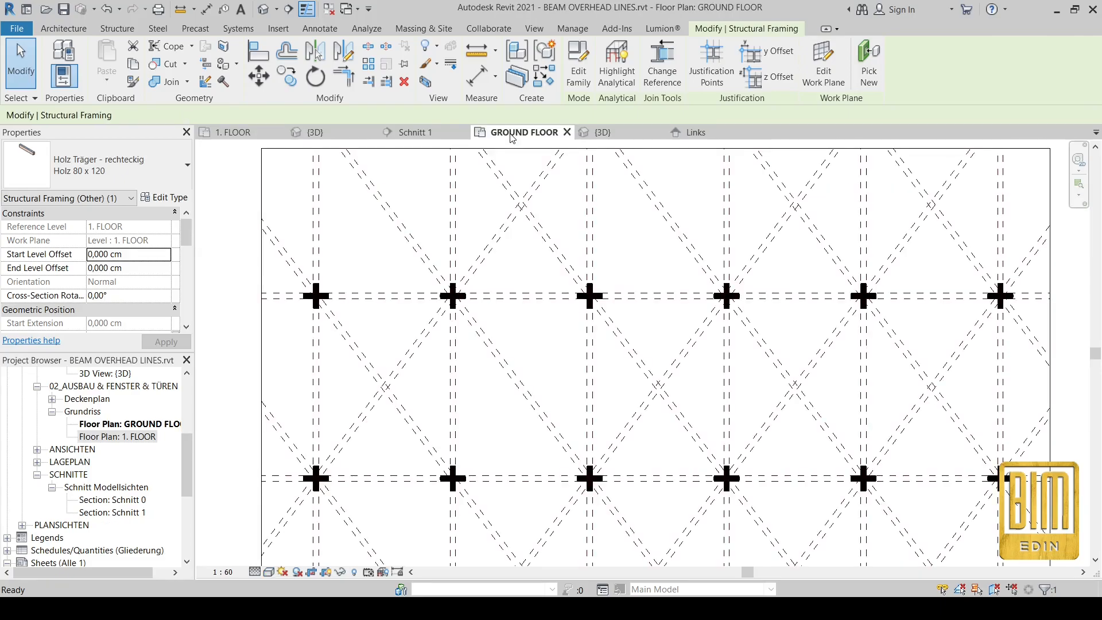
pyautogui.click(164, 199)
pyautogui.scroll(-10, 419, 323)
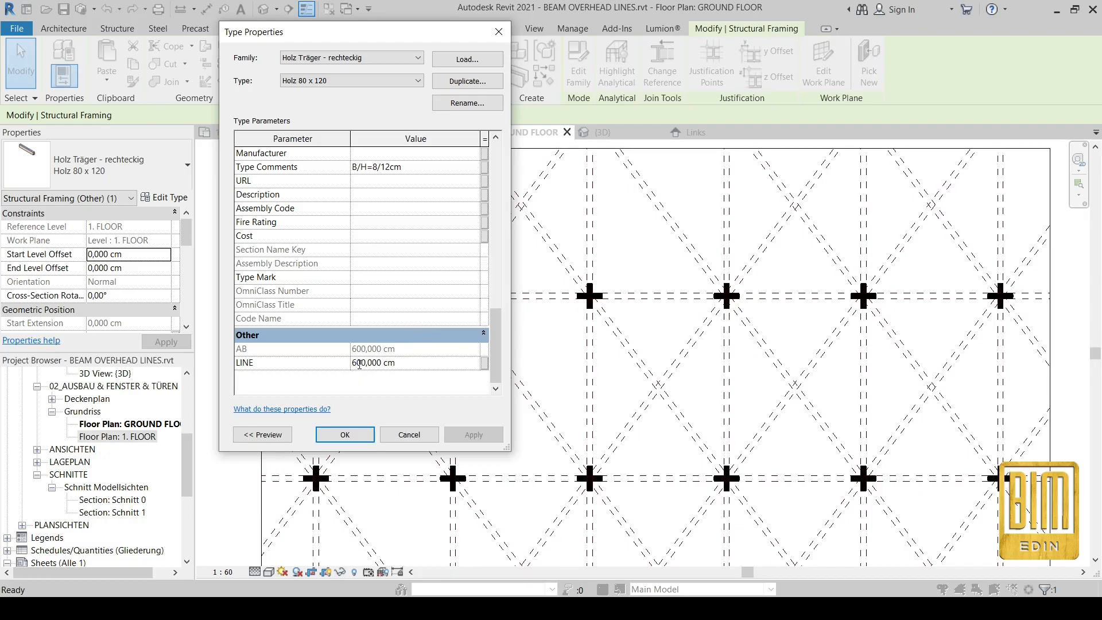
pyautogui.click(360, 363)
pyautogui.press('BackSpace')
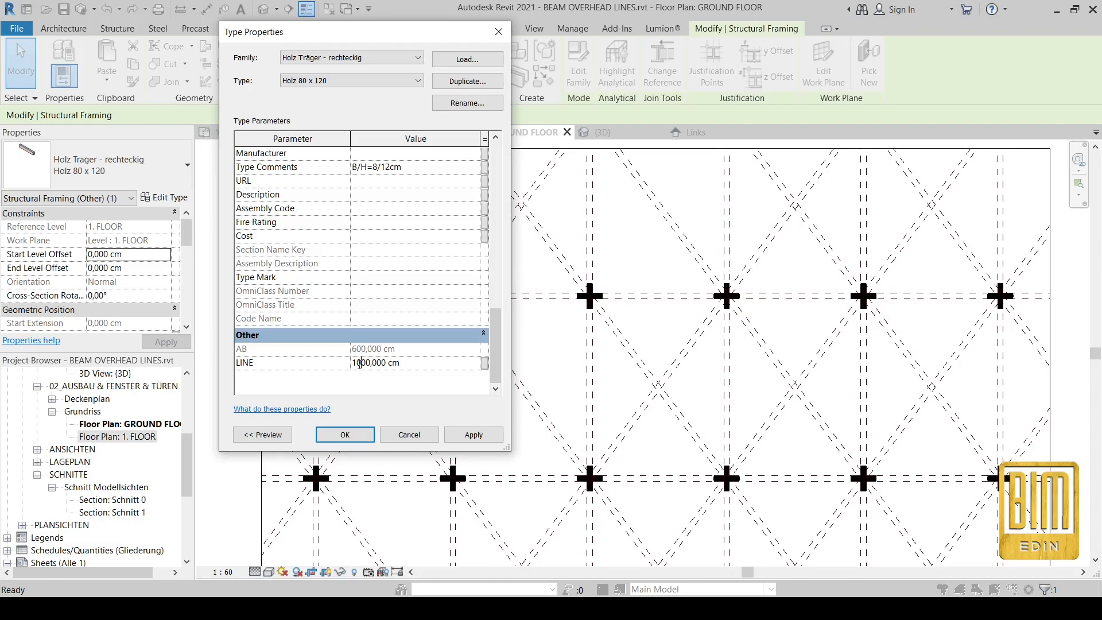
pyautogui.write('10')
pyautogui.click(346, 434)
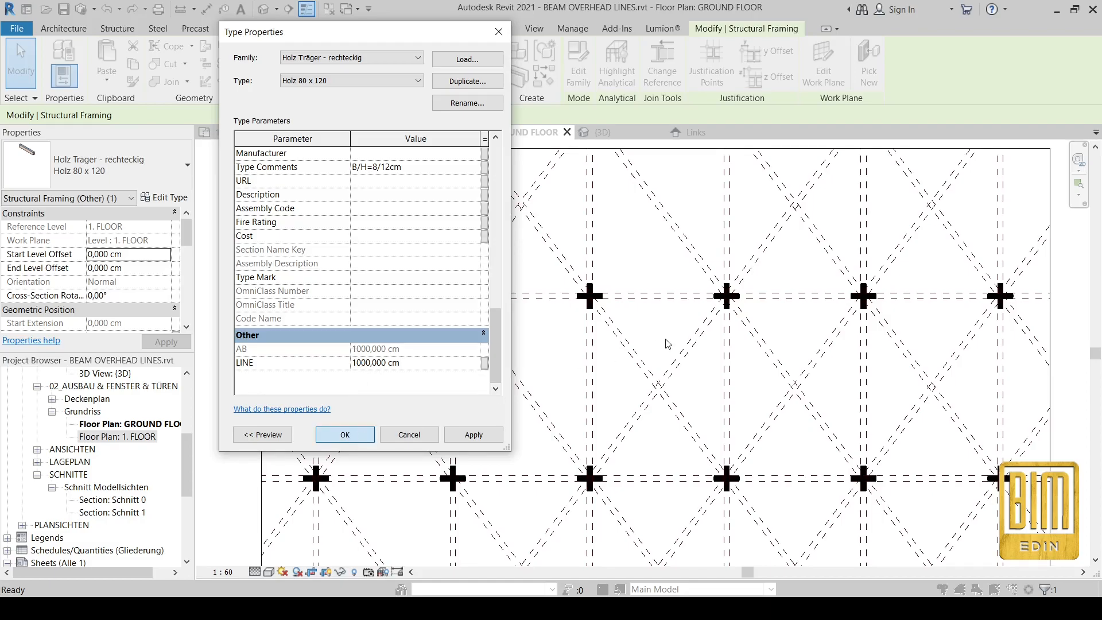
# Step: Check the longer diagonal beam in Schnitt 1 and the GROUND FLOOR plan
pyautogui.scroll(1, 666, 343)
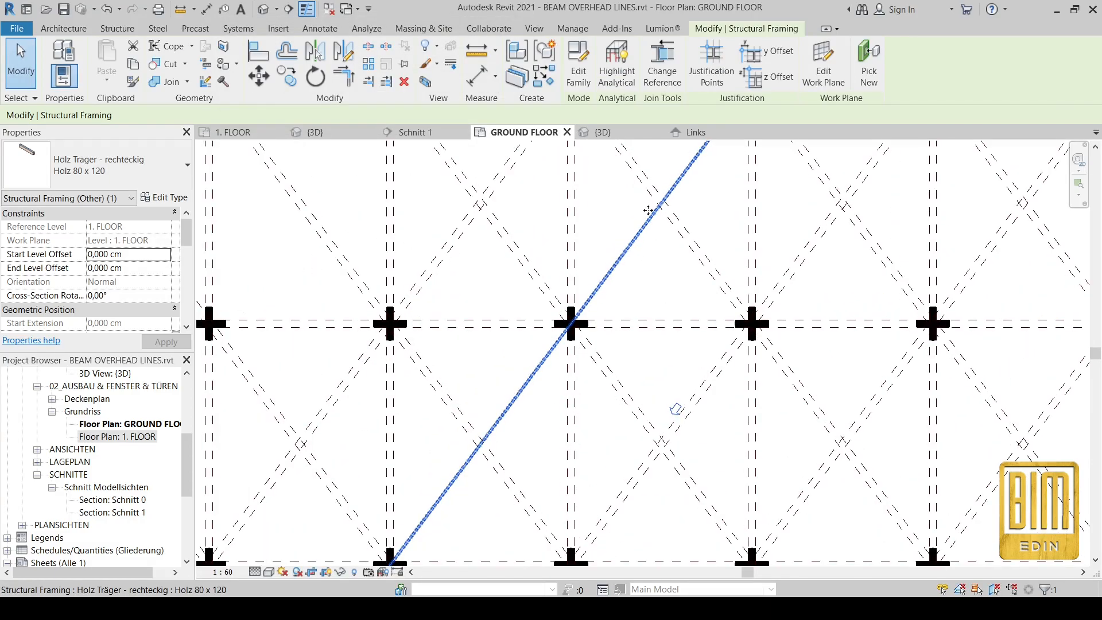
pyautogui.scroll(-2, 665, 342)
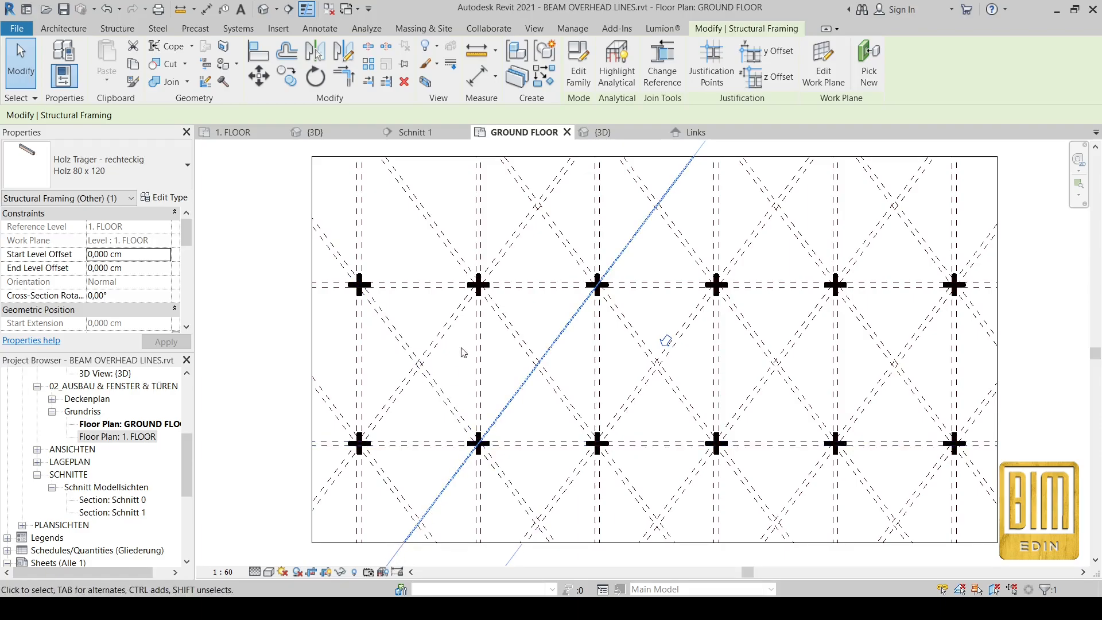
pyautogui.click(422, 133)
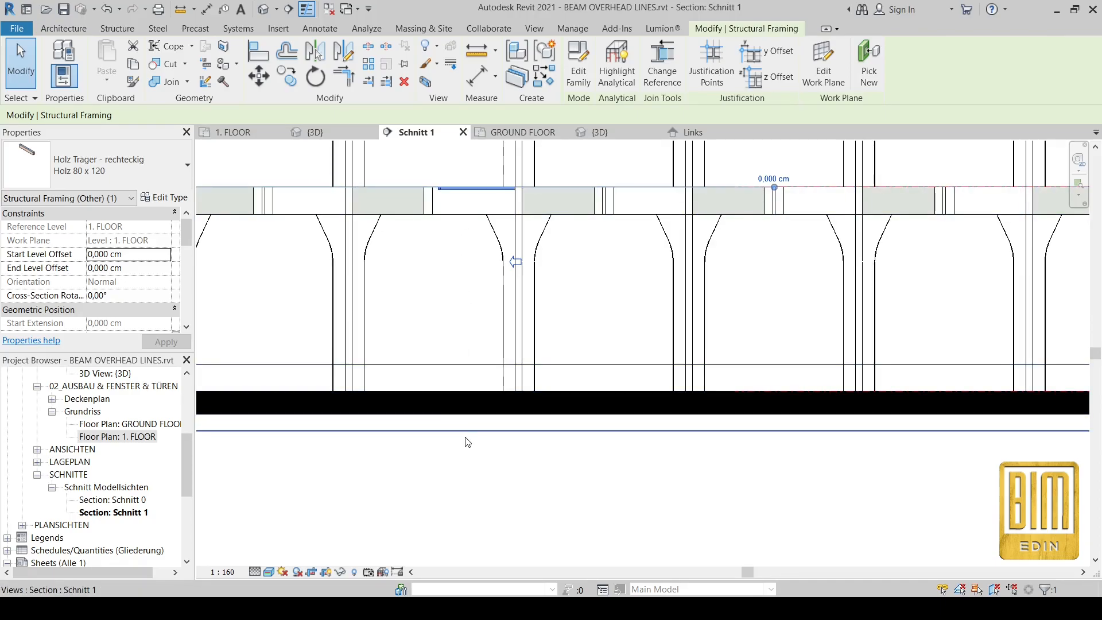
pyautogui.click(524, 135)
pyautogui.scroll(4, 563, 333)
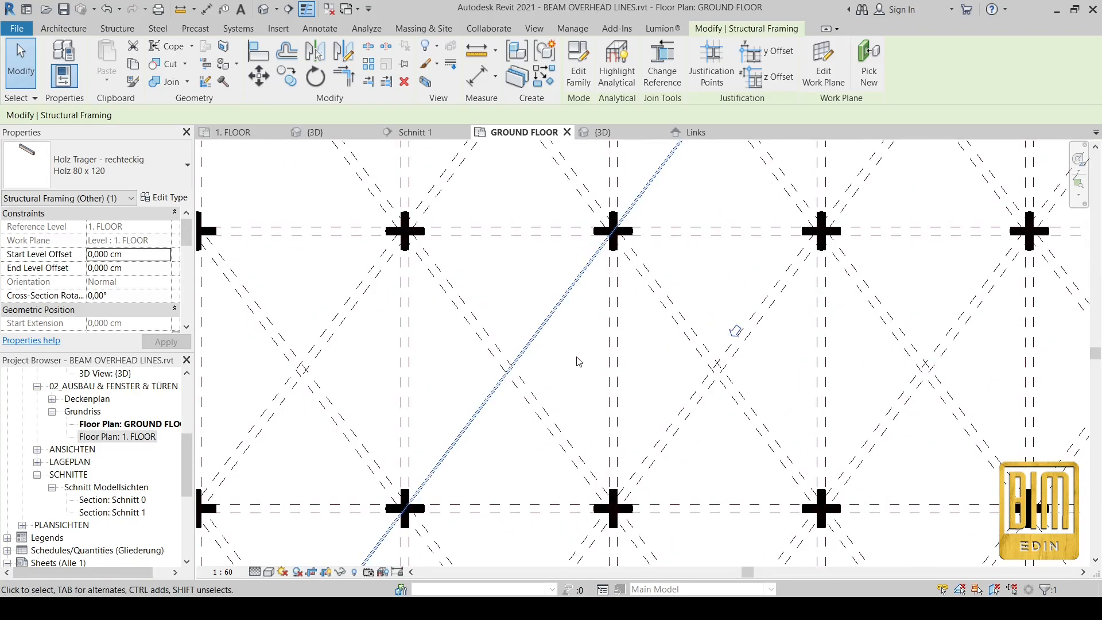
pyautogui.scroll(2, 540, 299)
pyautogui.click(566, 312)
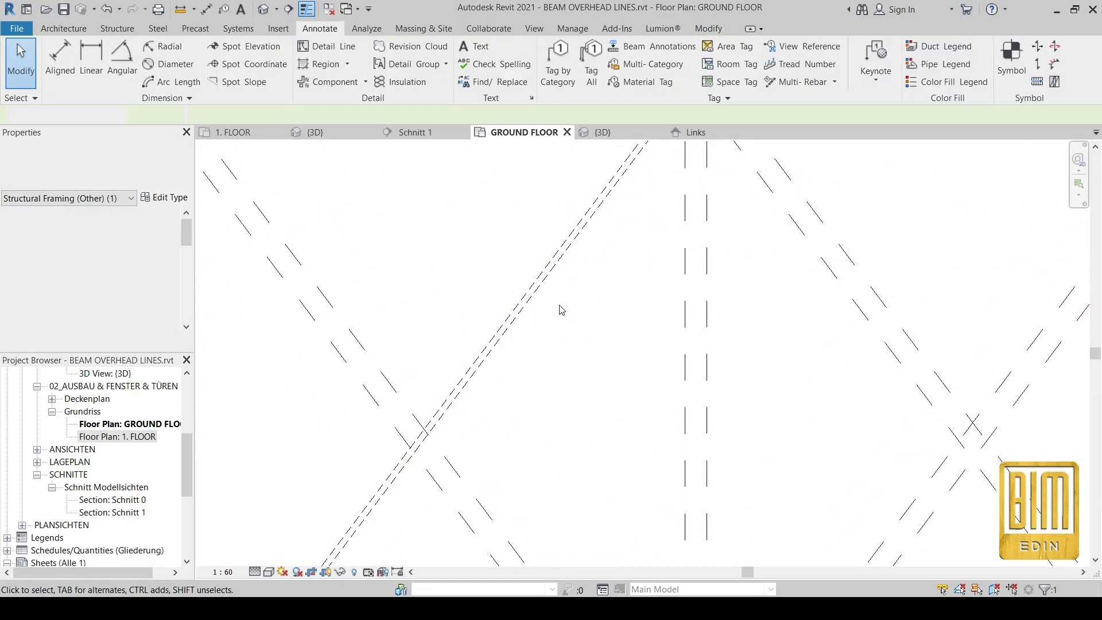
pyautogui.scroll(-4, 574, 356)
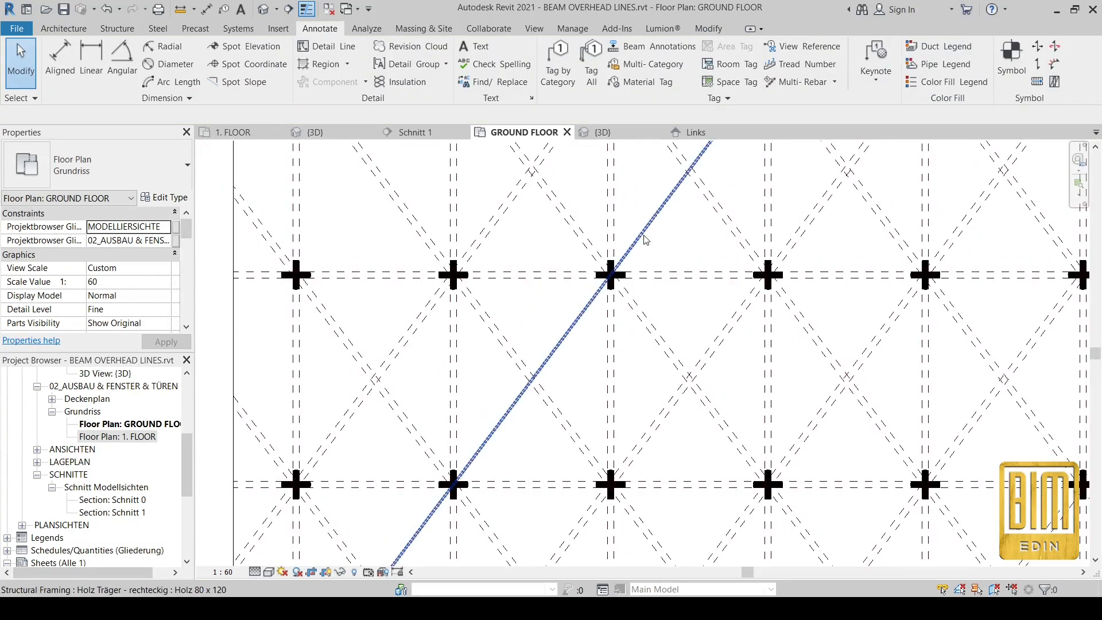
pyautogui.click(645, 237)
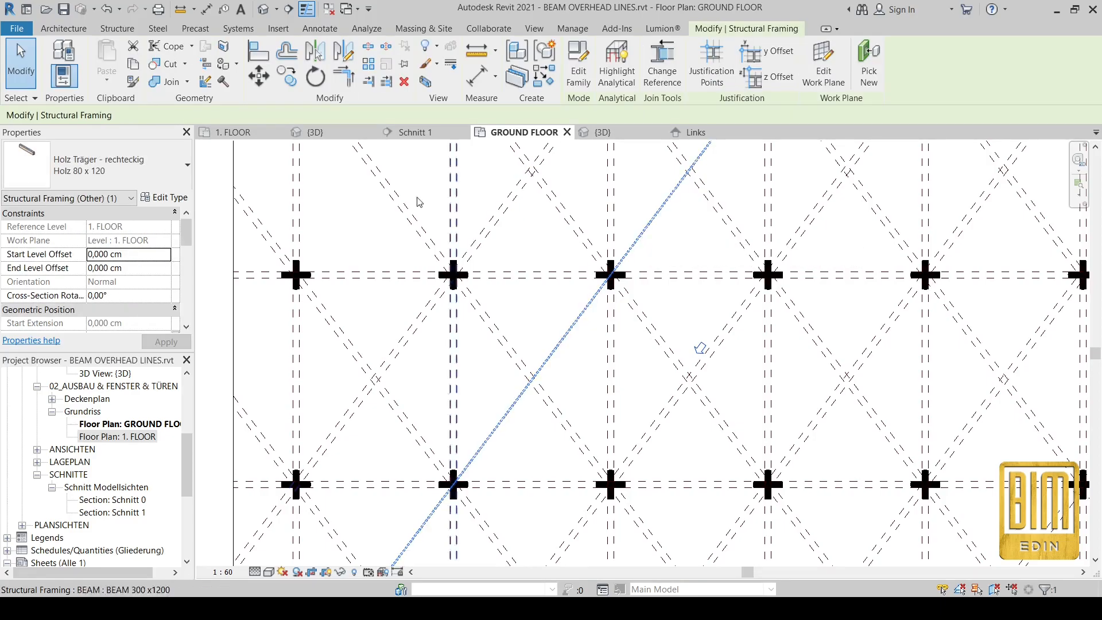
# Step: First resize the beam type to B 20 by H 50 in Type Properties
pyautogui.click(165, 197)
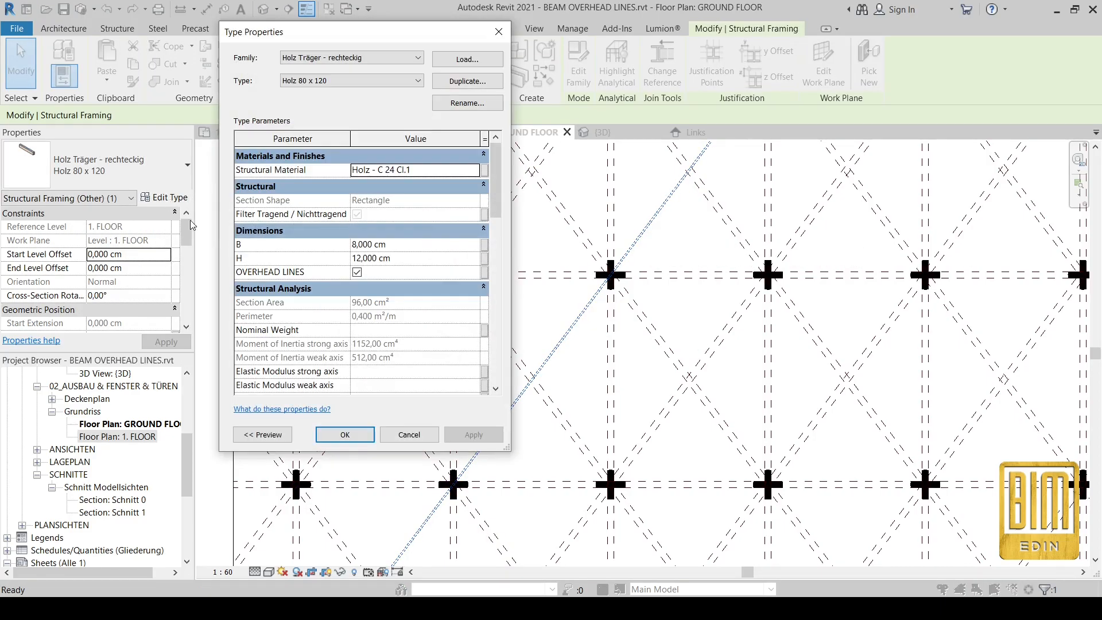
pyautogui.click(427, 258)
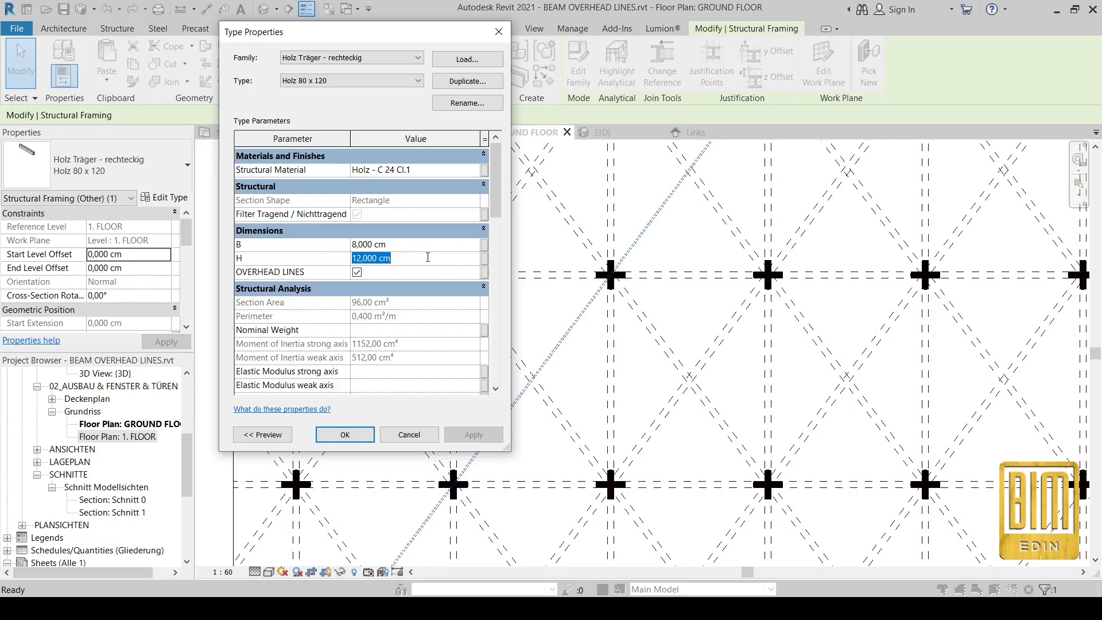
pyautogui.write('40')
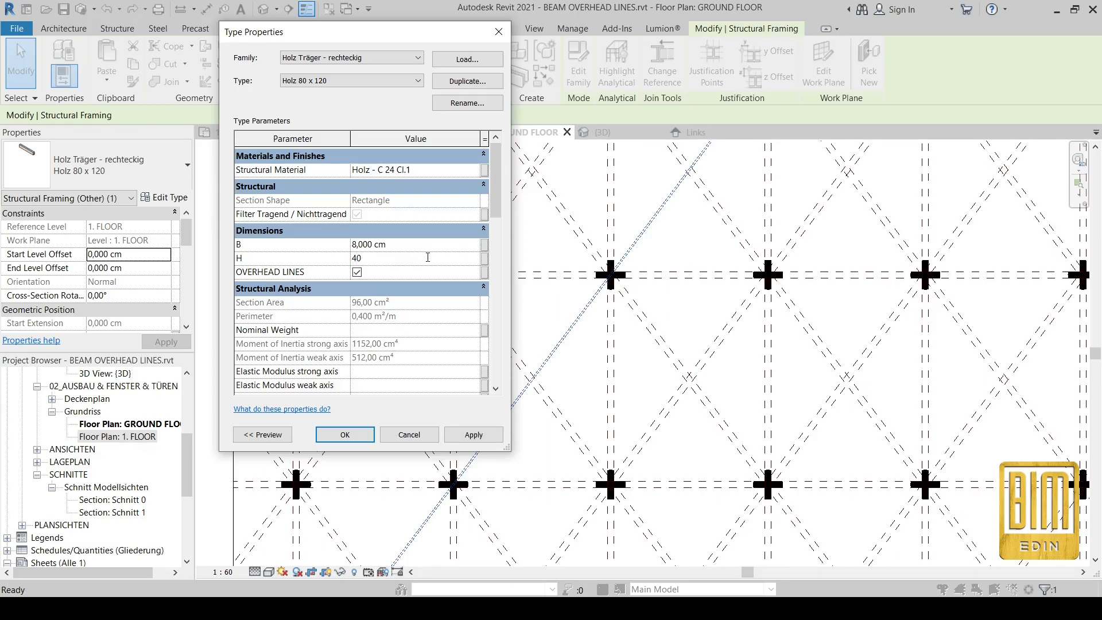
pyautogui.click(428, 247)
pyautogui.click(411, 260)
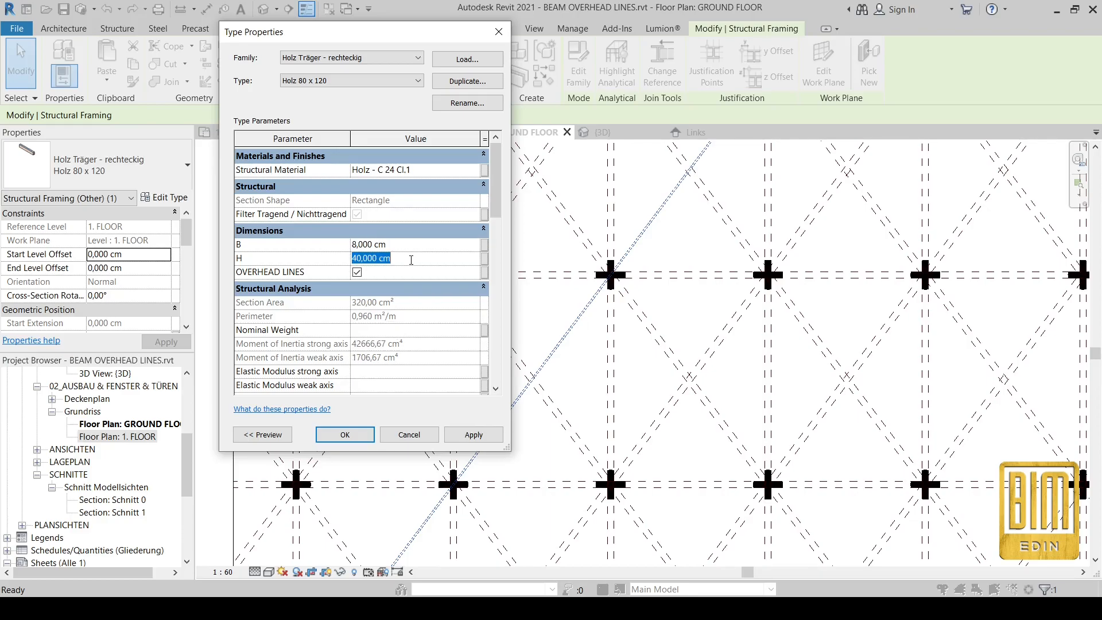
pyautogui.write('50')
pyautogui.click(415, 247)
pyautogui.write('20')
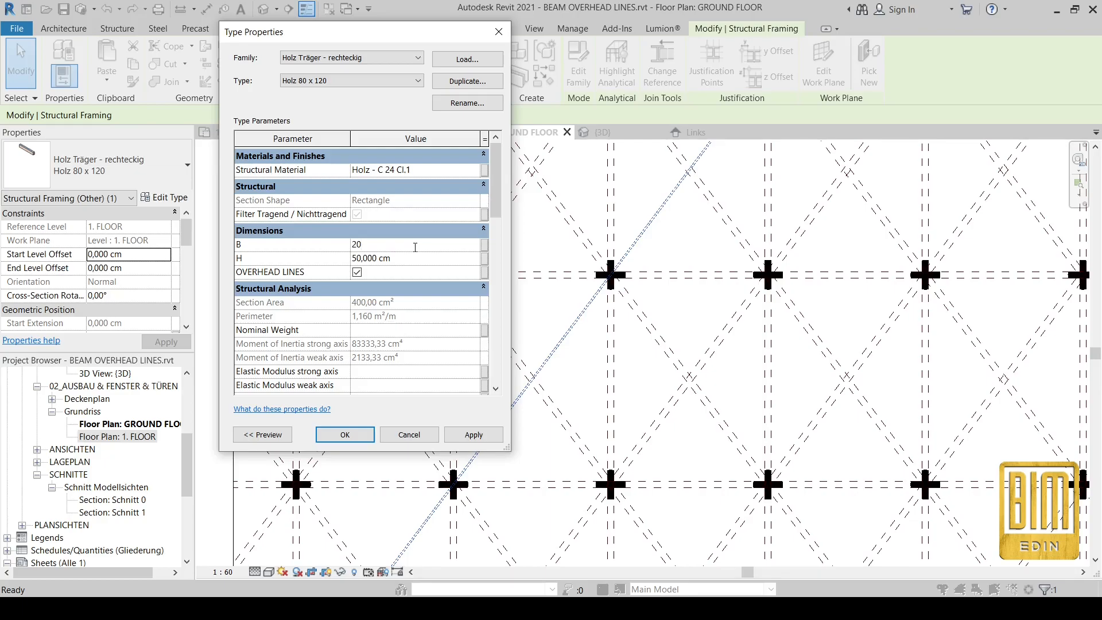
pyautogui.click(354, 429)
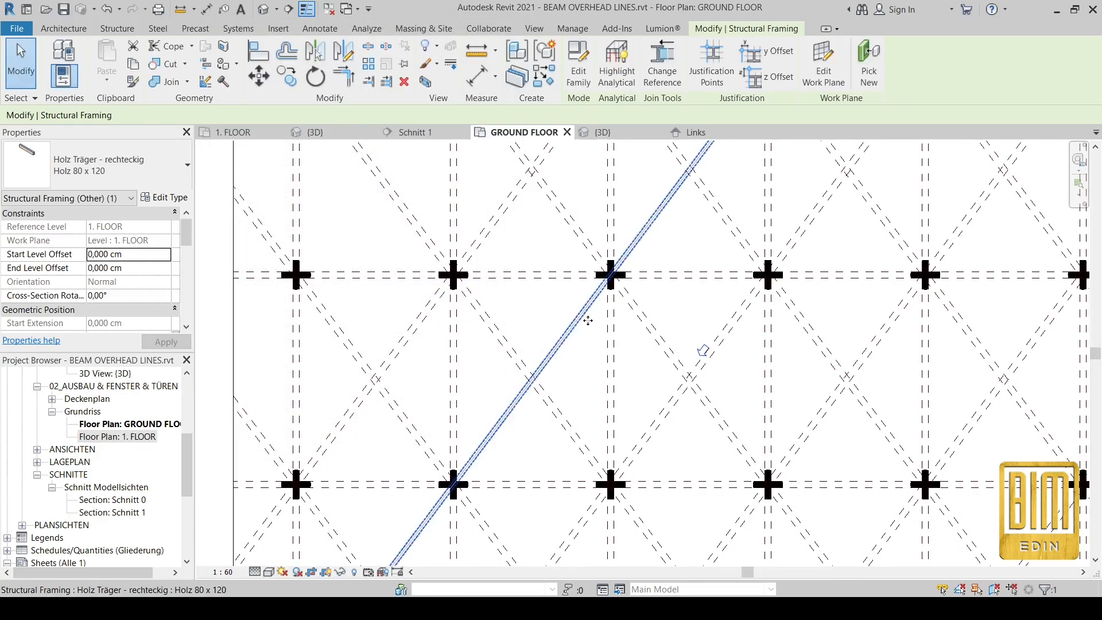
pyautogui.scroll(5, 666, 249)
# Step: Reselect the diagonal beam, change its type to B 30 and H 60, then deselect
pyautogui.click(653, 251)
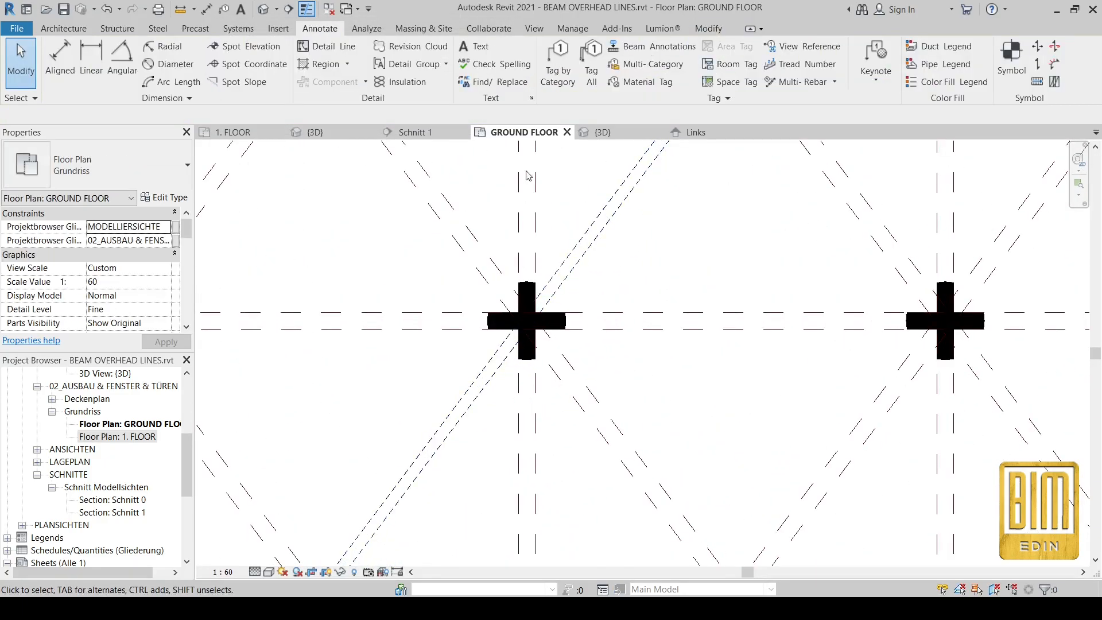
pyautogui.click(602, 241)
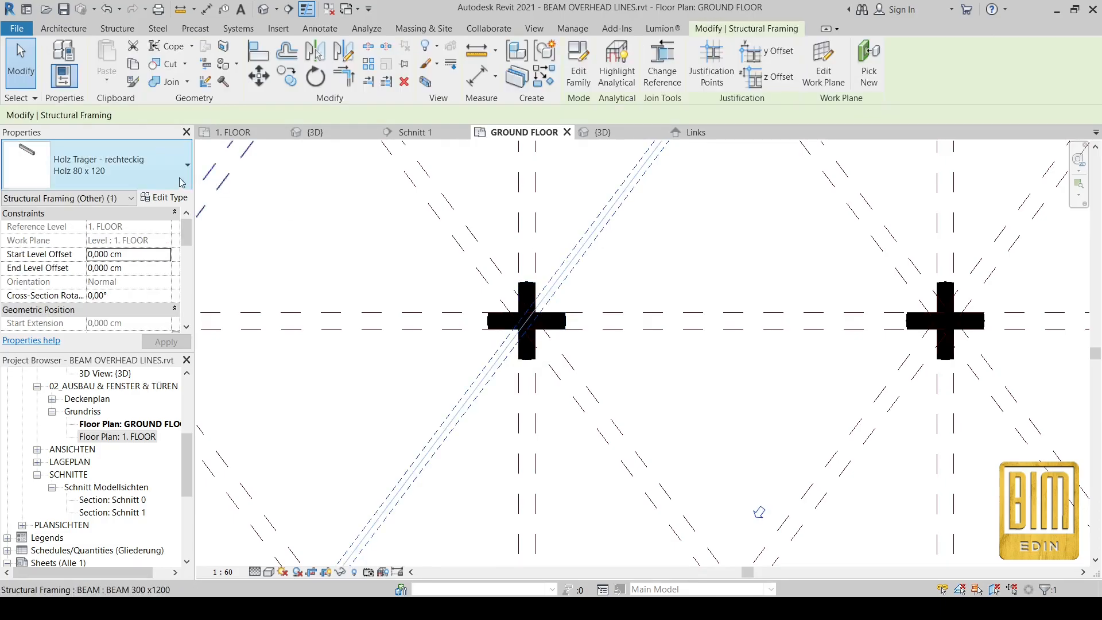
pyautogui.click(161, 213)
pyautogui.click(166, 199)
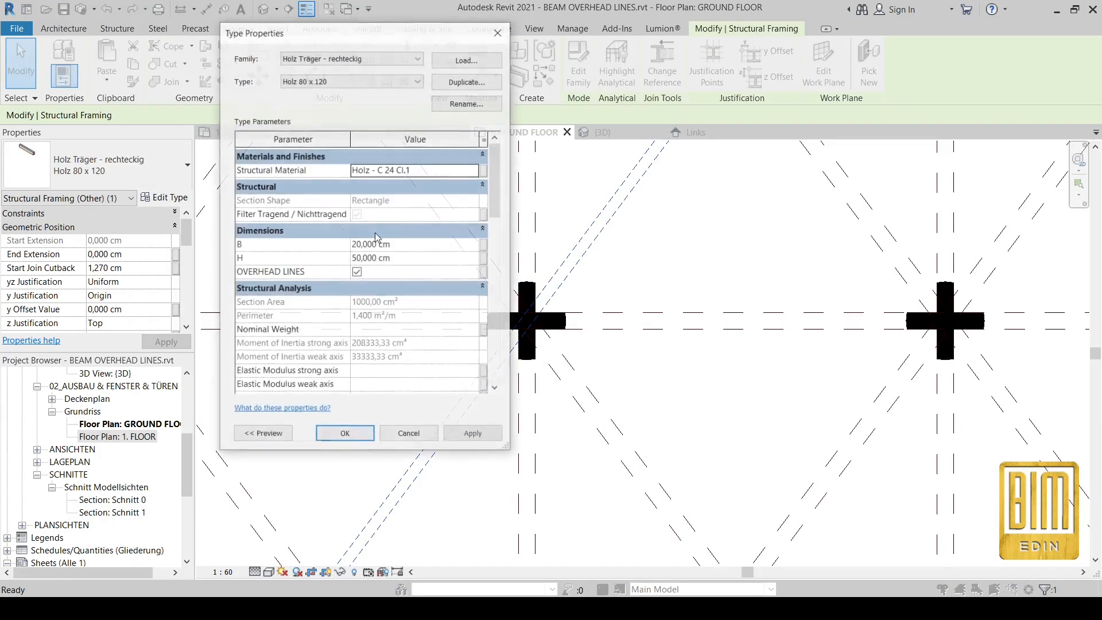
pyautogui.click(415, 245)
pyautogui.write('30')
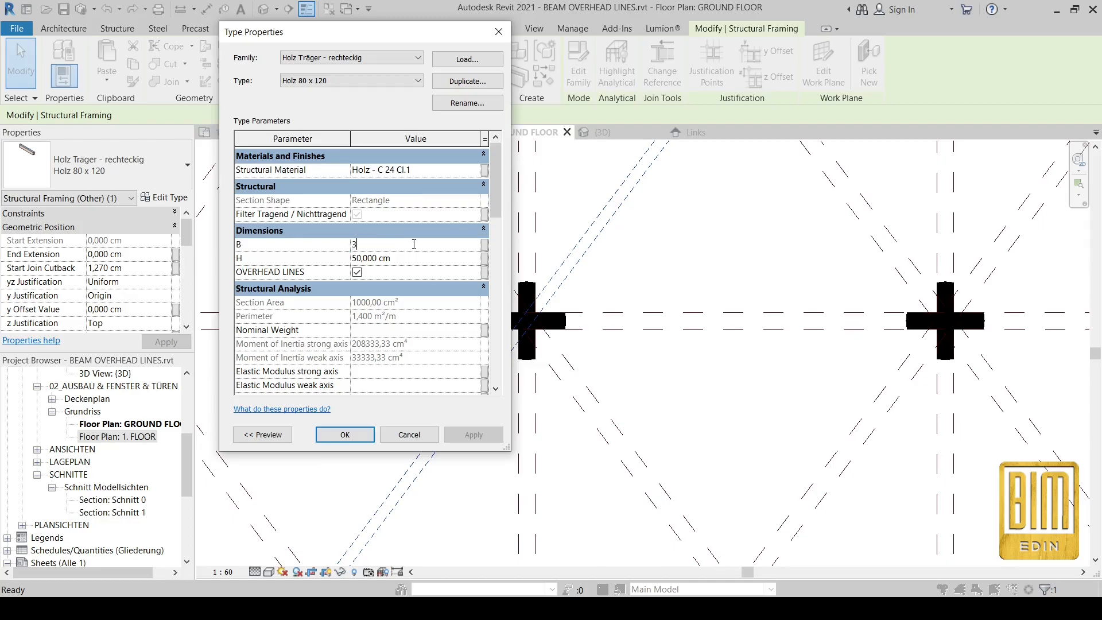
pyautogui.click(417, 259)
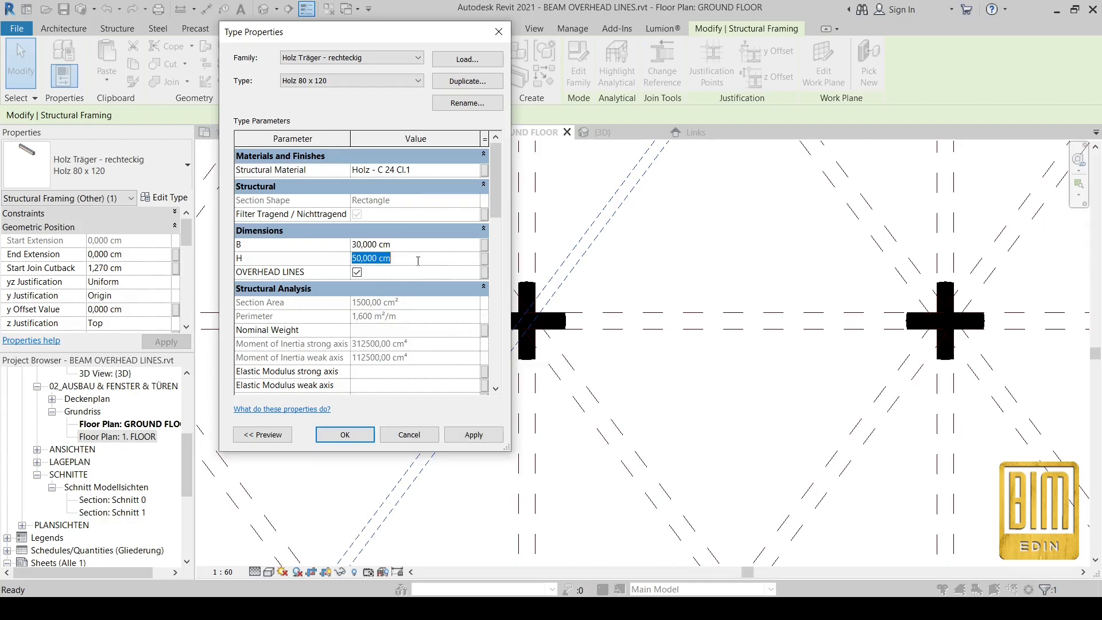
pyautogui.write('60')
pyautogui.click(346, 439)
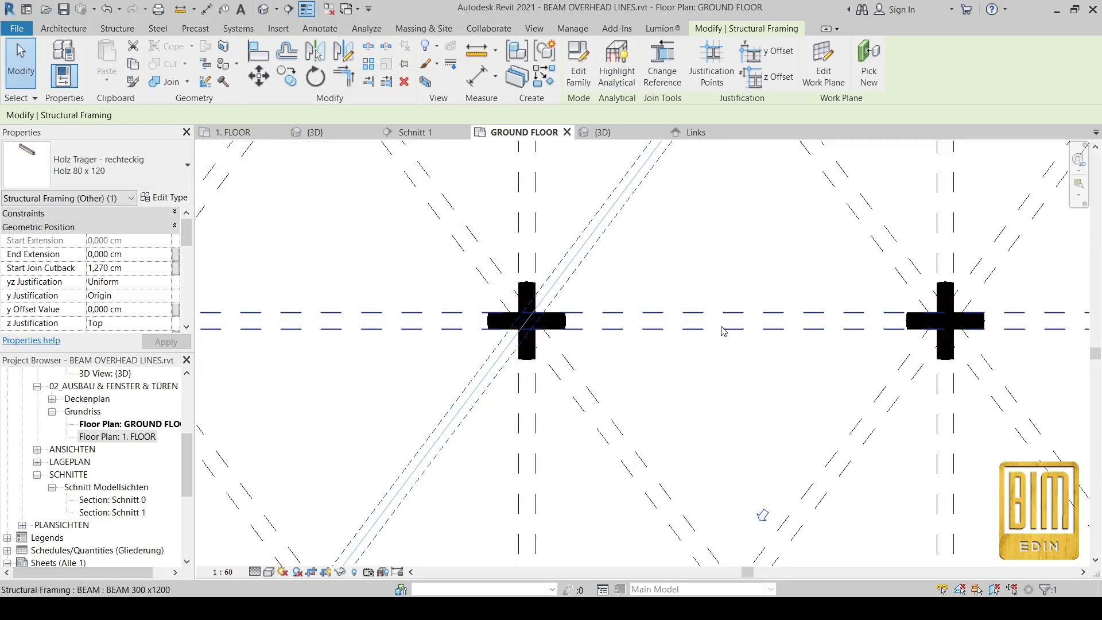
pyautogui.press('Escape')
# Step: Turn off OVERHEAD LINES for the BEAM 300 x1200 type
pyautogui.scroll(-5, 610, 285)
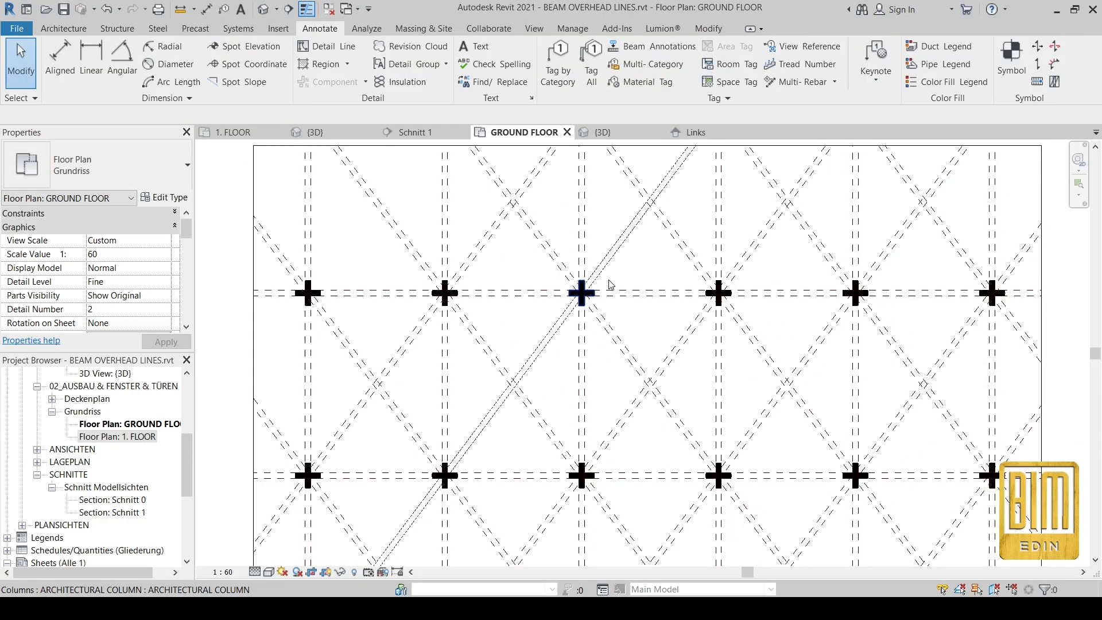
pyautogui.scroll(2, 601, 227)
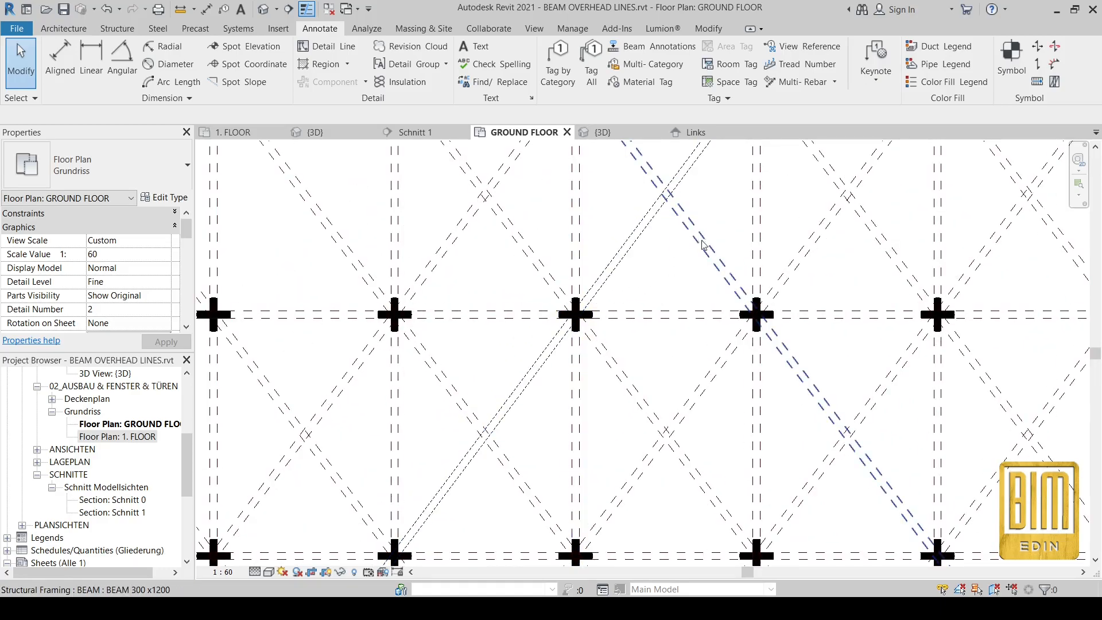
pyautogui.scroll(4, 625, 270)
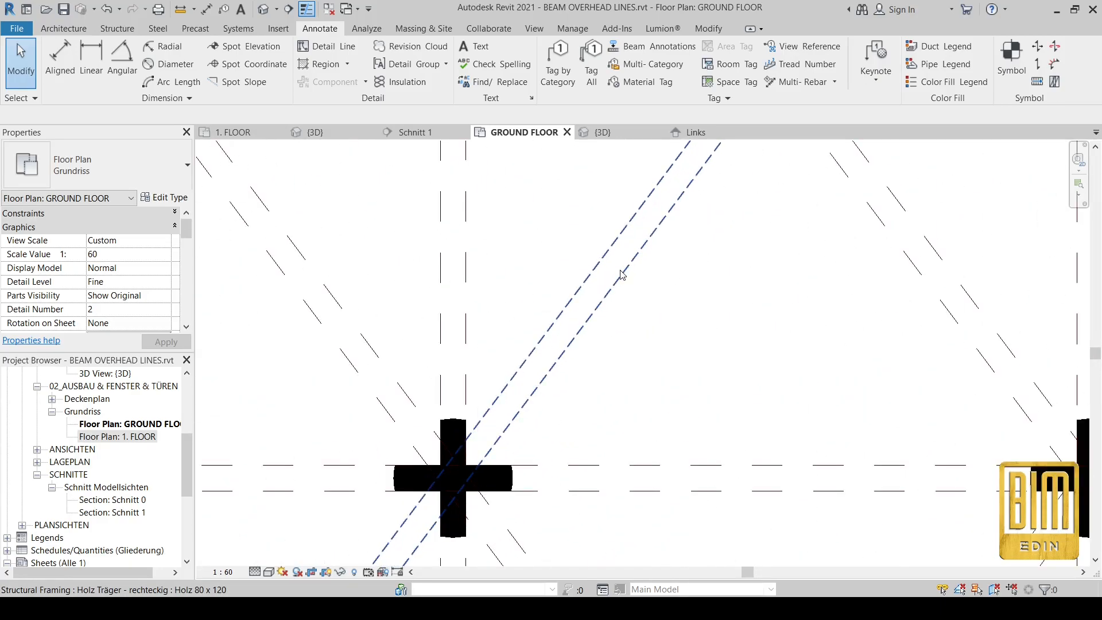
pyautogui.scroll(-6, 547, 228)
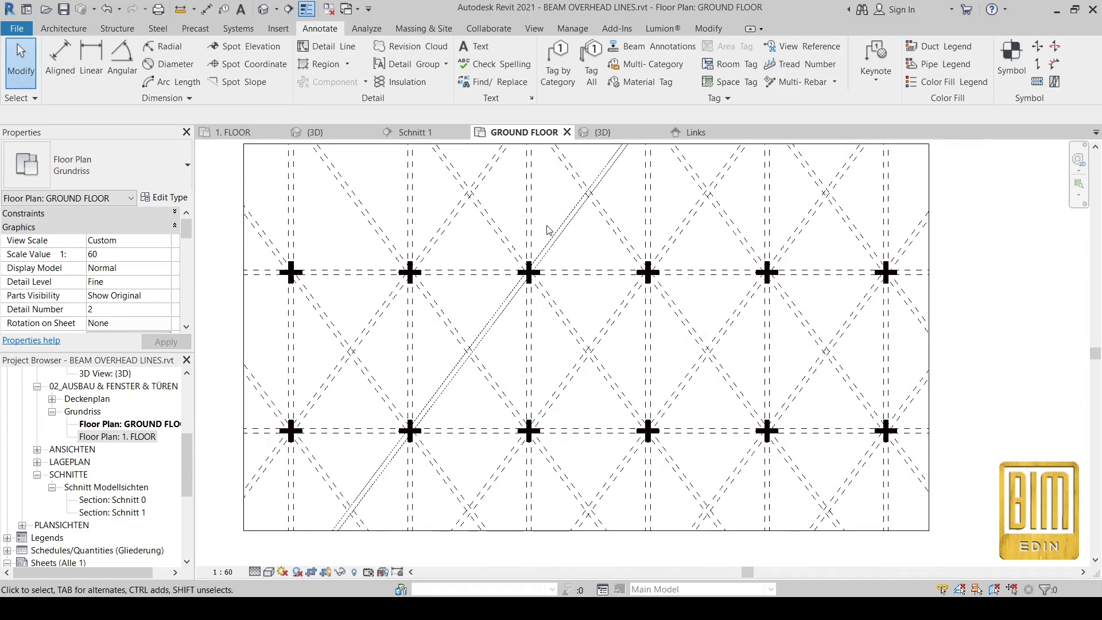
pyautogui.moveTo(418, 403); pyautogui.dragTo(536, 367, button='middle')
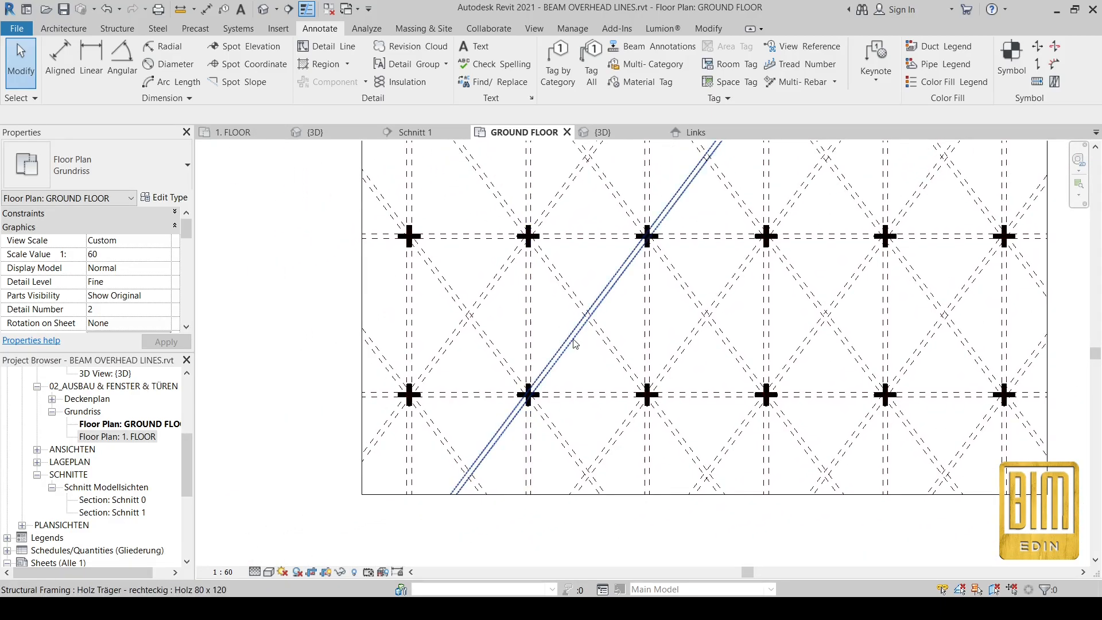
pyautogui.click(561, 283)
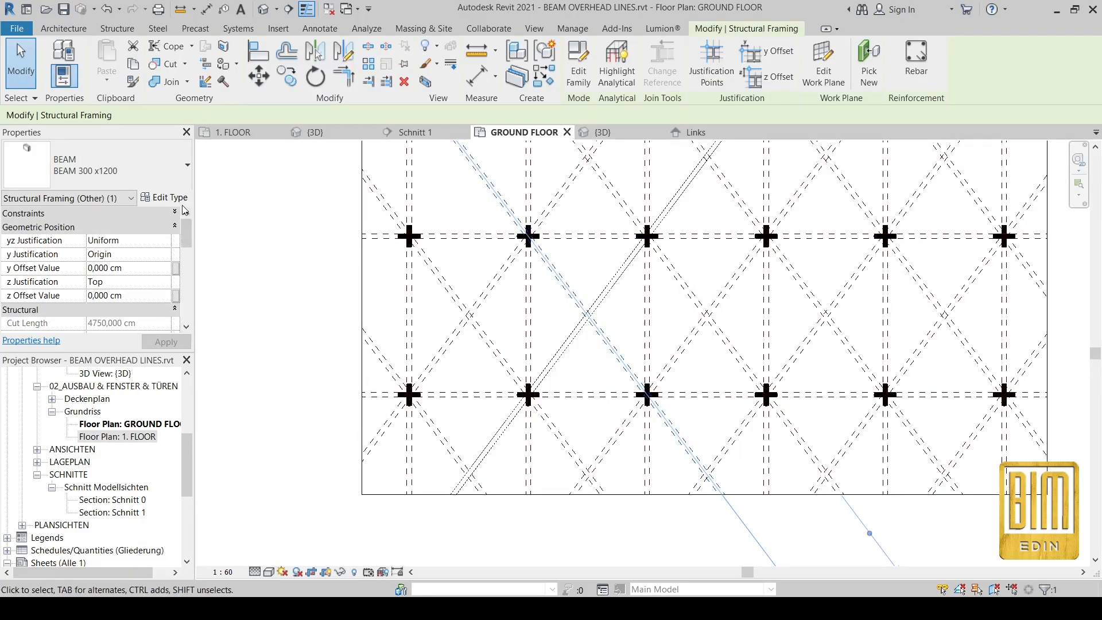
pyautogui.click(165, 197)
pyautogui.click(357, 272)
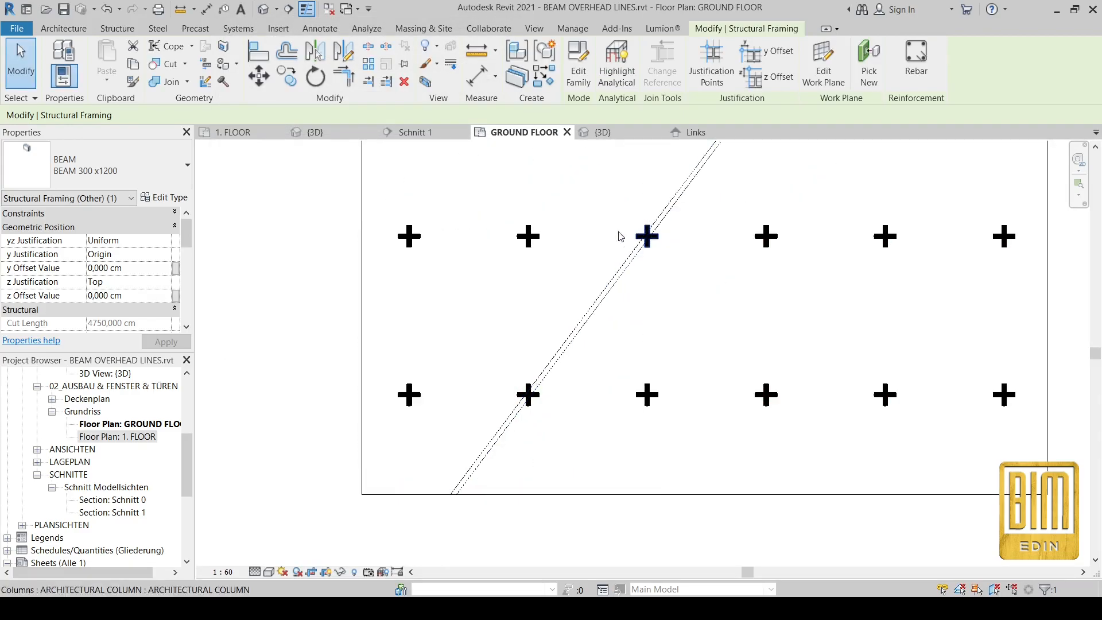
# Step: Turn off OVERHEAD LINES for the Holz Träger type and clear the selection
pyautogui.click(665, 196)
pyautogui.click(676, 197)
pyautogui.click(161, 196)
pyautogui.click(357, 272)
pyautogui.click(345, 435)
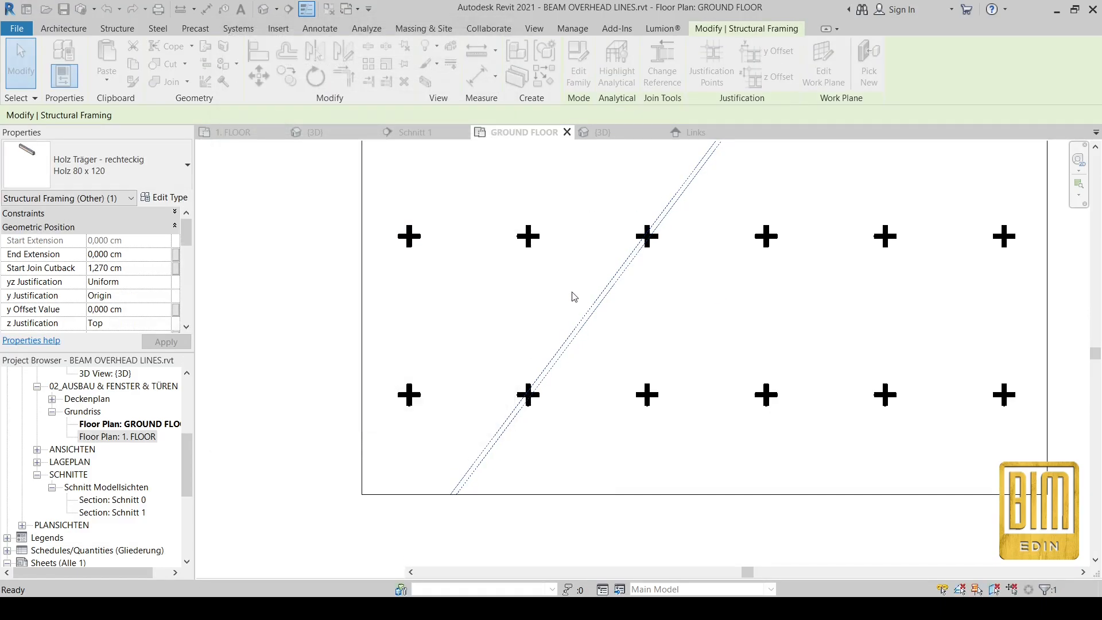
pyautogui.click(677, 159)
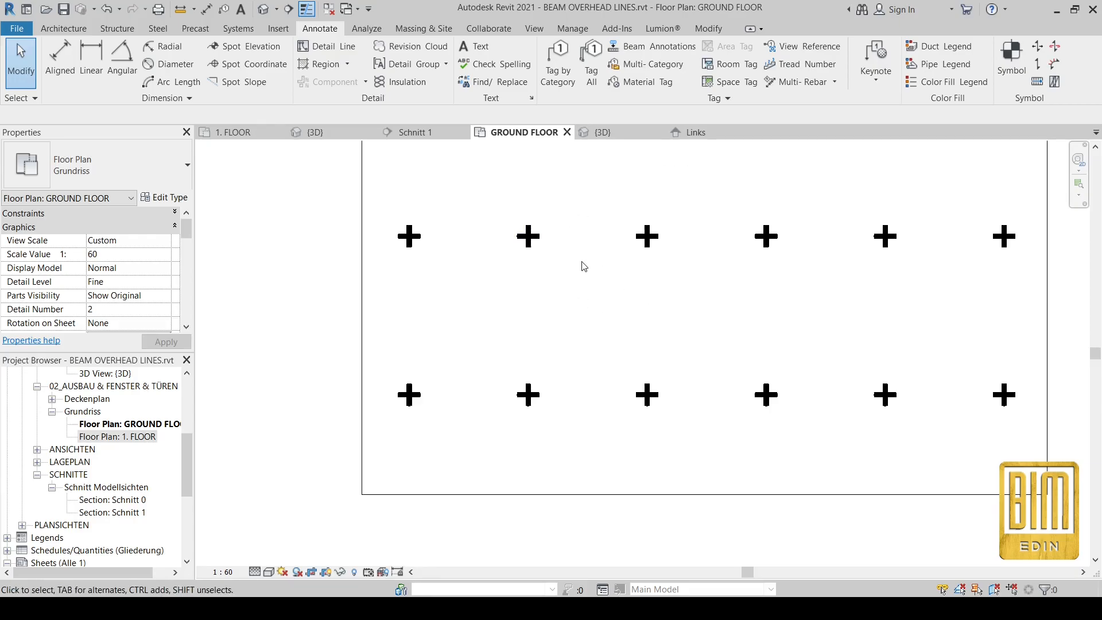
# Step: Show the 1. FLOOR plan, close the Links view, and close the beam family without saving
pyautogui.click(245, 137)
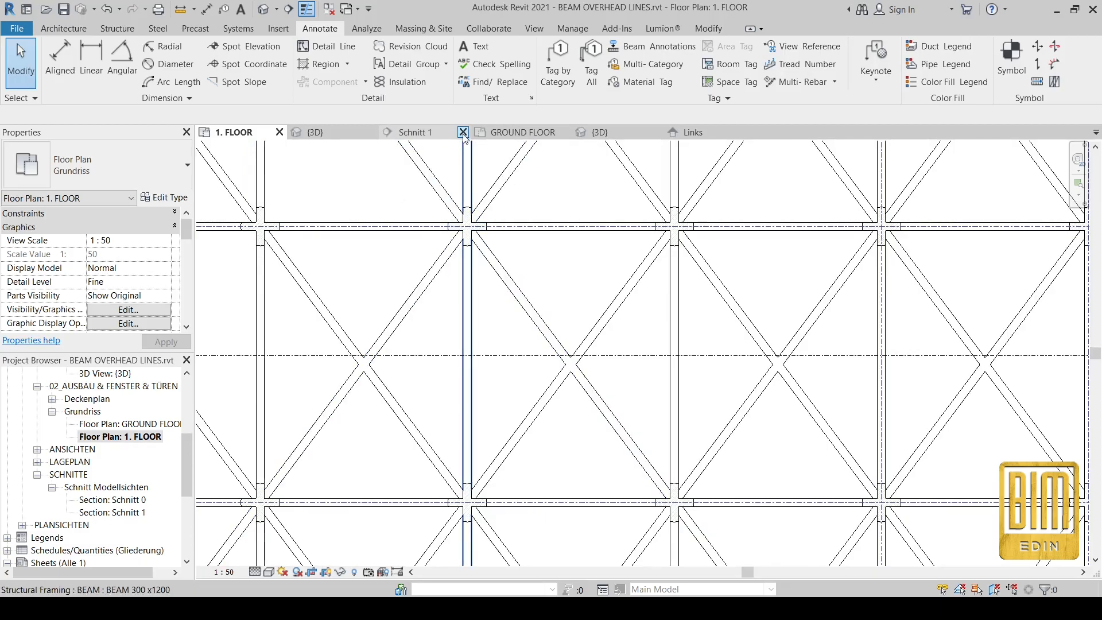
pyautogui.click(748, 132)
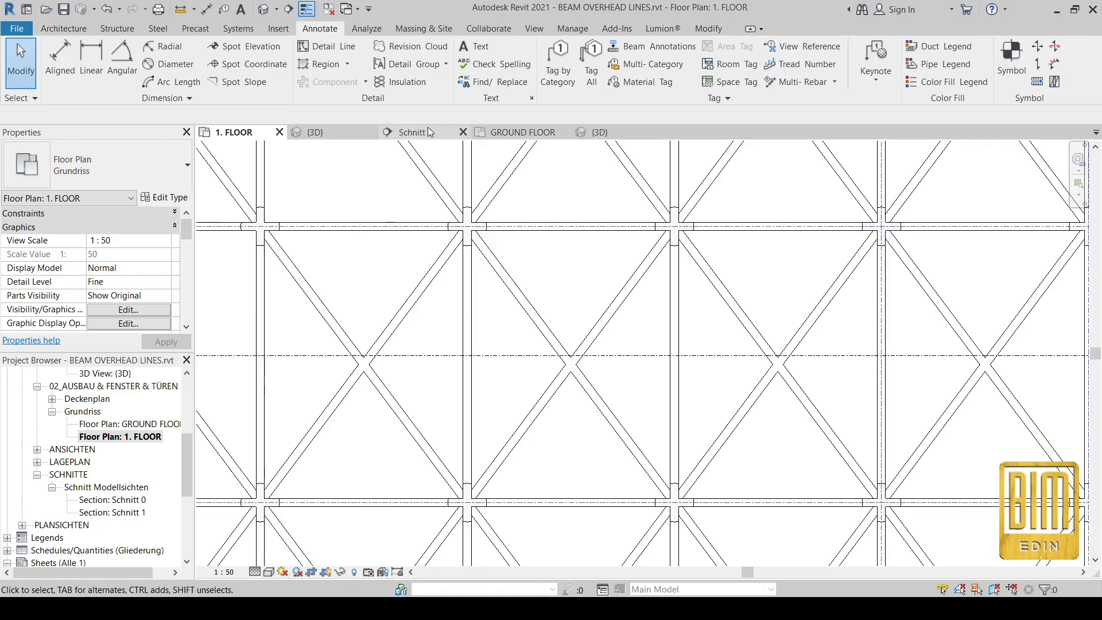
pyautogui.click(605, 133)
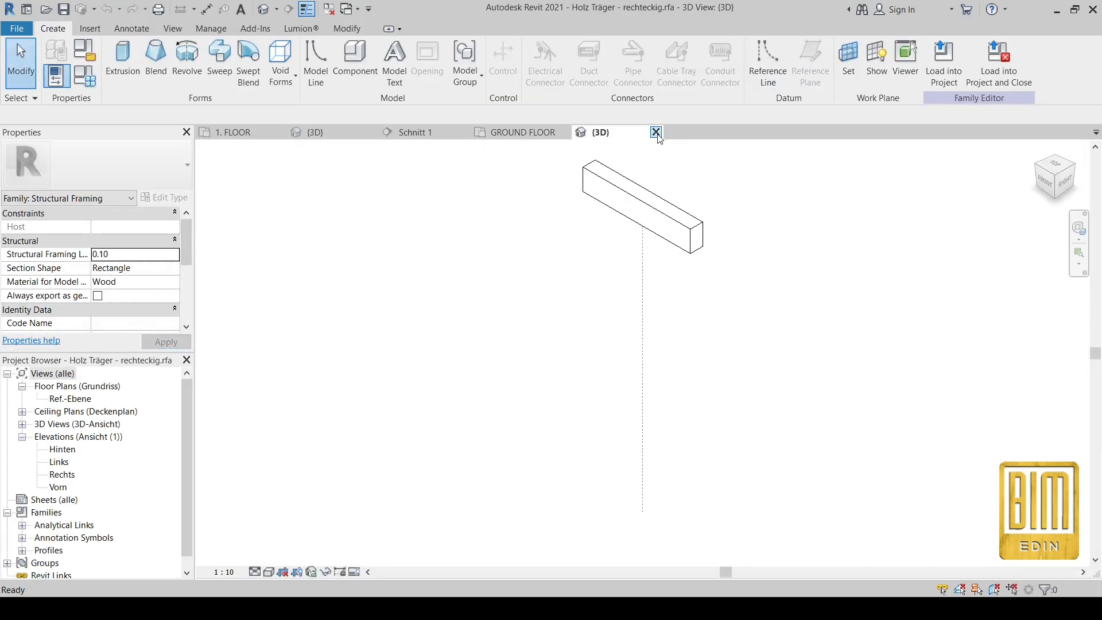
pyautogui.click(656, 133)
pyautogui.click(583, 315)
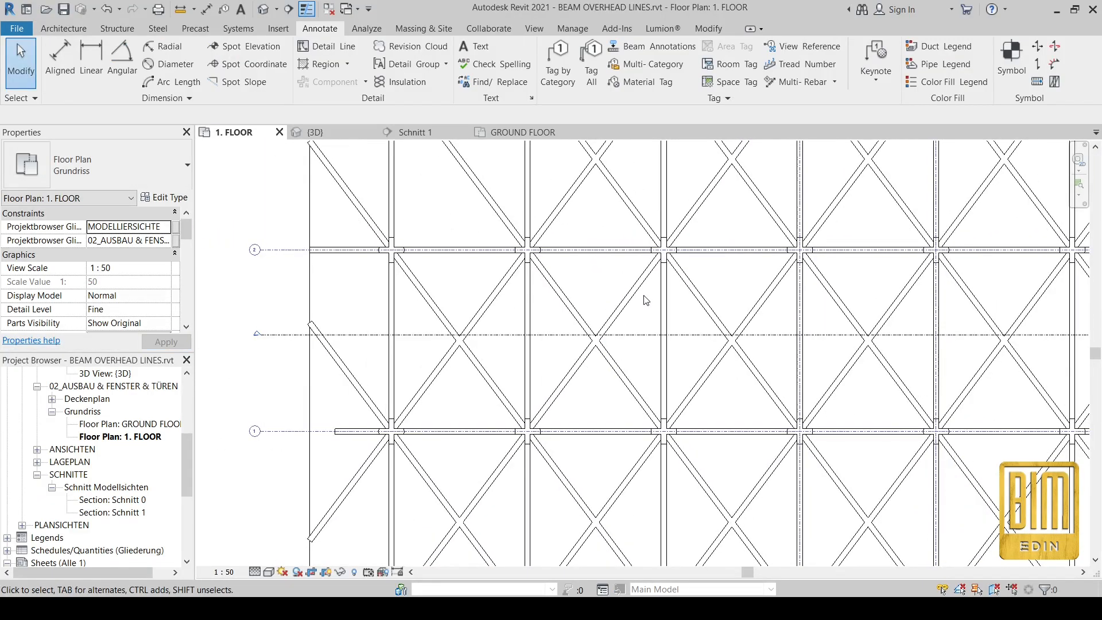
# Step: Bring up the View ribbon tab
pyautogui.scroll(-1, 546, 380)
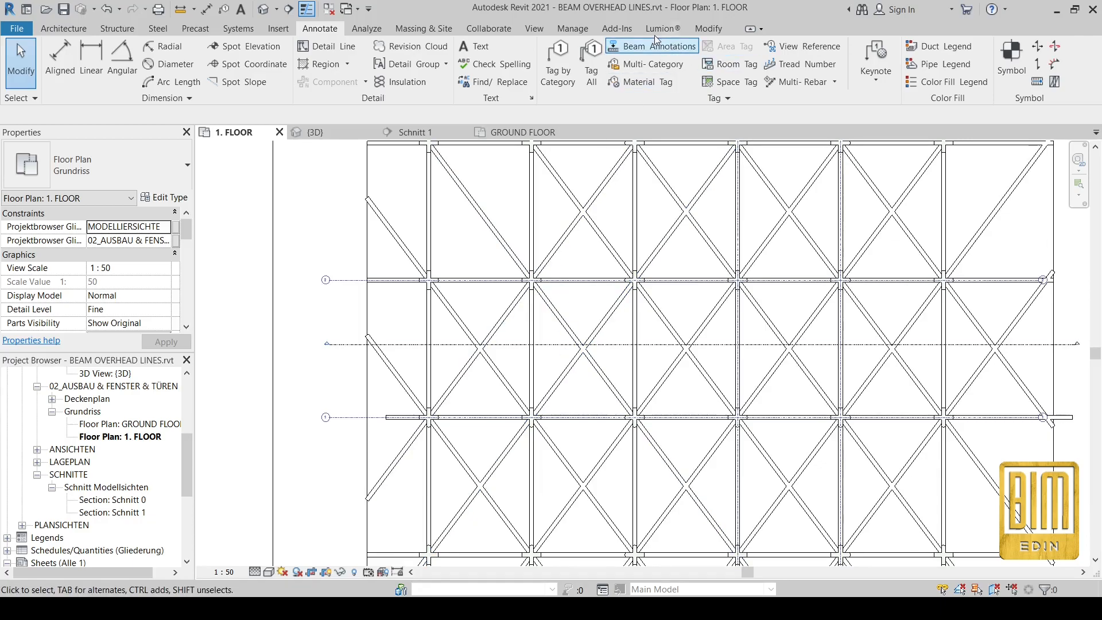
pyautogui.click(702, 26)
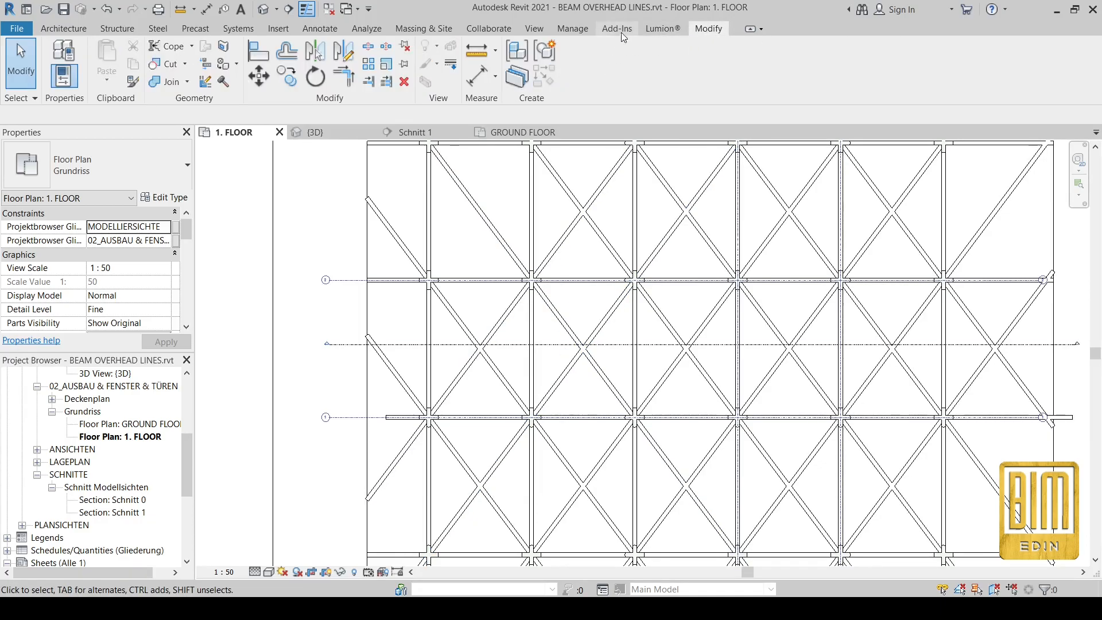
pyautogui.click(534, 28)
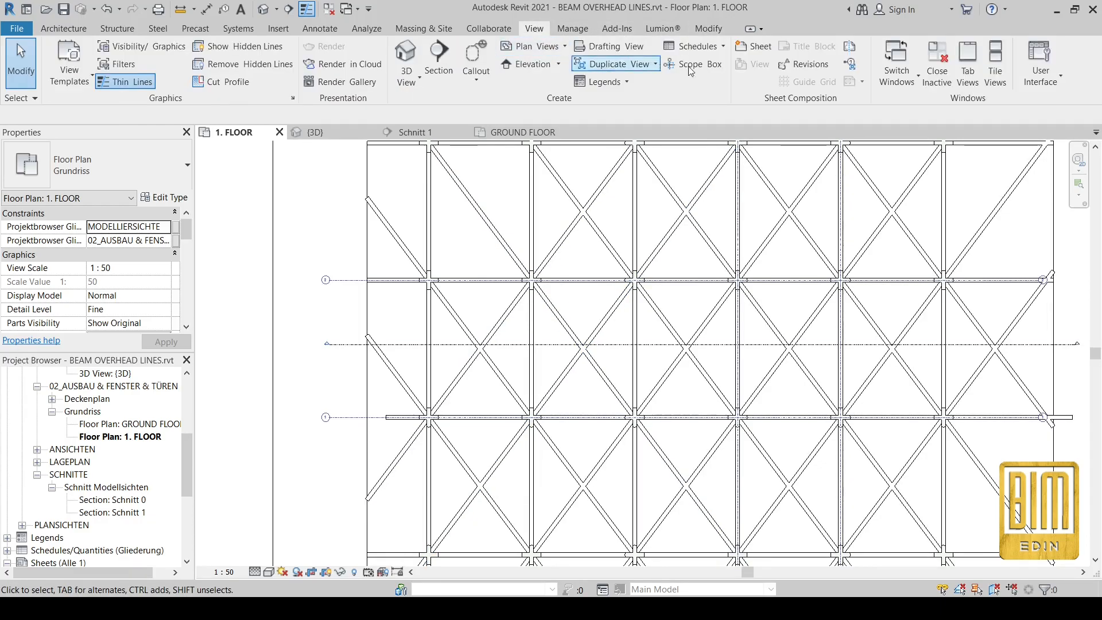
# Step: Tile the four open views, fit each, and select a BEAM 300 x1200 in 3D
pyautogui.click(995, 63)
pyautogui.scroll(-5, 404, 299)
pyautogui.scroll(2, 405, 302)
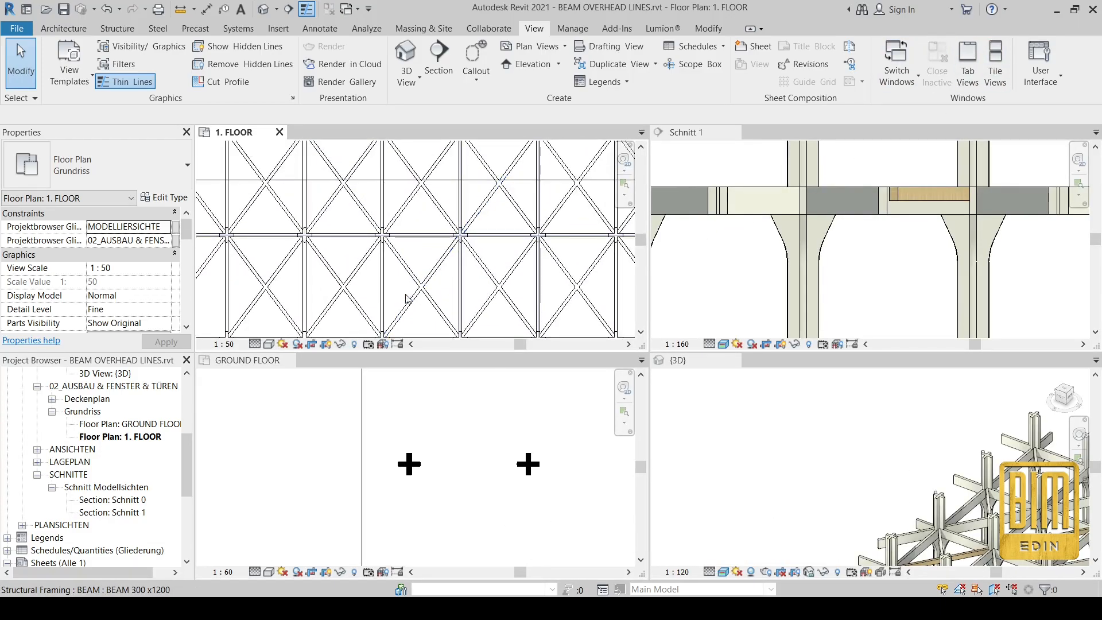
pyautogui.scroll(-4, 829, 217)
pyautogui.scroll(2, 844, 167)
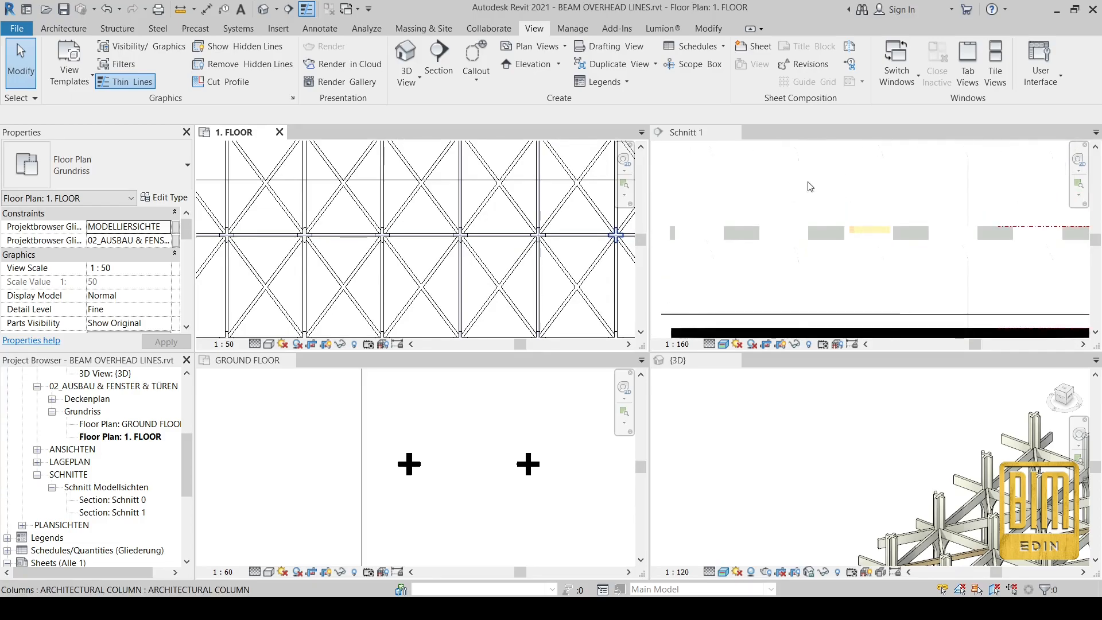
pyautogui.scroll(5, 791, 420)
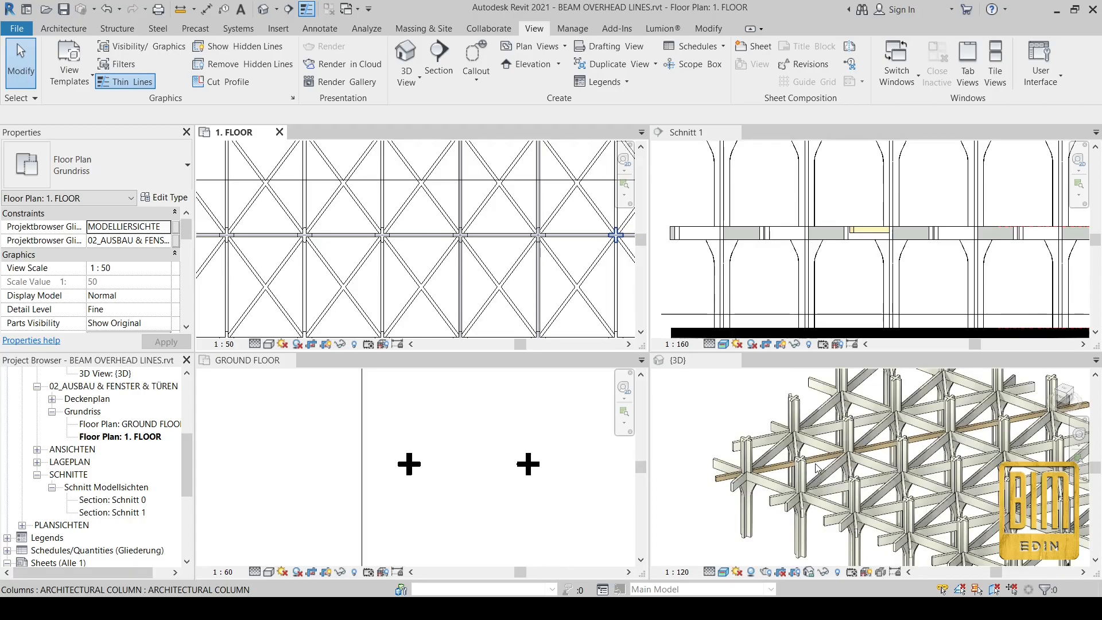
pyautogui.scroll(-4, 405, 460)
pyautogui.scroll(3, 432, 461)
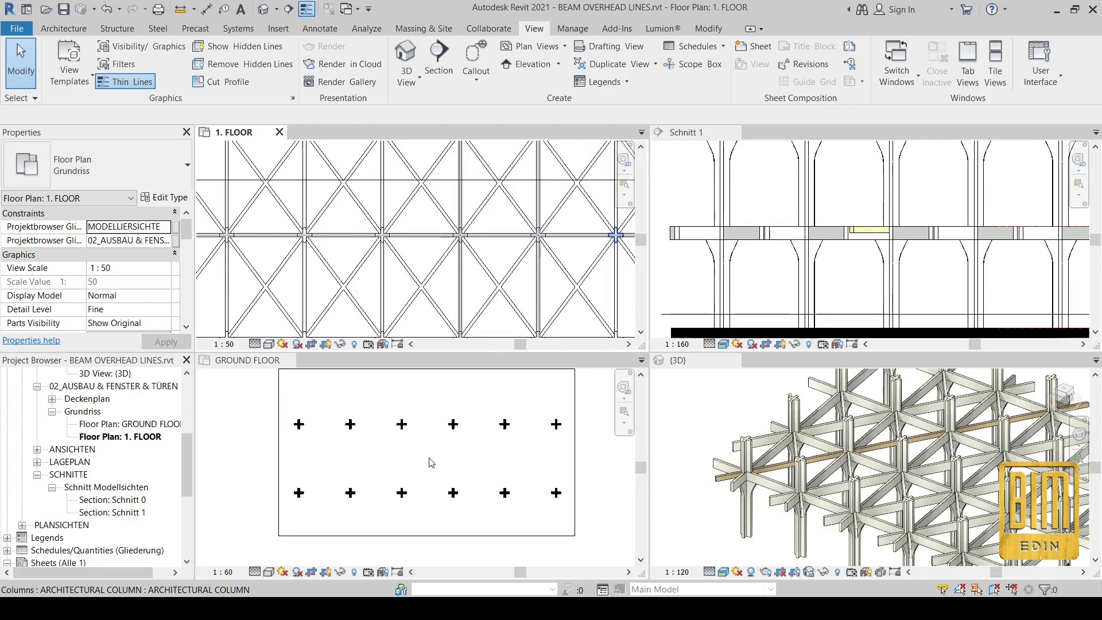
pyautogui.scroll(-2, 423, 436)
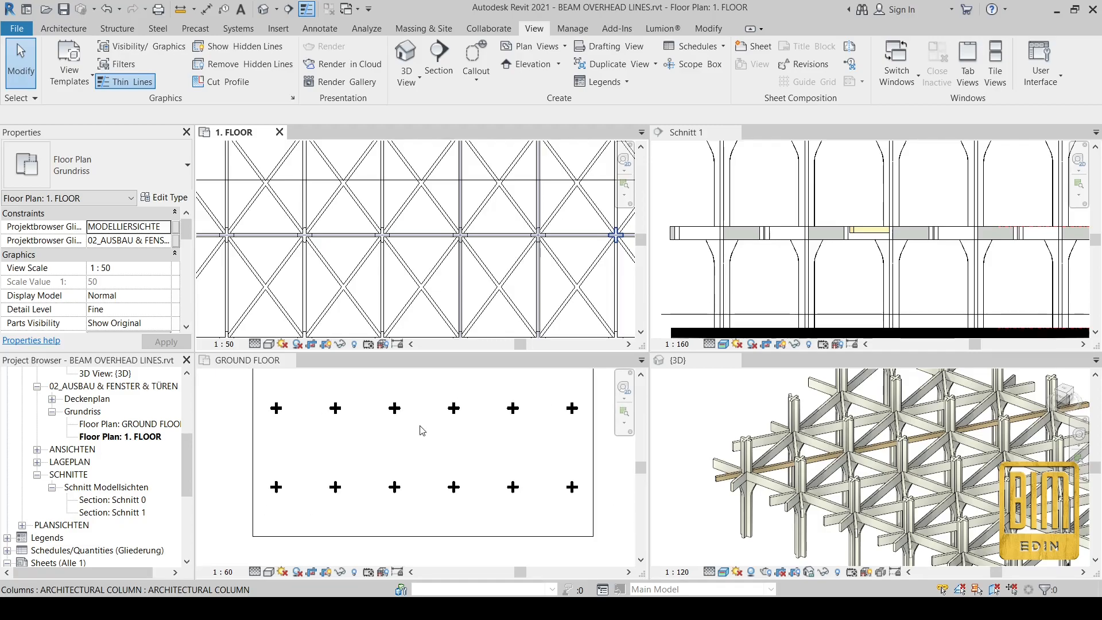
pyautogui.click(827, 425)
pyautogui.click(827, 424)
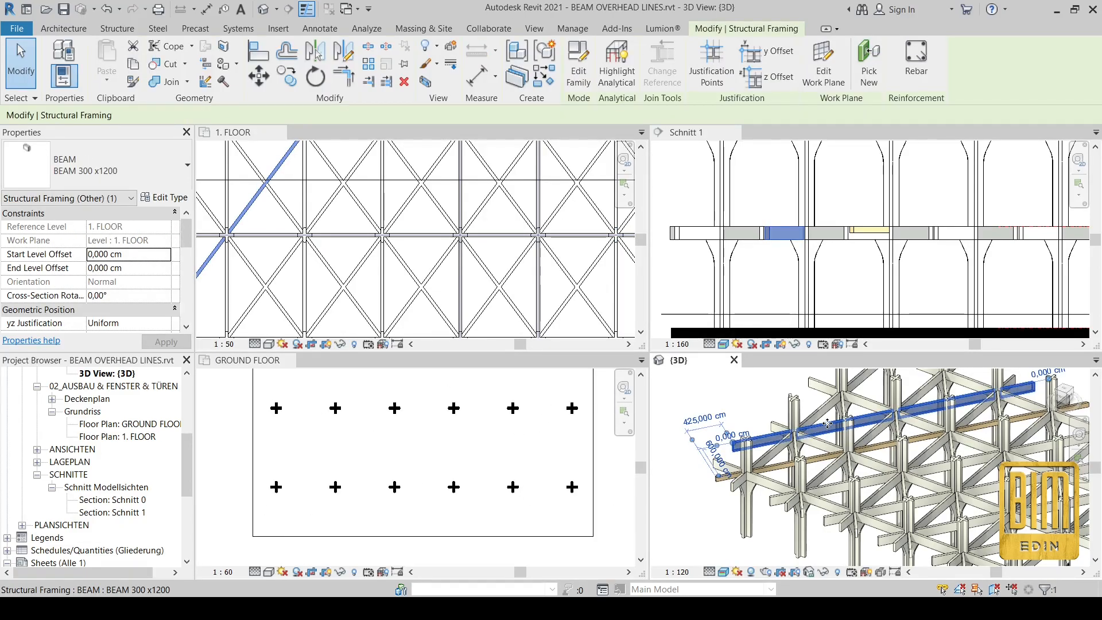
# Step: Switch OVERHEAD LINES back on in the BEAM 300 x1200 type properties
pyautogui.click(163, 198)
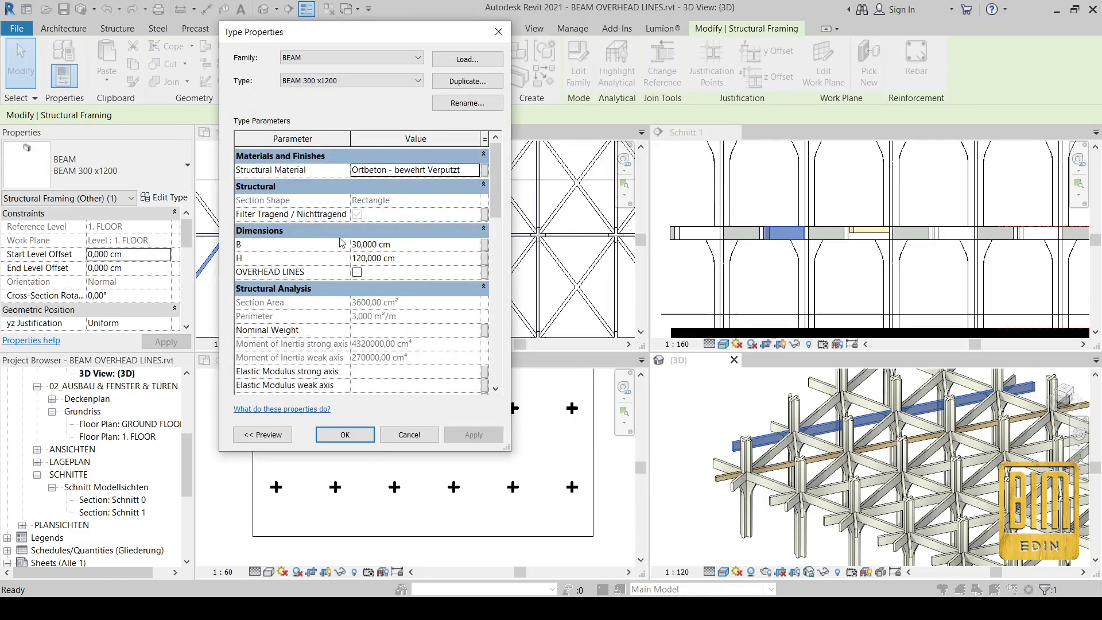
pyautogui.click(357, 273)
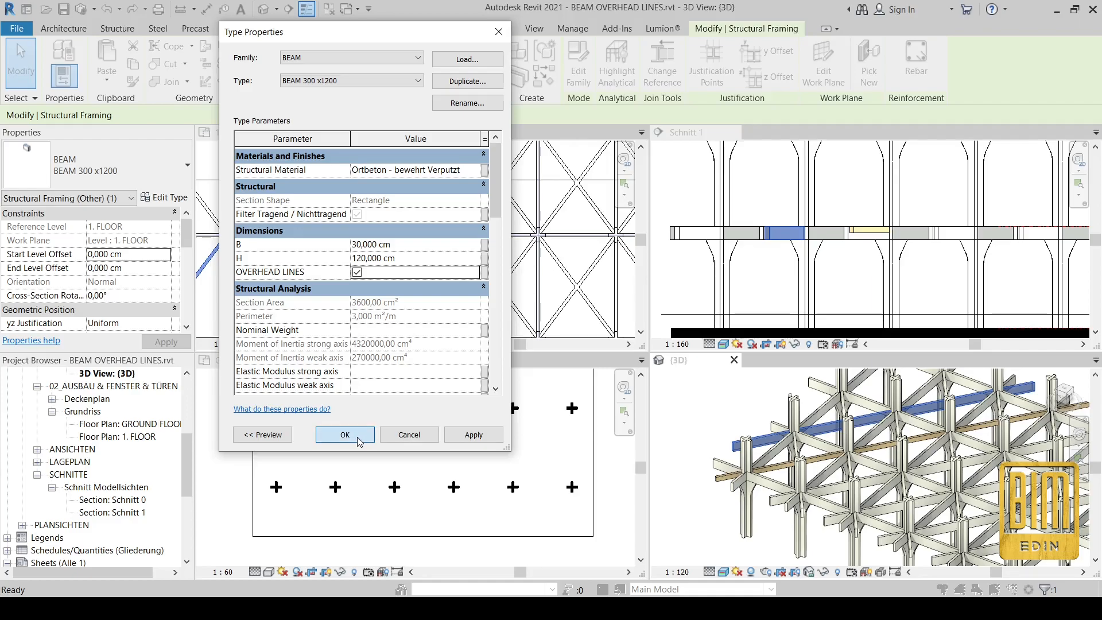
pyautogui.press('Return')
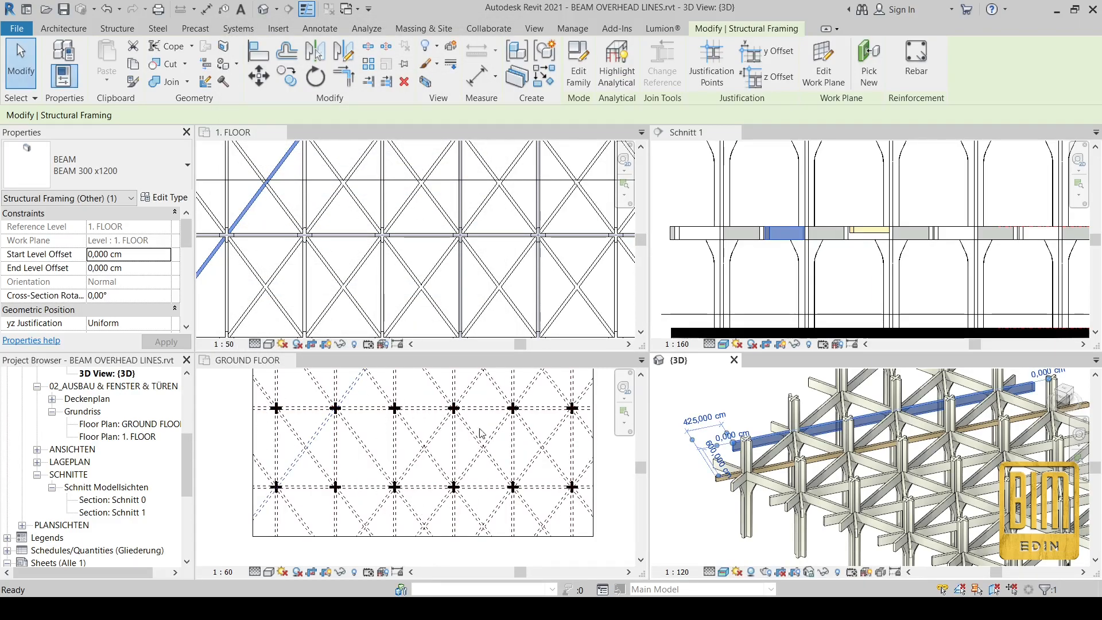
# Step: Activate the Schnitt 1 section, then the 3D view, and select the lower Holz Träger beam
pyautogui.click(862, 233)
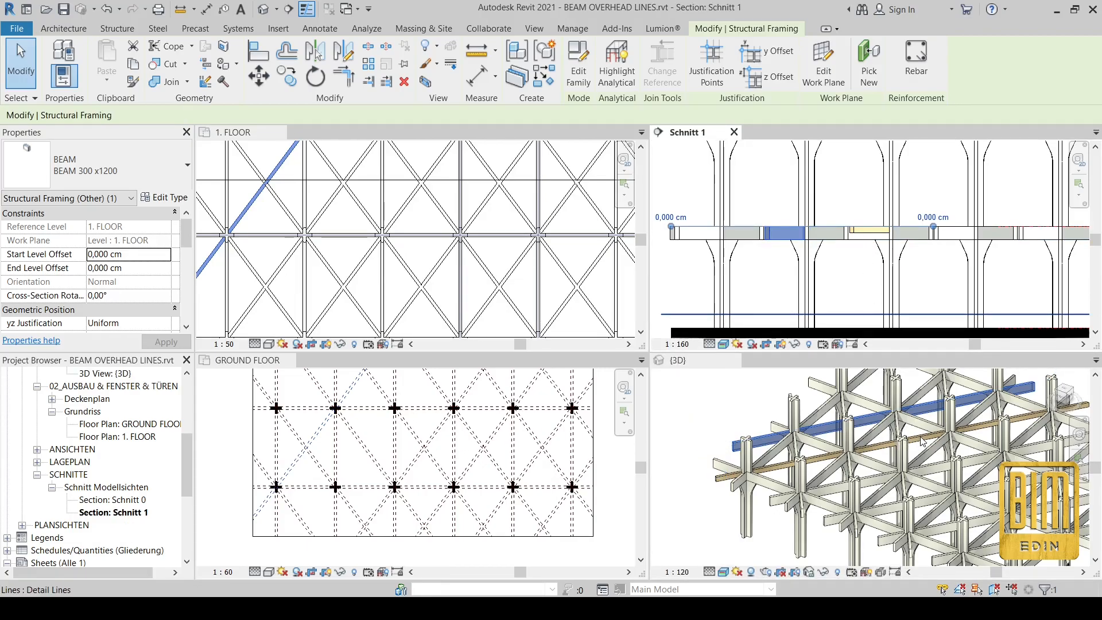
pyautogui.click(752, 481)
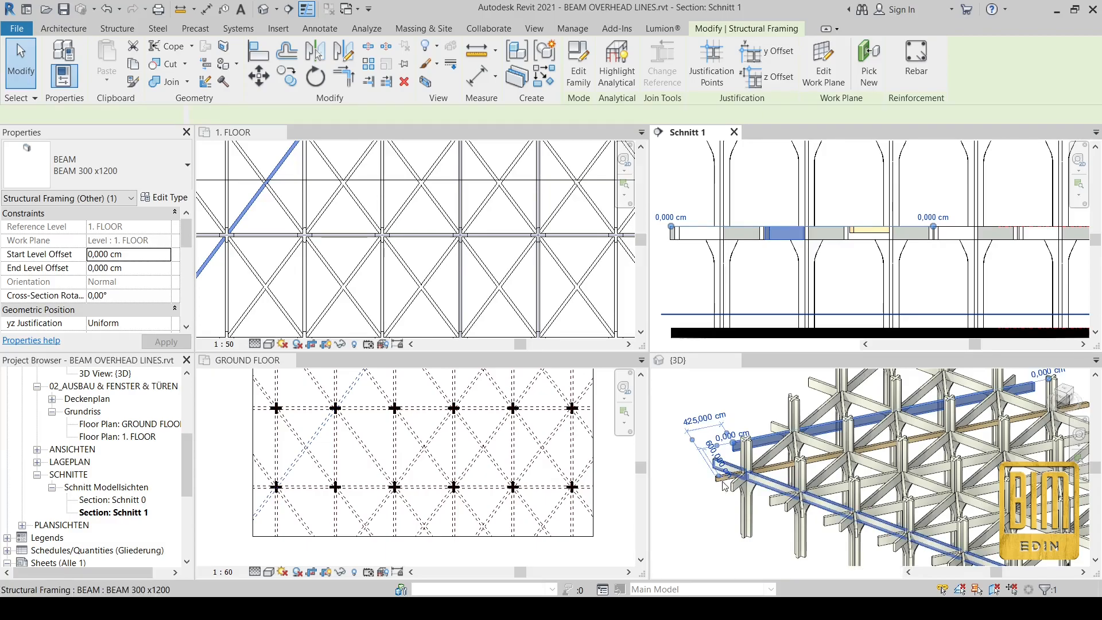
pyautogui.click(777, 472)
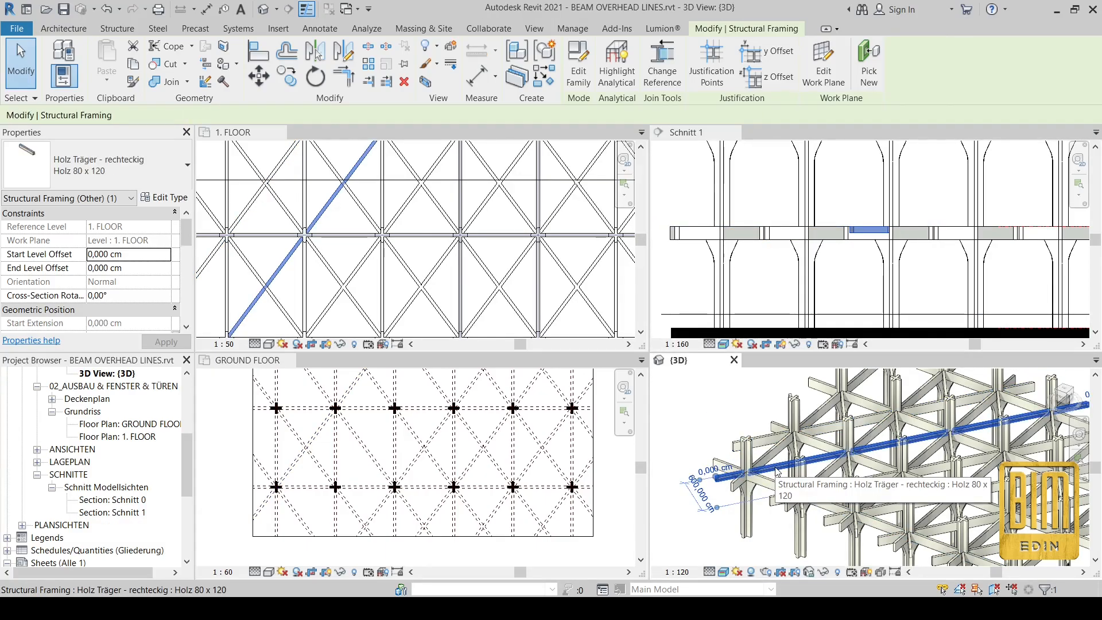
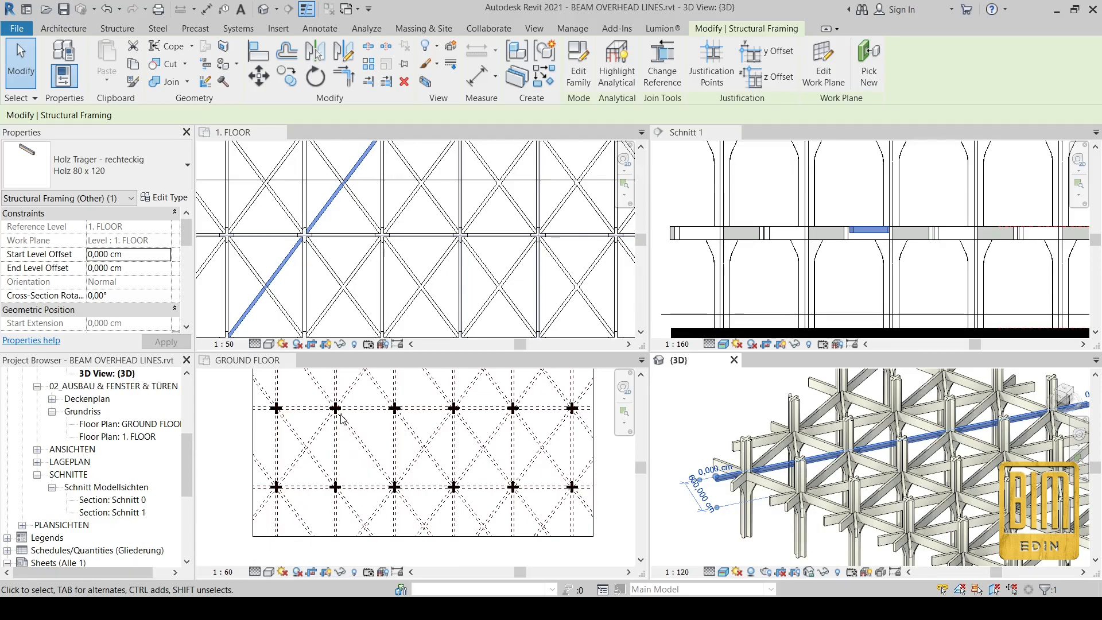
# Step: Turn on OVERHEAD LINES for the Holz 80 x 120 beam type and apply it to check the plan
pyautogui.click(164, 197)
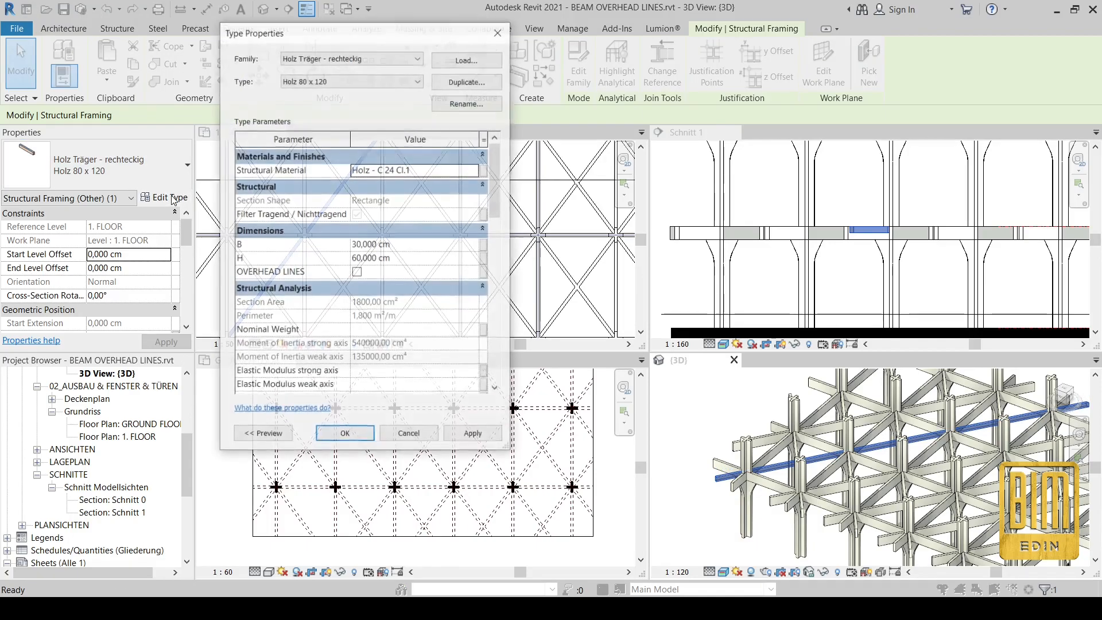
pyautogui.click(357, 272)
pyautogui.click(473, 435)
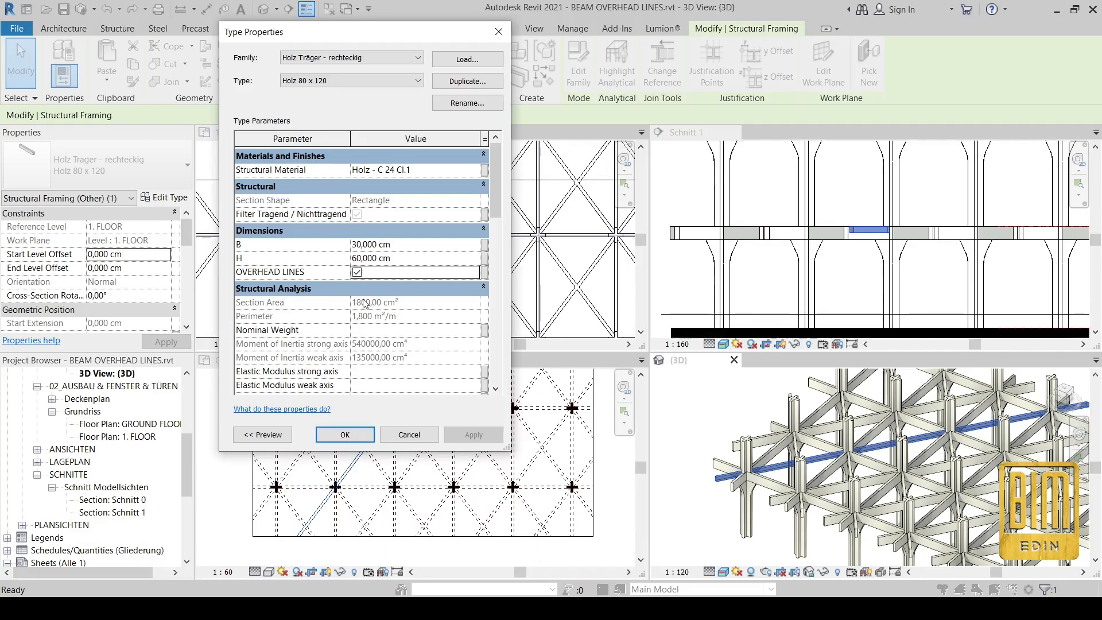
pyautogui.scroll(-10, 365, 290)
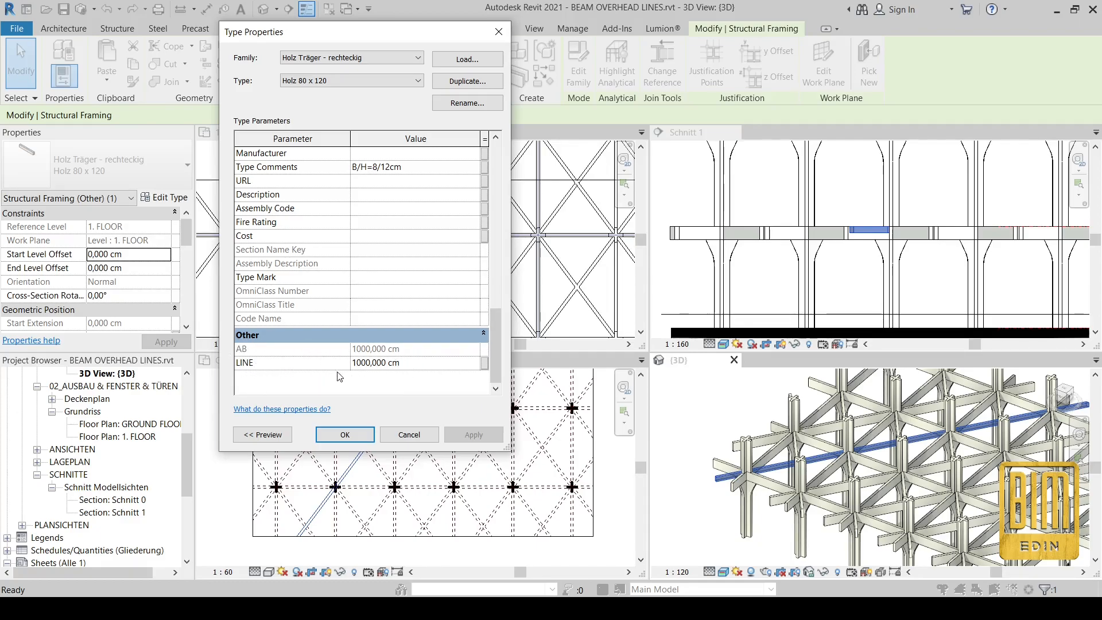
pyautogui.scroll(9, 393, 377)
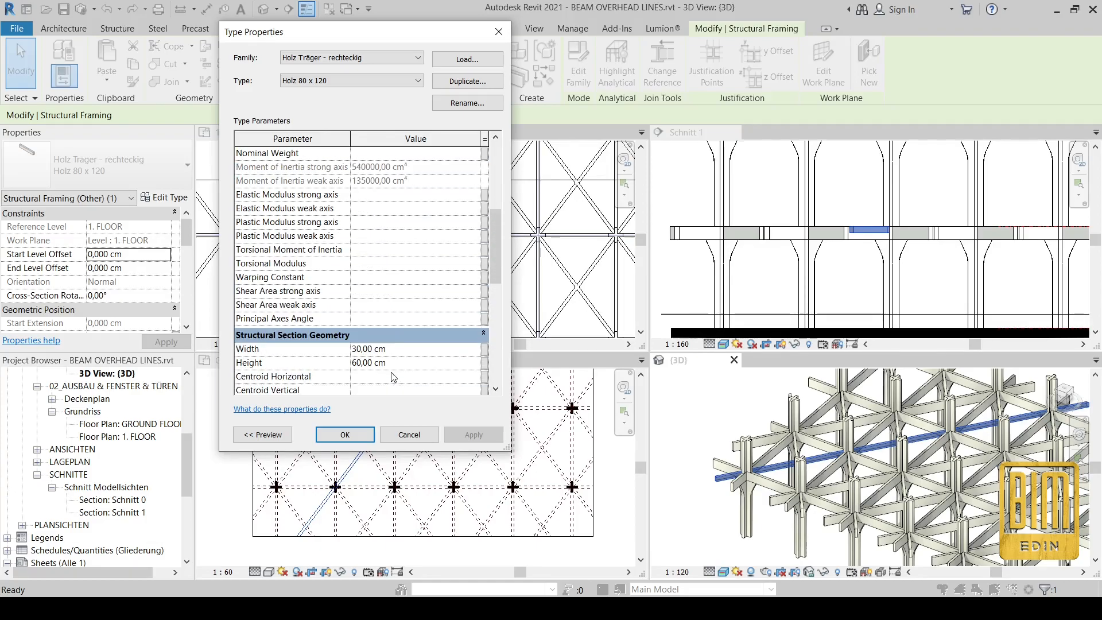
# Step: Switch OVERHEAD LINES back off for Holz 80 x 120 and confirm the type properties
pyautogui.click(357, 240)
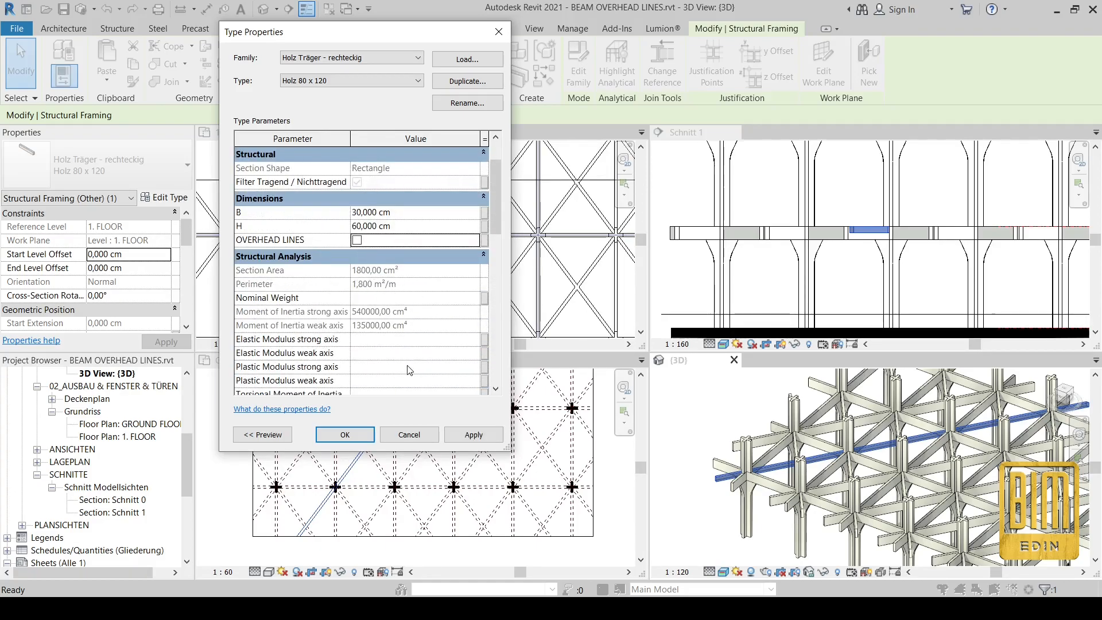
pyautogui.scroll(-10, 416, 339)
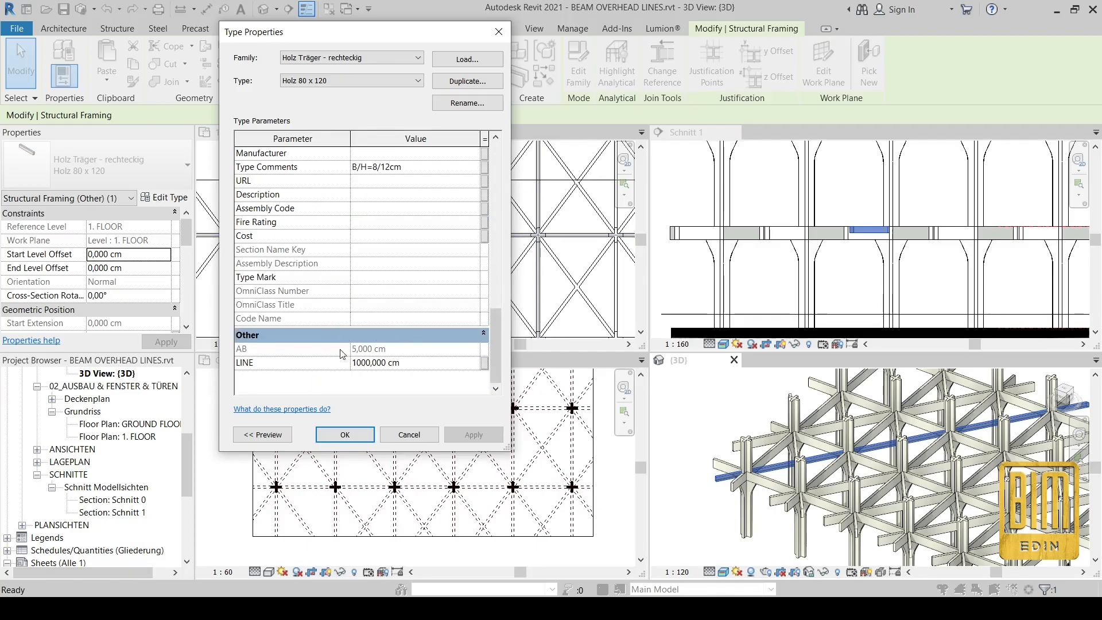
pyautogui.click(344, 434)
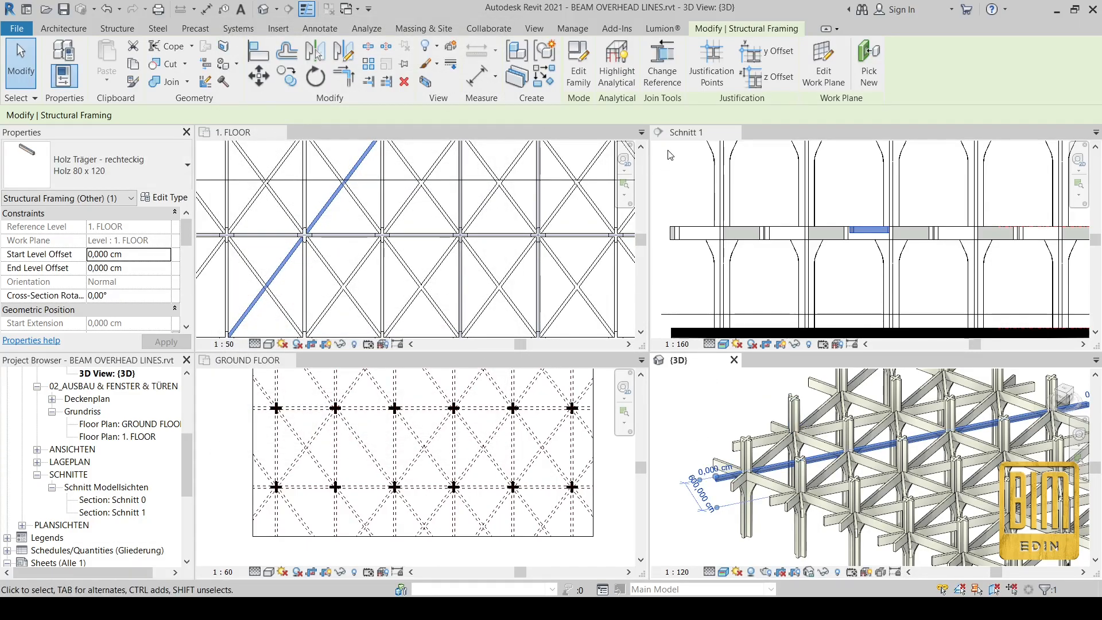
# Step: Deselect the beam, then close the {3D}, 1. FLOOR and Schnitt 1 view tabs
pyautogui.click(711, 417)
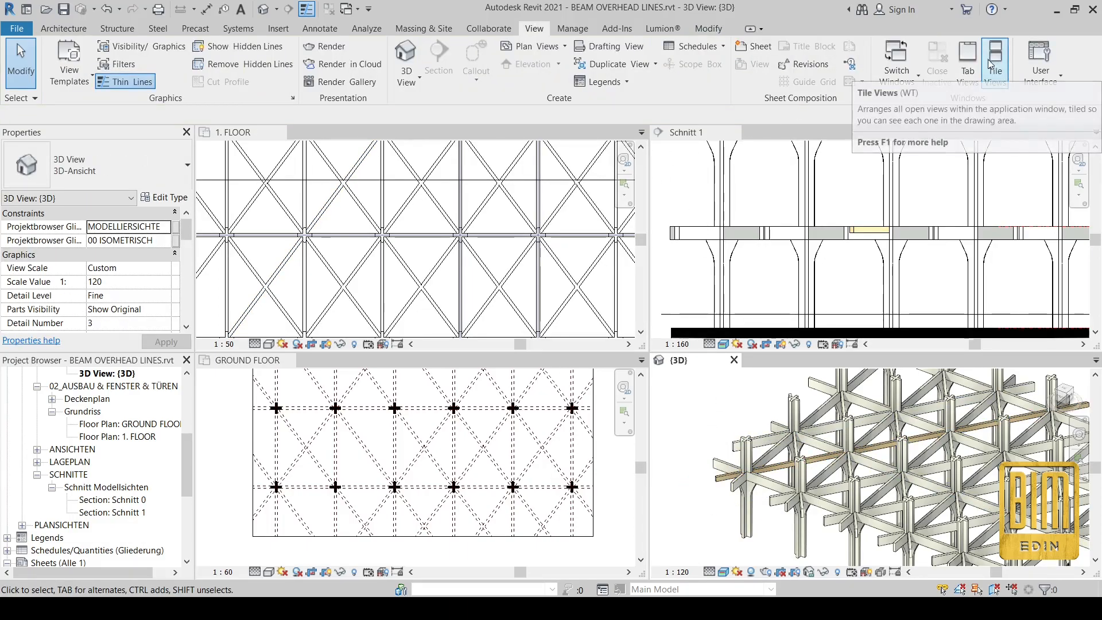
pyautogui.click(734, 360)
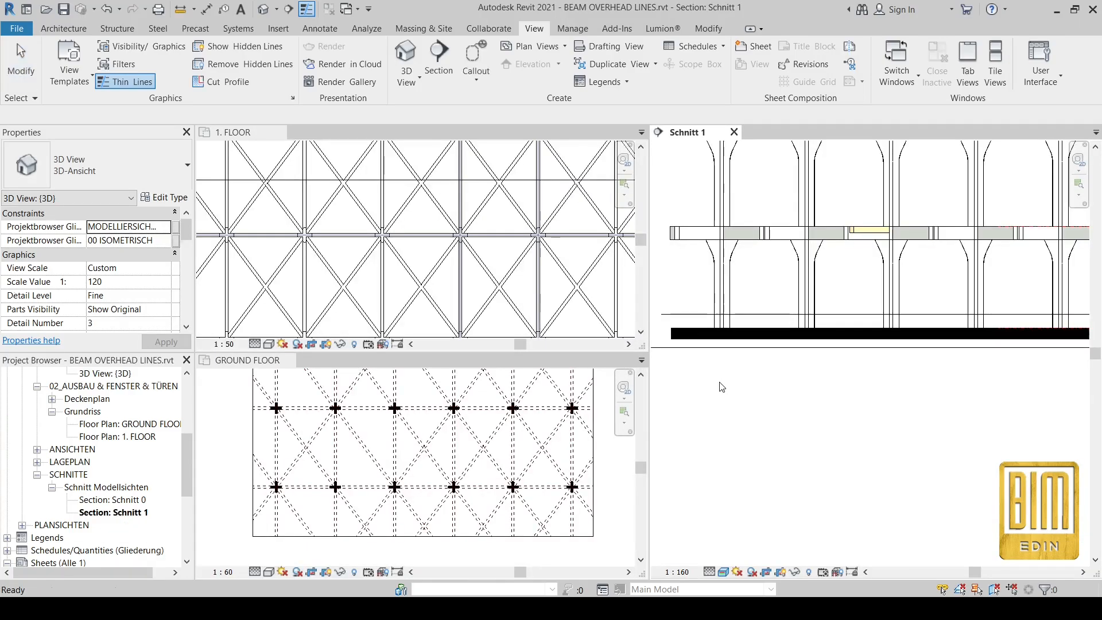
pyautogui.click(279, 133)
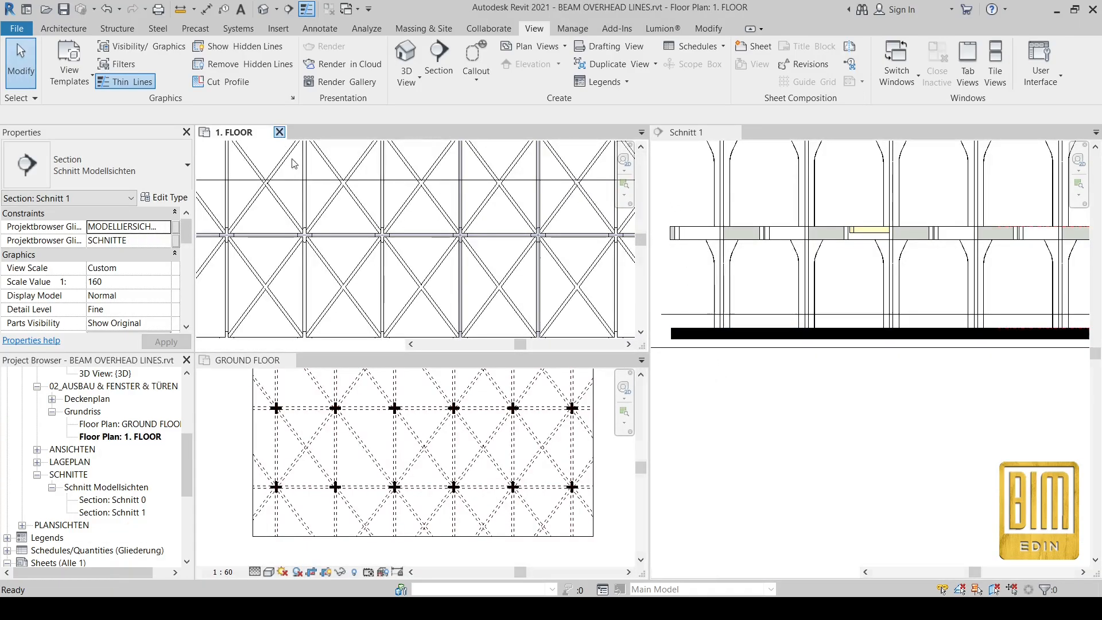
pyautogui.click(734, 132)
pyautogui.scroll(3, 476, 320)
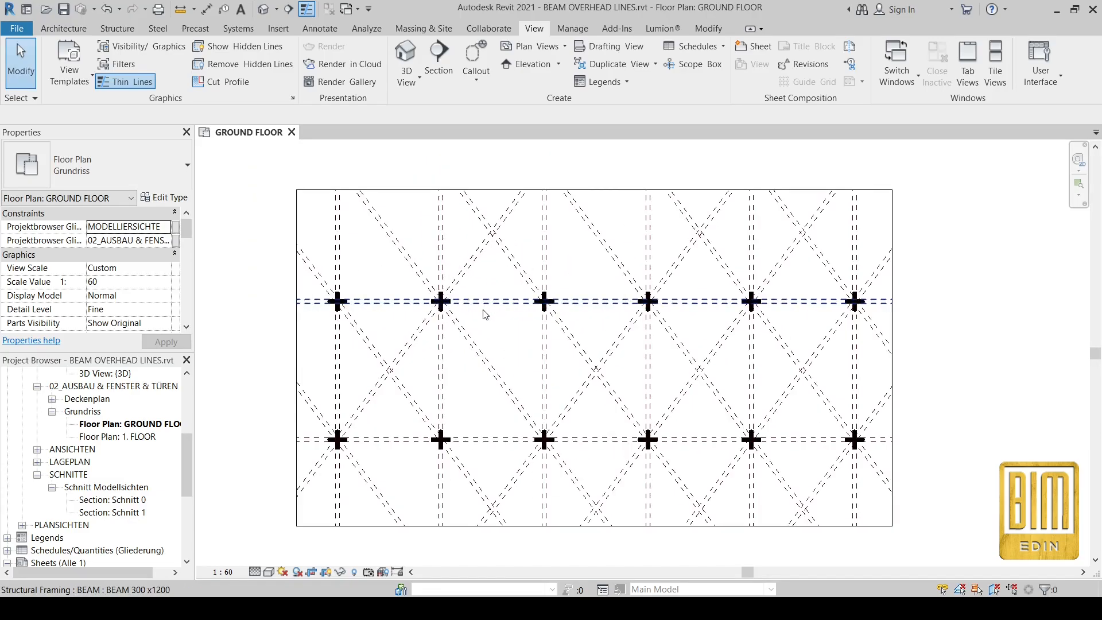
# Step: Open the default 3D view and close the GROUND FLOOR plan
pyautogui.click(264, 8)
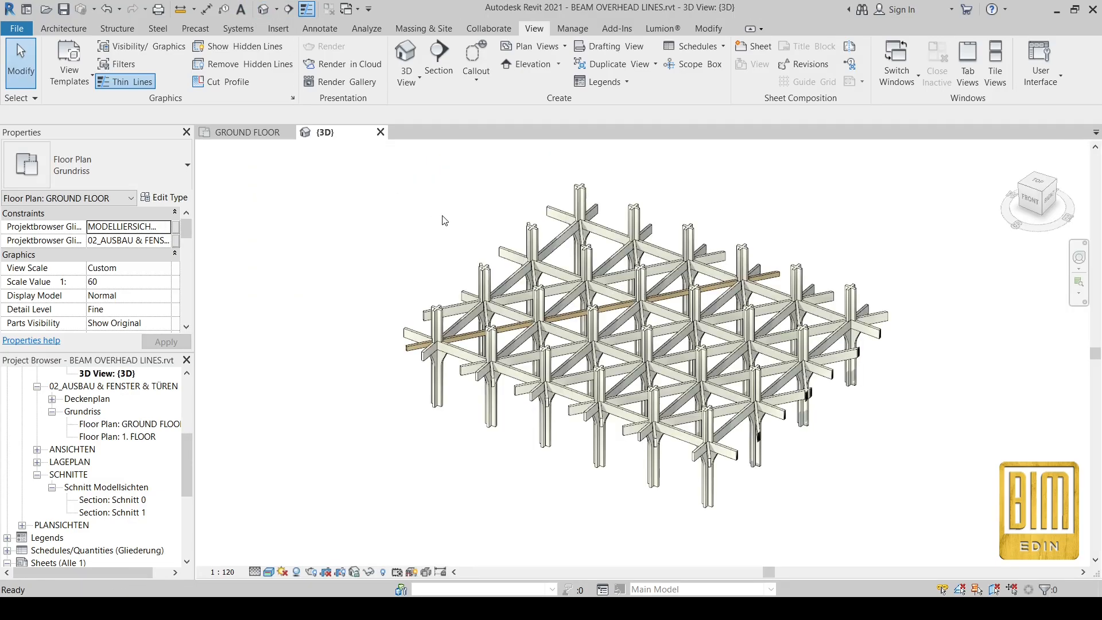
pyautogui.scroll(4, 558, 308)
pyautogui.scroll(-3, 524, 296)
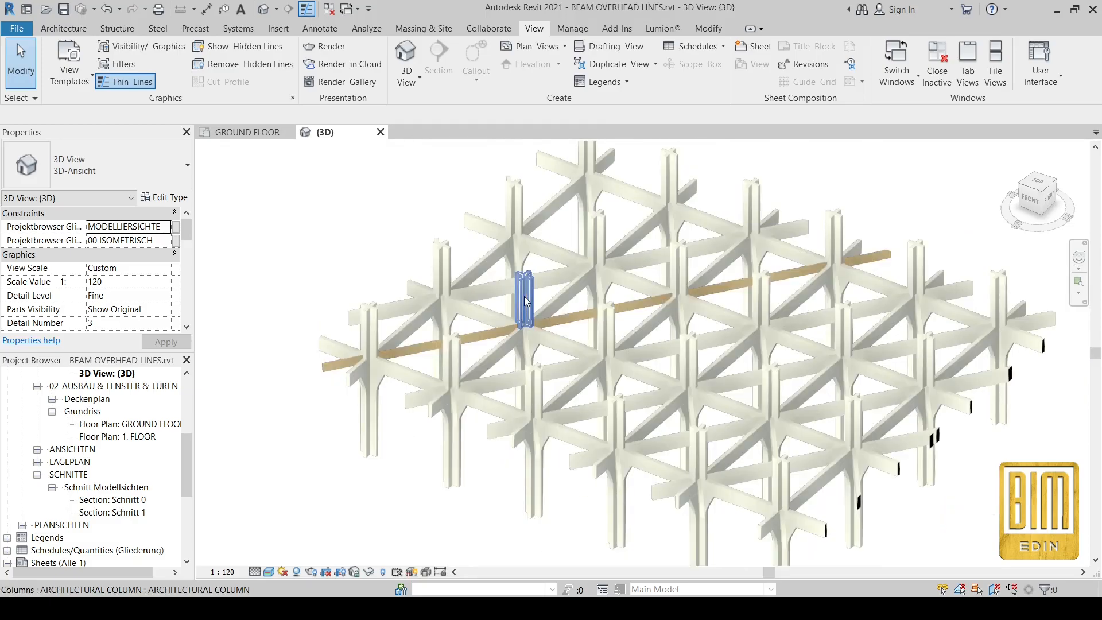
pyautogui.click(289, 132)
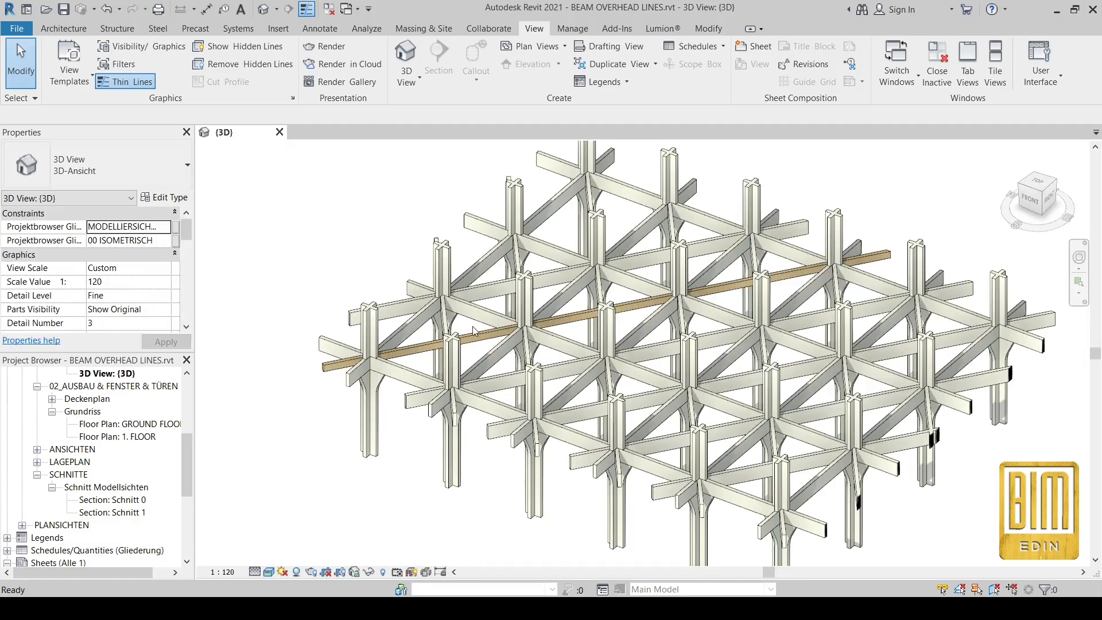
# Step: Use Match Type (MA) to give the wood beam the diagonal beams' BEAM 300x1200 type
pyautogui.press('m')
pyautogui.press('a')
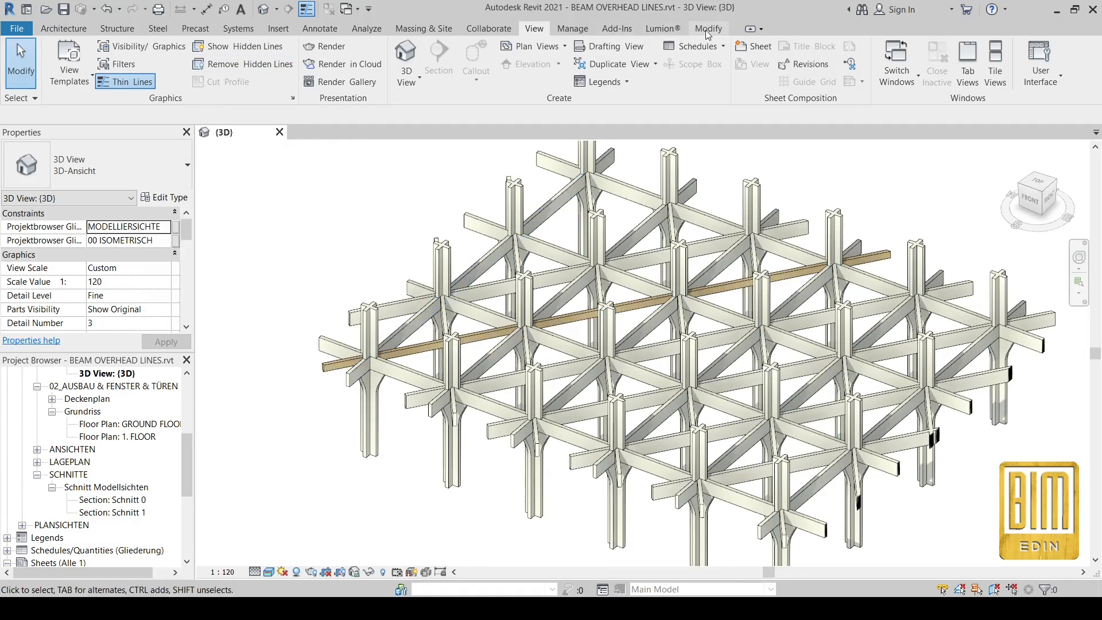
pyautogui.click(420, 317)
pyautogui.click(420, 345)
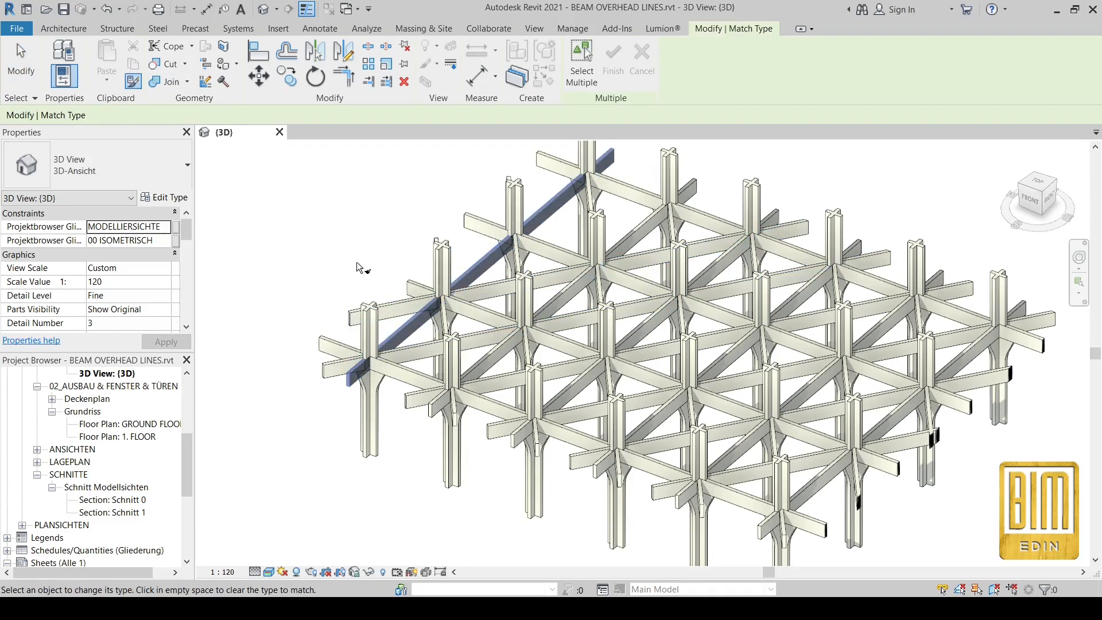
pyautogui.press('Escape')
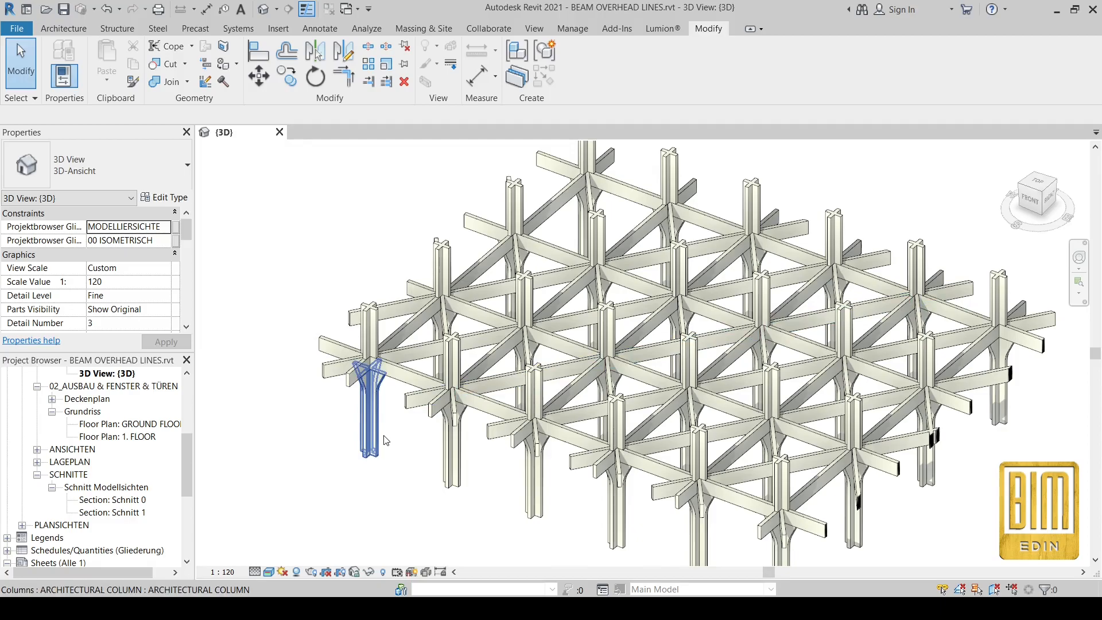